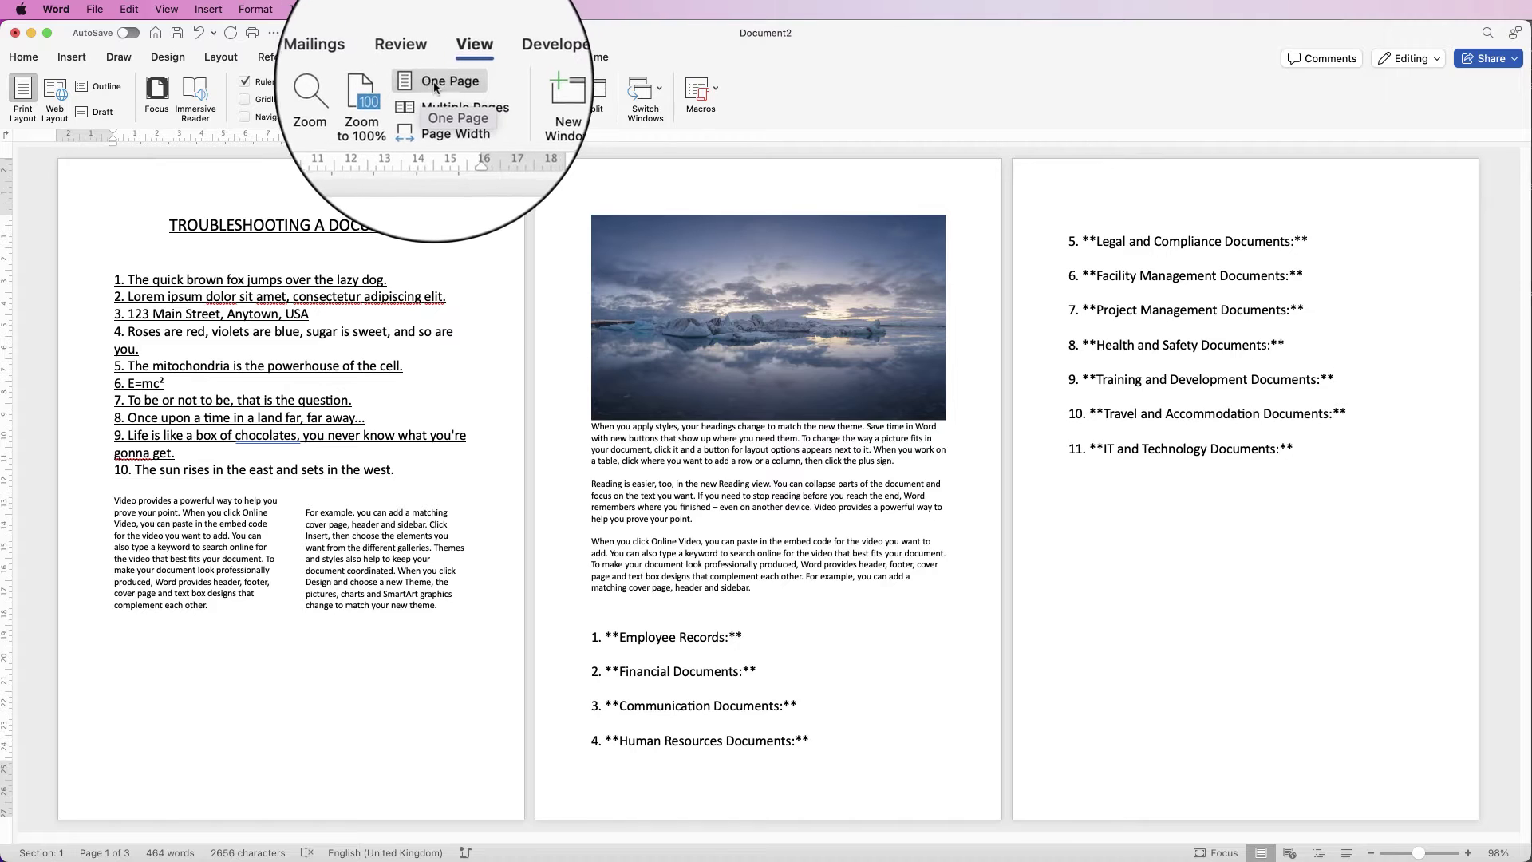
# Step: Display the document in One Page view and look through its three pages from start to end and back
pyautogui.click(435, 84)
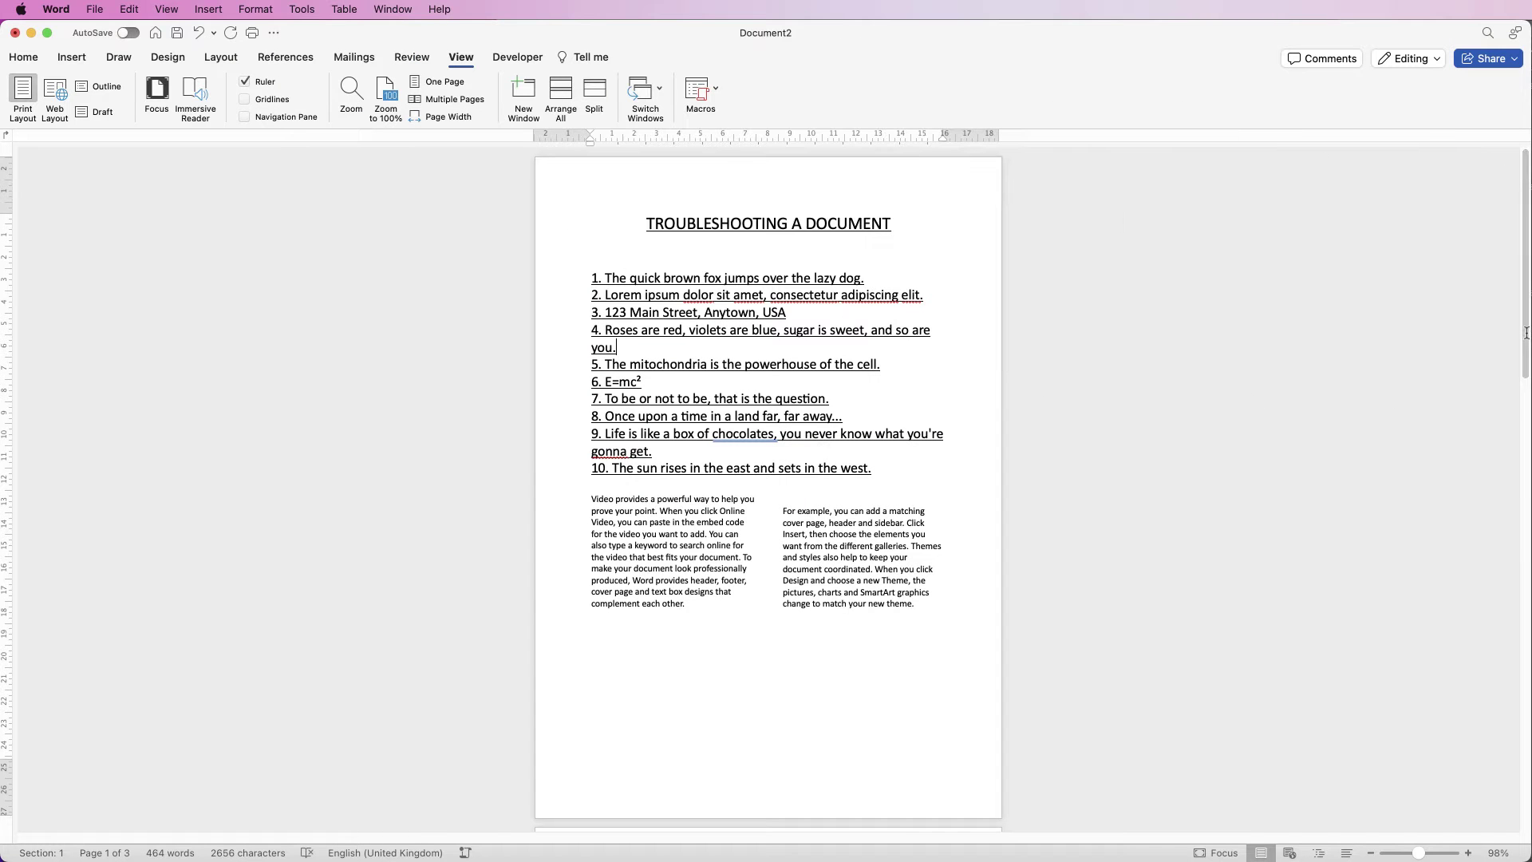
pyautogui.moveTo(1525, 332); pyautogui.dragTo(1514, 632)
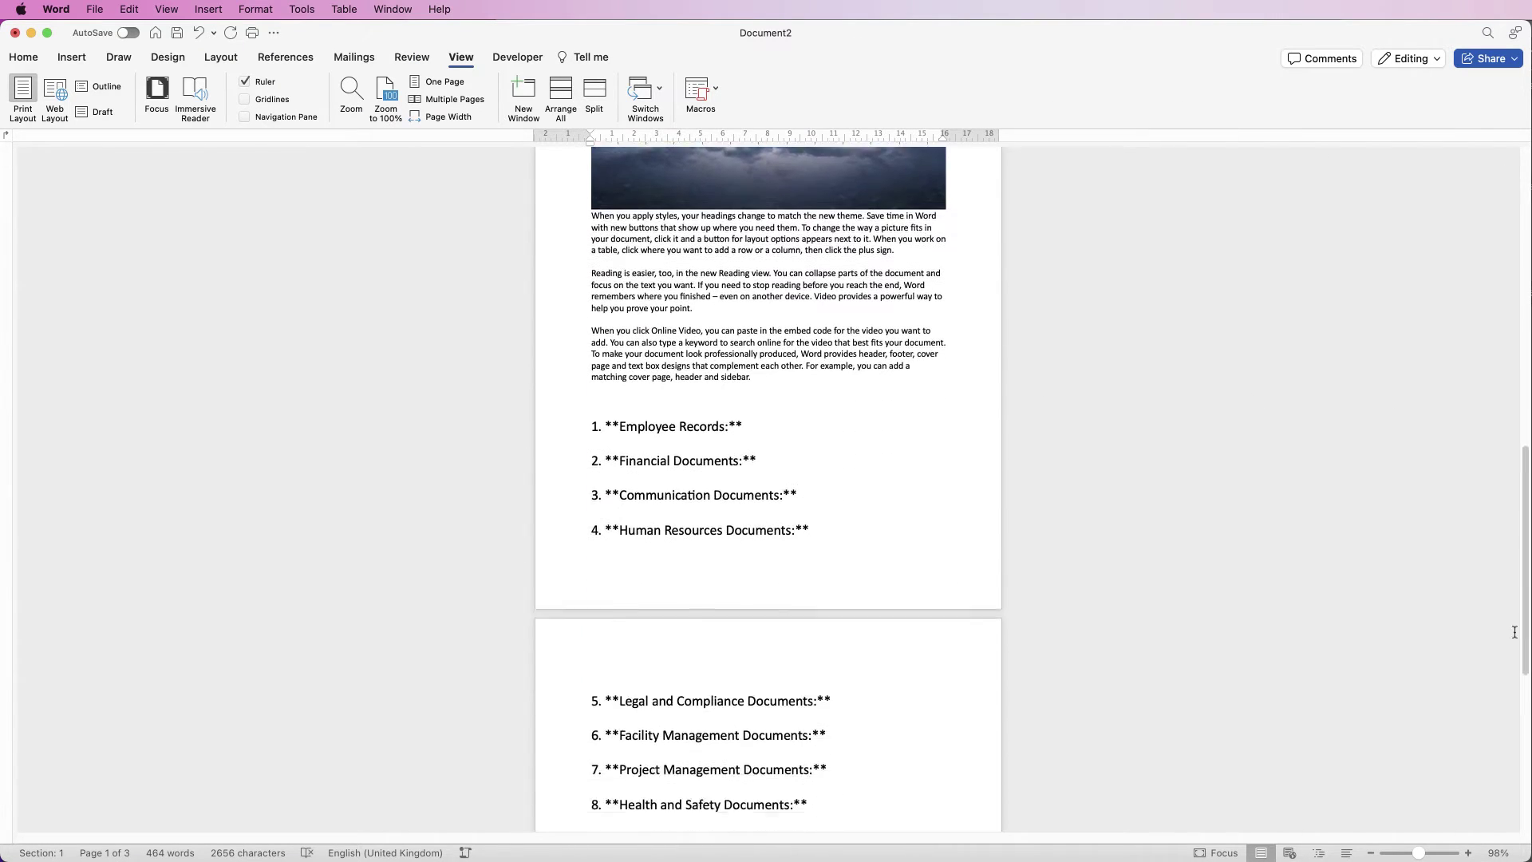
pyautogui.scroll(-5, 1513, 632)
pyautogui.scroll(20, 1356, 574)
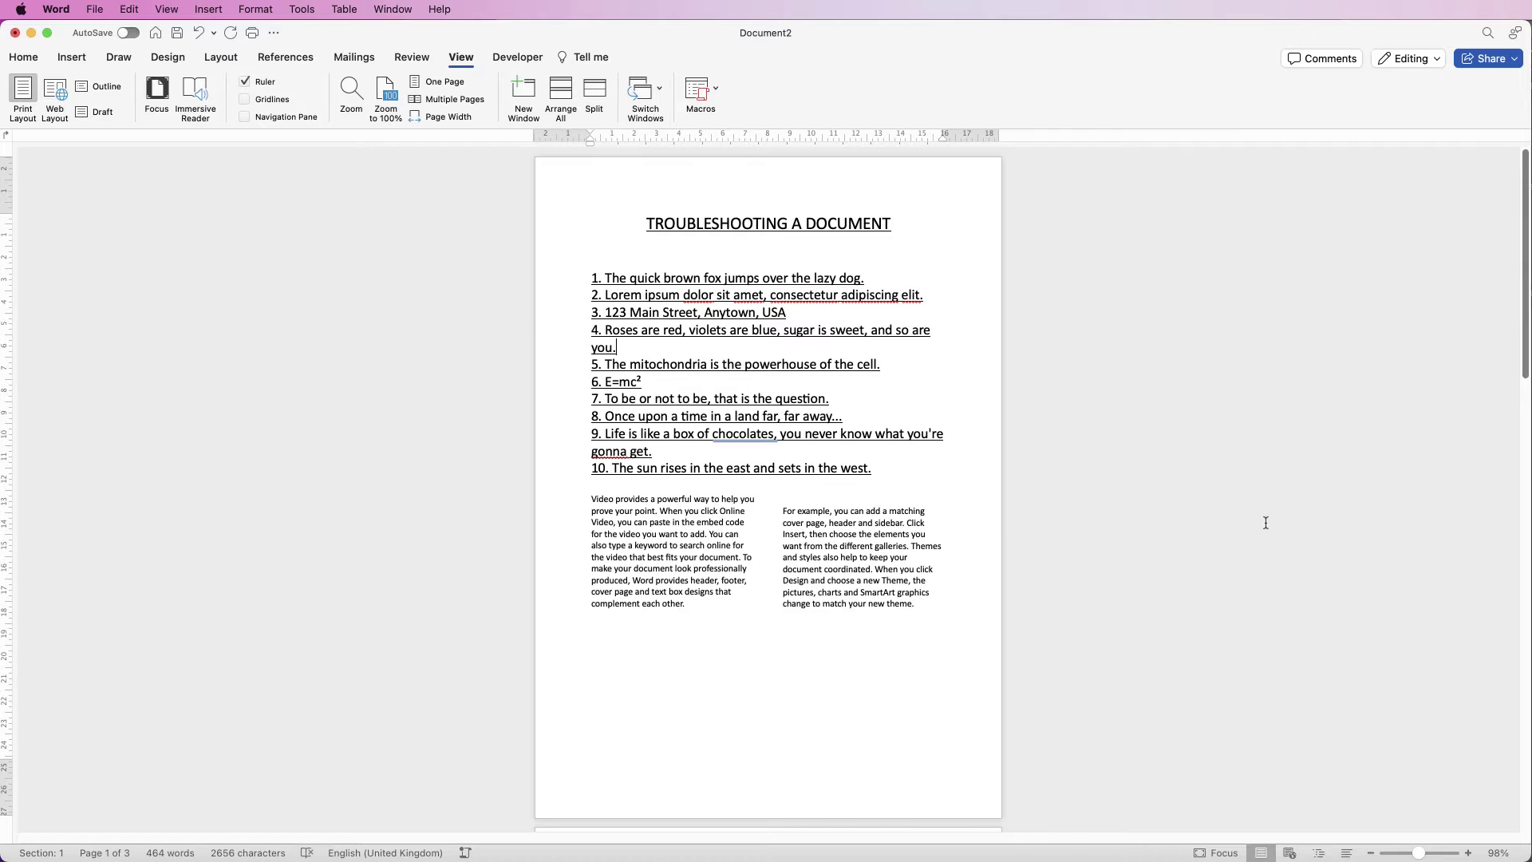
pyautogui.scroll(5, 1265, 522)
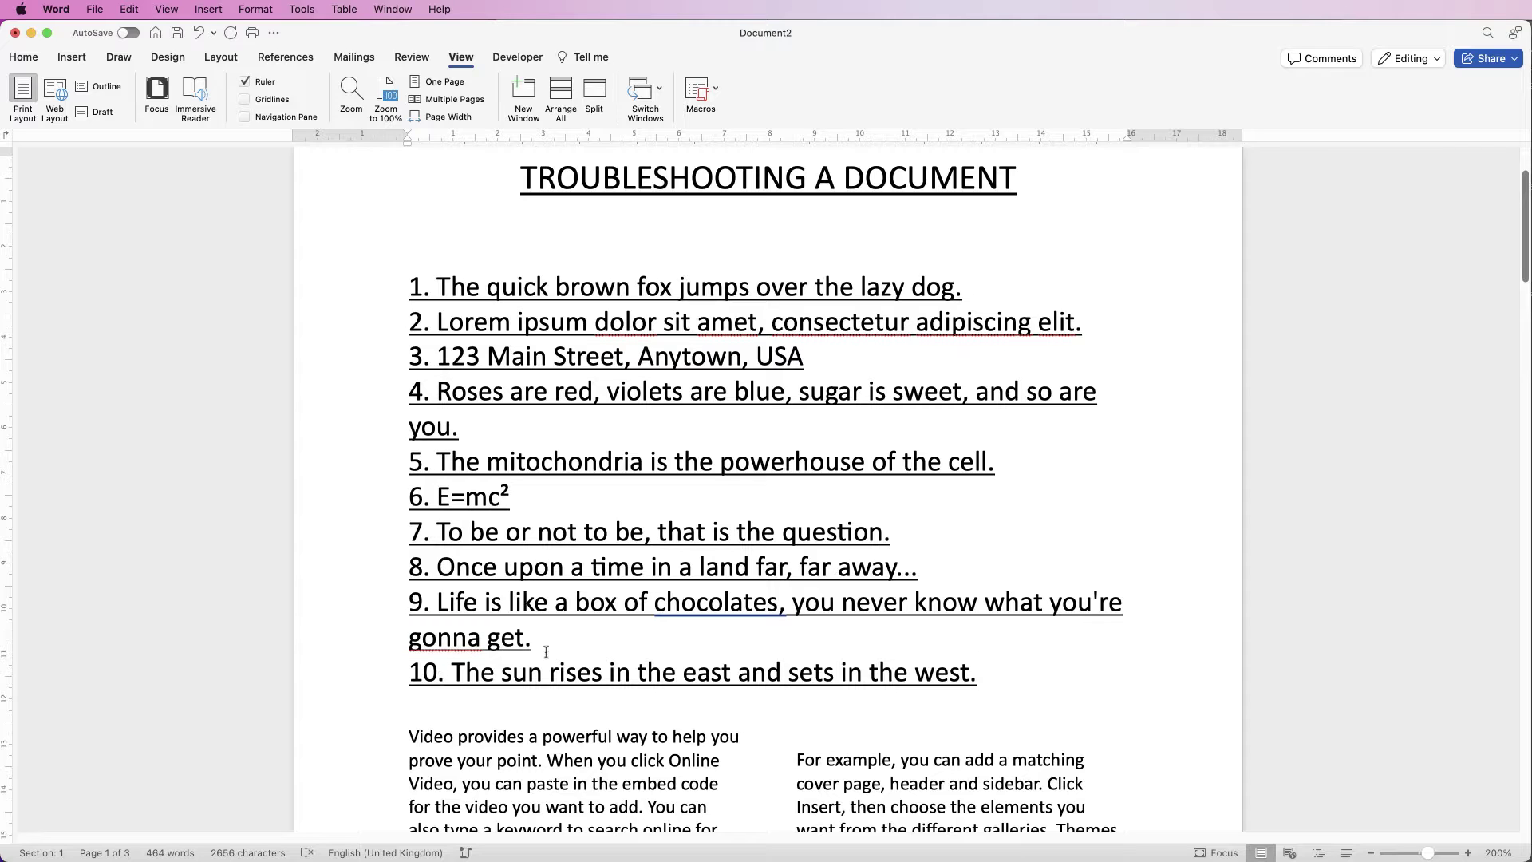
# Step: Remove the underline from the ten numbered lines below the title
pyautogui.moveTo(978, 676); pyautogui.dragTo(408, 281)
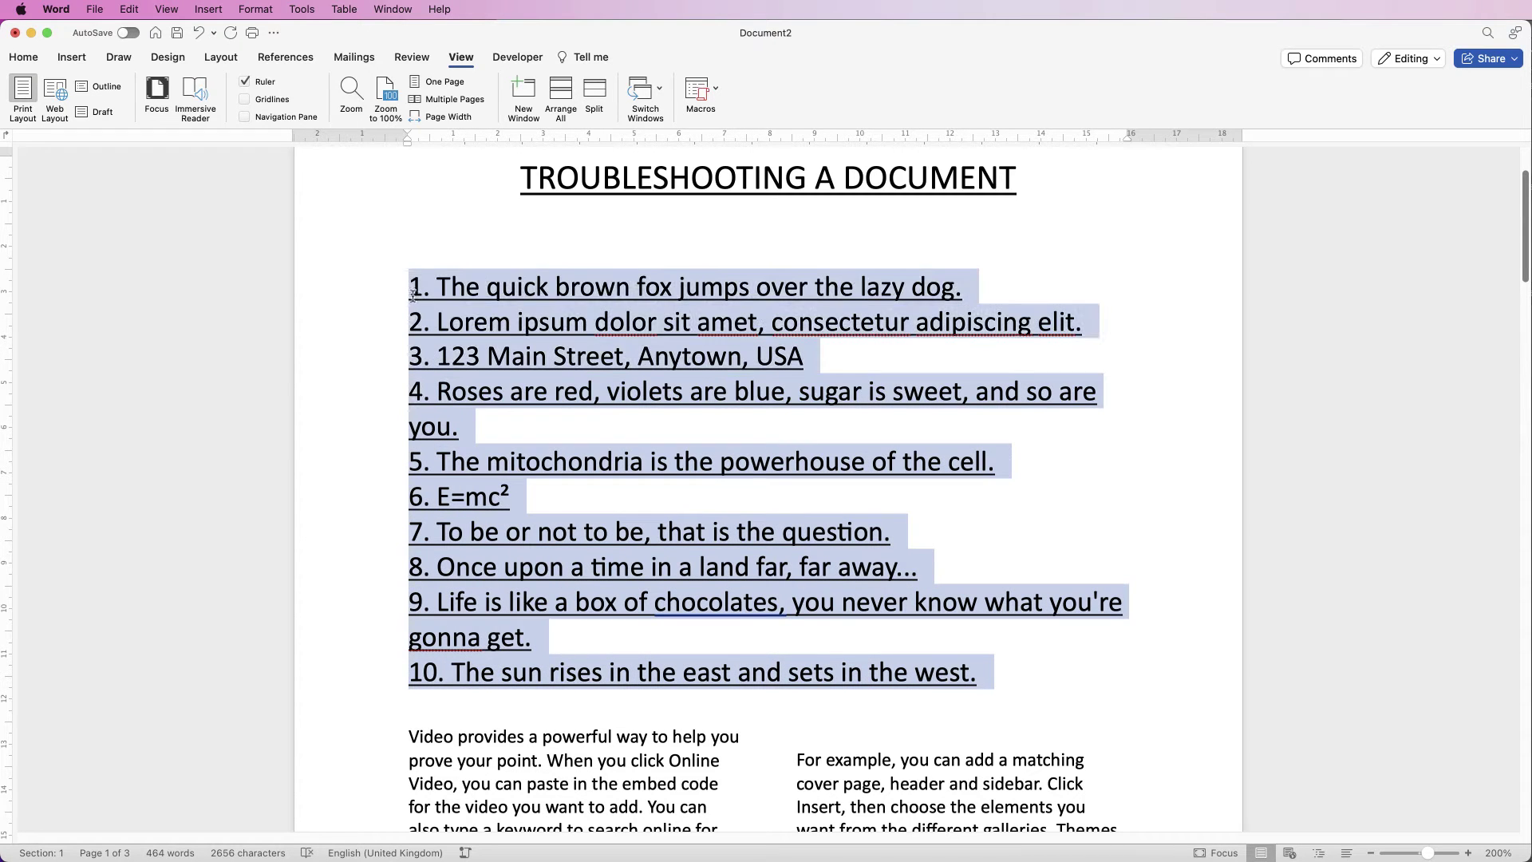
pyautogui.click(24, 57)
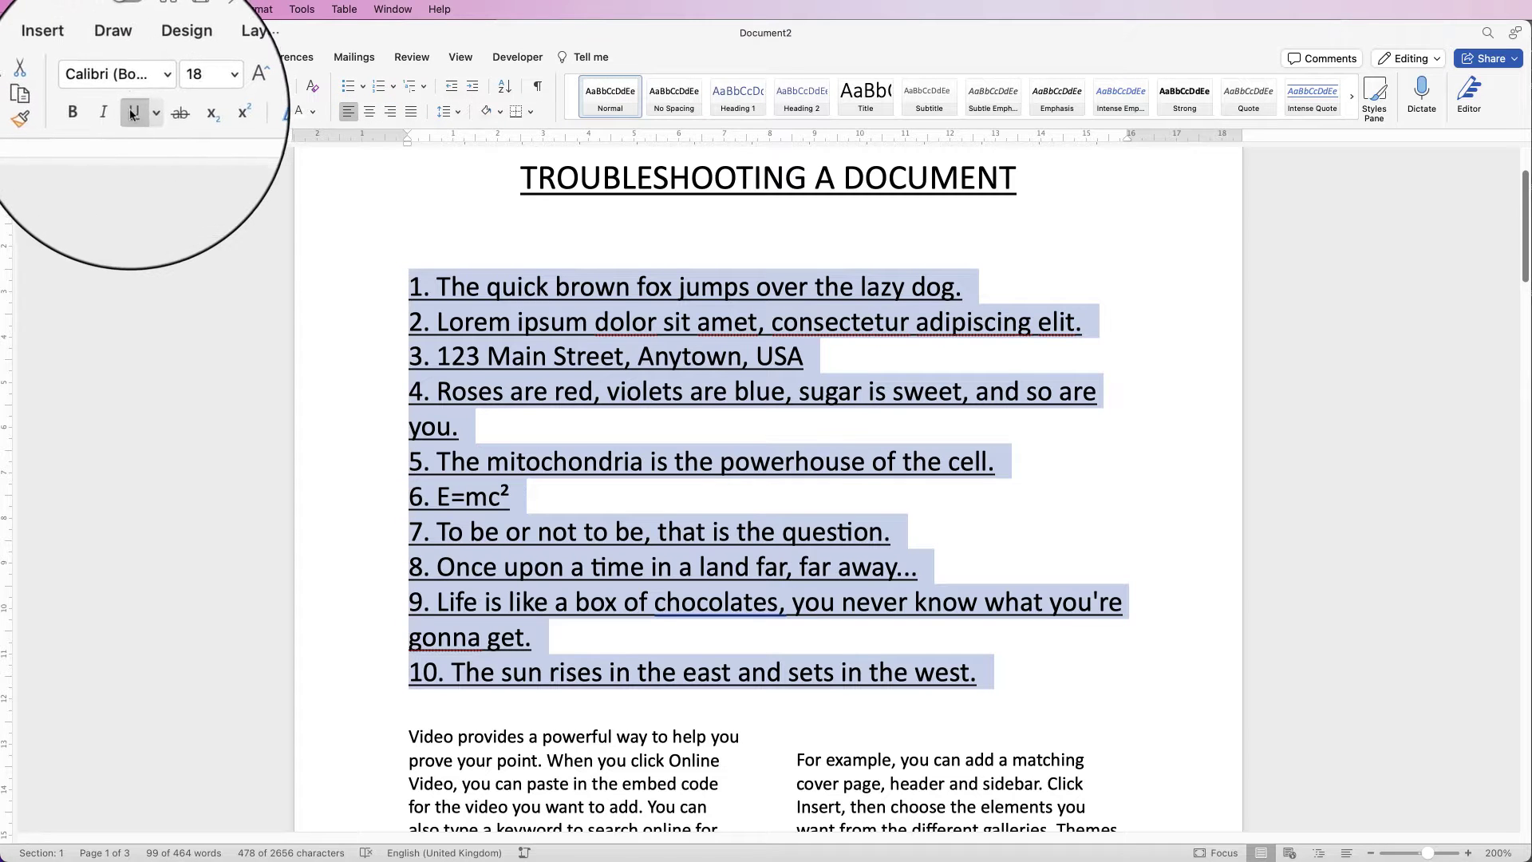
pyautogui.click(134, 116)
pyautogui.click(405, 247)
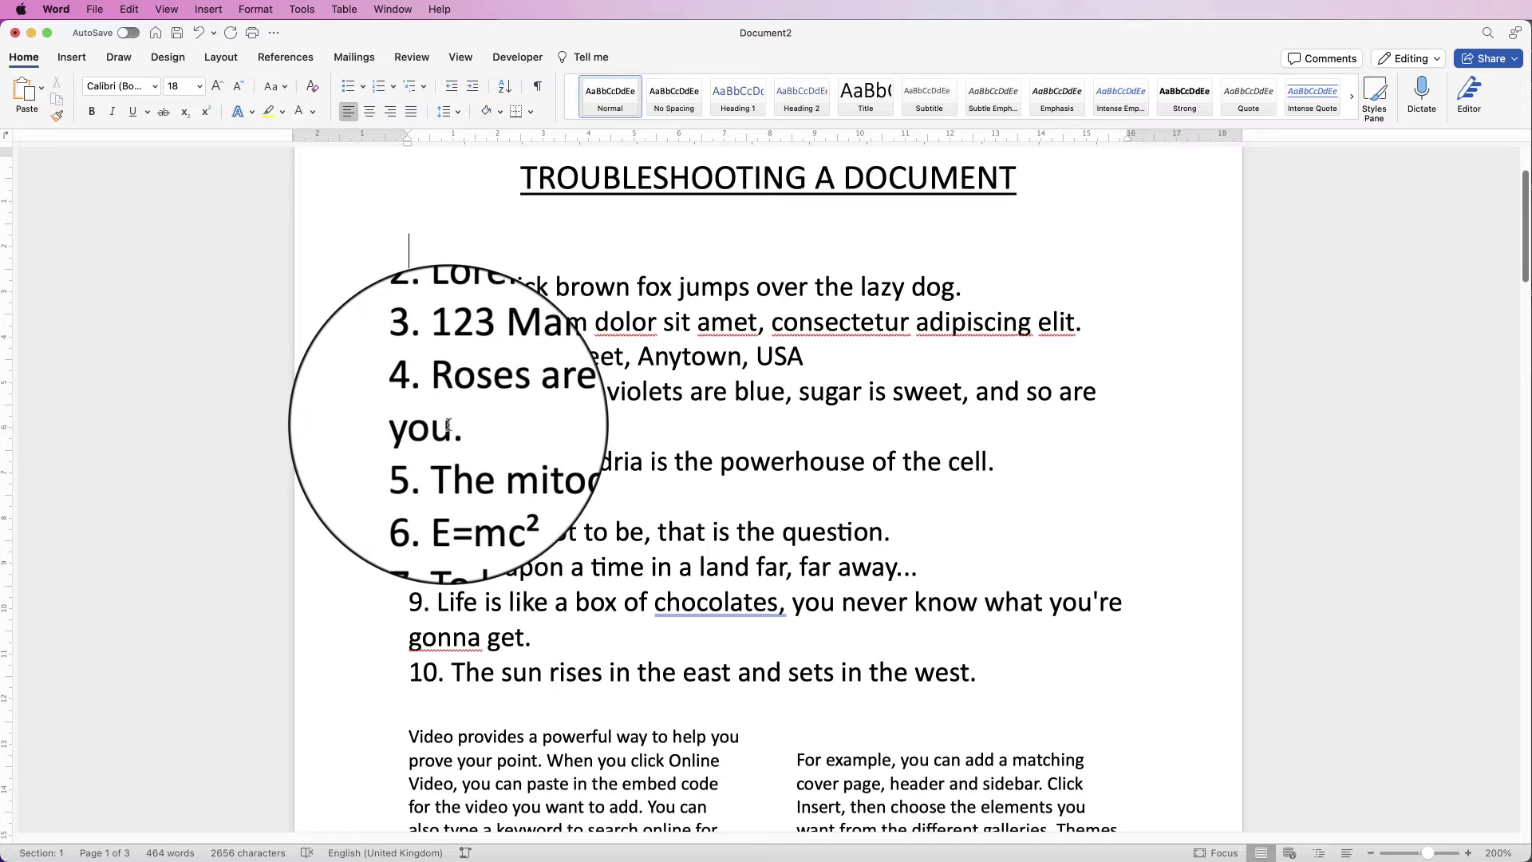
# Step: Show the formatting marks and try a tab before the text of list item 1
pyautogui.click(538, 90)
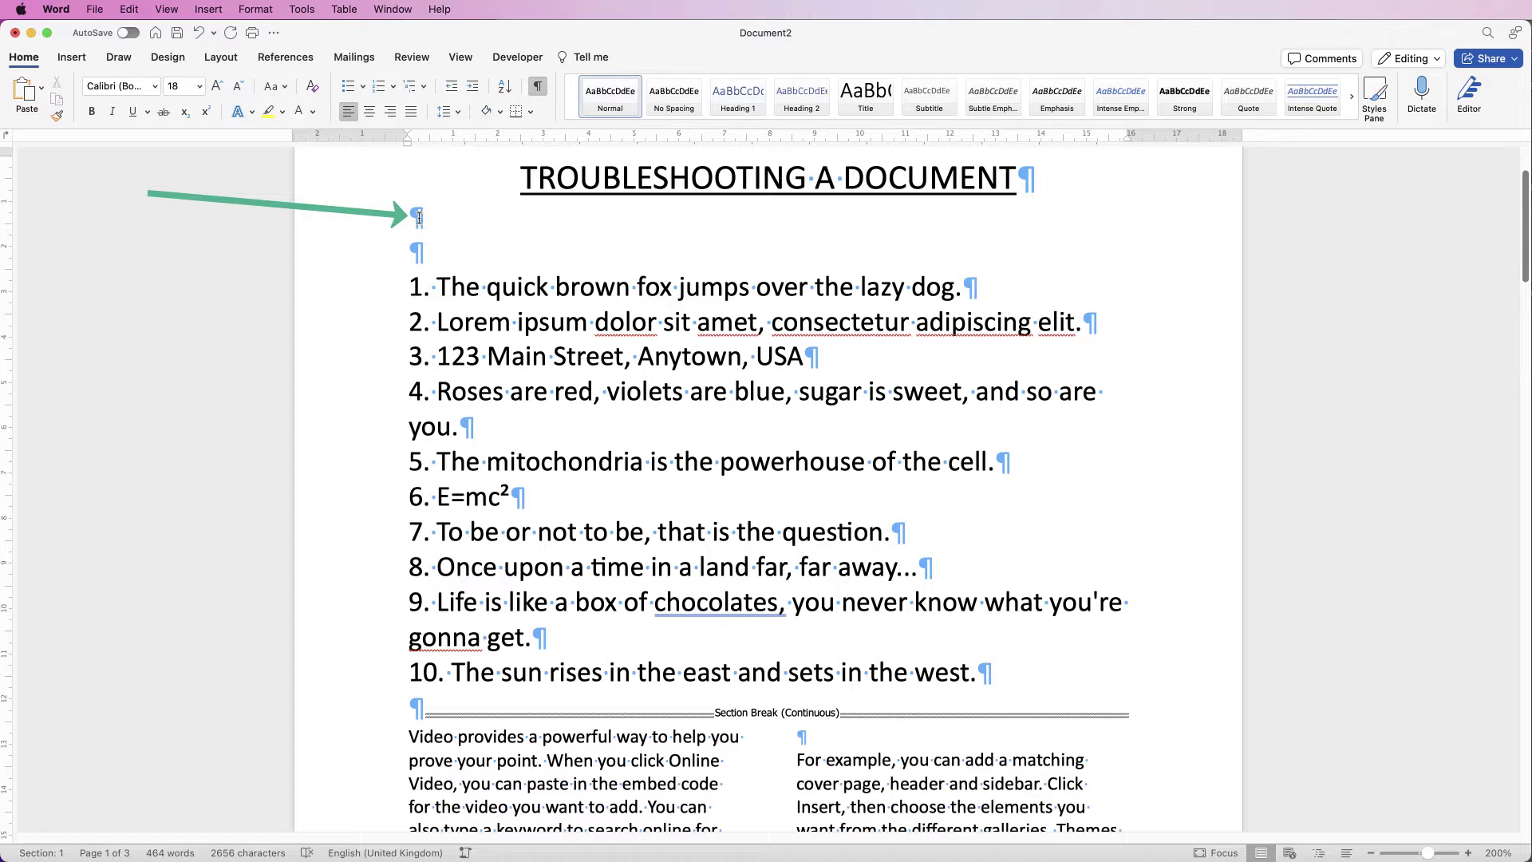
pyautogui.click(438, 285)
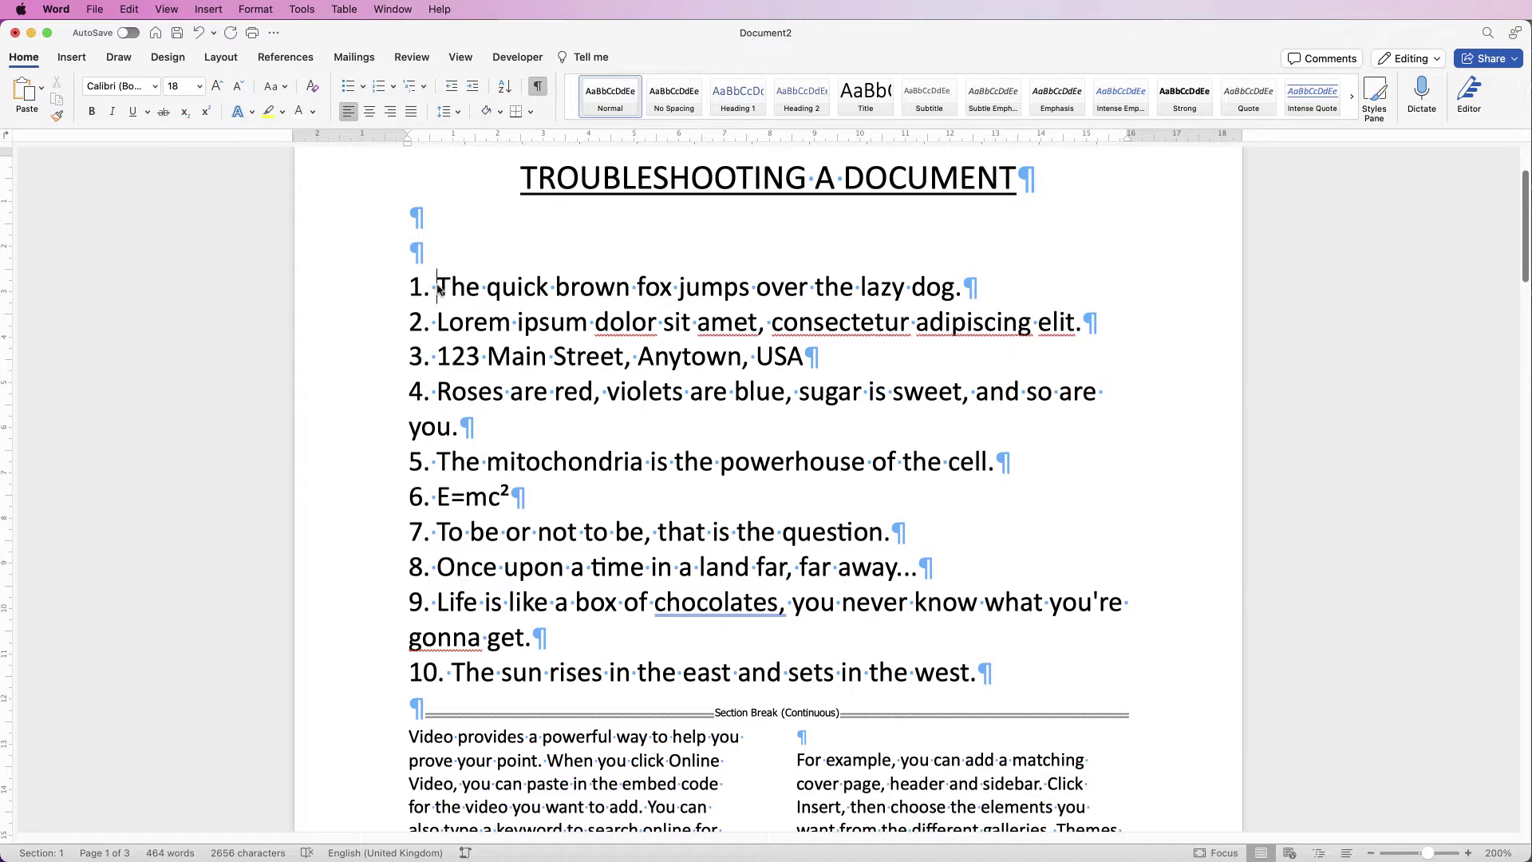
pyautogui.press('Tab')
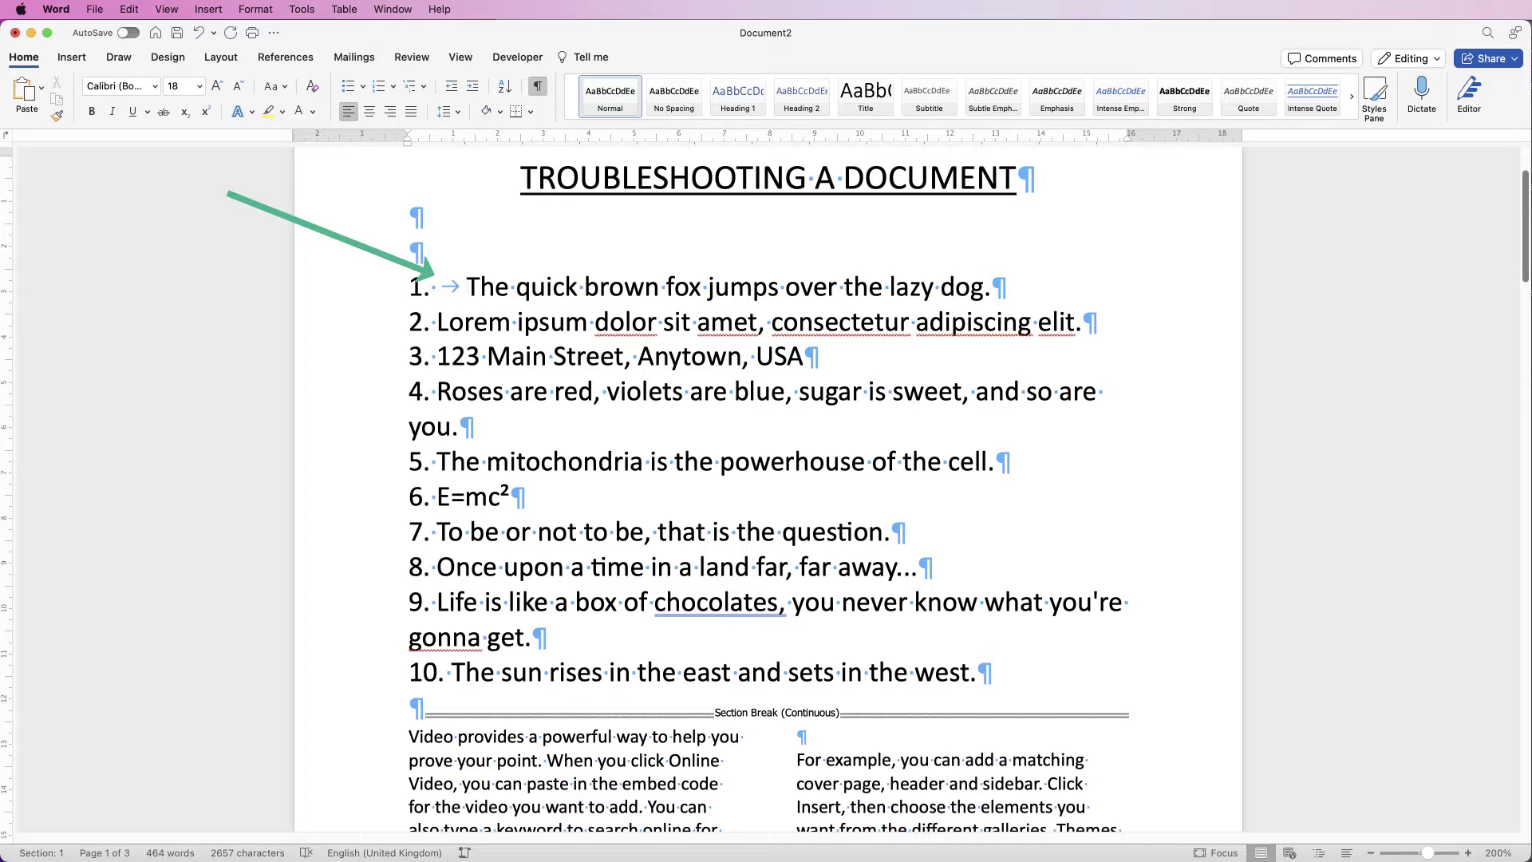
pyautogui.press('BackSpace')
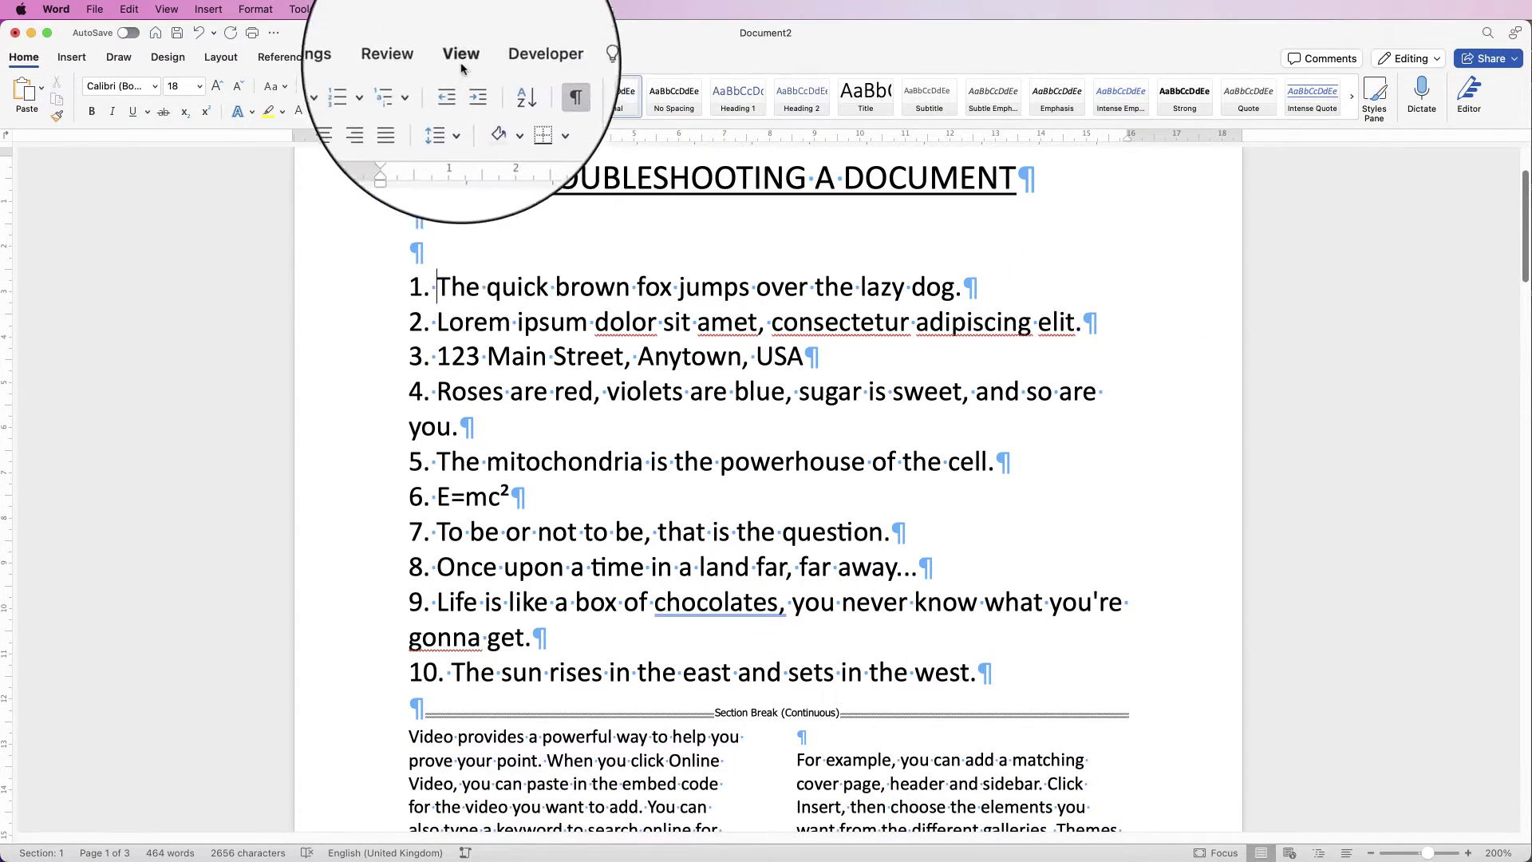
# Step: Hide the formatting marks and inspect the ruler's indent markers with all ten list items selected
pyautogui.click(461, 62)
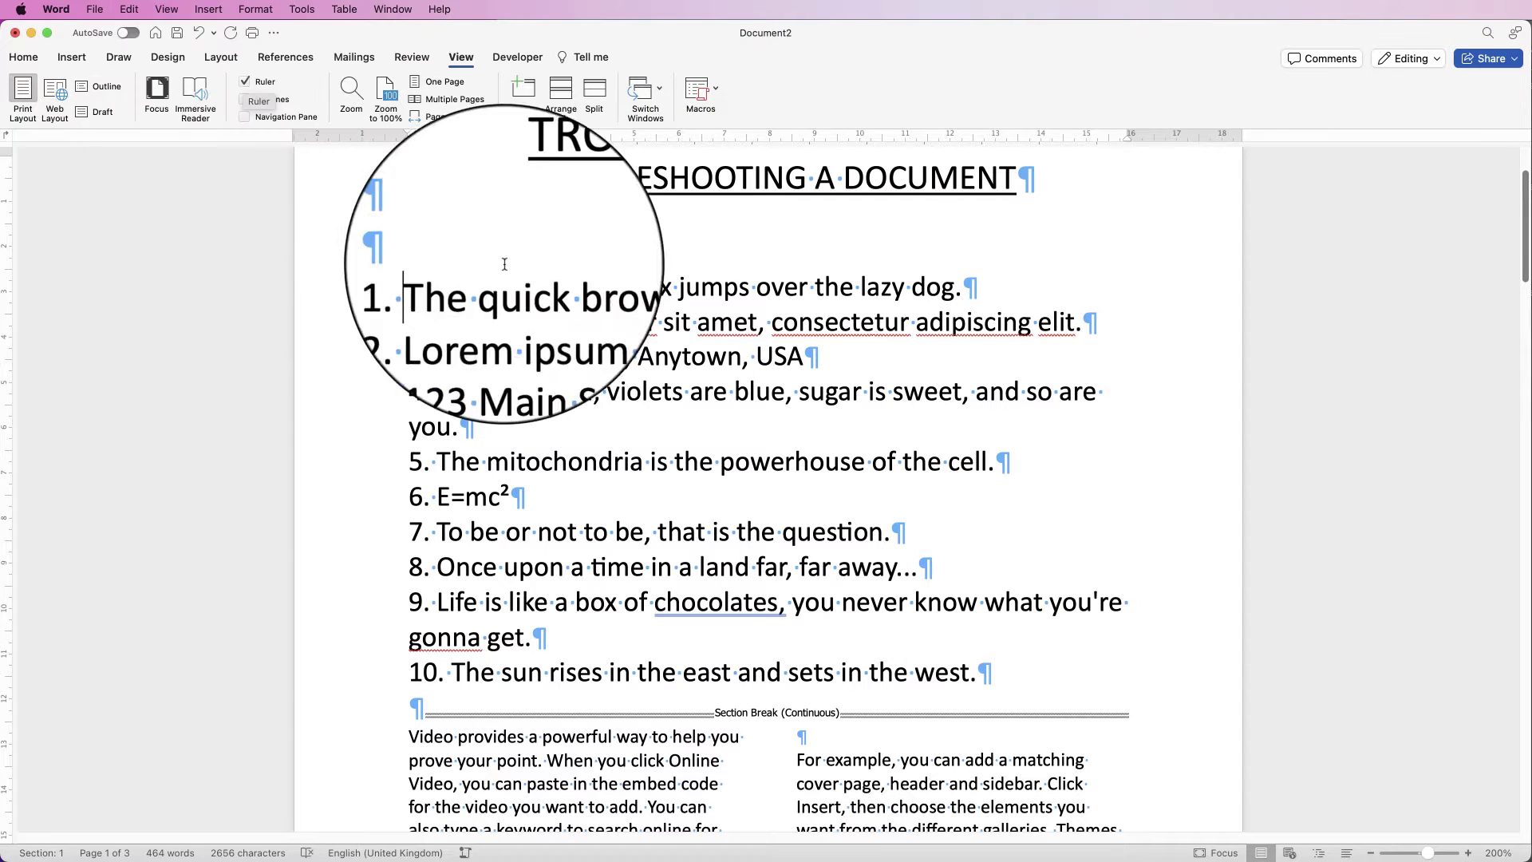
pyautogui.moveTo(998, 672); pyautogui.dragTo(396, 284)
pyautogui.click(23, 56)
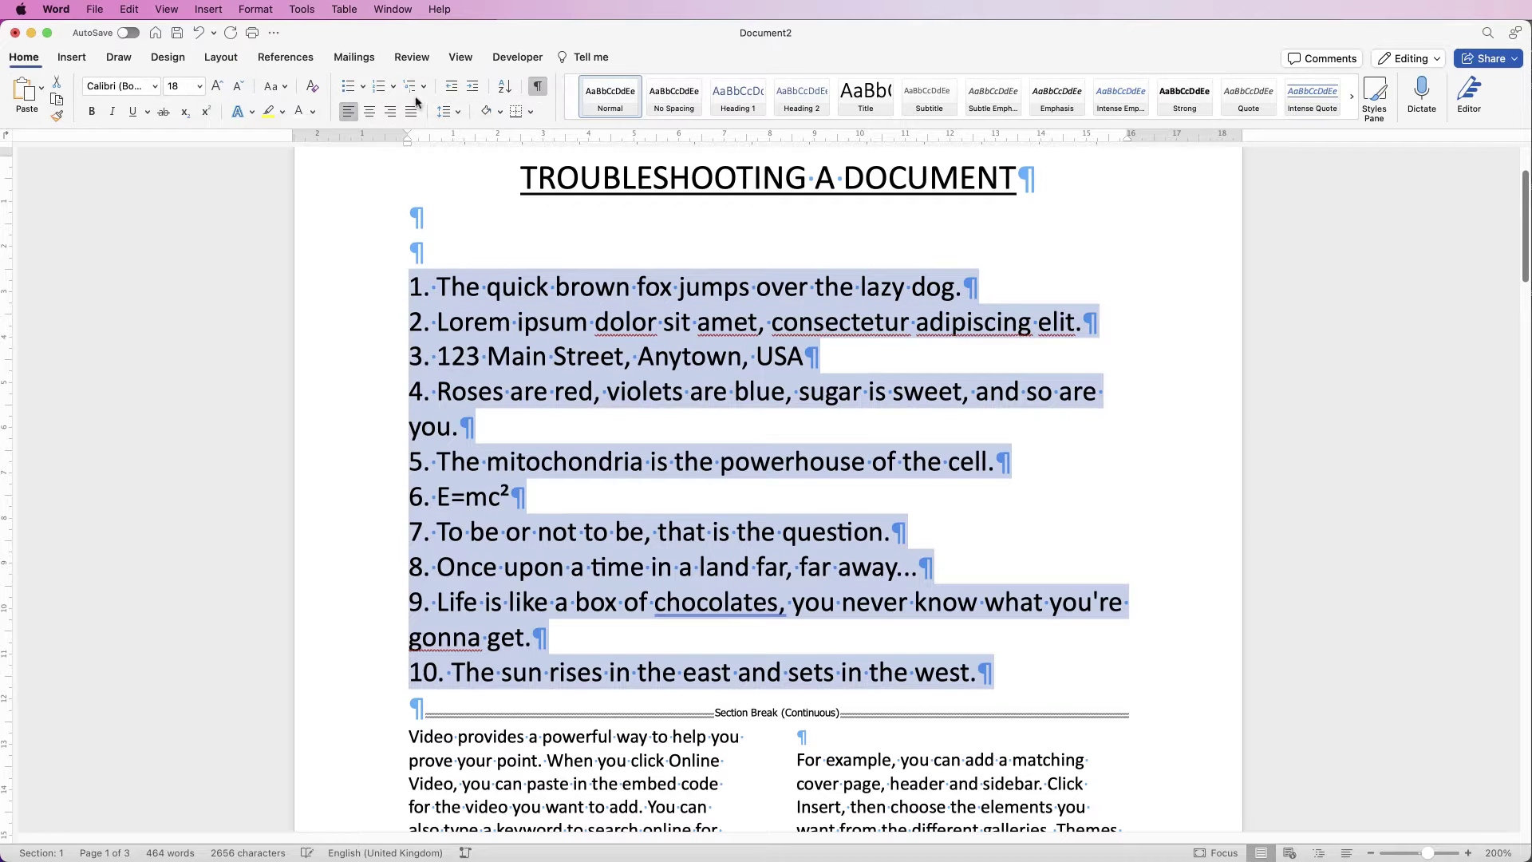
pyautogui.click(538, 87)
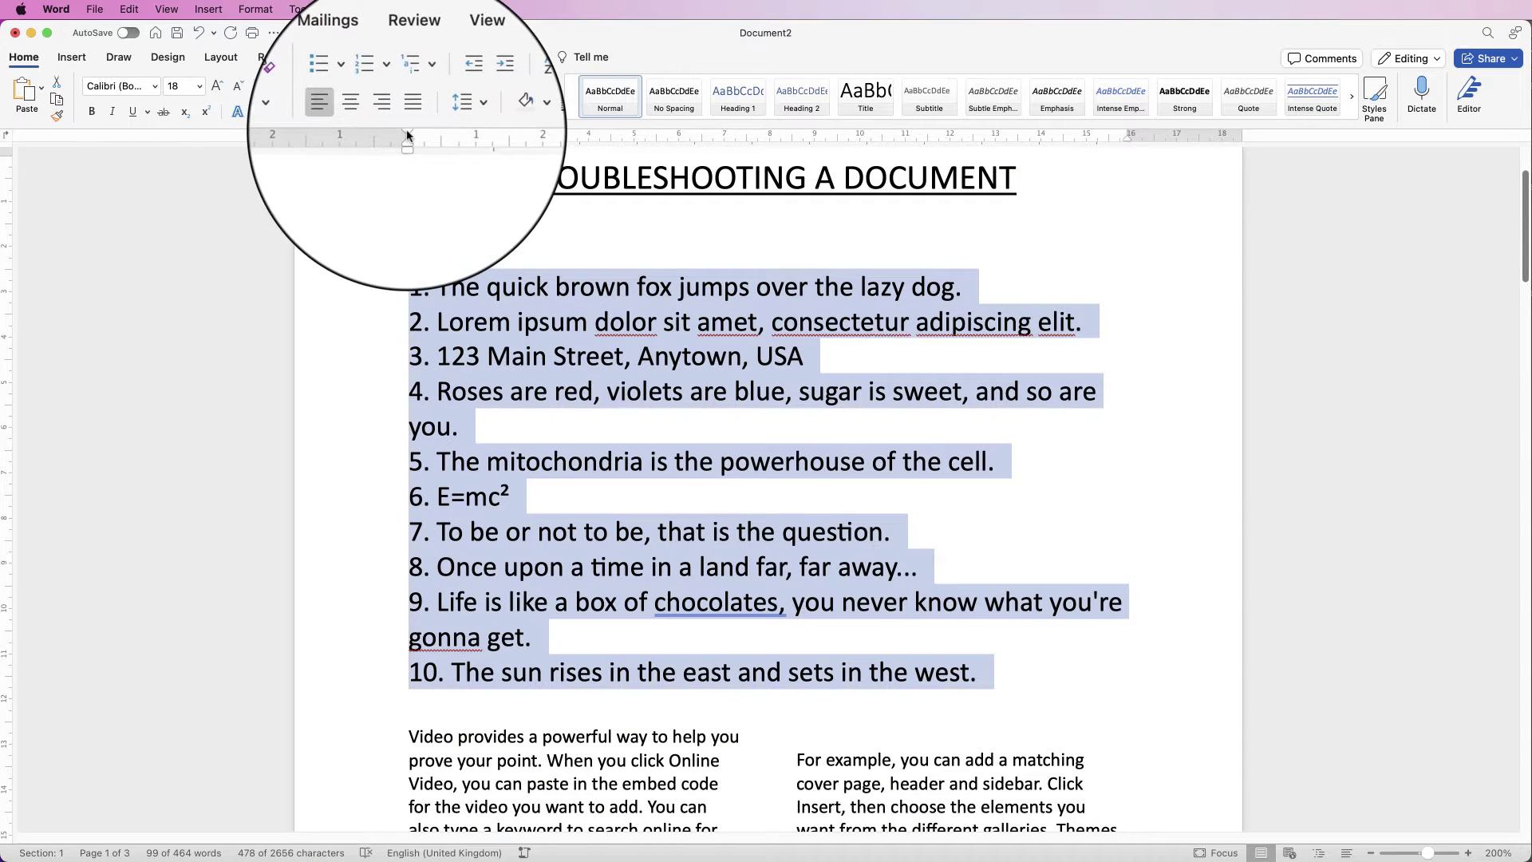
pyautogui.moveTo(408, 135)
pyautogui.mouseDown()
pyautogui.moveTo(496, 150)
pyautogui.moveTo(409, 146)
pyautogui.mouseUp()
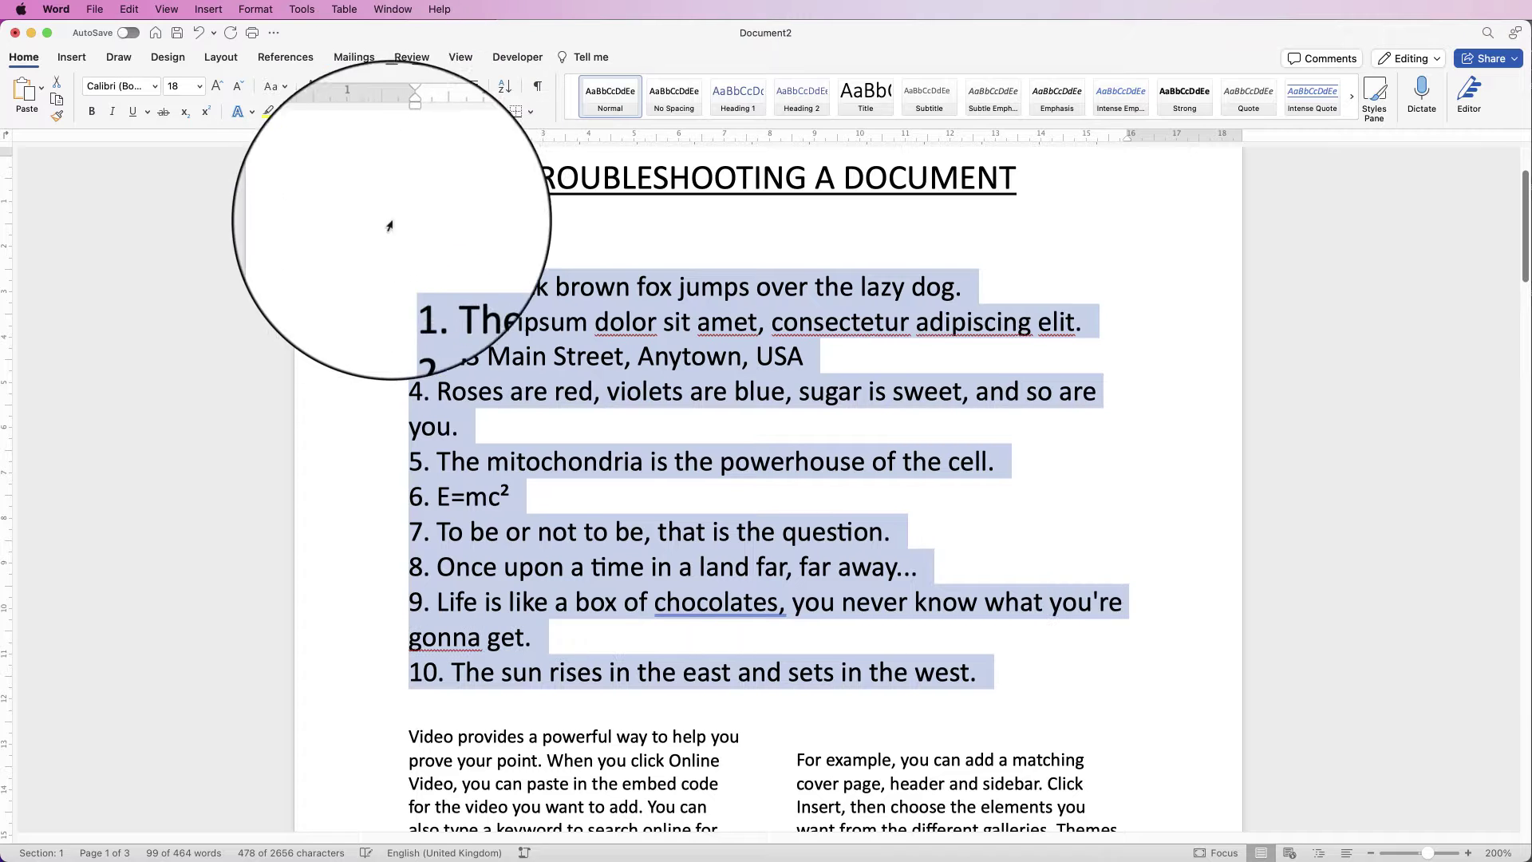
pyautogui.click(457, 679)
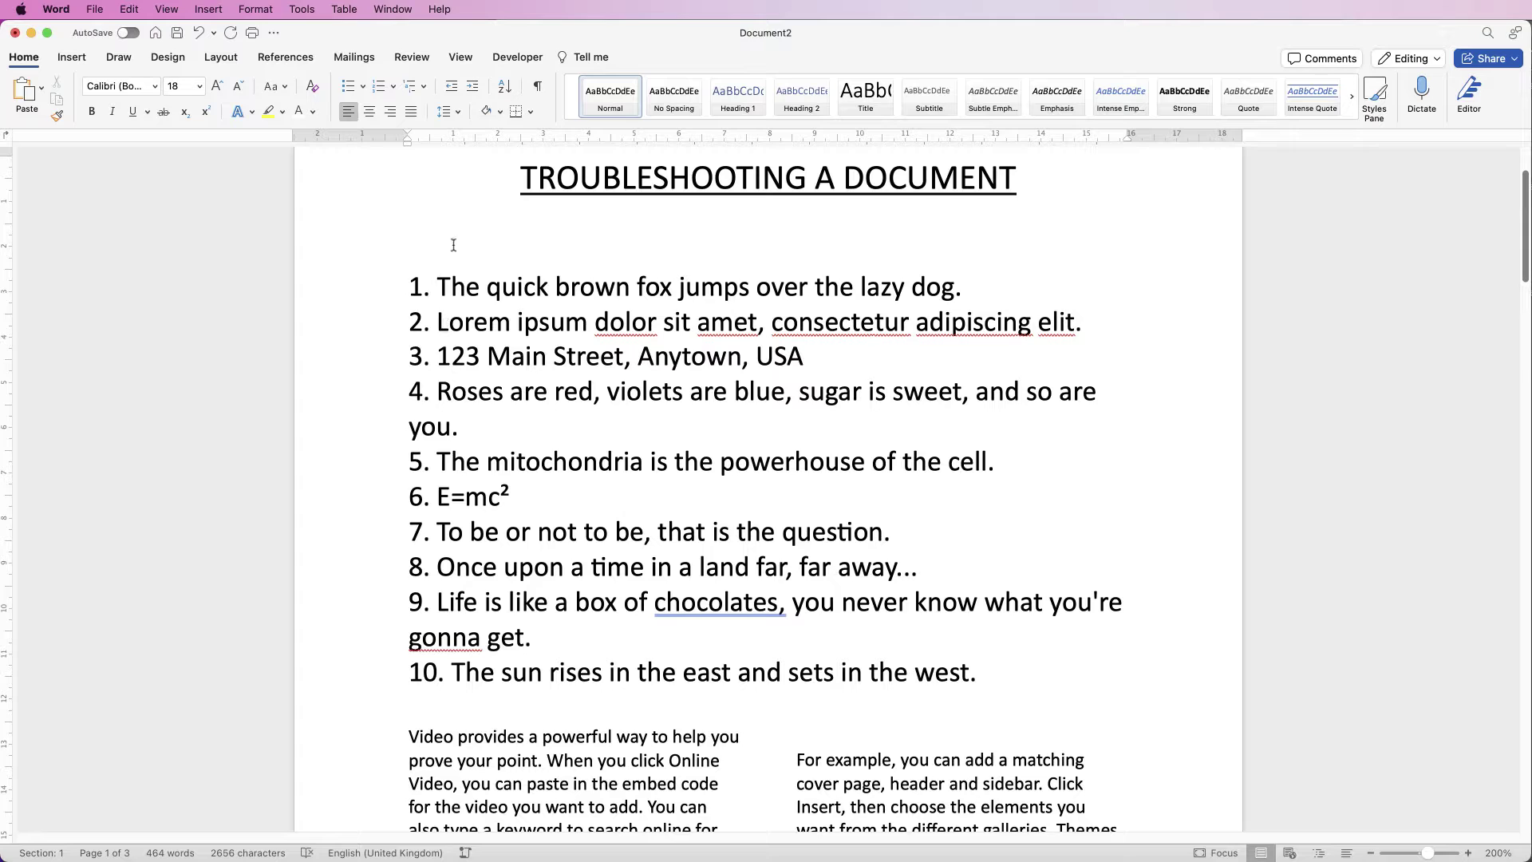
# Step: Show the formatting marks and replace the space after the number with a tab in list items 1 to 6
pyautogui.click(537, 88)
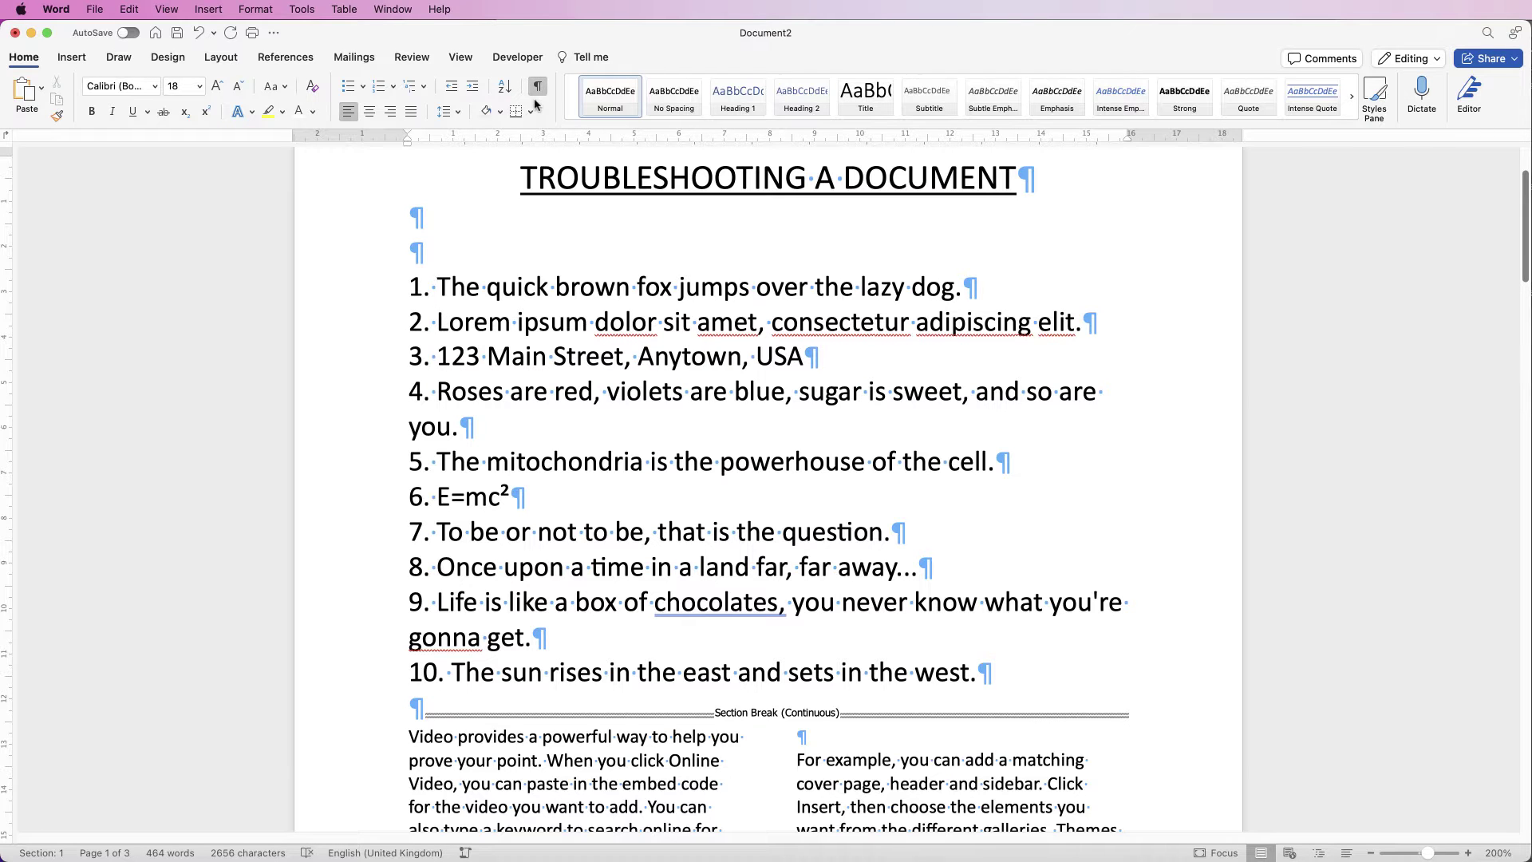
pyautogui.press('BackSpace')
pyautogui.press('Tab')
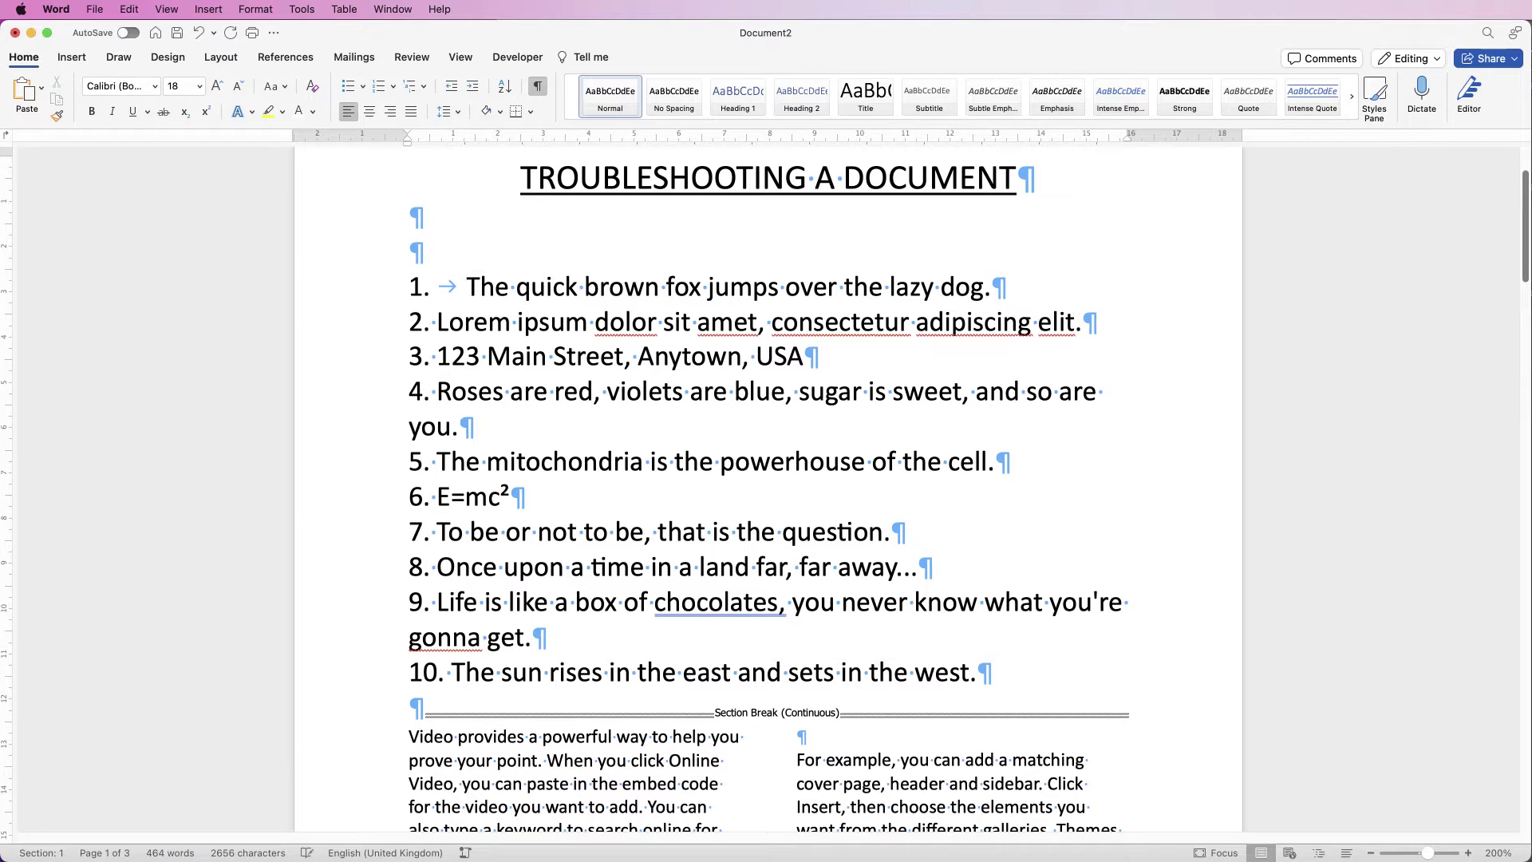
pyautogui.click(437, 321)
pyautogui.press('BackSpace')
pyautogui.press('Tab')
pyautogui.click(437, 356)
pyautogui.press('BackSpace')
pyautogui.press('Tab')
pyautogui.click(437, 461)
pyautogui.press('BackSpace')
pyautogui.press('Tab')
# Step: Replace the space after the number with a tab in list items 7 to 10, deleting the stray 1 after "10."
pyautogui.click(437, 531)
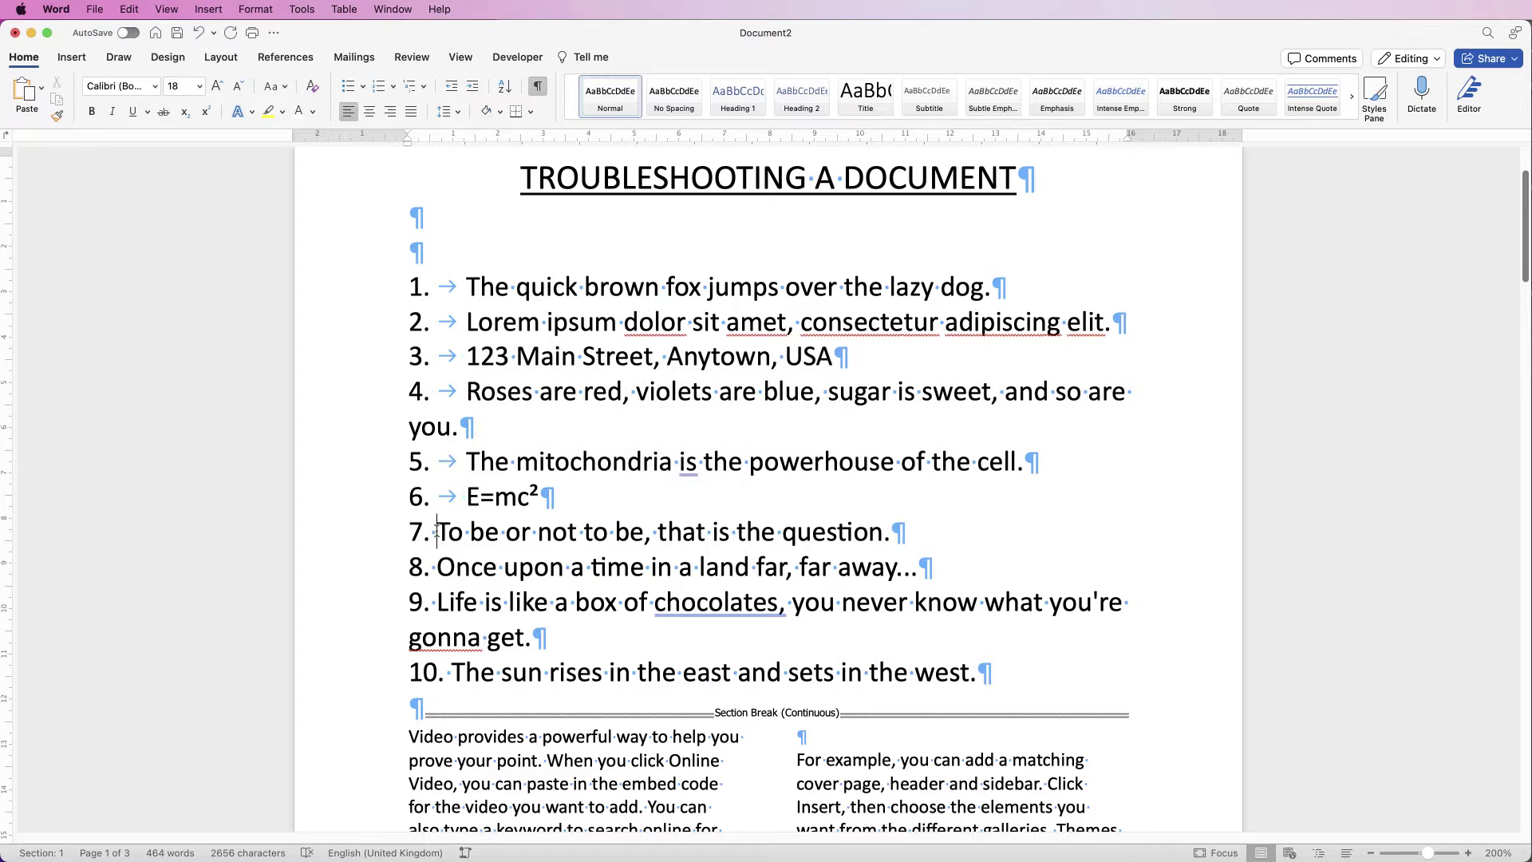
pyautogui.click(438, 602)
pyautogui.press('BackSpace')
pyautogui.press('Tab')
pyautogui.click(451, 672)
pyautogui.press('BackSpace')
pyautogui.press('Tab')
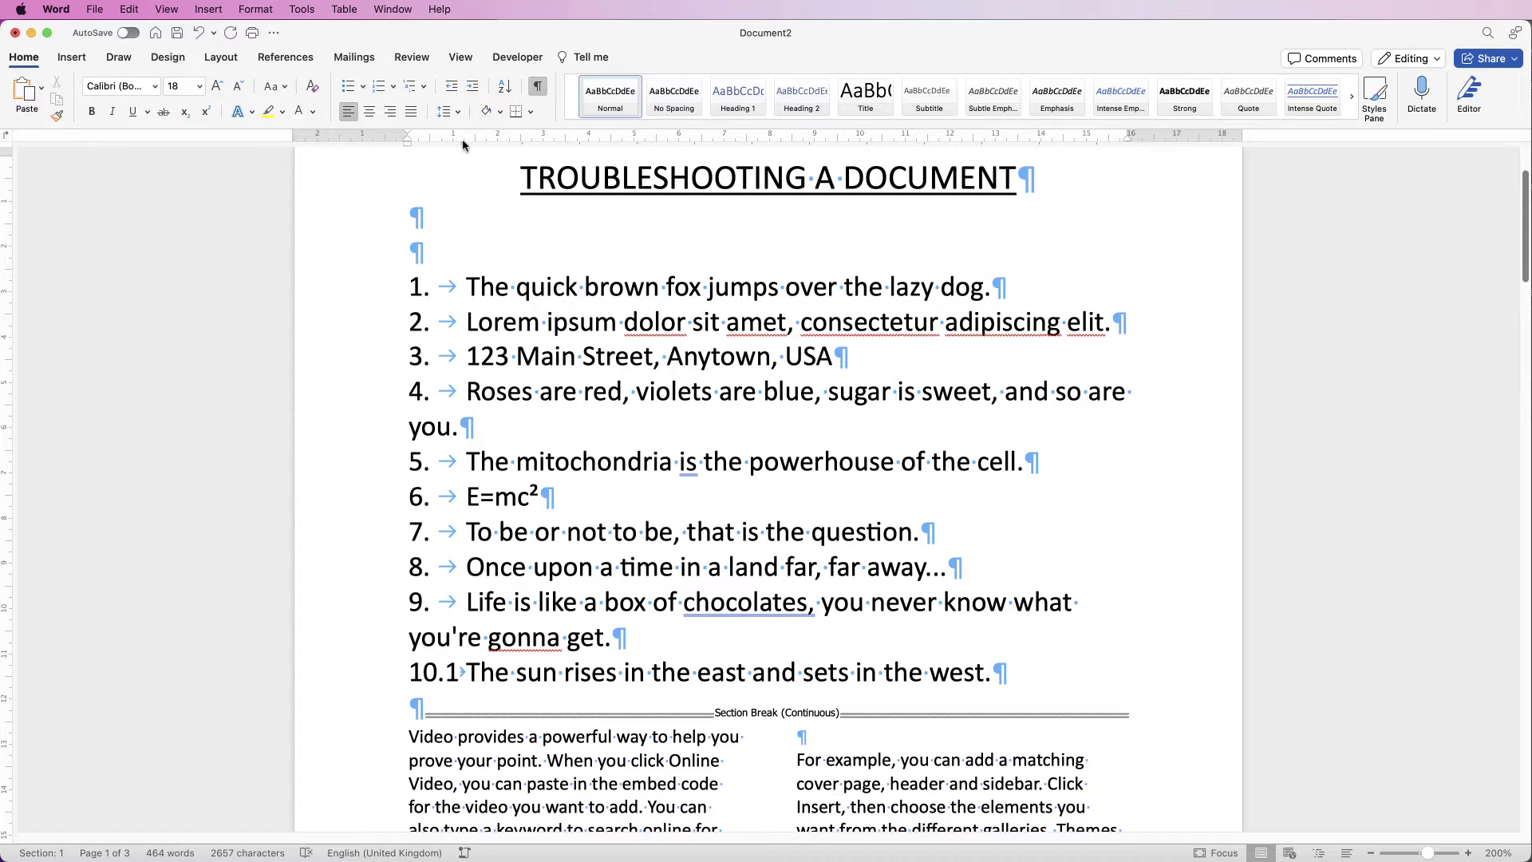
pyautogui.press('BackSpace')
# Step: Hide the formatting marks and give all ten list items a hanging indent of about 1 cm
pyautogui.hotkey('shift', 'Up')
pyautogui.hotkey('shift', 'Up')
pyautogui.hotkey('shift', 'Up')
pyautogui.hotkey('shift', 'Up')
pyautogui.hotkey('shift', 'Up')
pyautogui.hotkey('shift', 'Up')
pyautogui.hotkey('shift', 'Up')
pyautogui.hotkey('shift', 'Up')
pyautogui.hotkey('shift', 'Up')
pyautogui.hotkey('shift', 'Up')
pyautogui.hotkey('shift', 'Up')
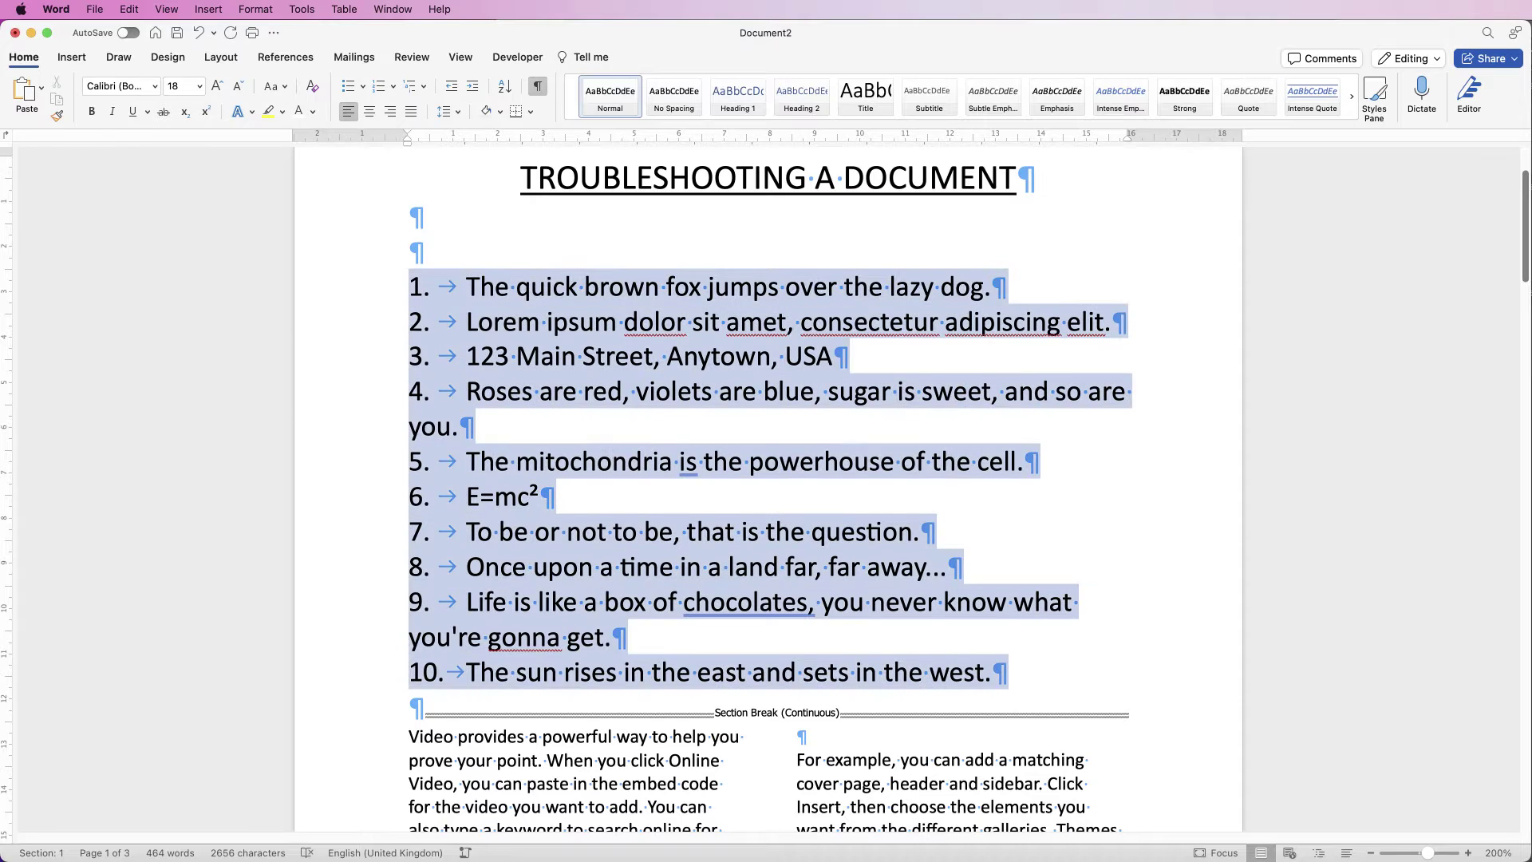
pyautogui.press('super+8')
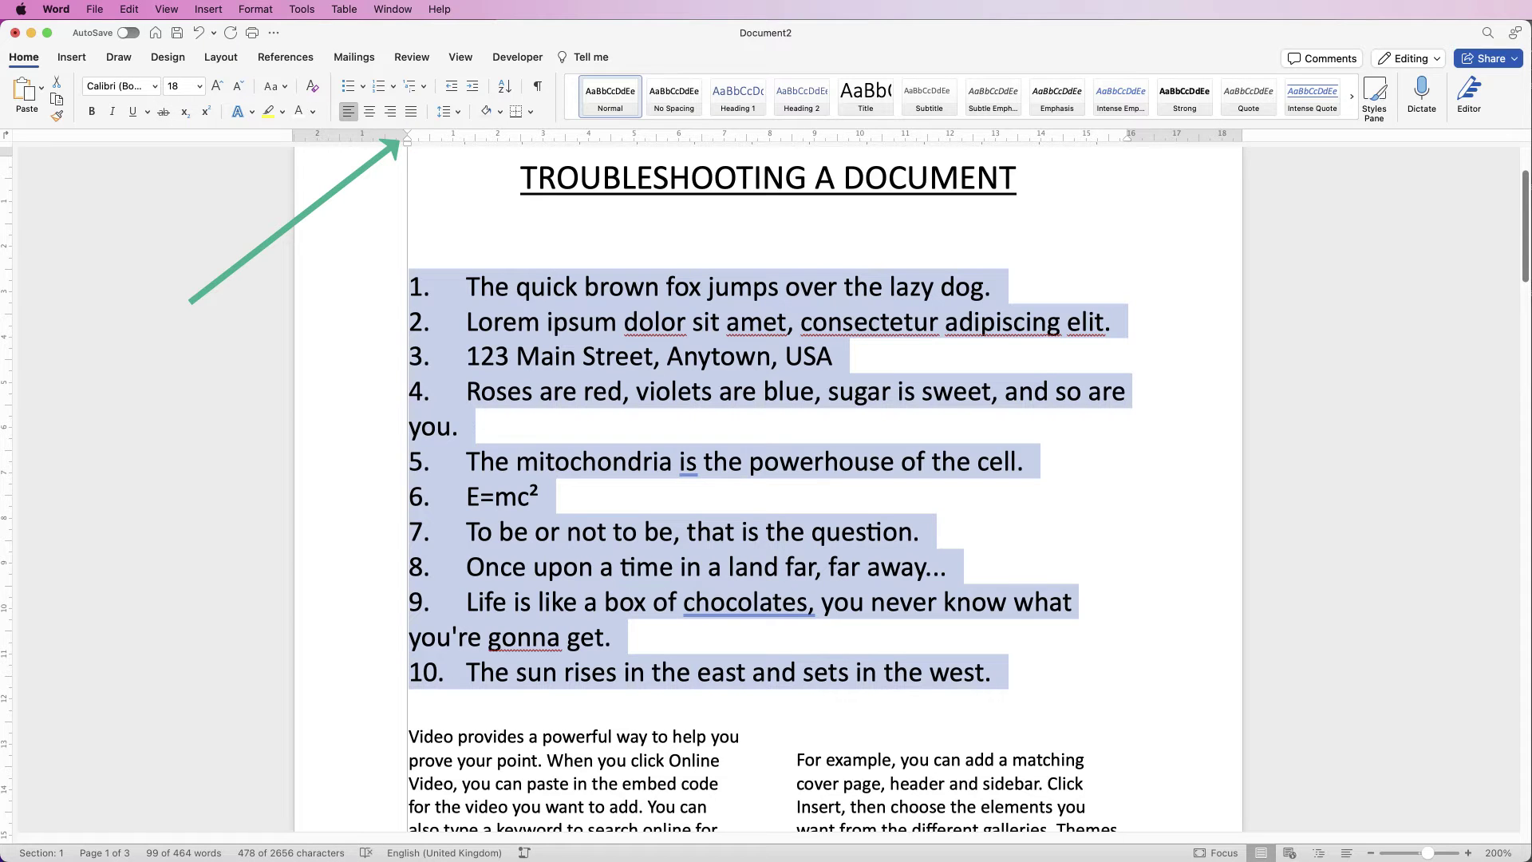
pyautogui.moveTo(407, 141); pyautogui.dragTo(455, 141)
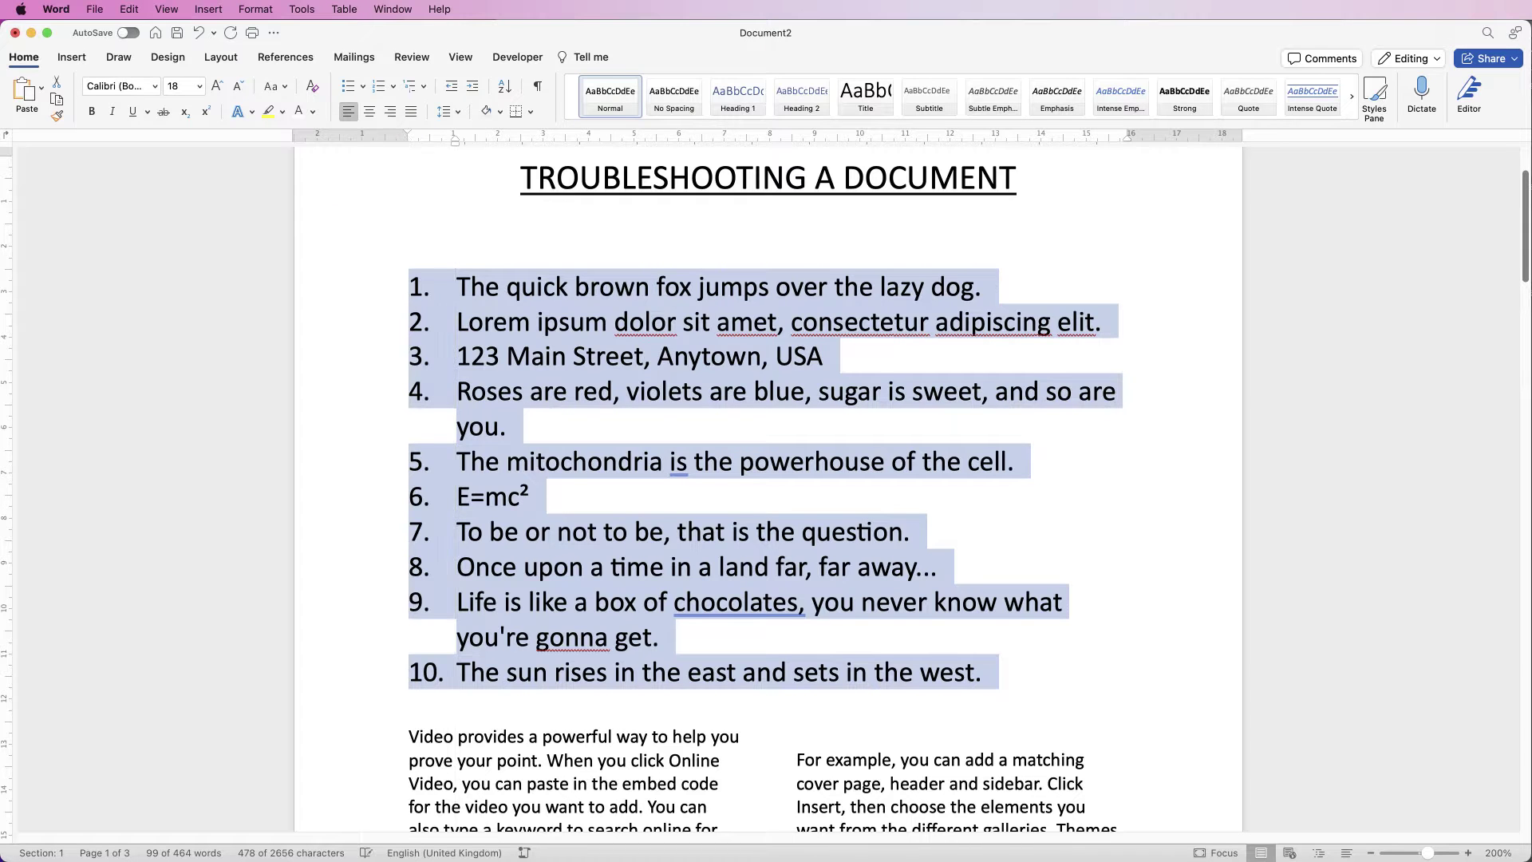
pyautogui.click(781, 427)
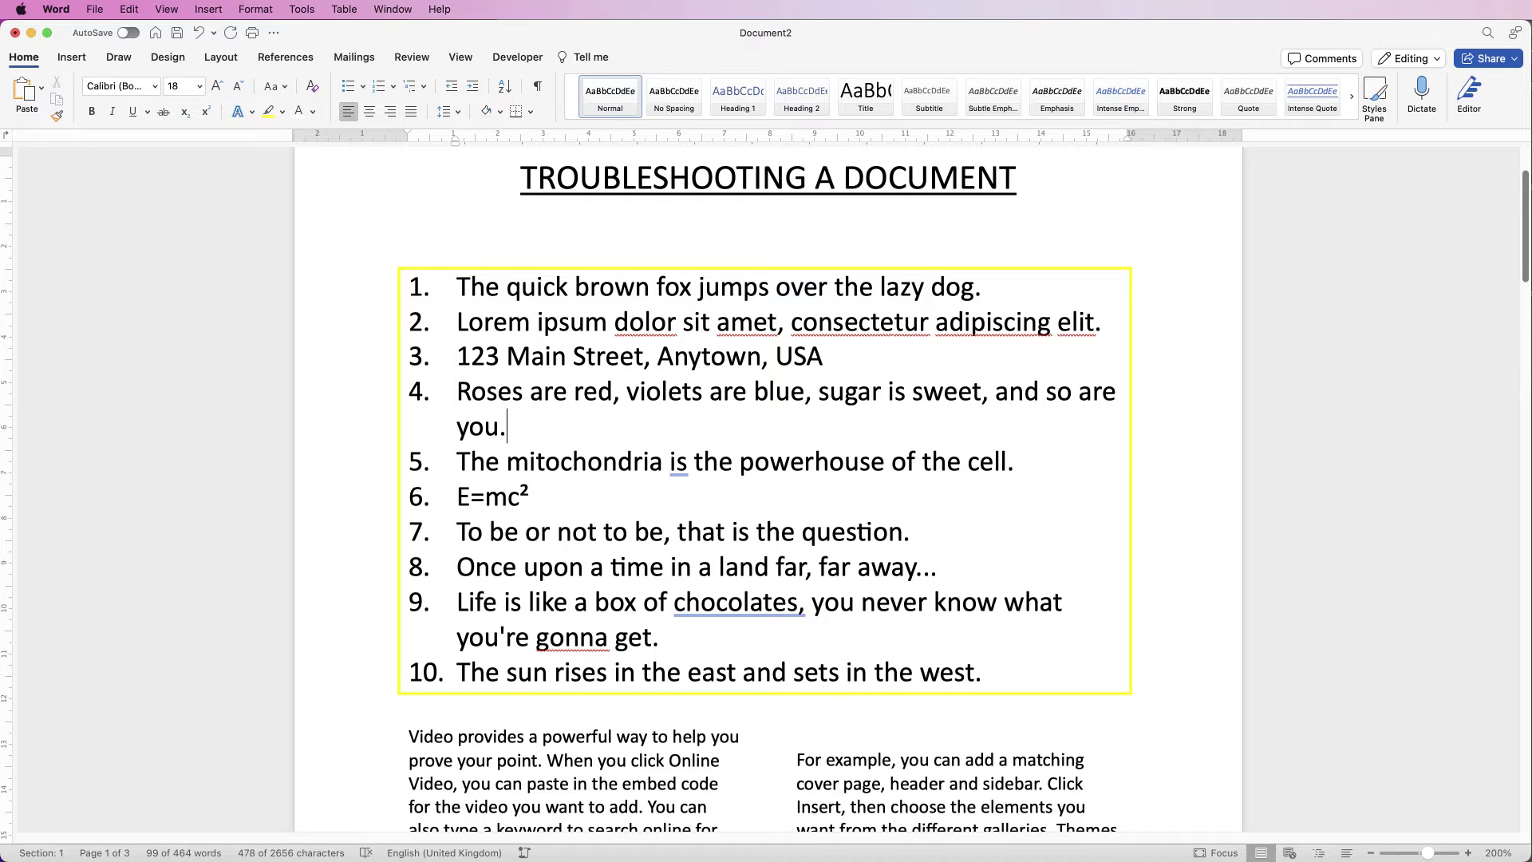
# Step: Try 1.15 line spacing on the ten list items and undo it
pyautogui.moveTo(982, 672)
pyautogui.mouseDown()
pyautogui.moveTo(873, 672)
pyautogui.moveTo(507, 461)
pyautogui.moveTo(407, 322)
pyautogui.moveTo(421, 286)
pyautogui.moveTo(407, 286)
pyautogui.mouseUp()
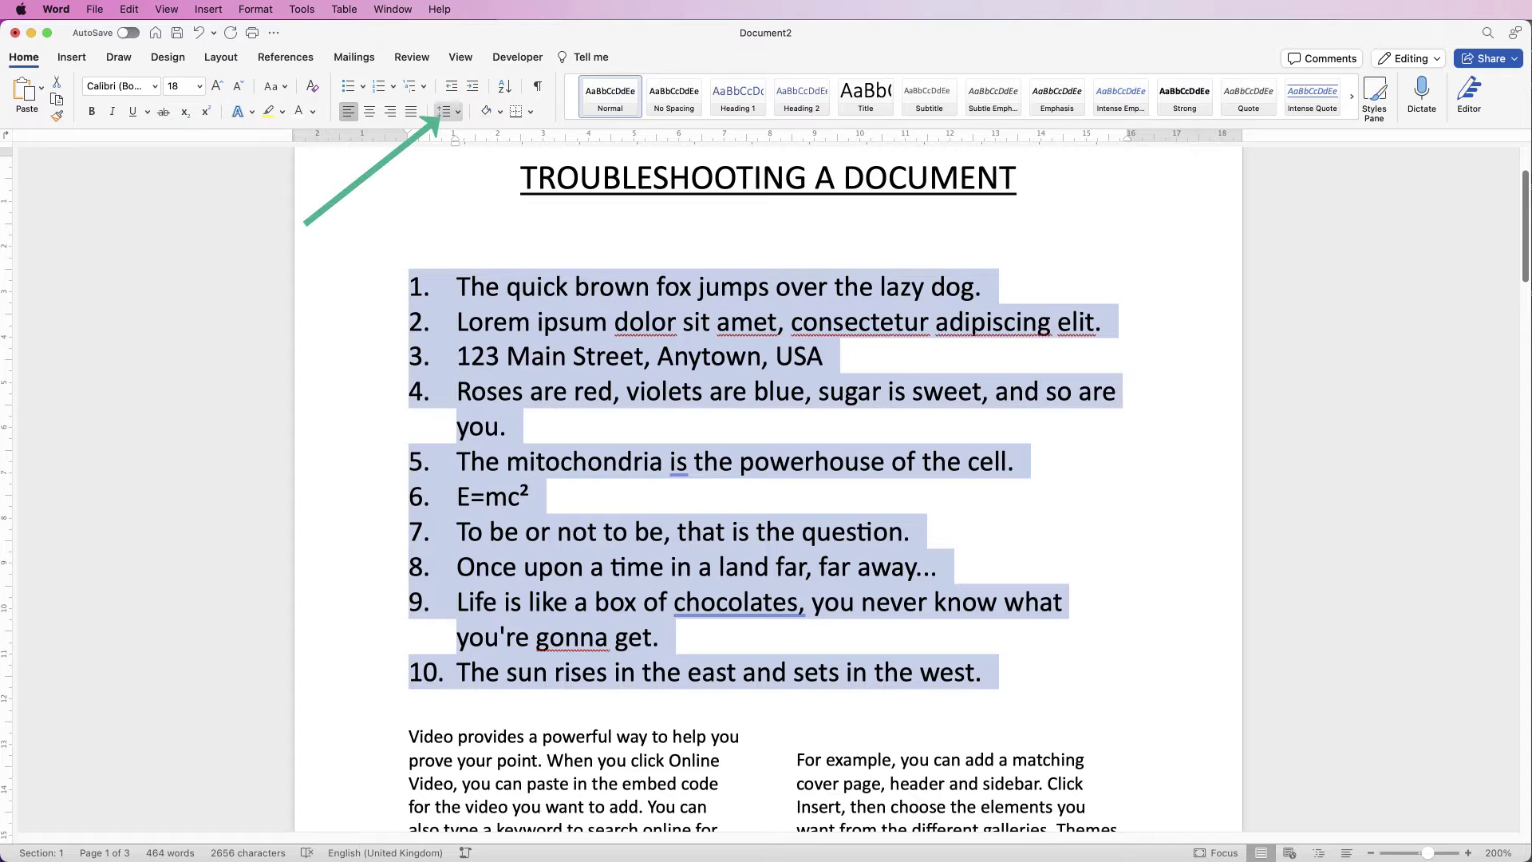
pyautogui.click(447, 111)
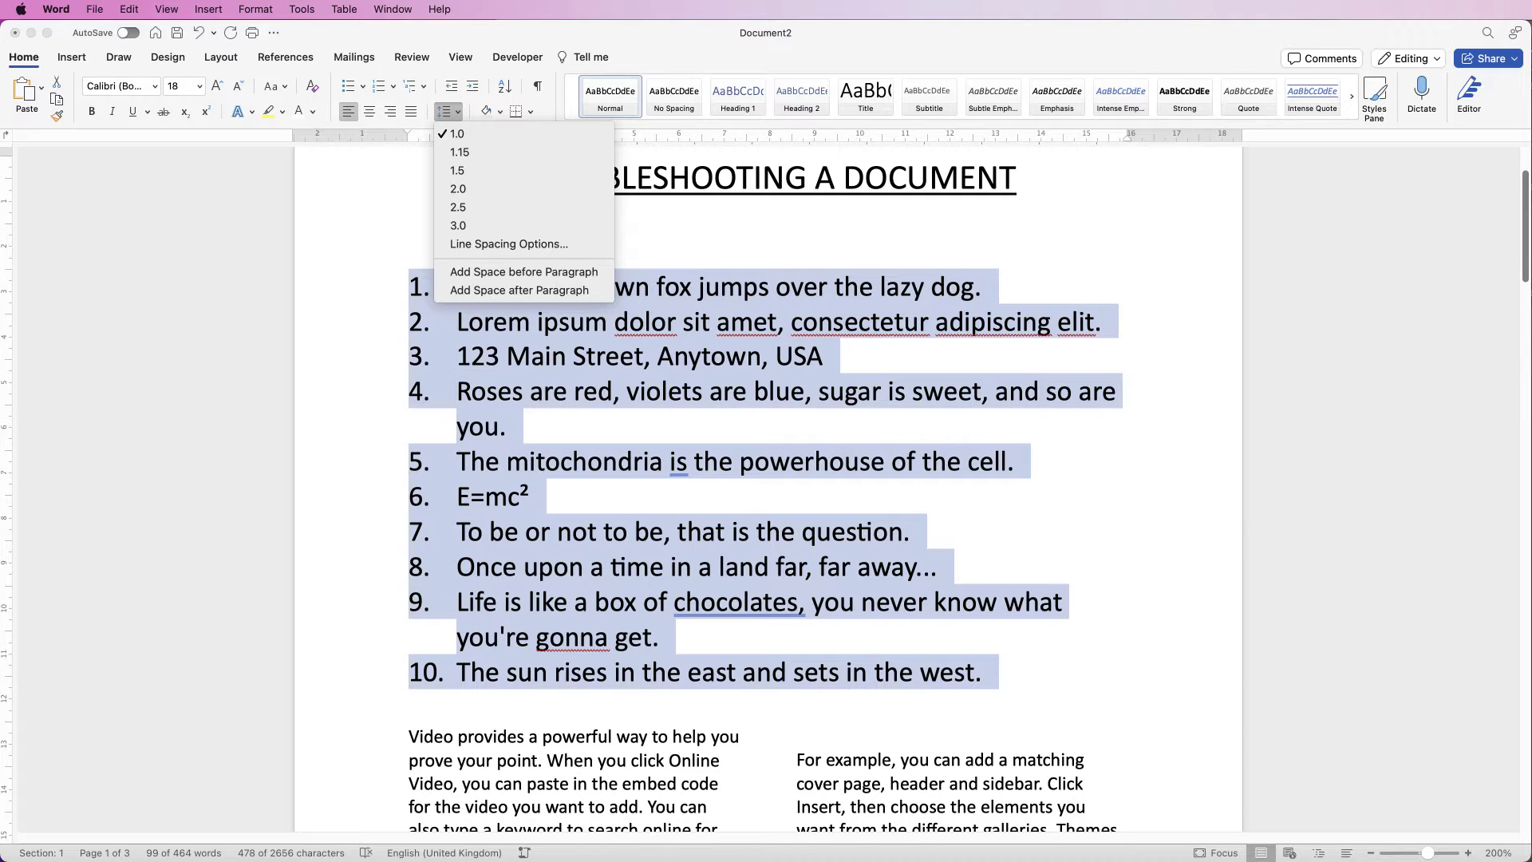
pyautogui.click(460, 151)
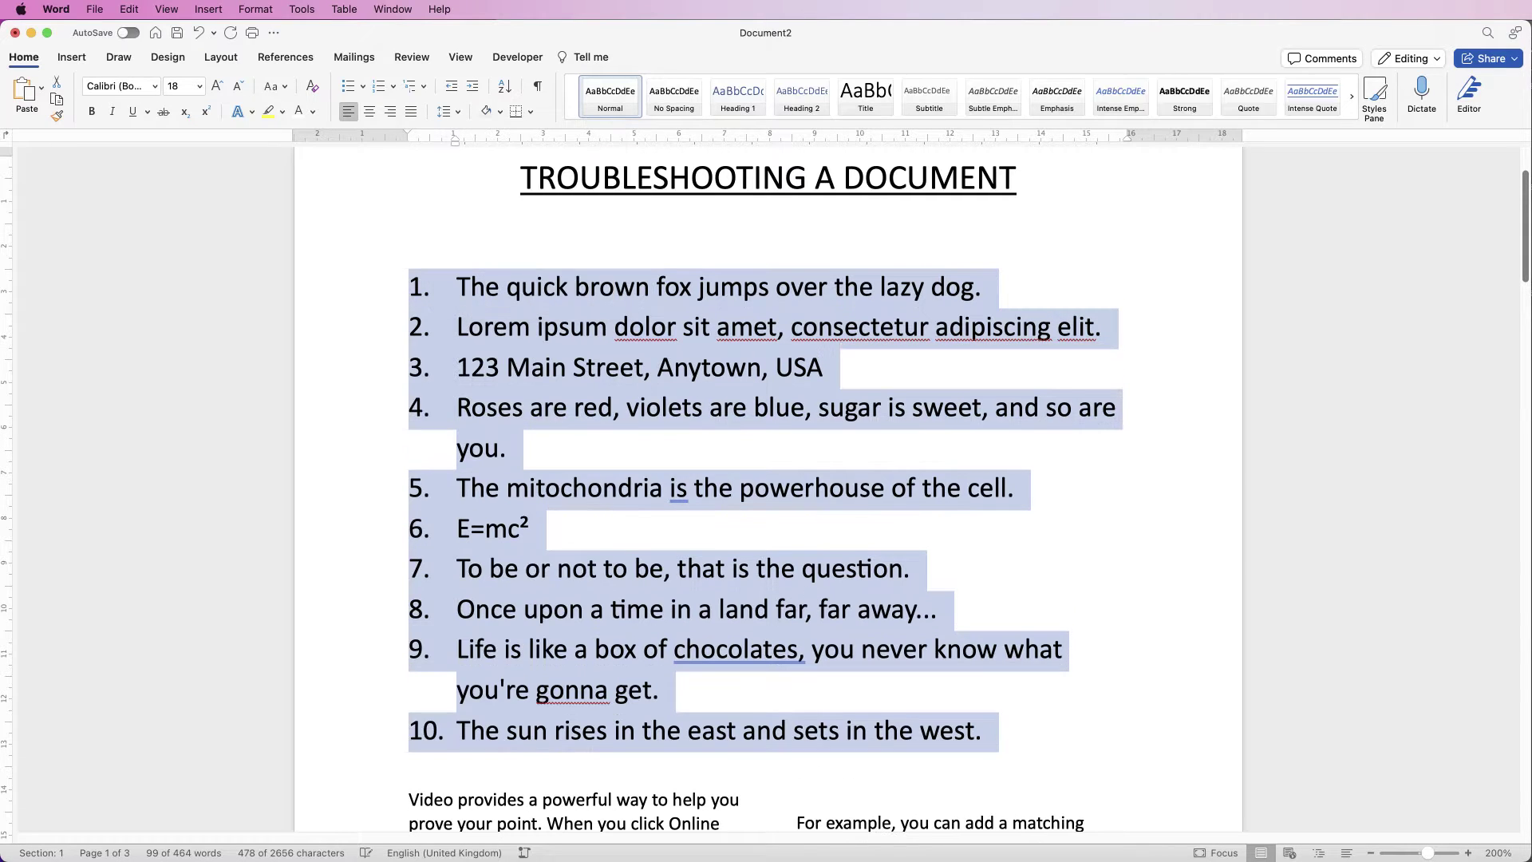
pyautogui.click(507, 448)
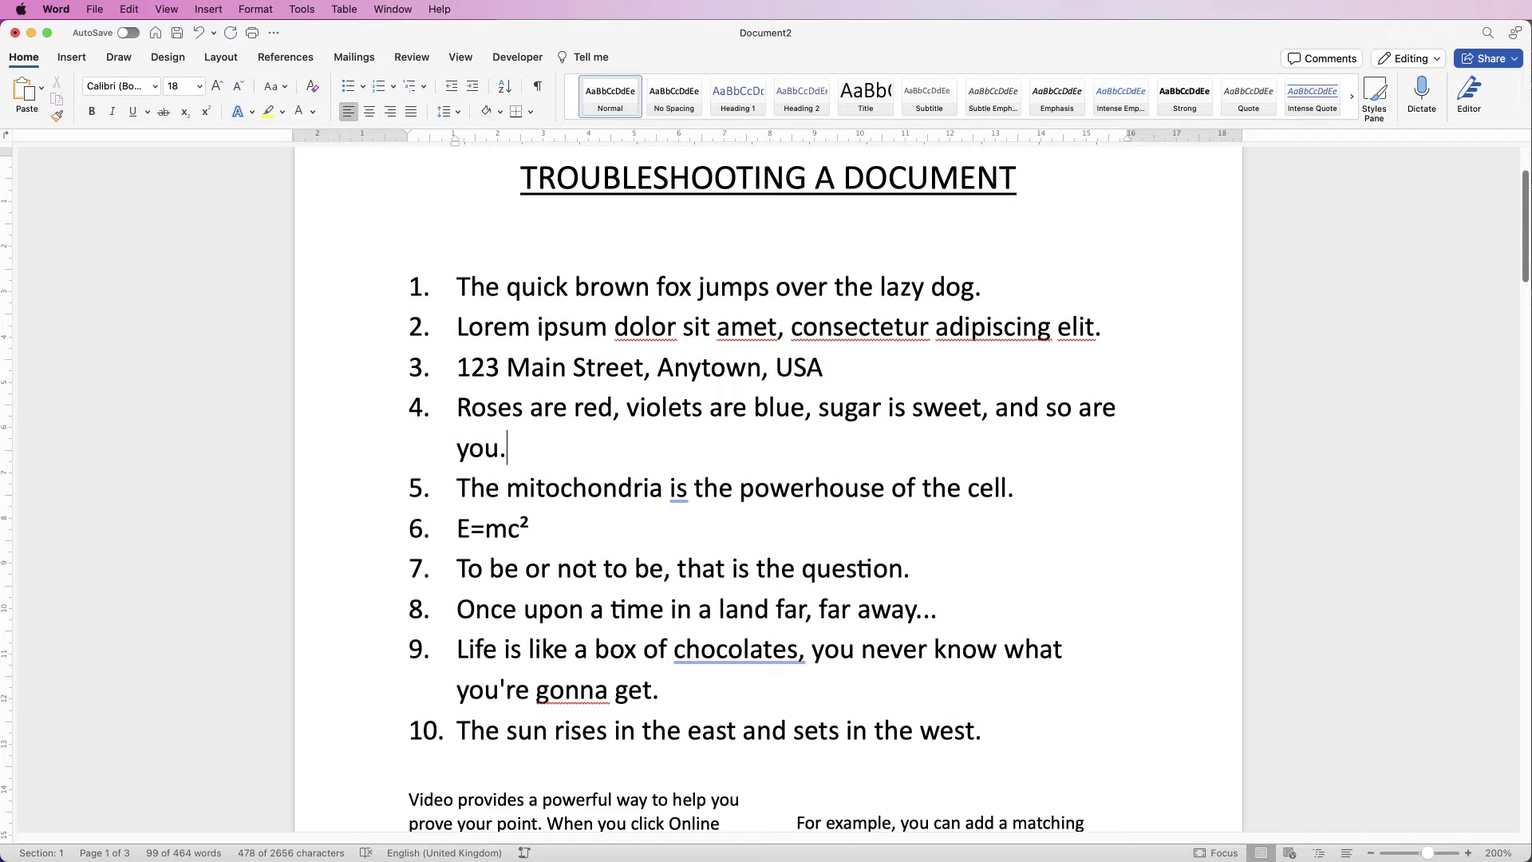
pyautogui.press('super+z')
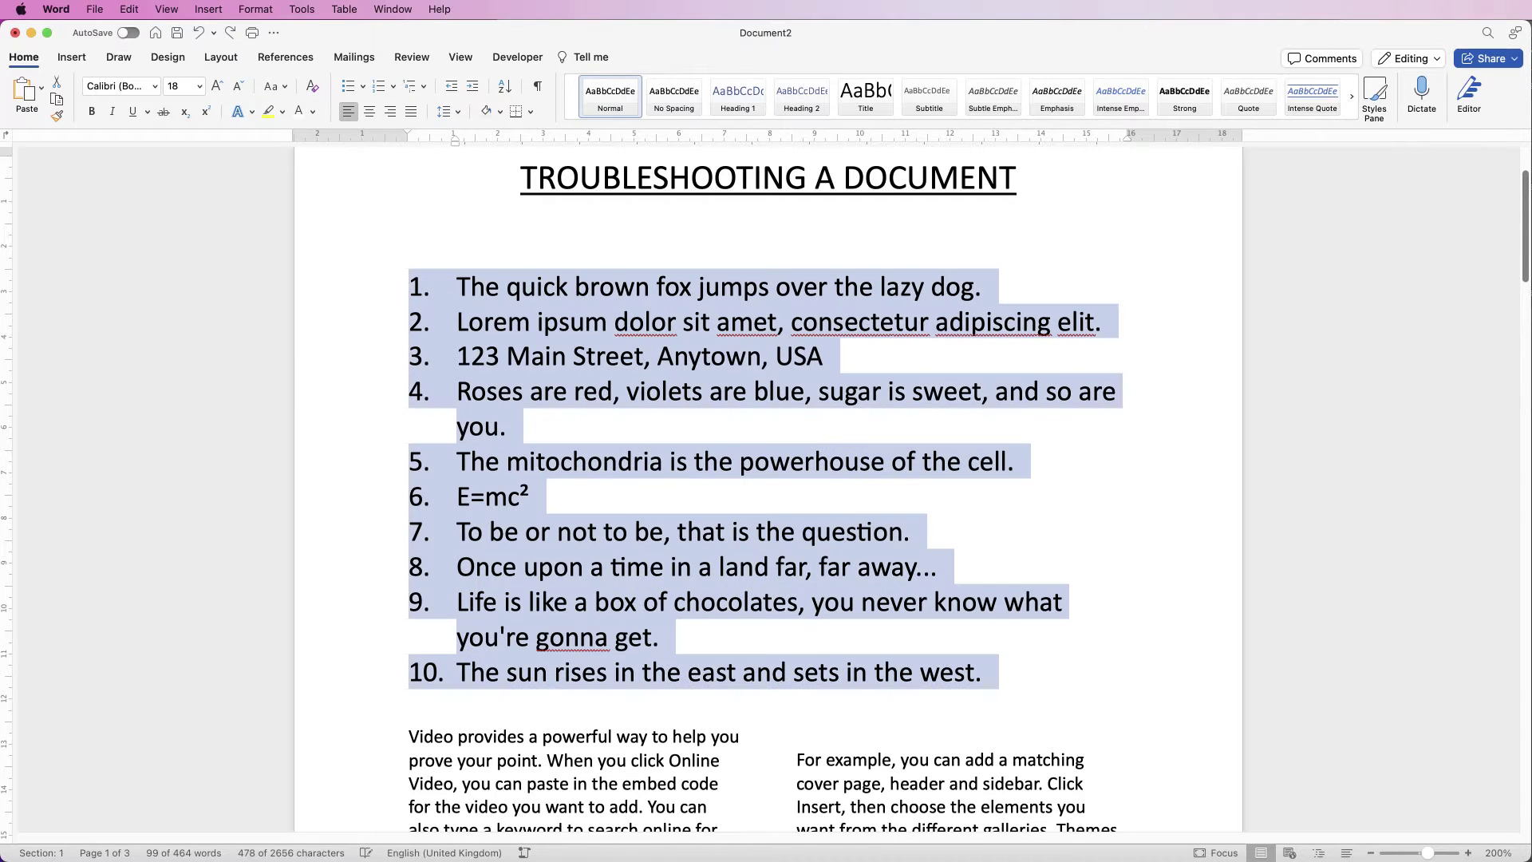
# Step: Add space after each paragraph of the ten-item list
pyautogui.click(444, 111)
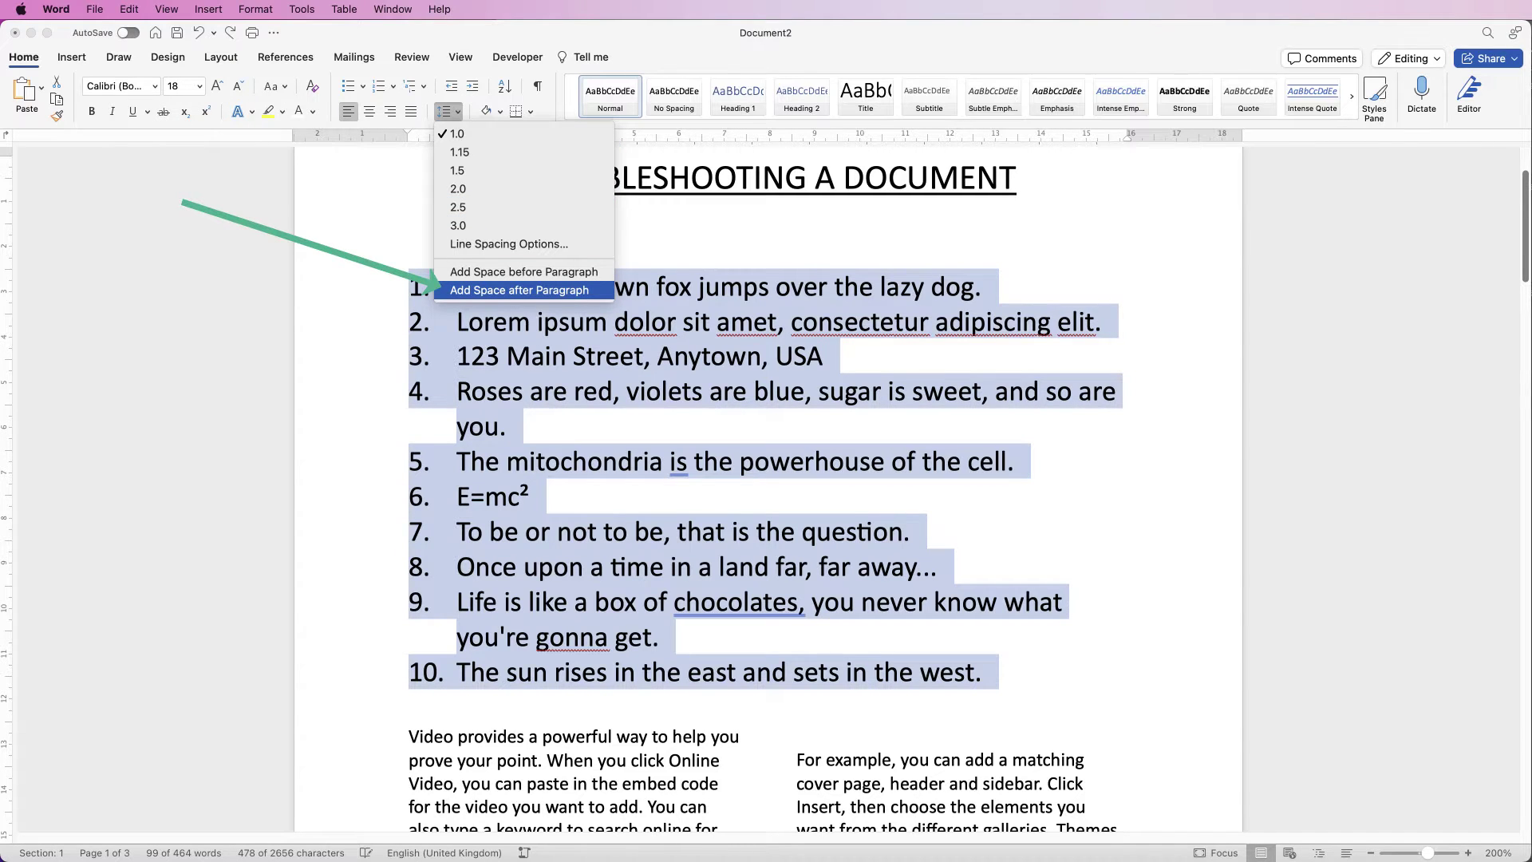
pyautogui.click(519, 289)
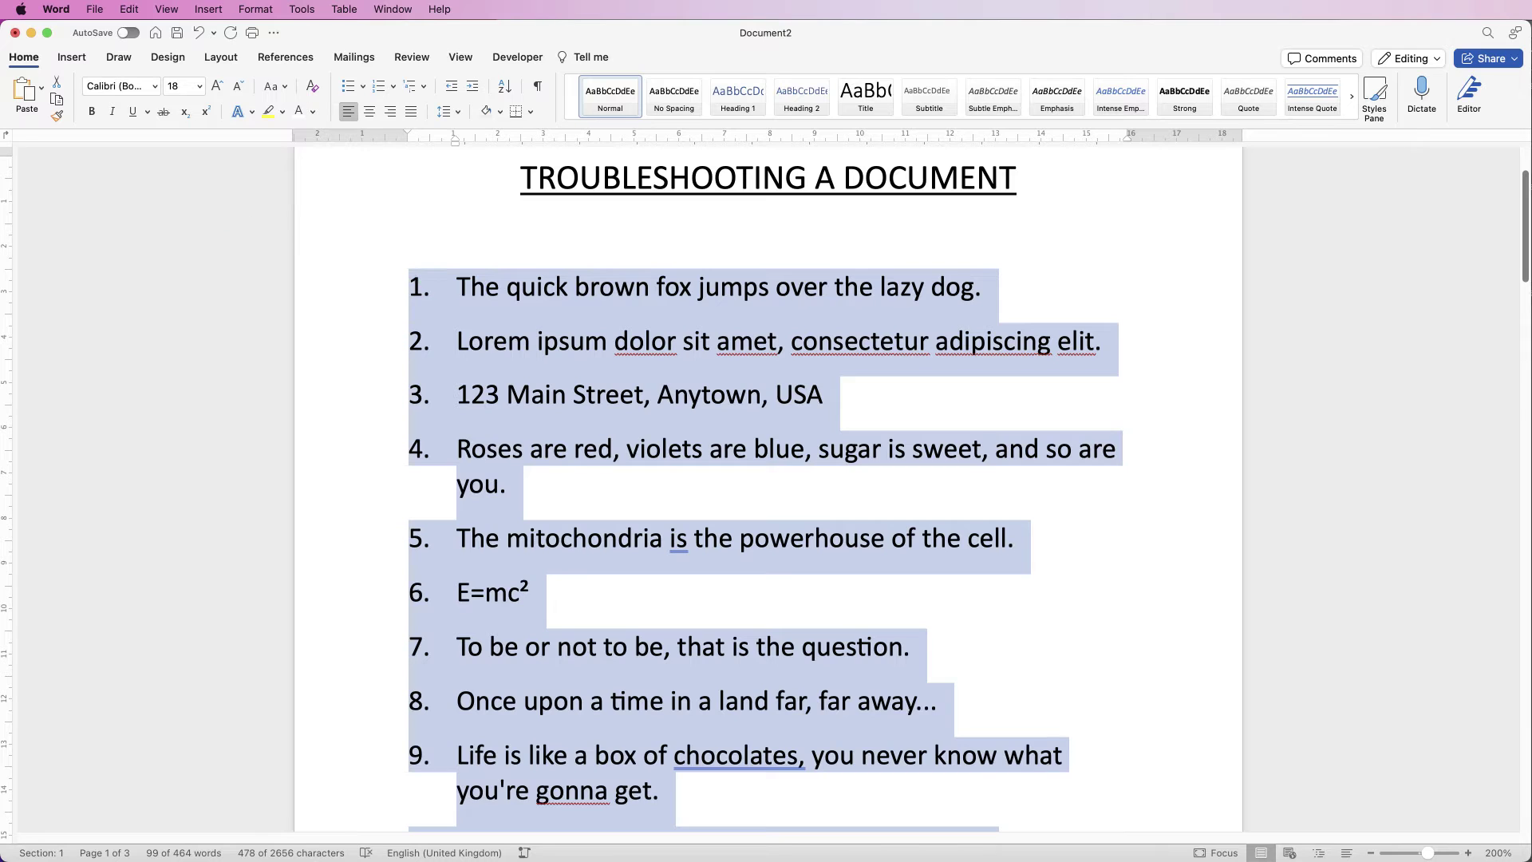
pyautogui.click(501, 484)
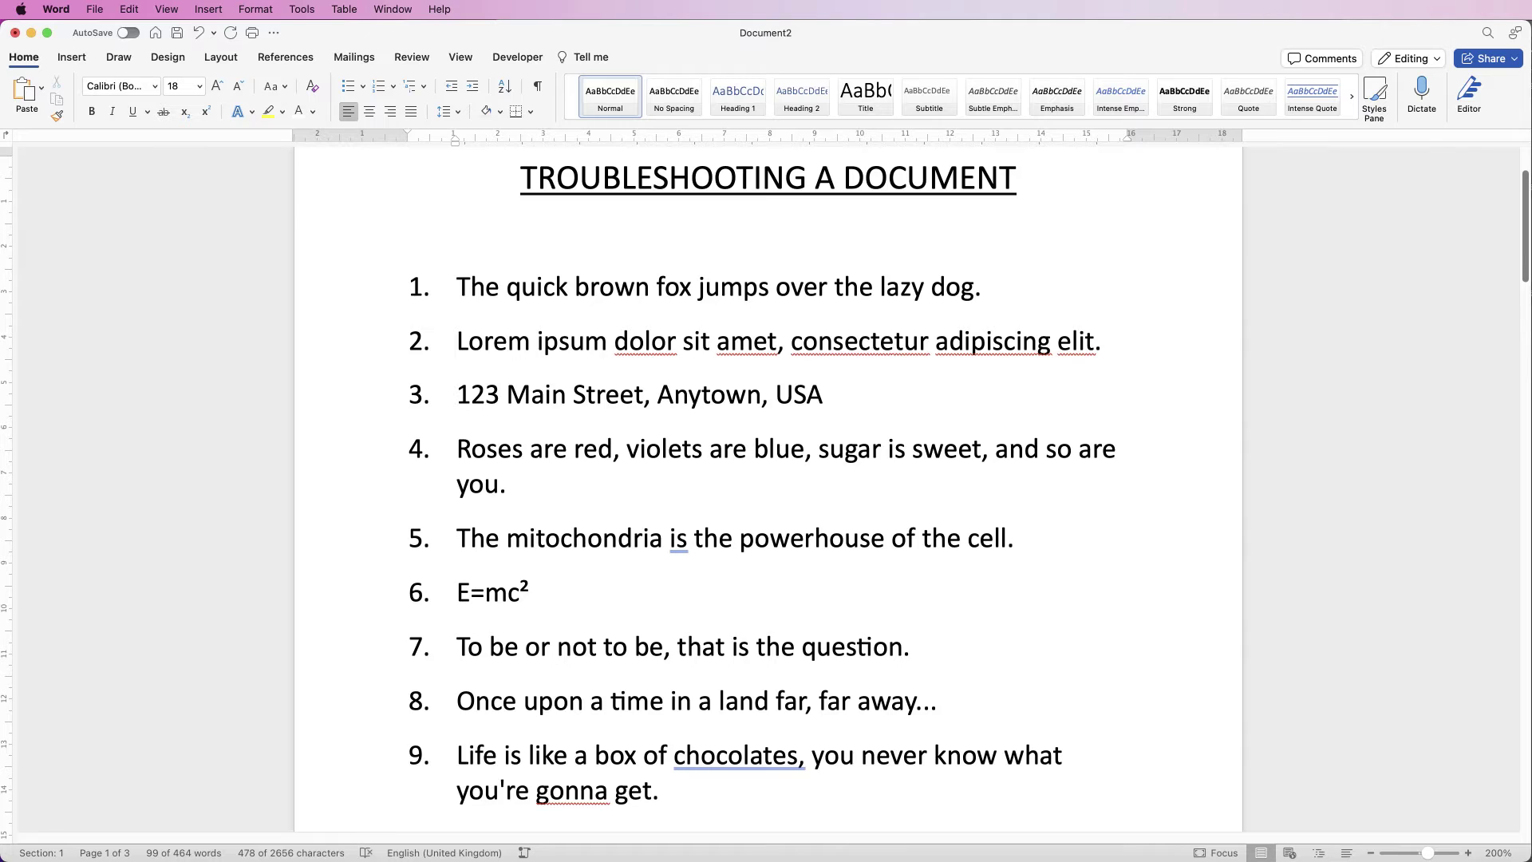
# Step: Set the font size of the ten list items to 14
pyautogui.scroll(-5, 767, 479)
pyautogui.moveTo(907, 685); pyautogui.dragTo(534, 320)
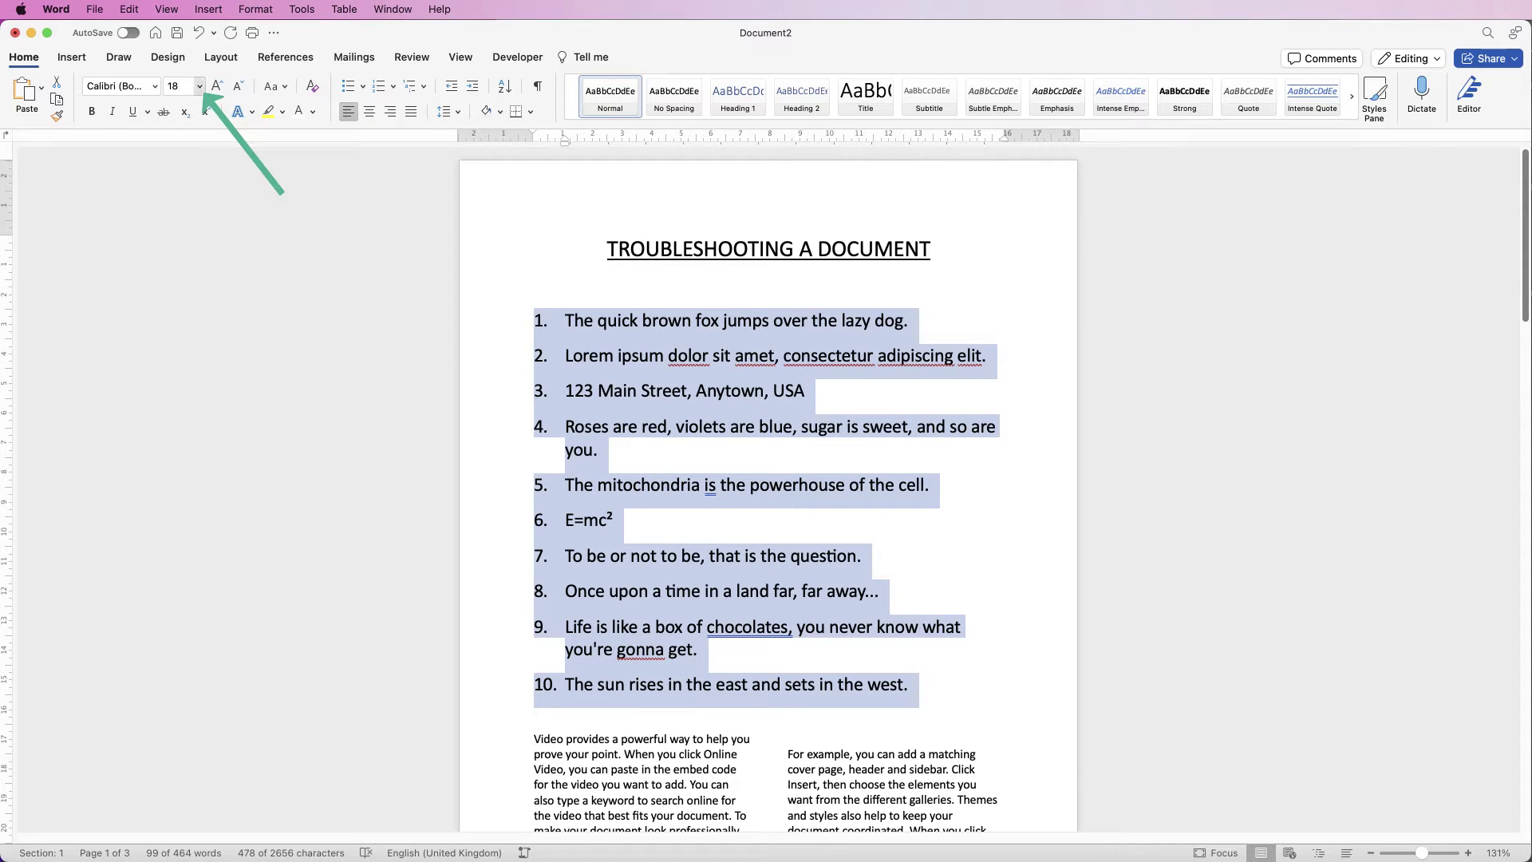
pyautogui.click(199, 87)
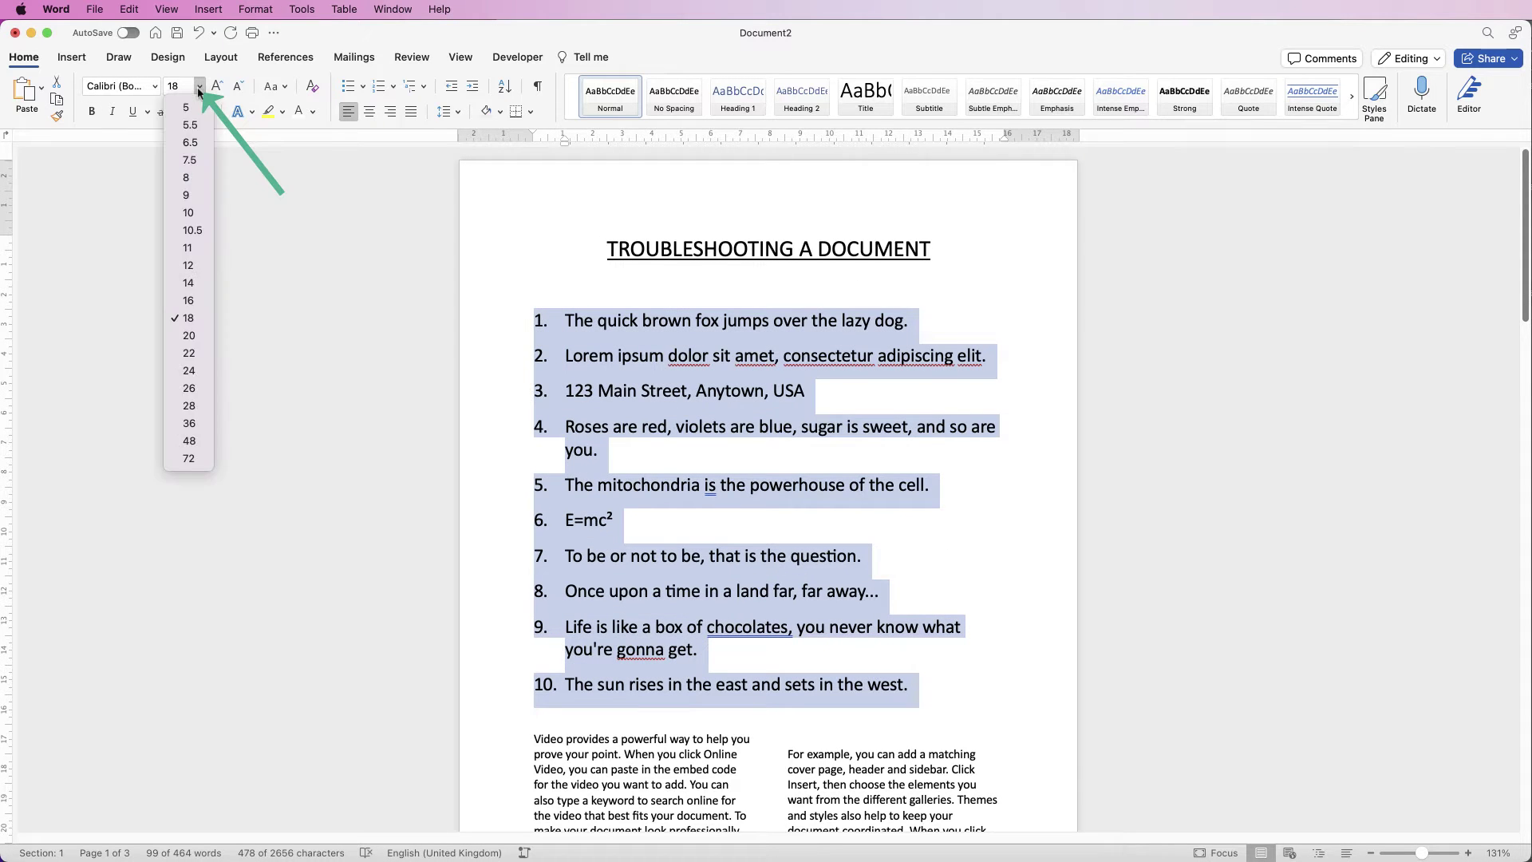
pyautogui.click(186, 283)
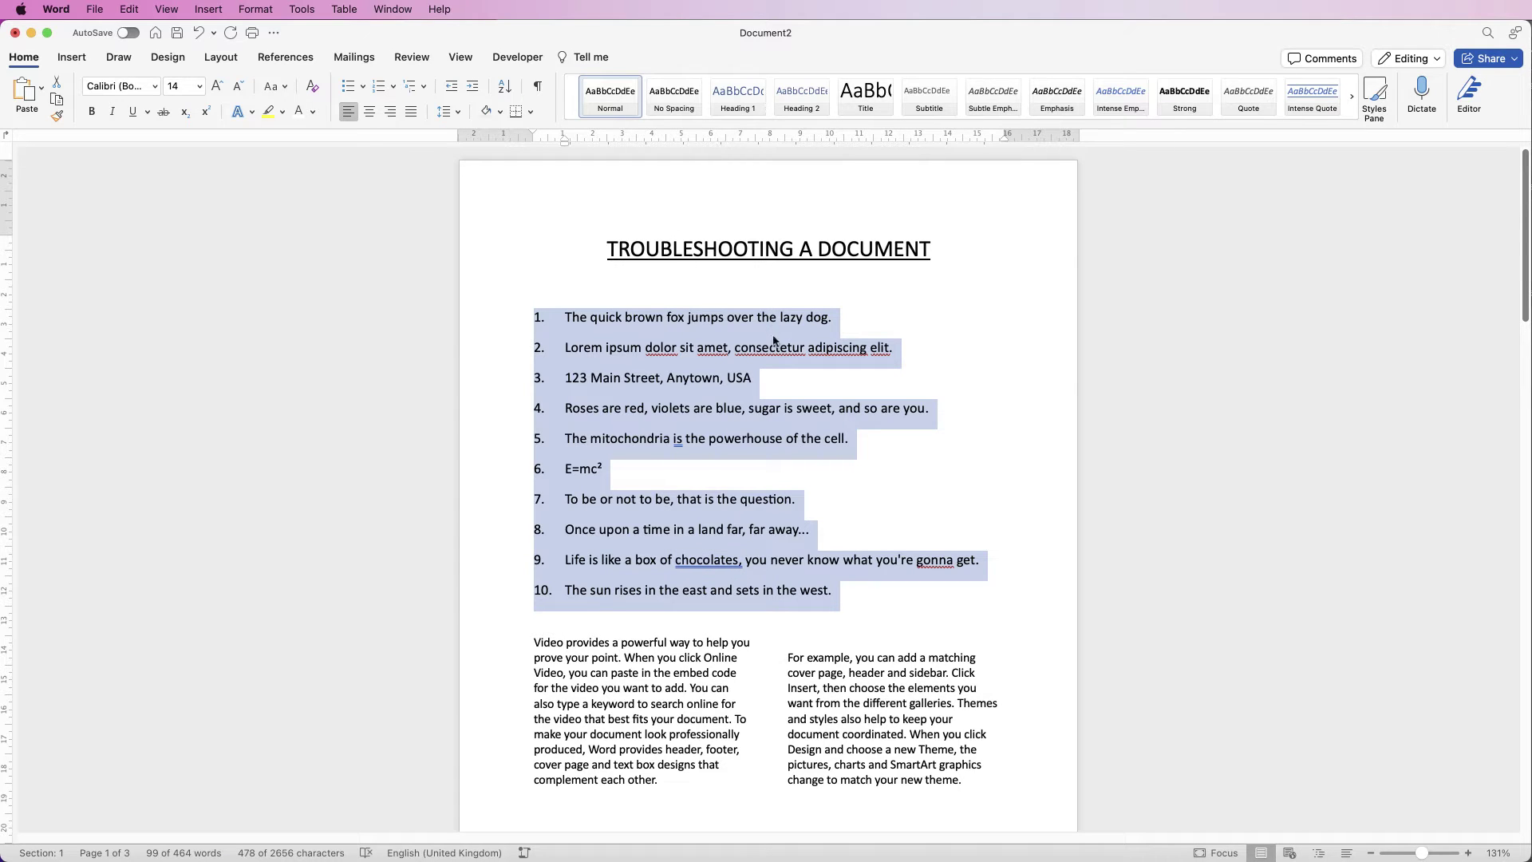
# Step: Ignore all flagged spellings in list item 2 and accept the semicolon correction after "chocolates" in item 9
pyautogui.click(657, 349)
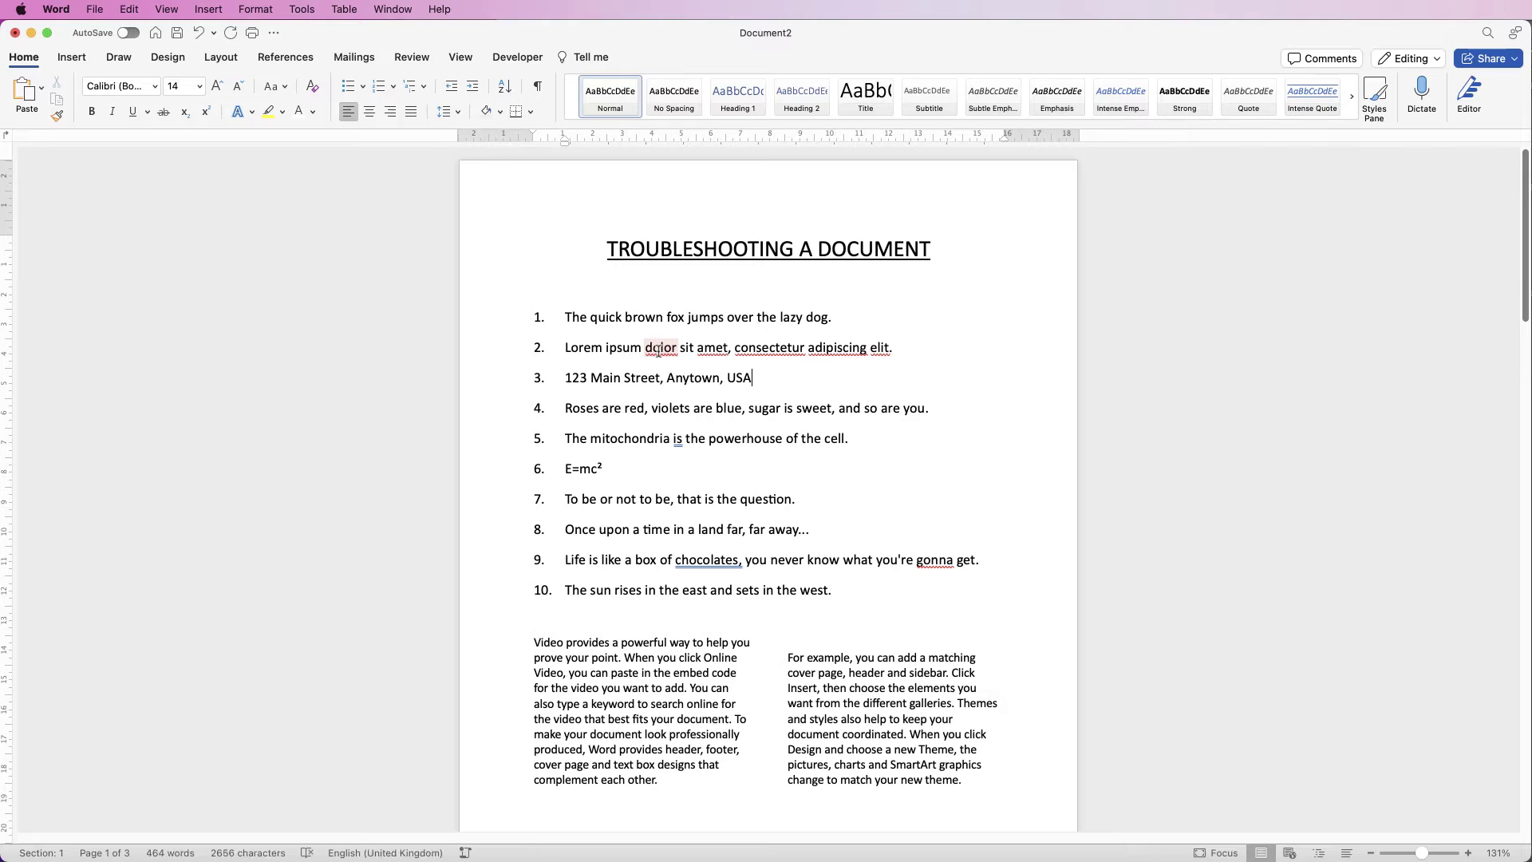
pyautogui.rightClick(658, 352)
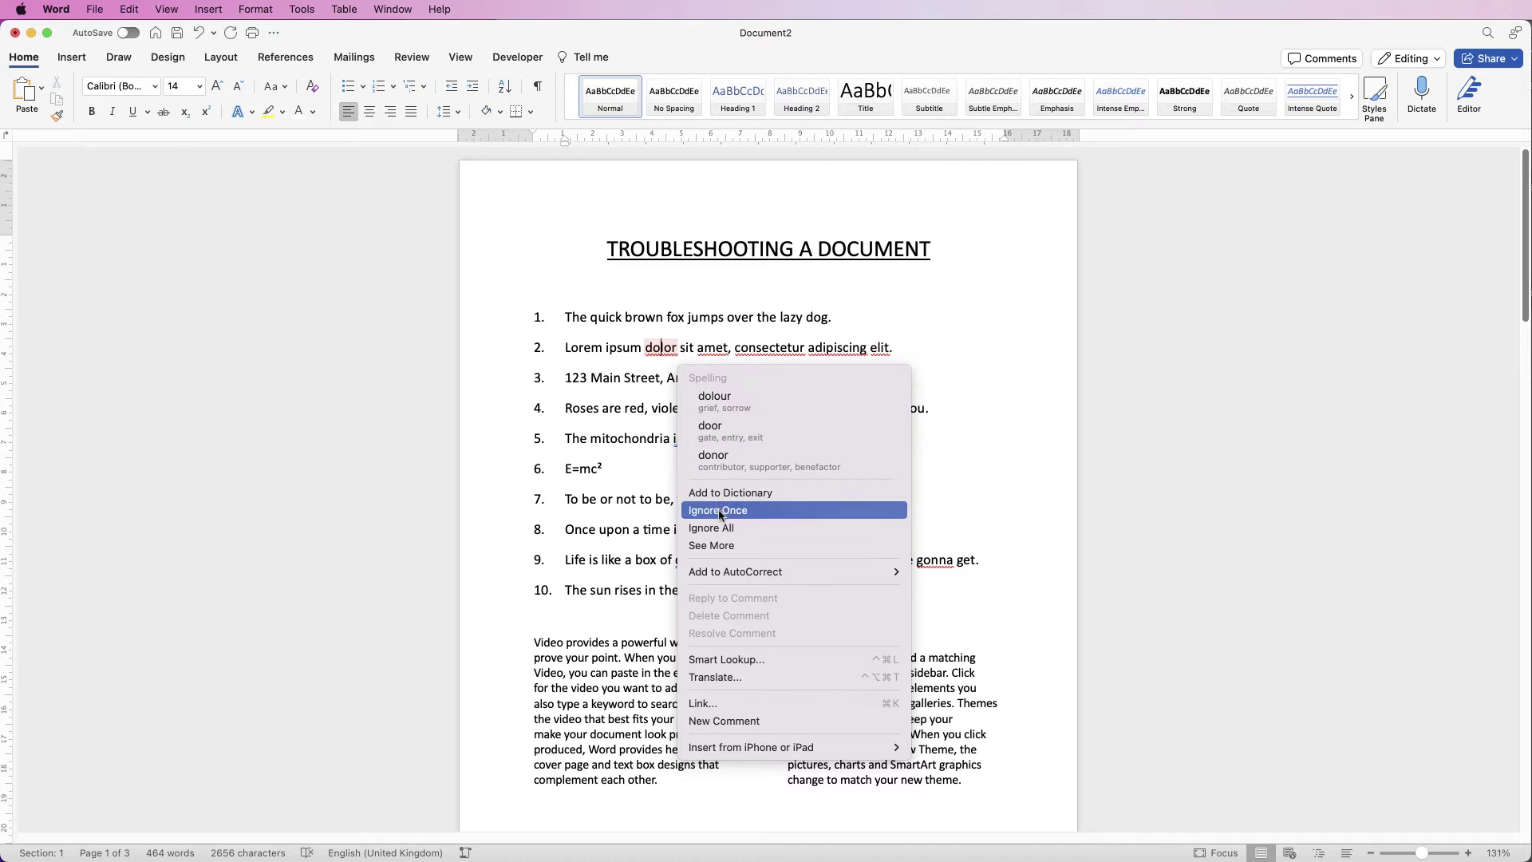
pyautogui.click(727, 528)
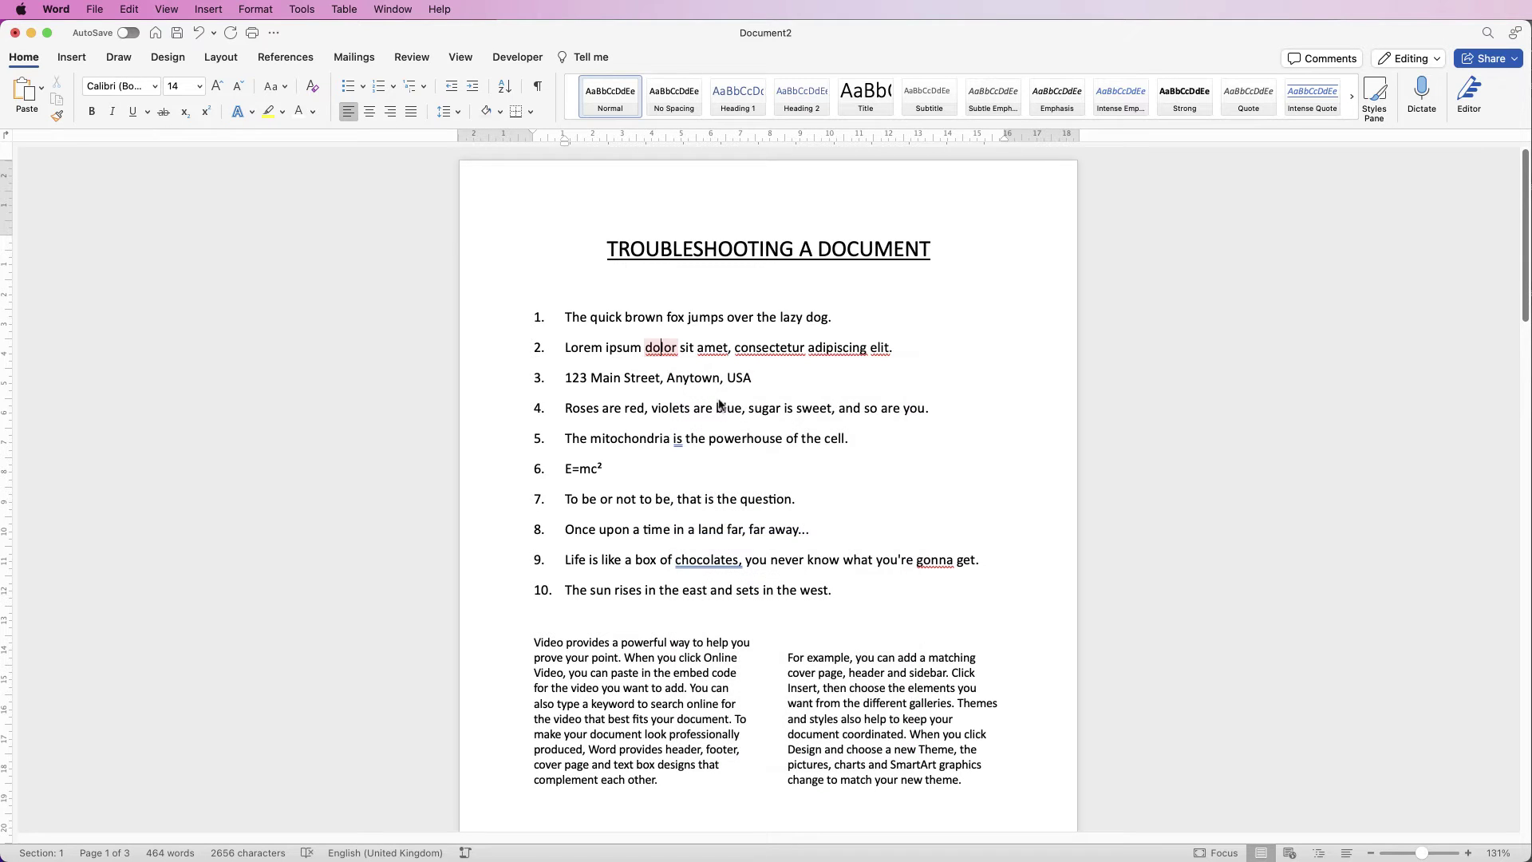
pyautogui.rightClick(707, 349)
pyautogui.click(746, 529)
pyautogui.rightClick(770, 349)
pyautogui.click(830, 536)
pyautogui.rightClick(838, 349)
pyautogui.click(925, 546)
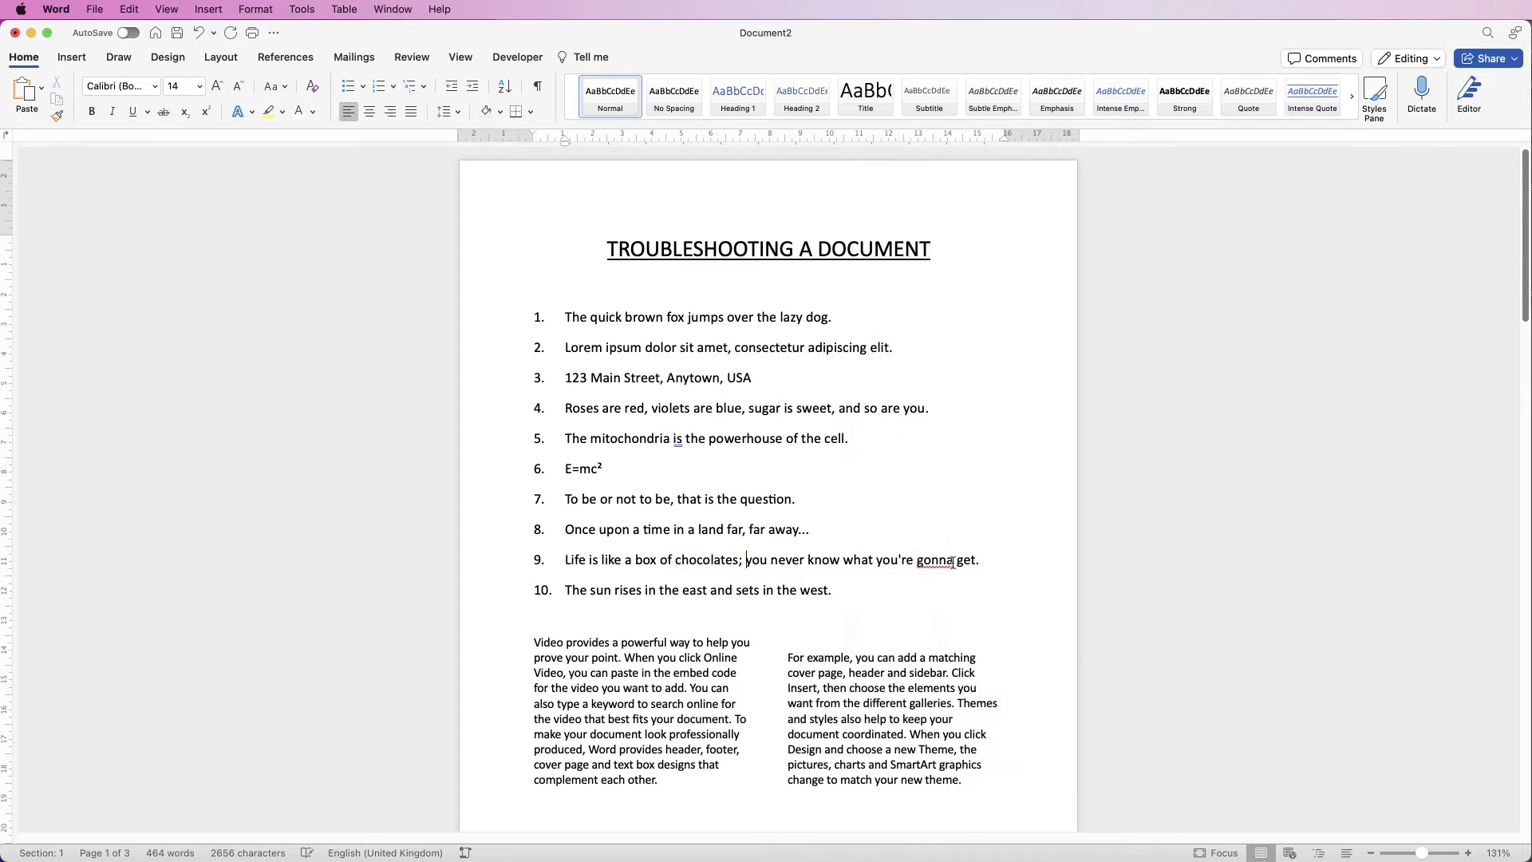
# Step: Ignore the spelling flag on "gonna" in item 9 and accept the correction "are" for "is" in item 5
pyautogui.rightClick(933, 559)
pyautogui.click(947, 691)
pyautogui.rightClick(677, 439)
pyautogui.click(702, 496)
pyautogui.click(768, 619)
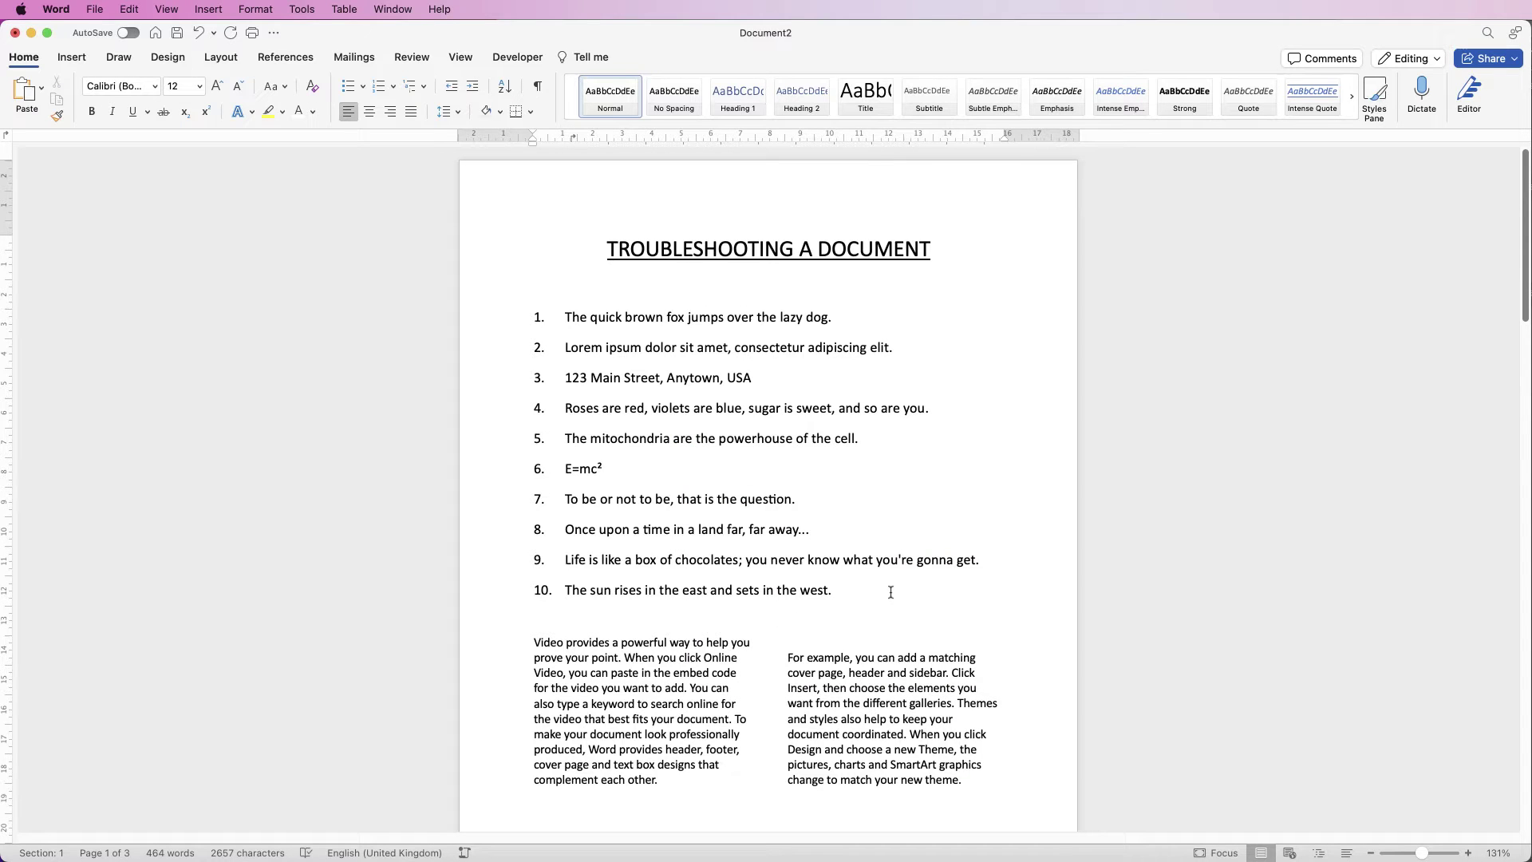
# Step: Display the formatting marks around the two-column text below the numbered list
pyautogui.scroll(-2, 1522, 321)
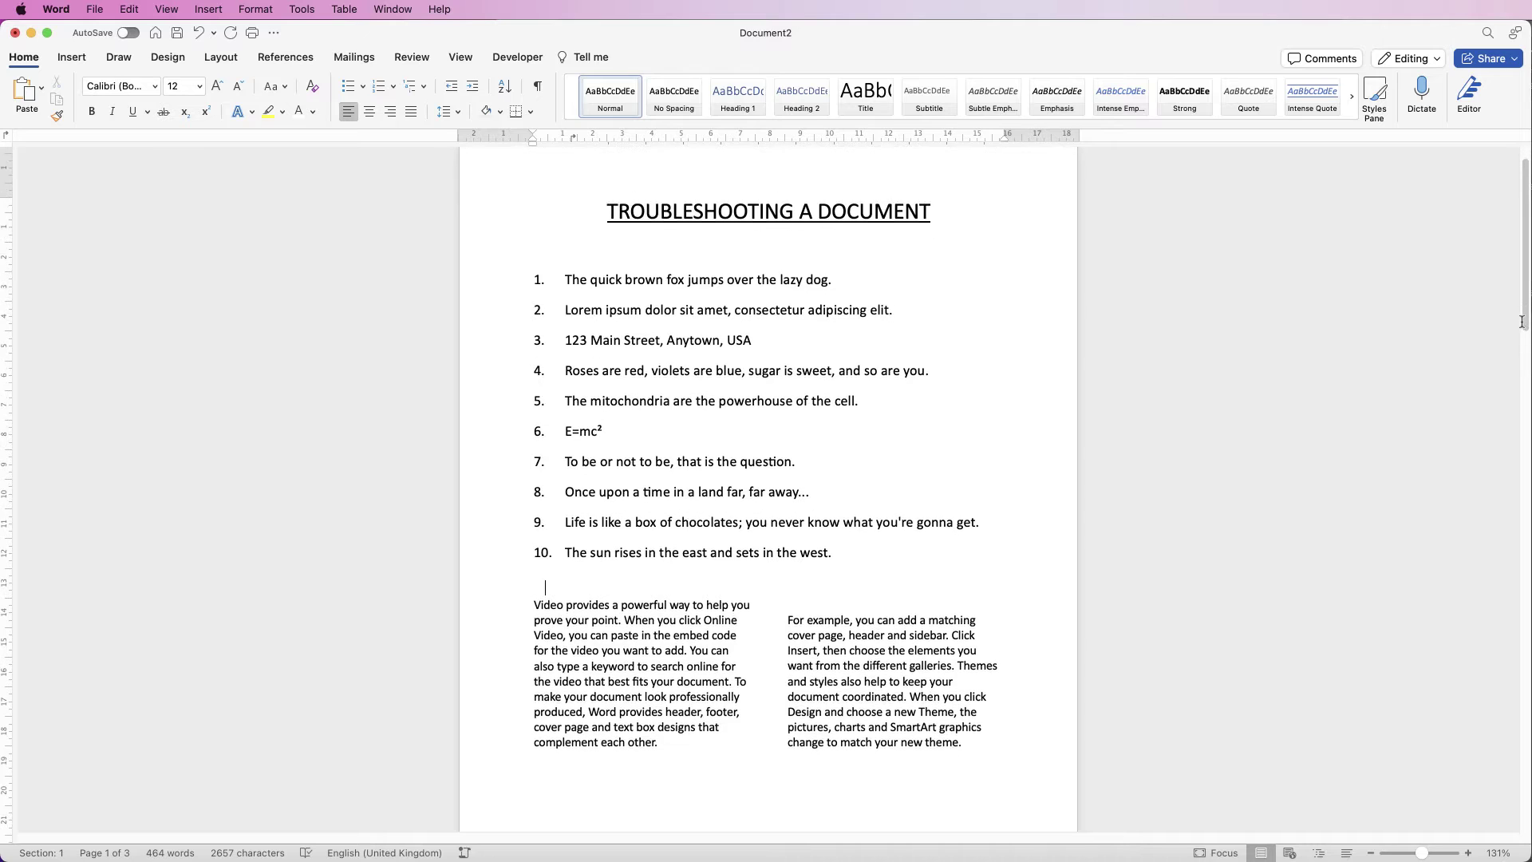
pyautogui.moveTo(1522, 321); pyautogui.dragTo(1513, 385)
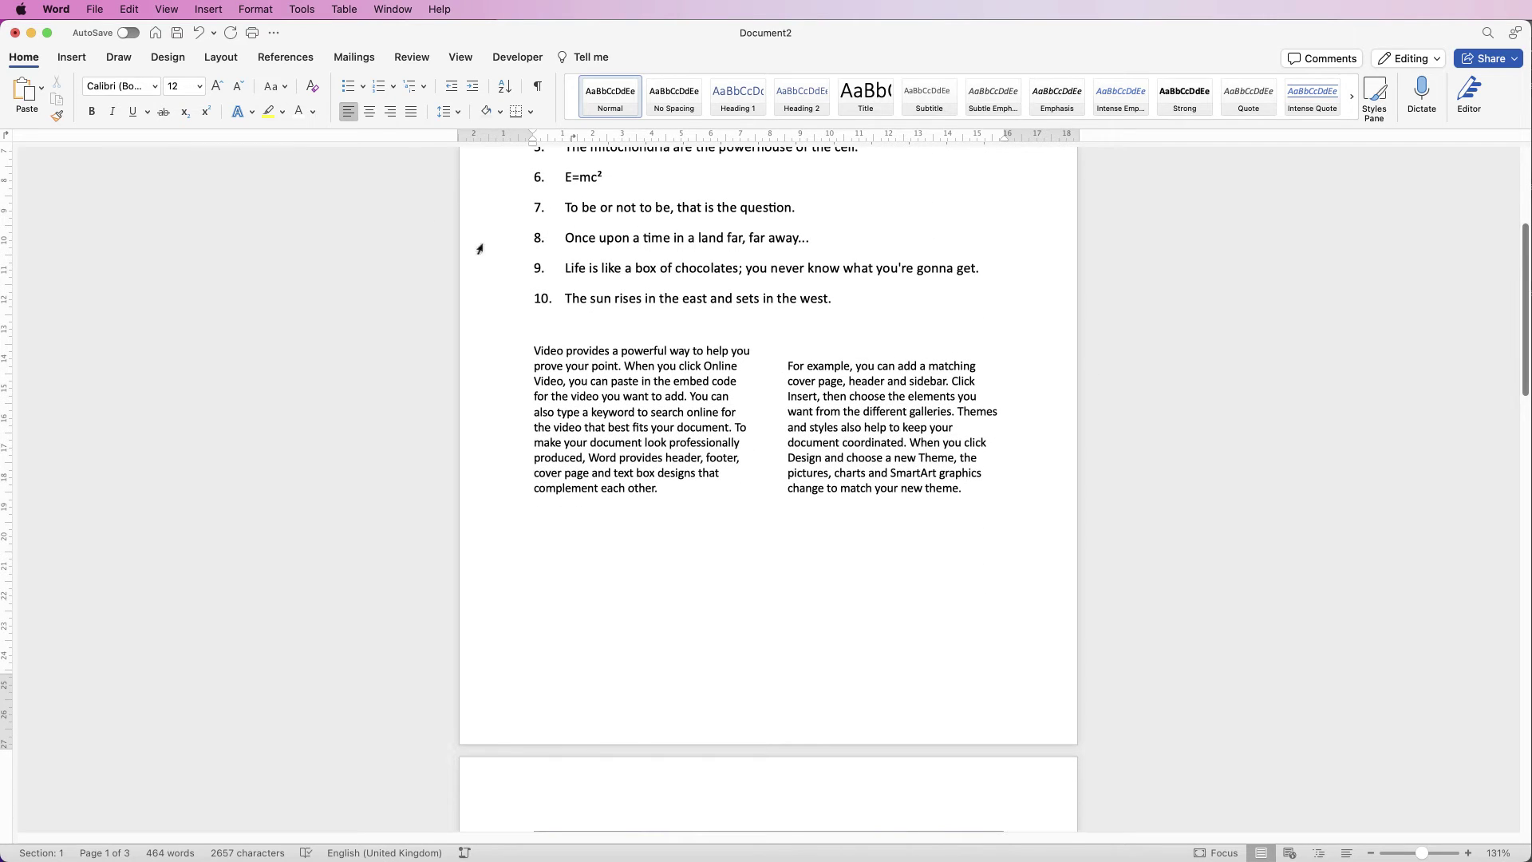
pyautogui.click(537, 86)
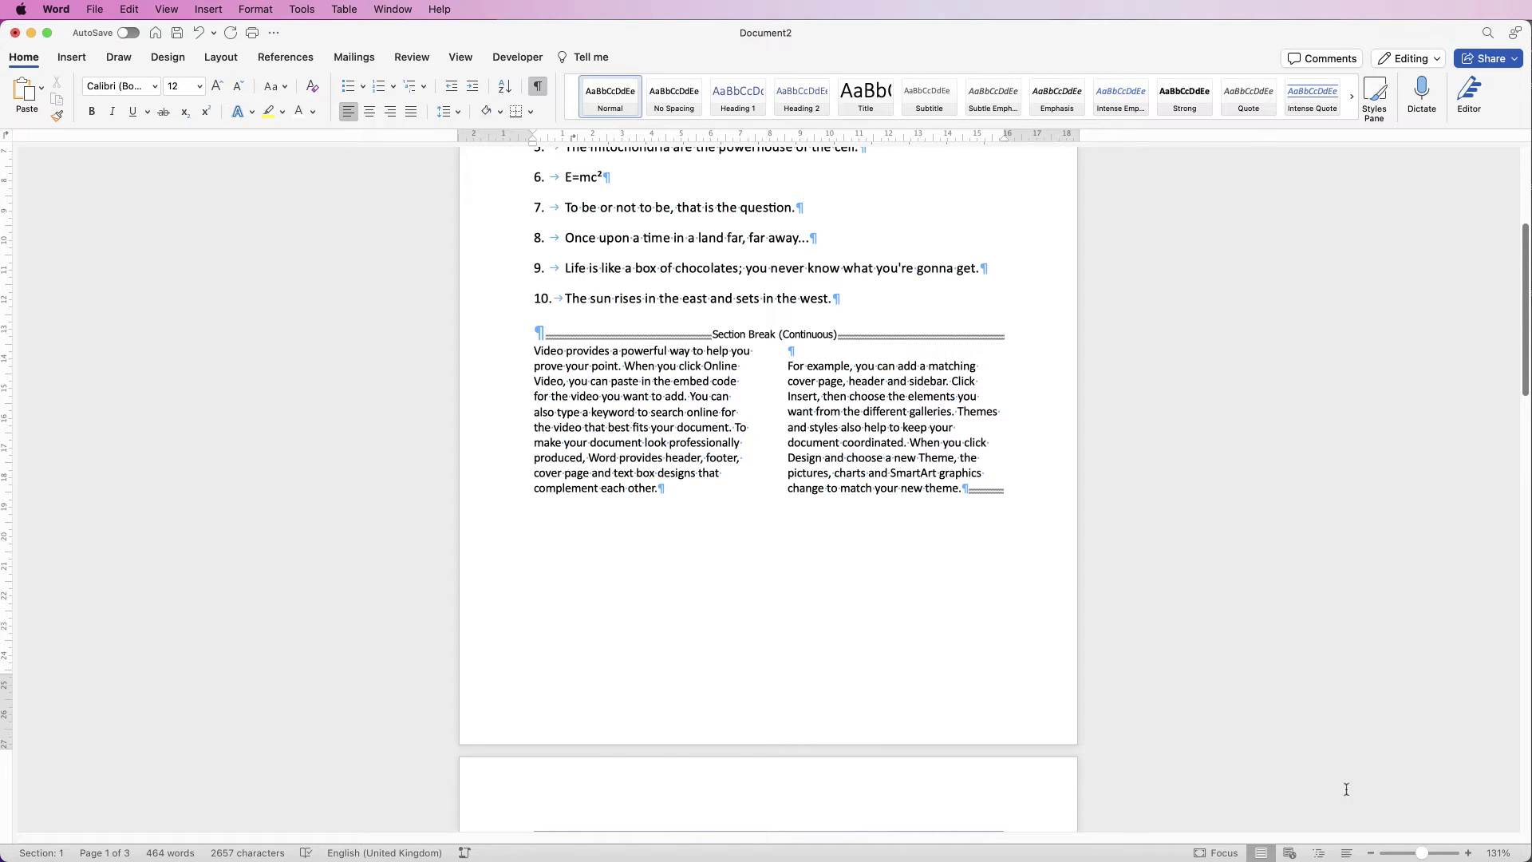
pyautogui.moveTo(1422, 854)
pyautogui.mouseDown()
pyautogui.moveTo(1406, 855)
pyautogui.moveTo(1425, 855)
pyautogui.mouseUp()
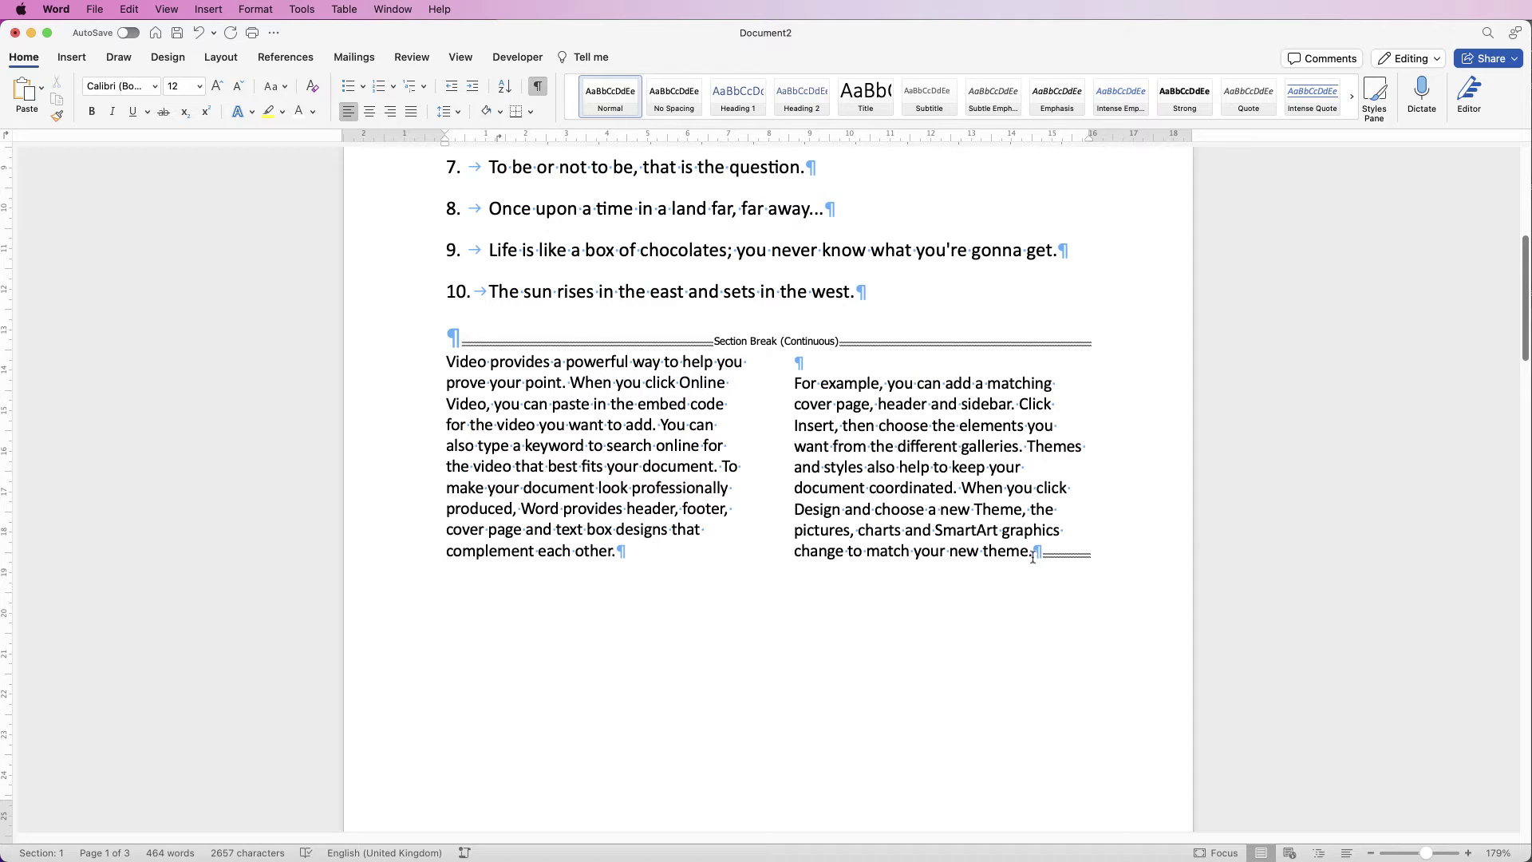
# Step: Try a three-column layout on the two-column text below the list and finally set it to one column
pyautogui.moveTo(1034, 552); pyautogui.dragTo(459, 363)
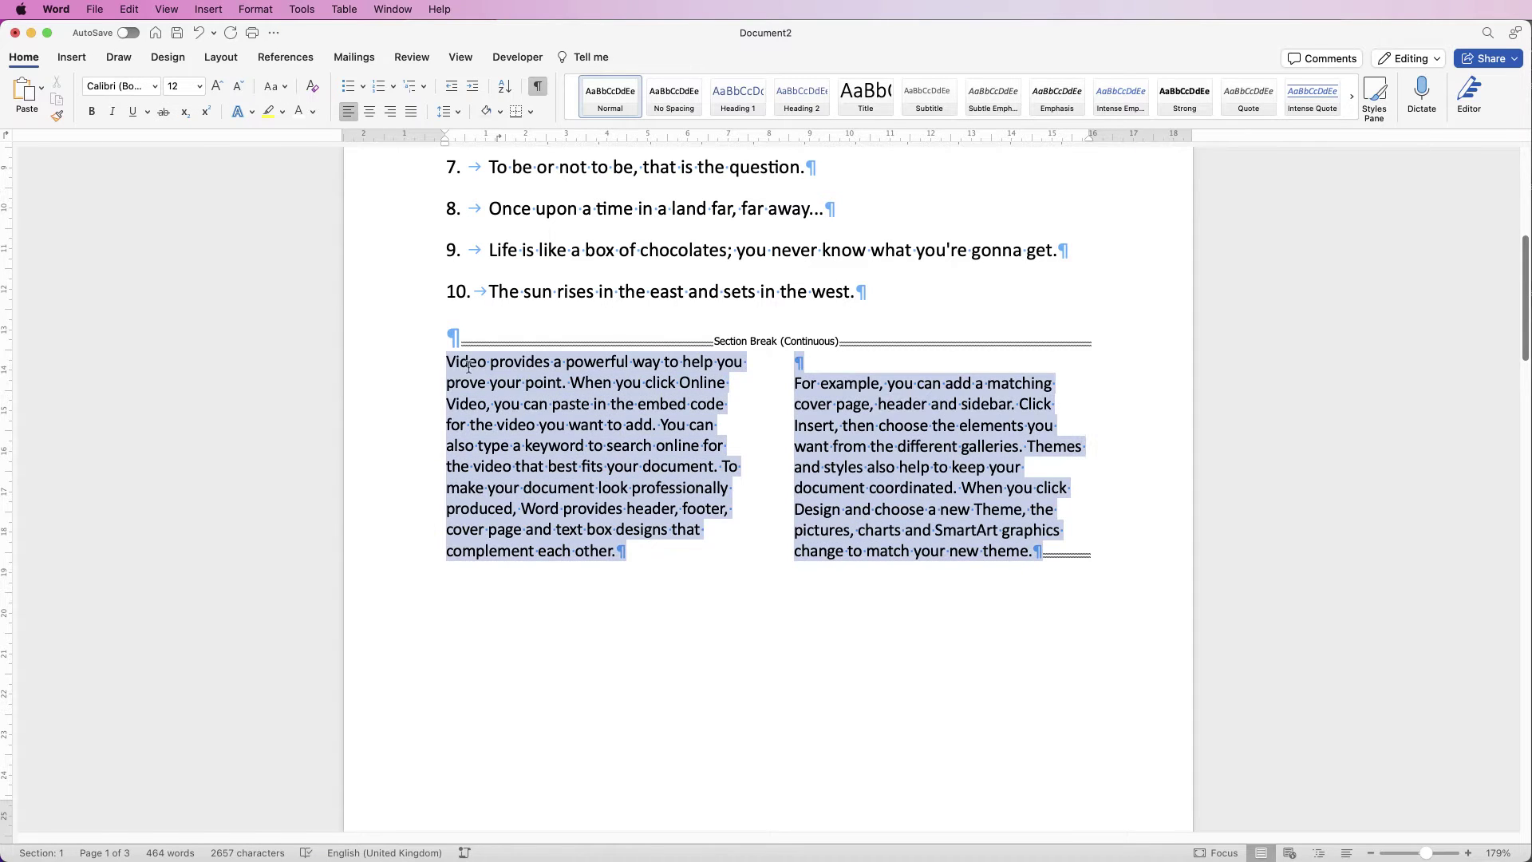
pyautogui.click(217, 62)
pyautogui.click(170, 90)
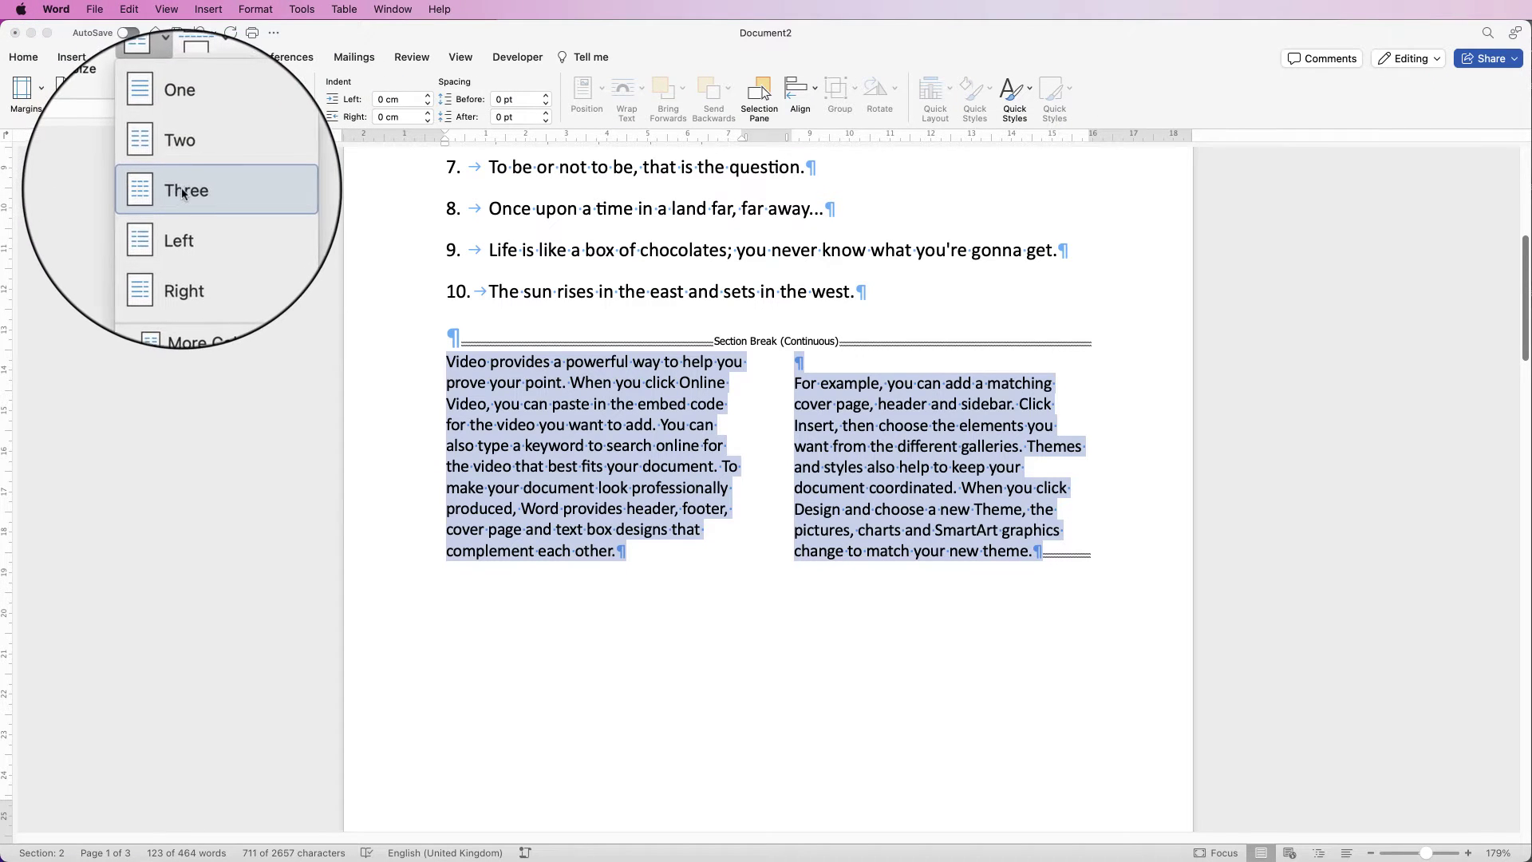
pyautogui.click(179, 189)
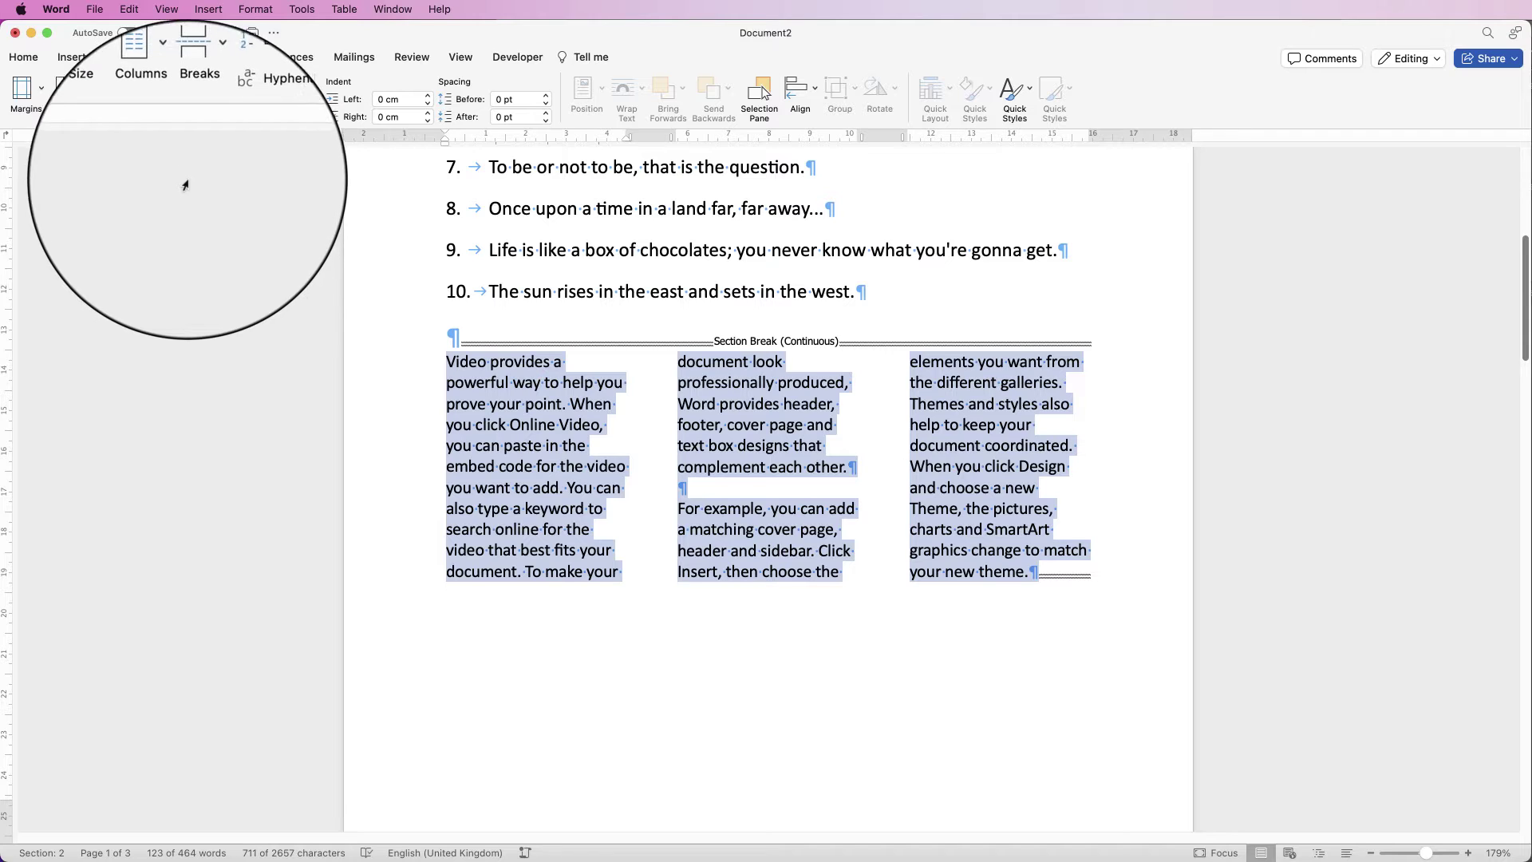
pyautogui.click(170, 94)
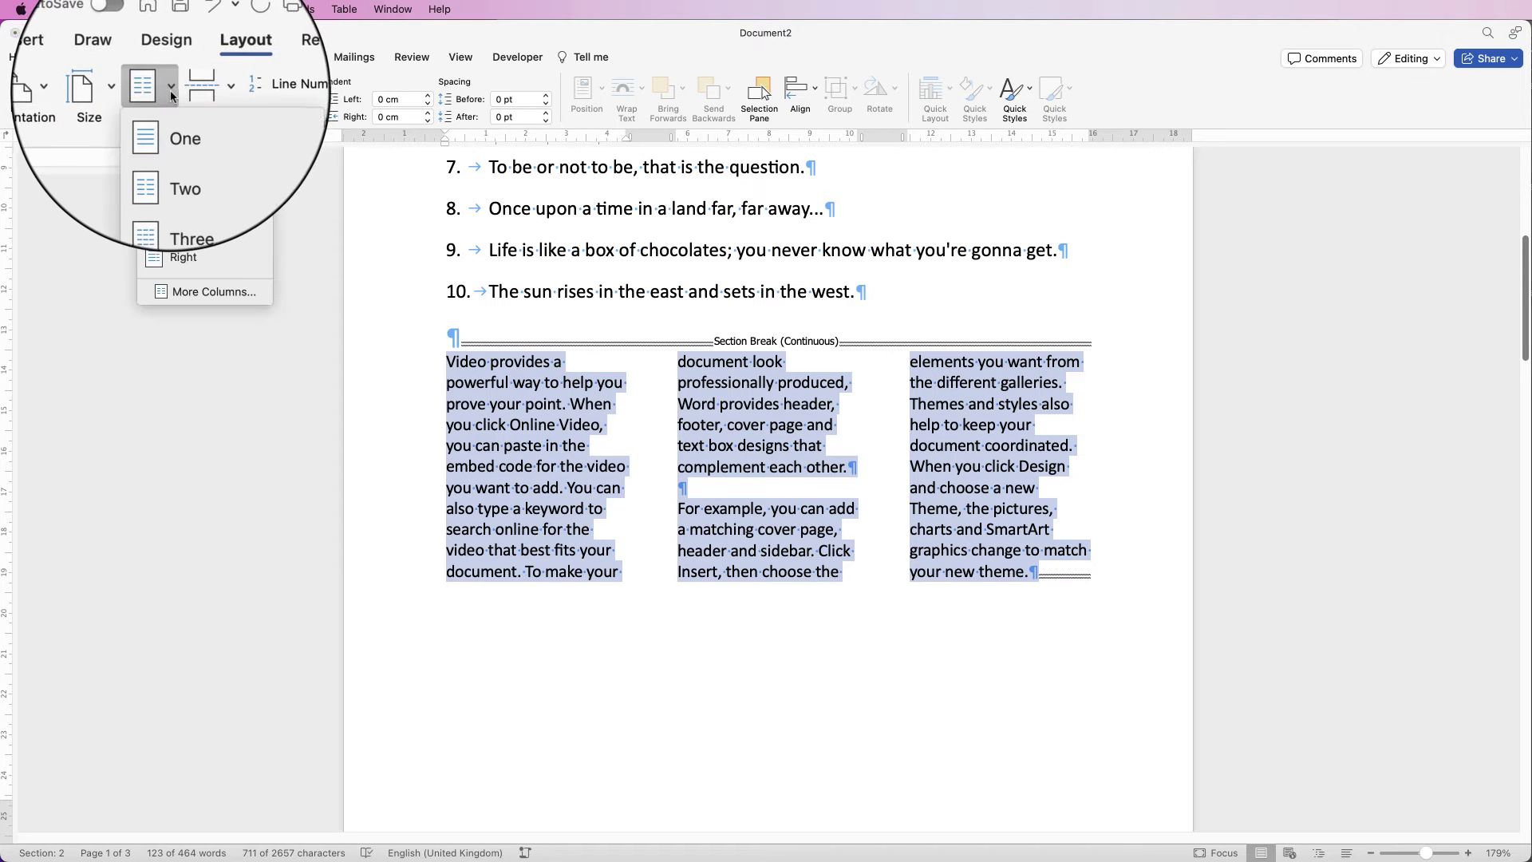
pyautogui.click(185, 140)
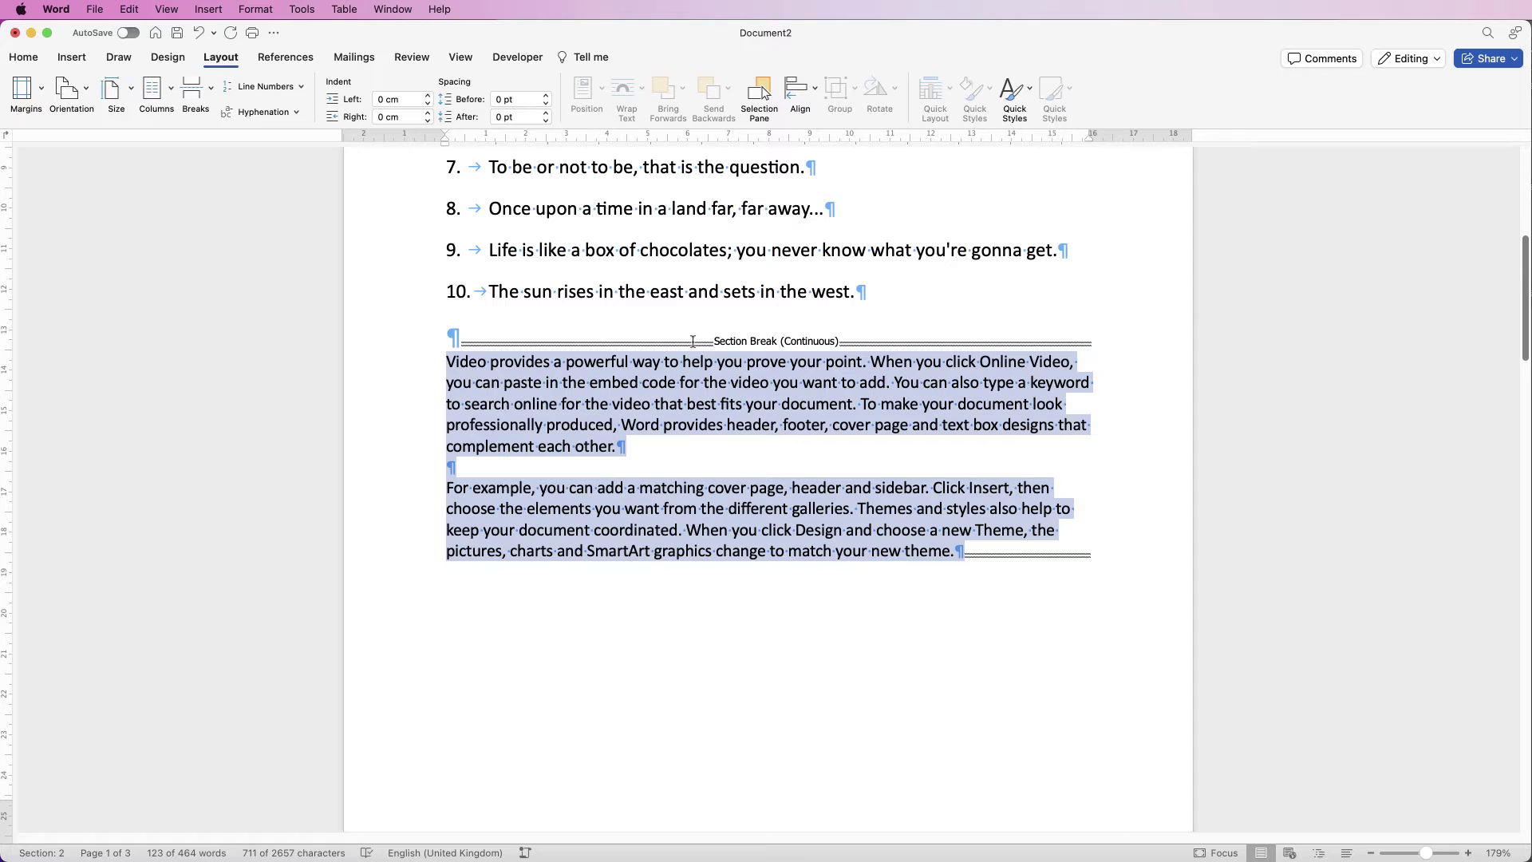
# Step: Delete the section breaks before and after the two body paragraphs below the numbered list
pyautogui.click(858, 341)
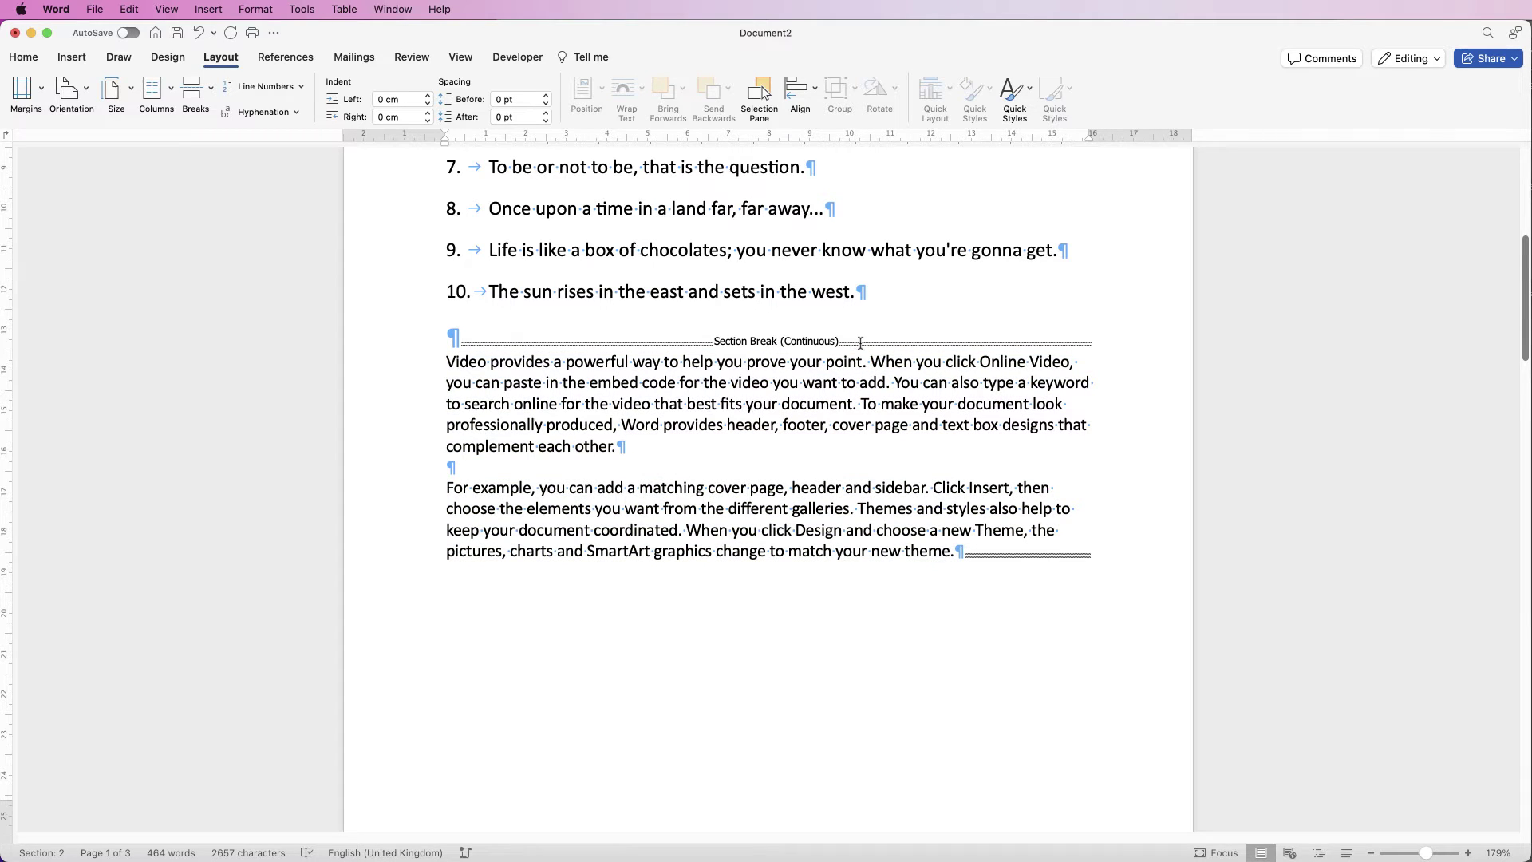
pyautogui.doubleClick(860, 343)
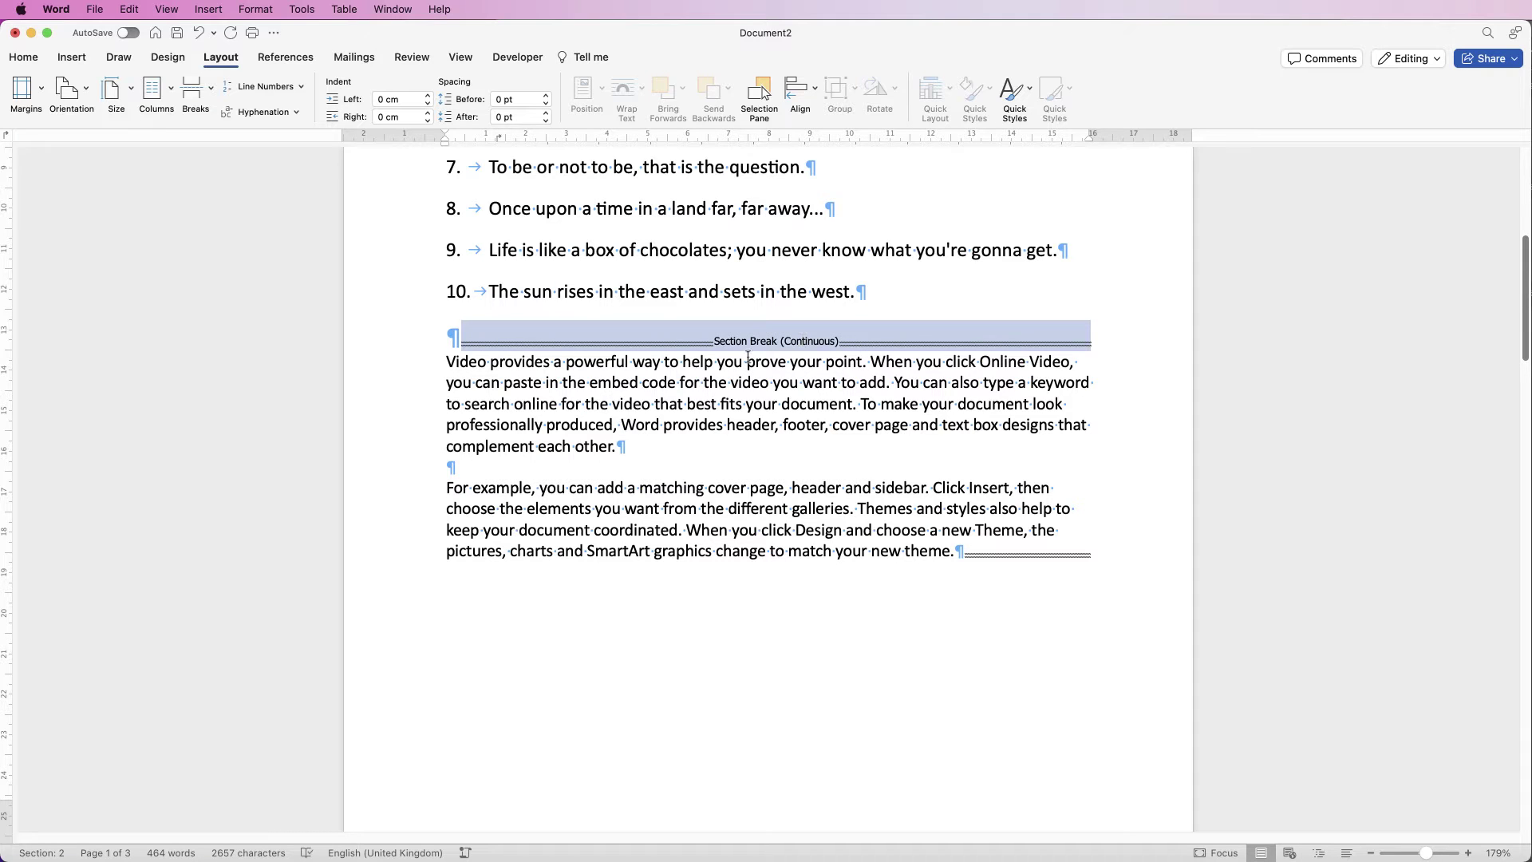
pyautogui.press('Delete')
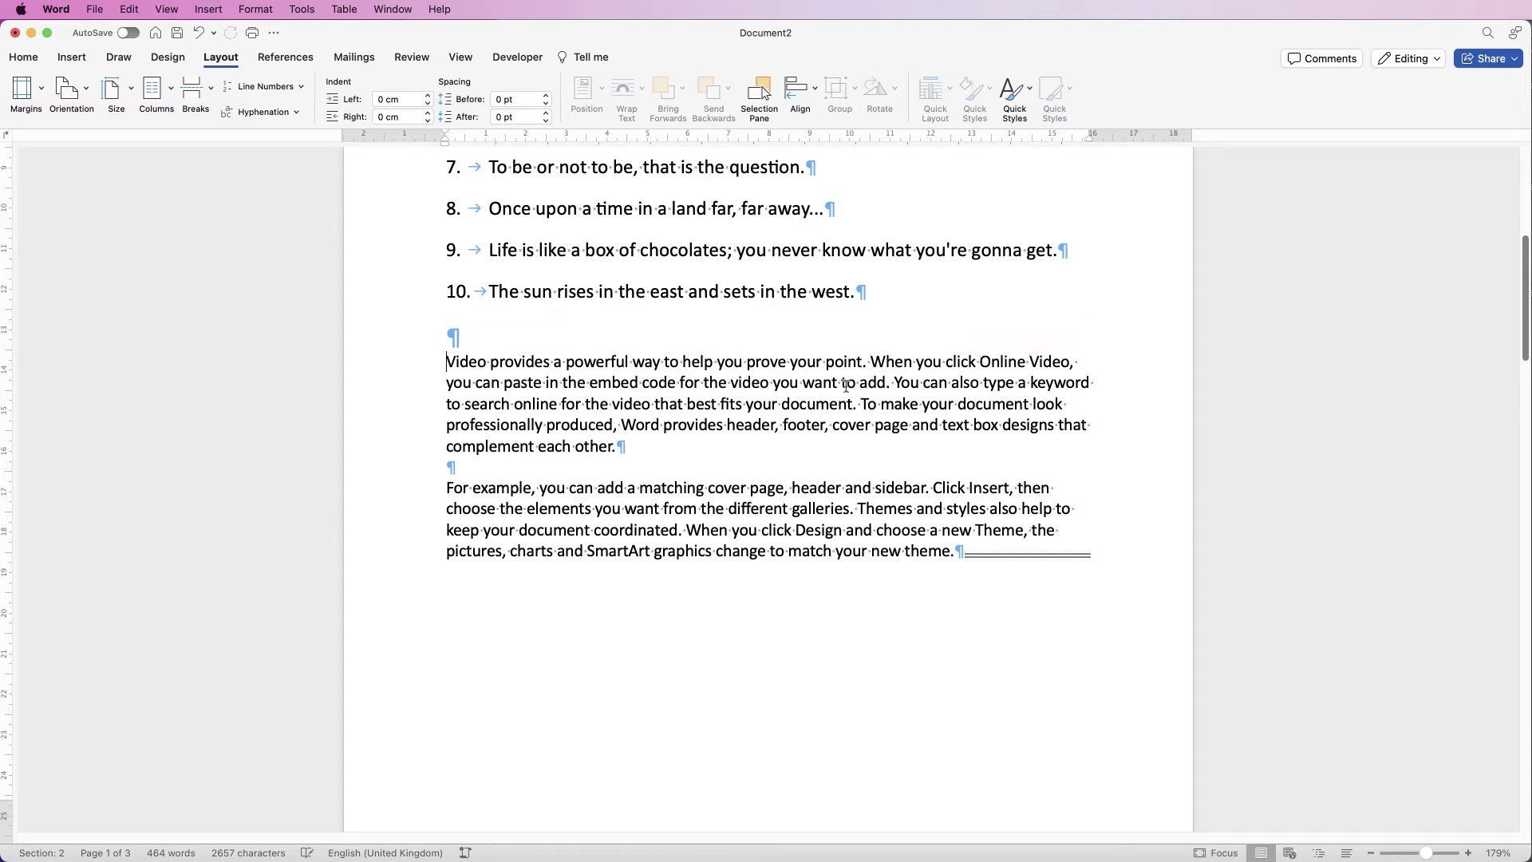
pyautogui.doubleClick(998, 554)
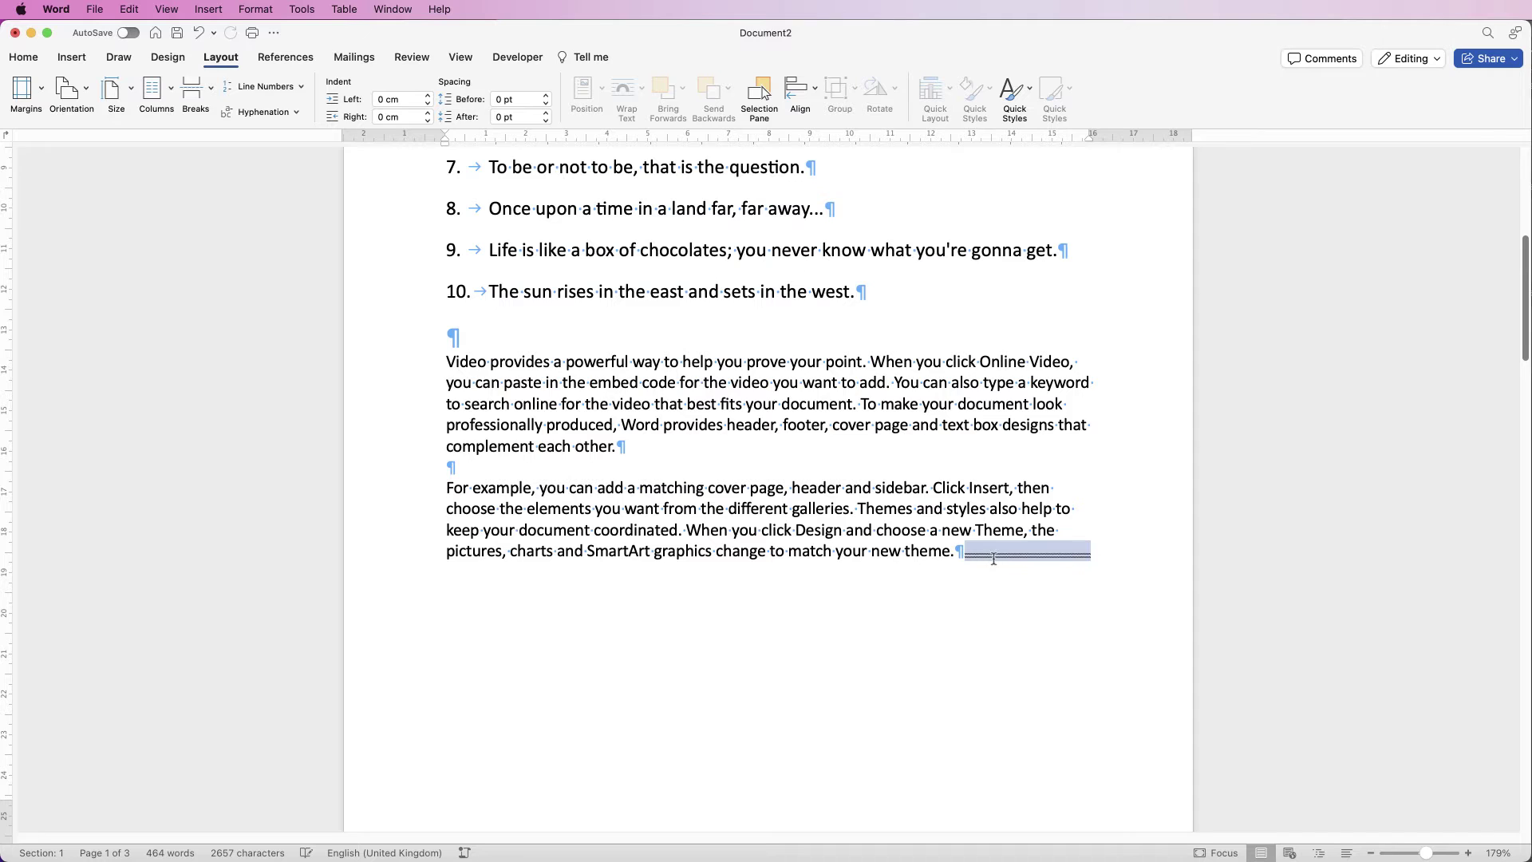
# Step: Show multiple pages side by side and shift the iceberg picture down into the text on page 2
pyautogui.scroll(-8, 993, 556)
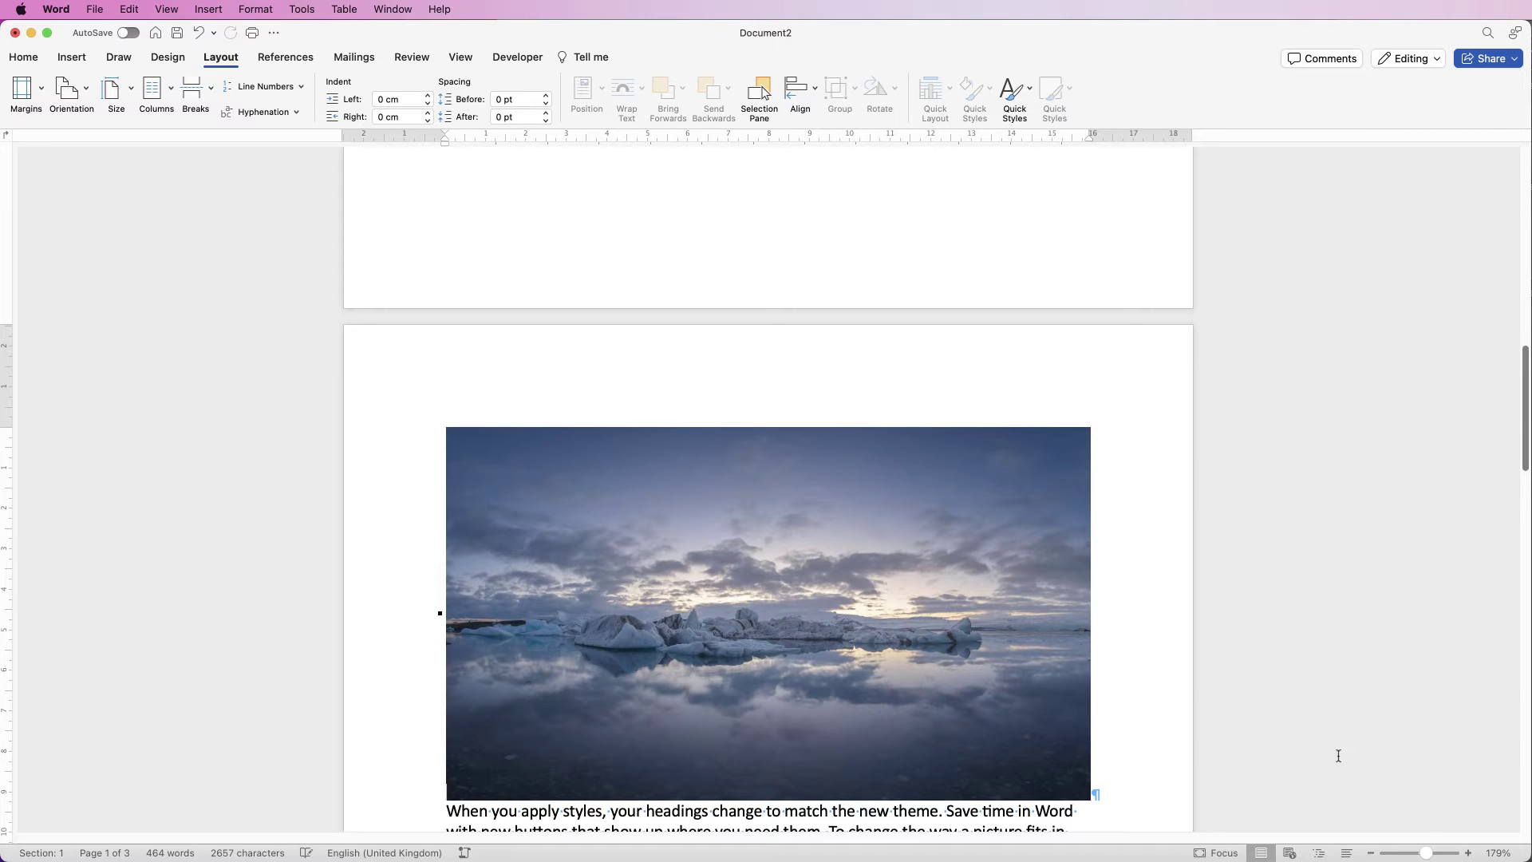
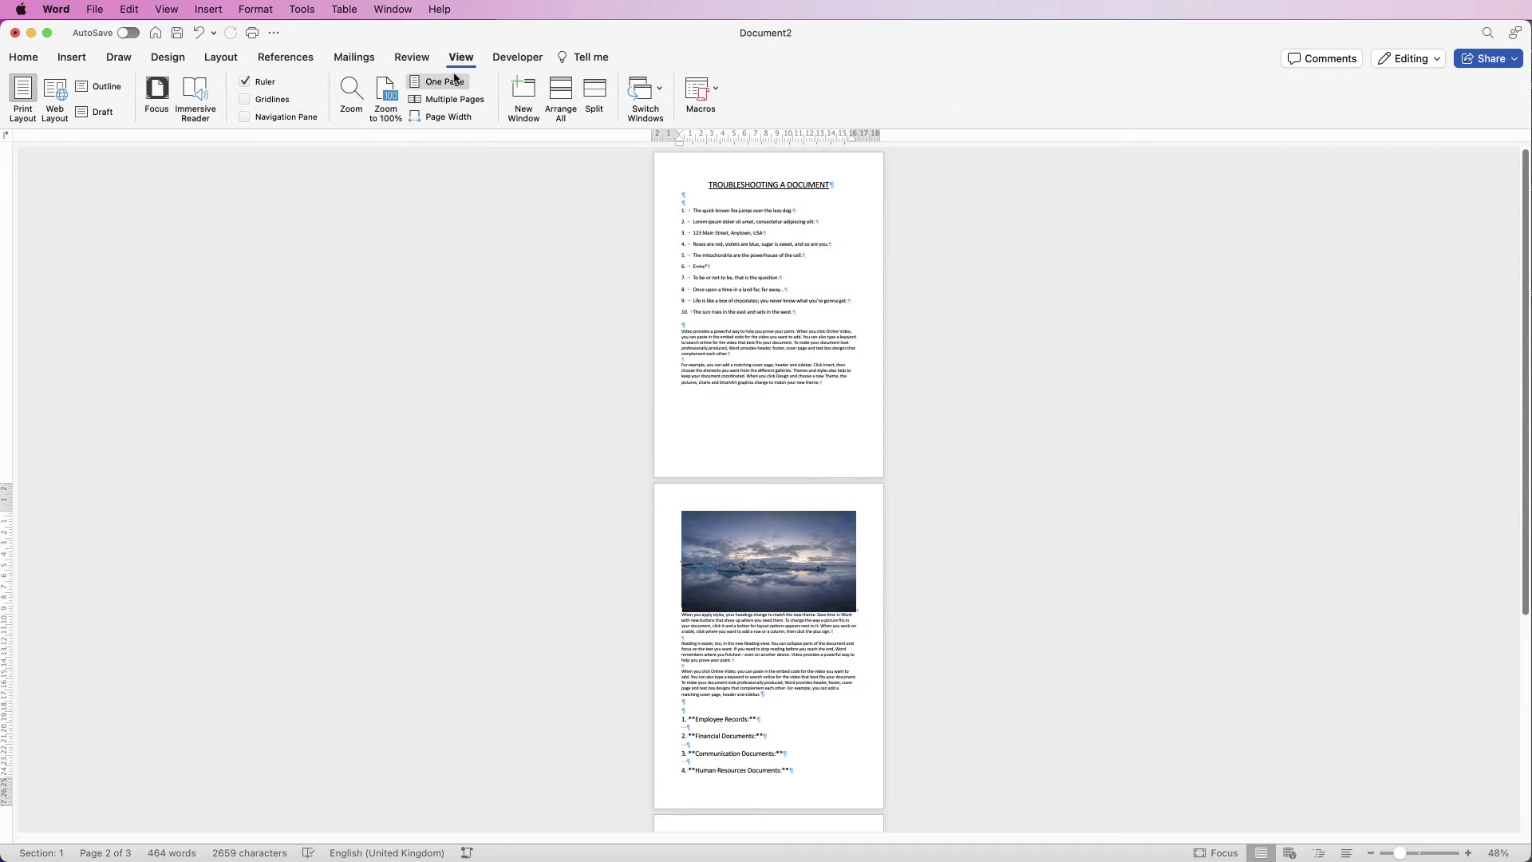
pyautogui.click(452, 99)
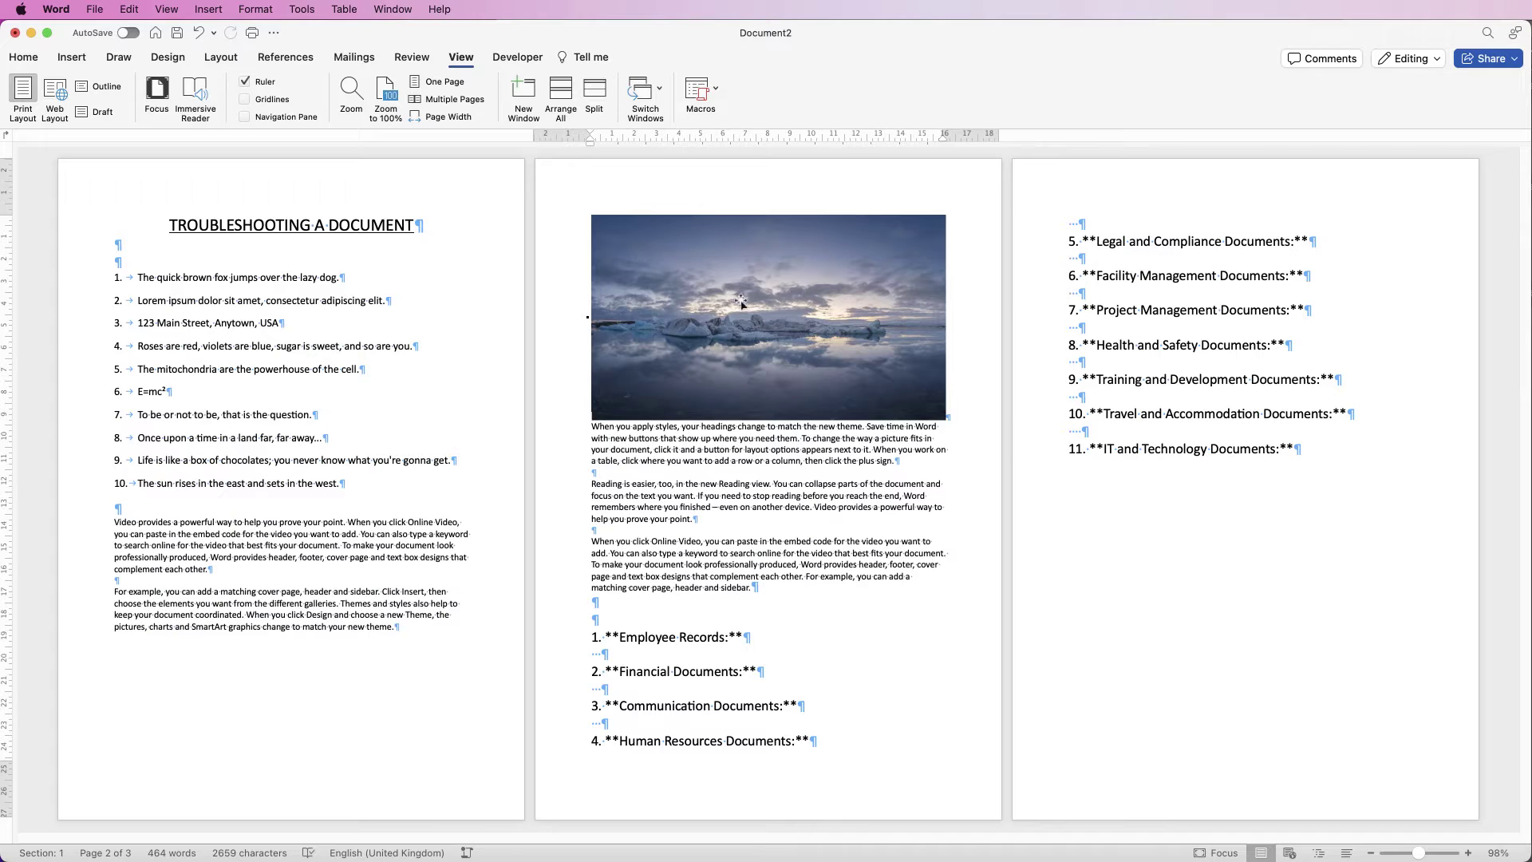
pyautogui.moveTo(734, 316); pyautogui.dragTo(740, 343)
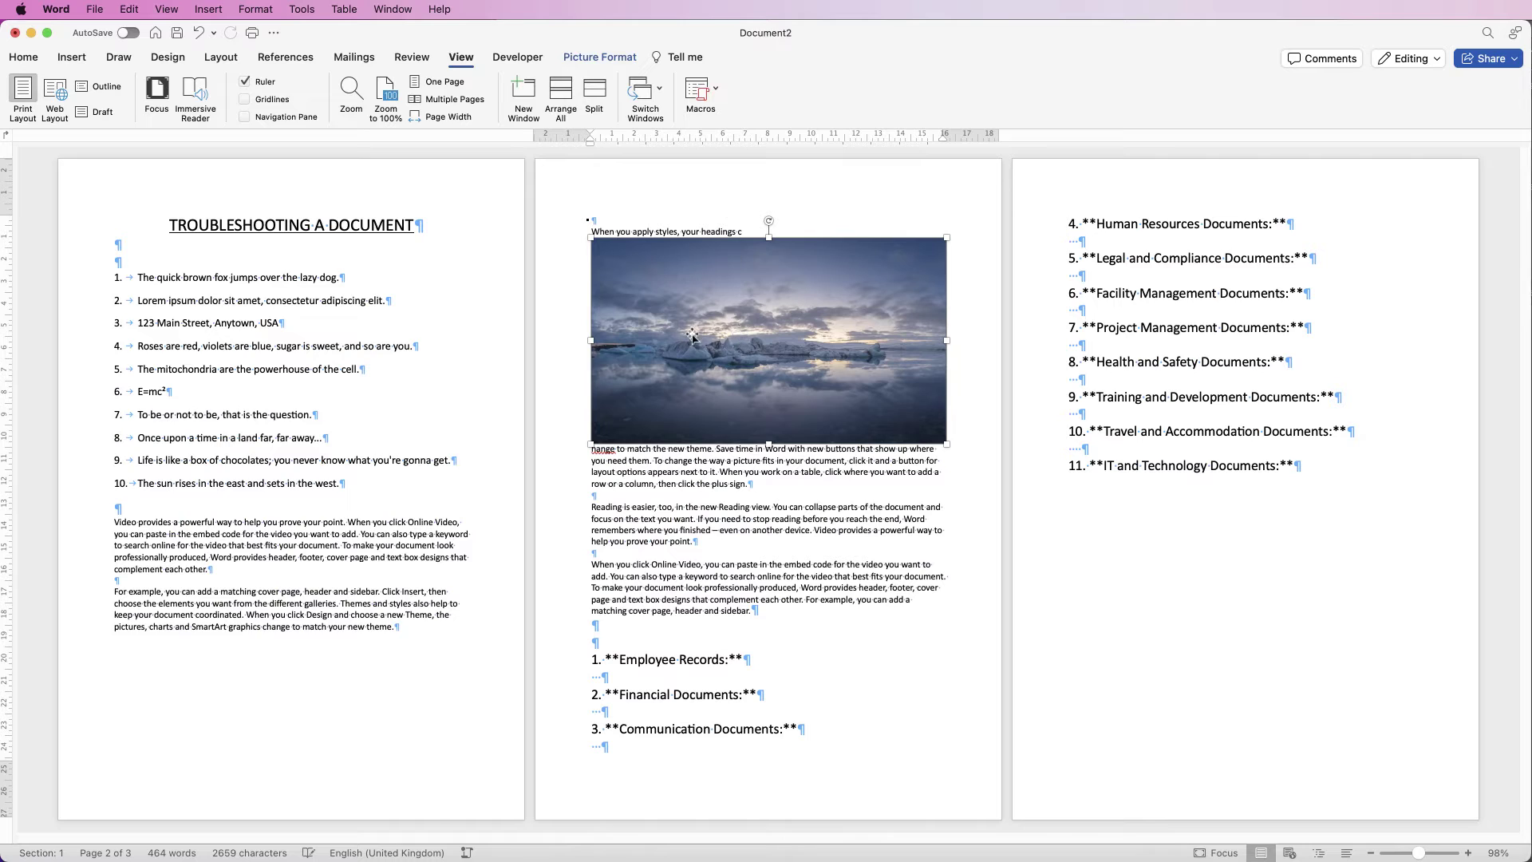
# Step: Set the iceberg picture's text wrapping to Top and Bottom
pyautogui.rightClick(731, 302)
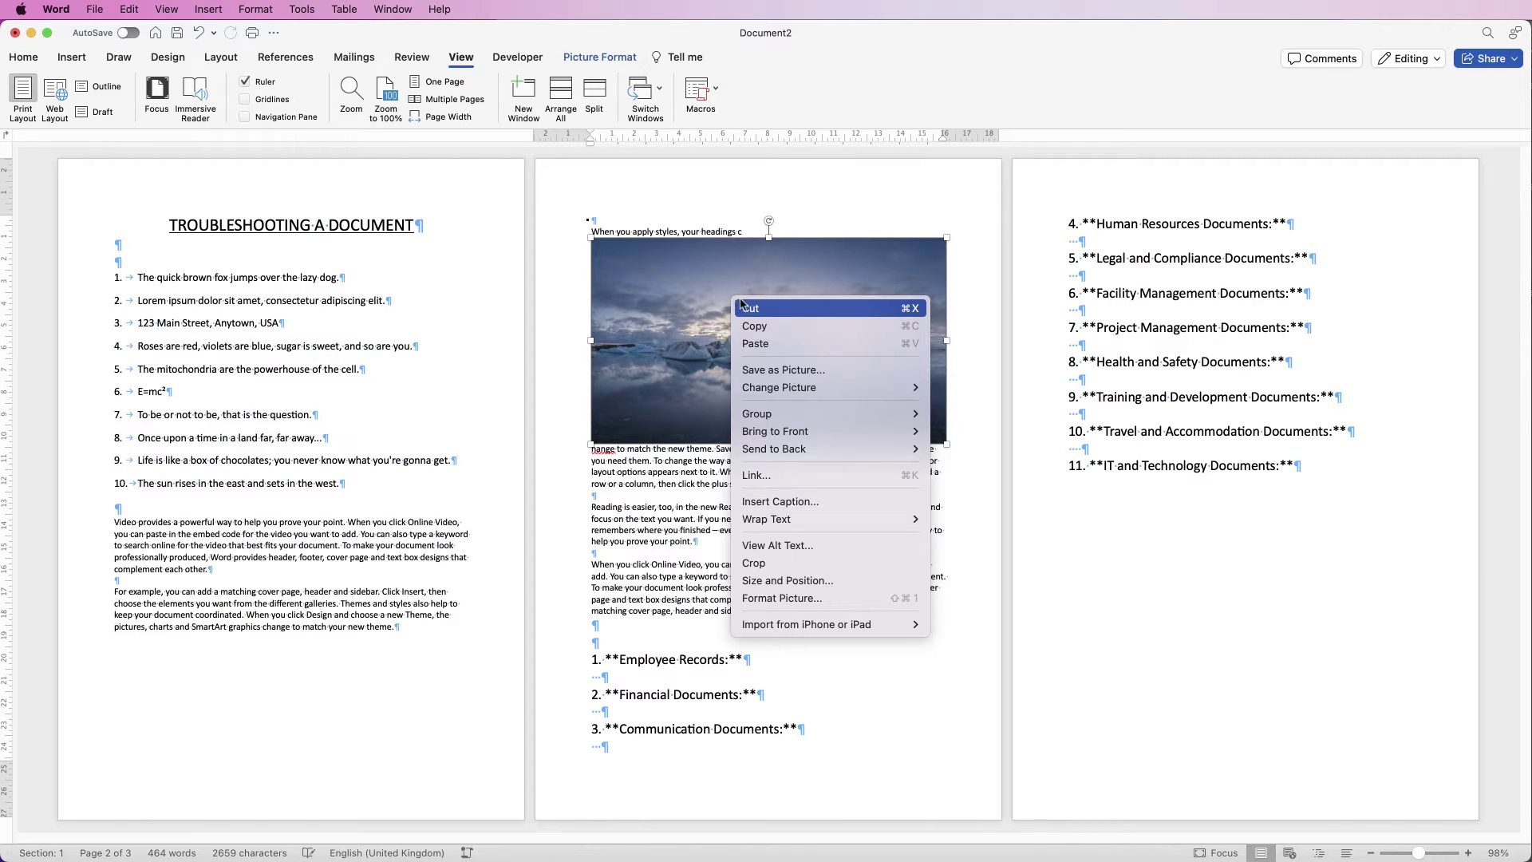
pyautogui.moveTo(792, 521)
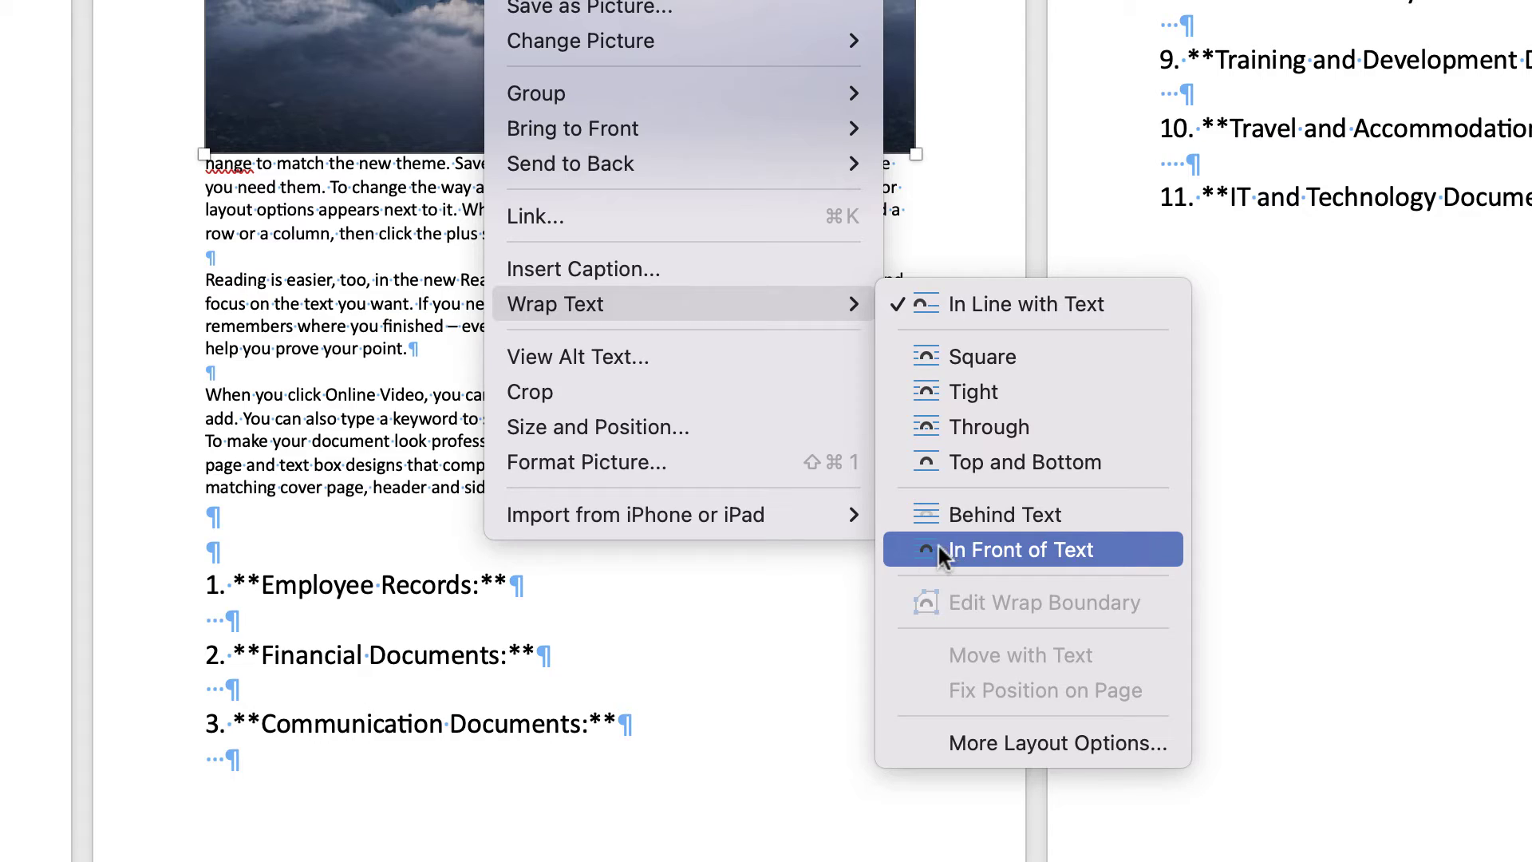
pyautogui.click(974, 461)
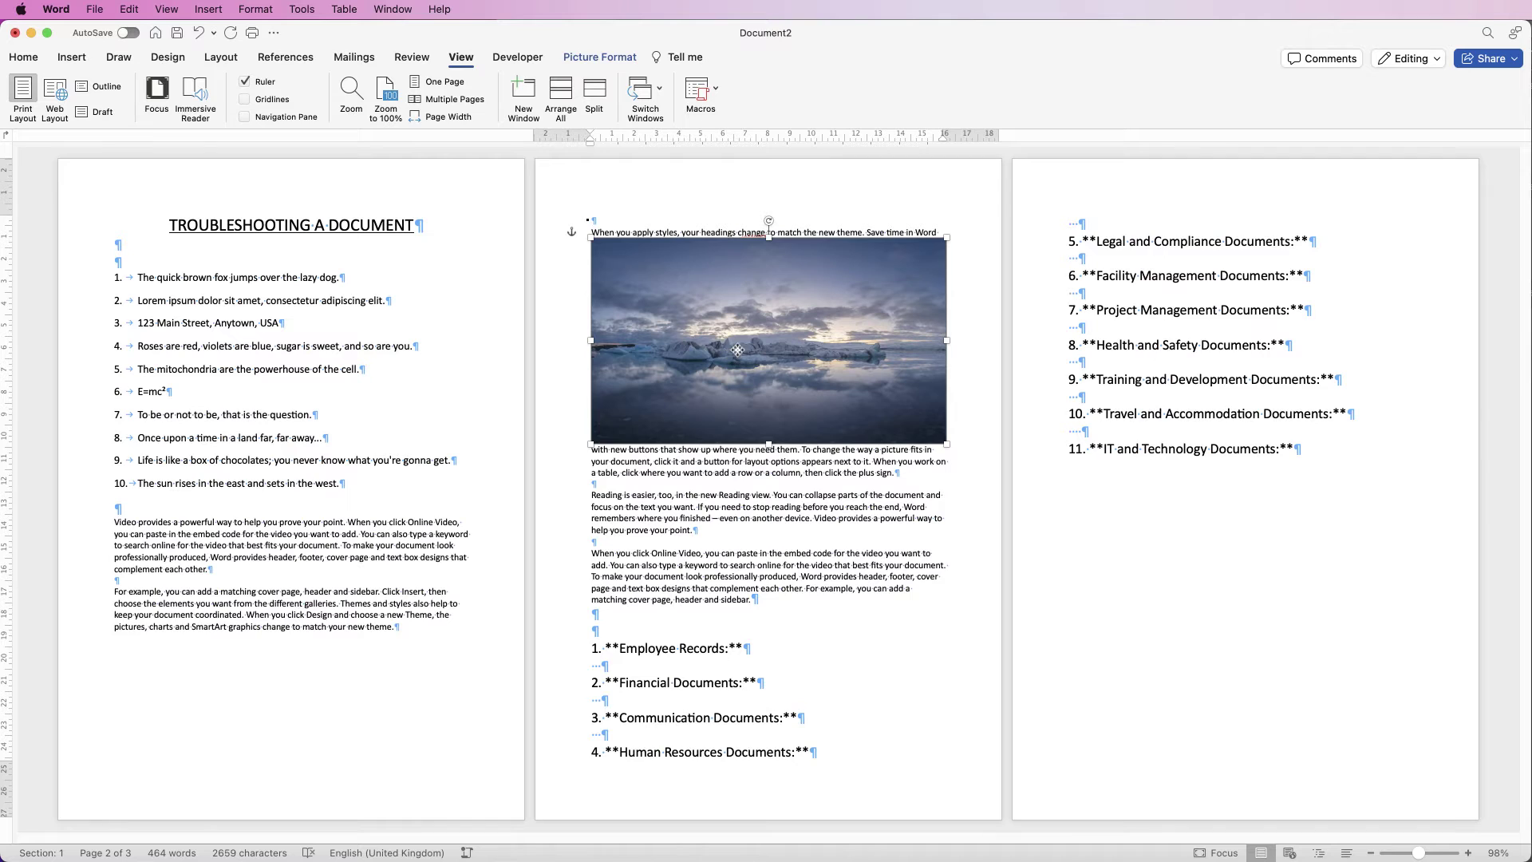
# Step: Shrink the picture to about 12.27 cm wide by 7.11 cm high and move it into the first body paragraph on page 1
pyautogui.moveTo(737, 349)
pyautogui.mouseDown()
pyautogui.moveTo(734, 475)
pyautogui.moveTo(734, 351)
pyautogui.mouseUp()
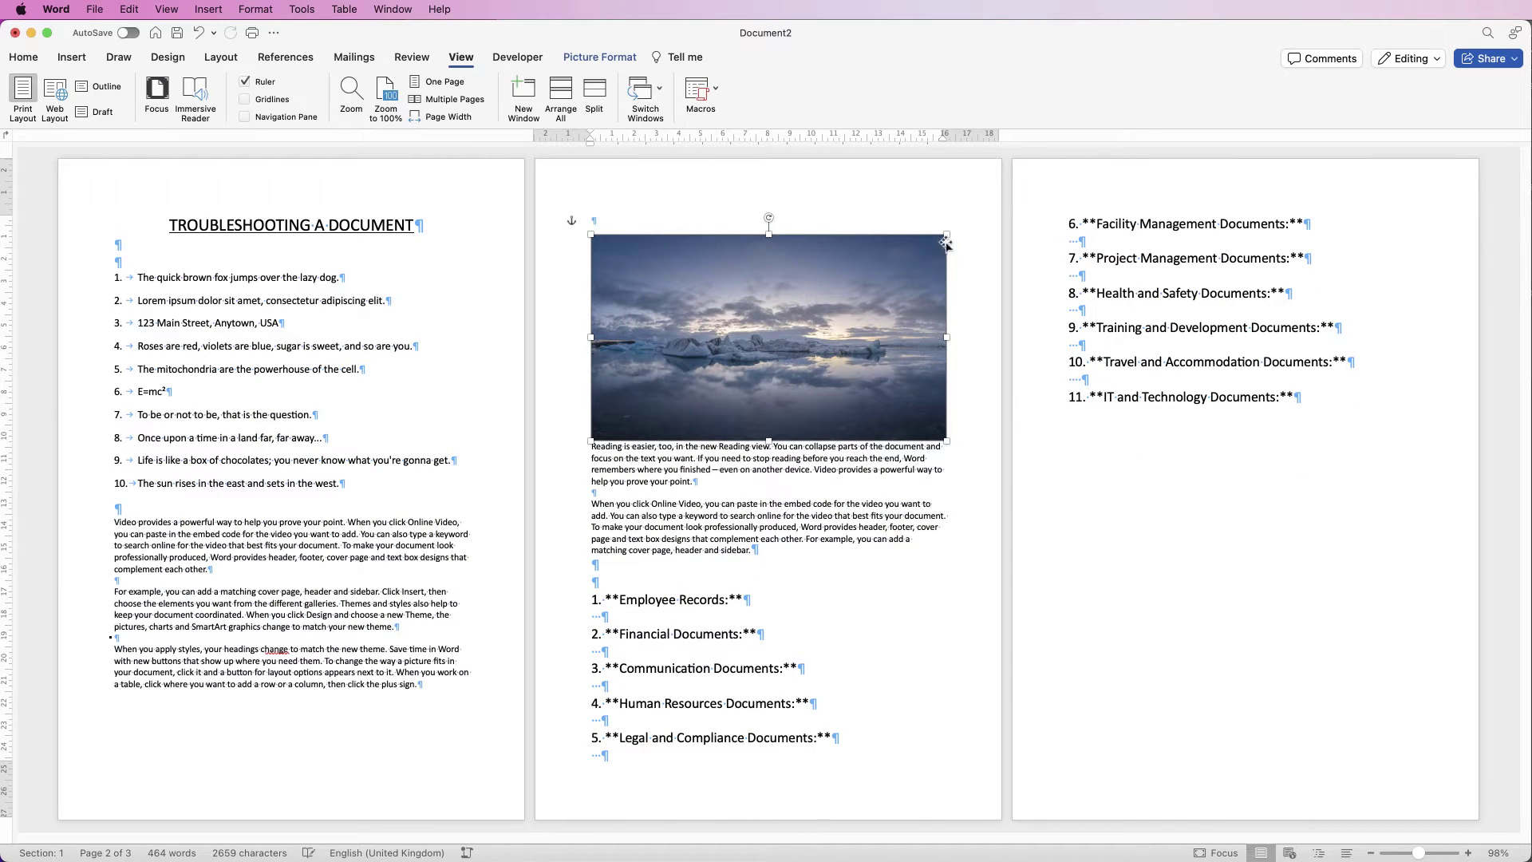
pyautogui.moveTo(946, 242); pyautogui.dragTo(866, 281)
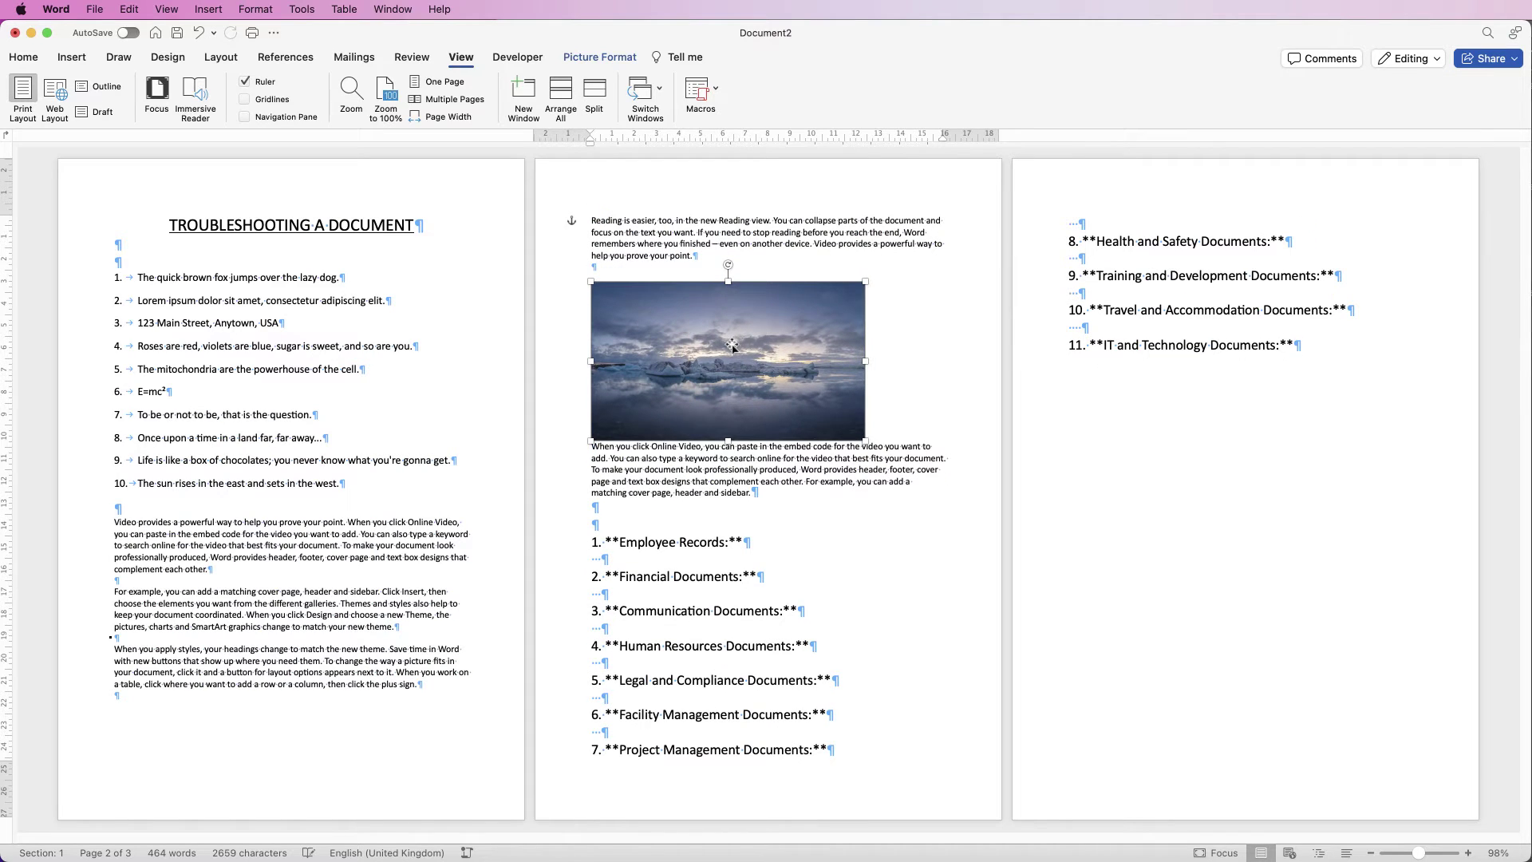
pyautogui.moveTo(731, 345); pyautogui.dragTo(287, 533)
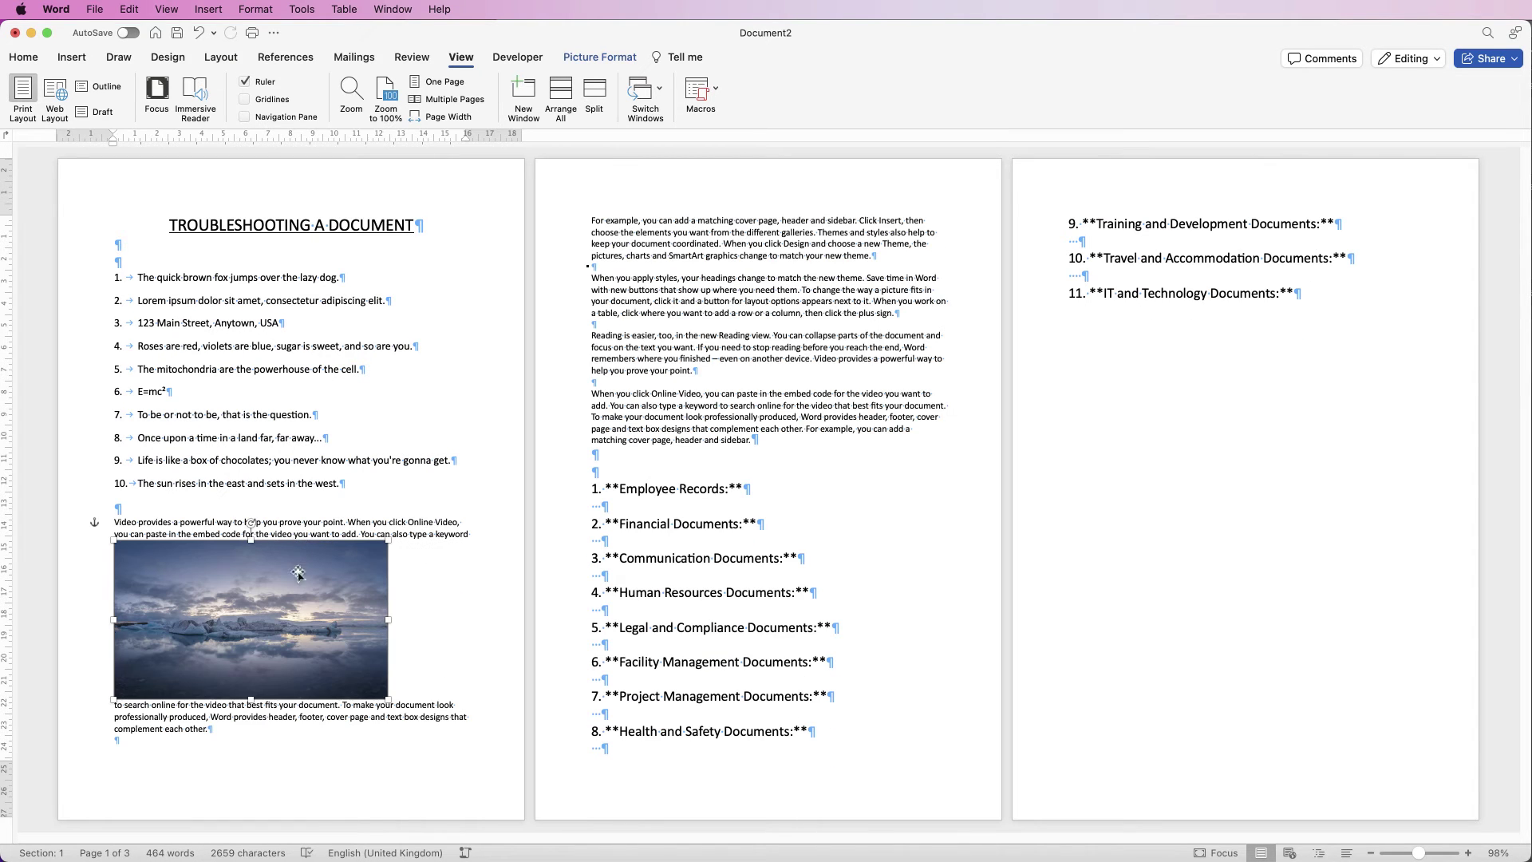
# Step: Set the picture's top and bottom distance from the surrounding text to 1 cm
pyautogui.click(600, 57)
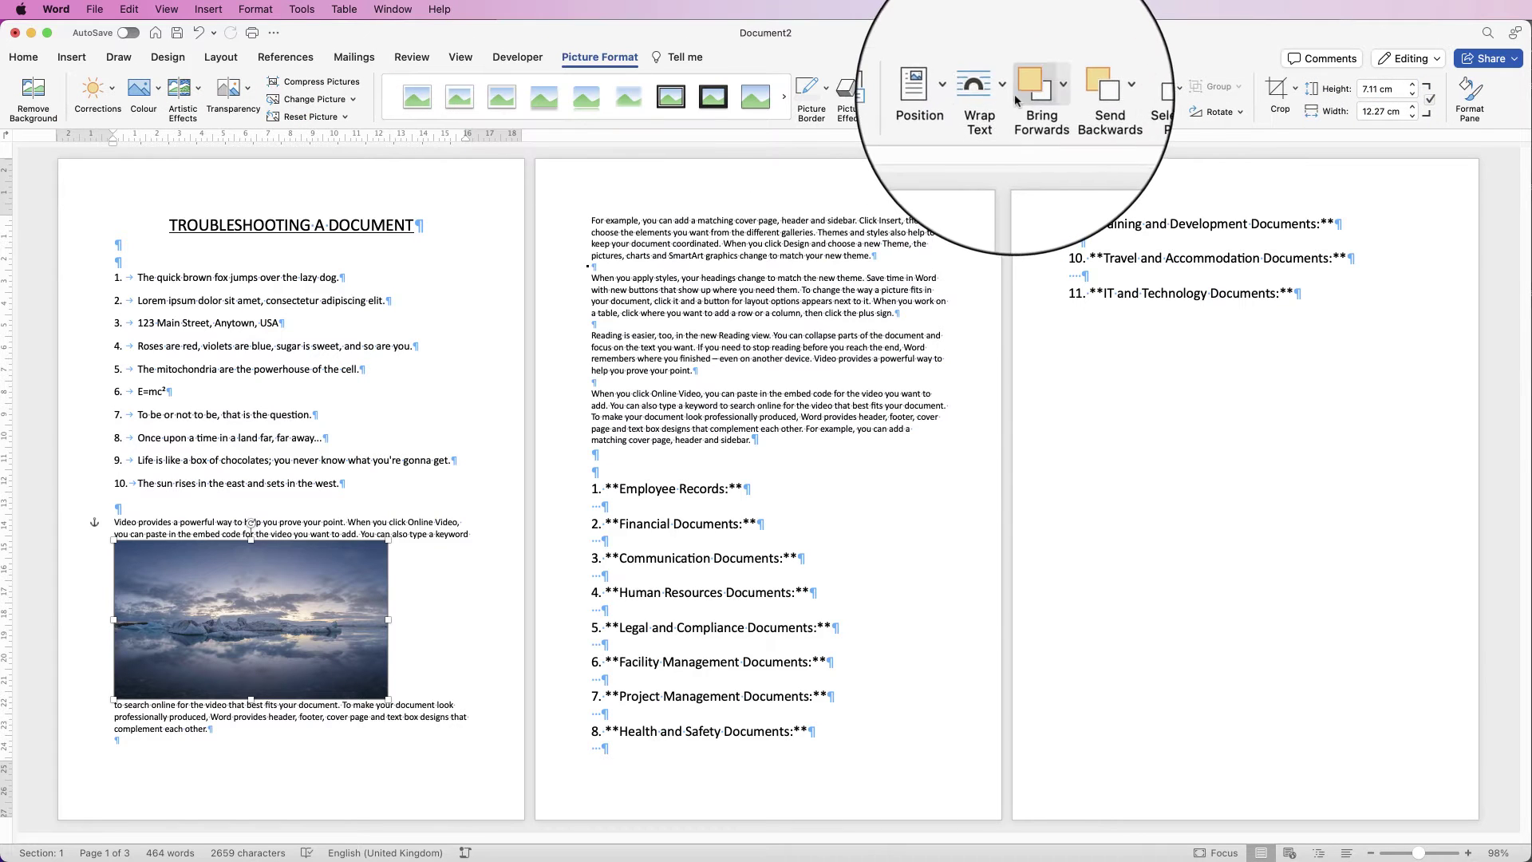
pyautogui.click(1006, 89)
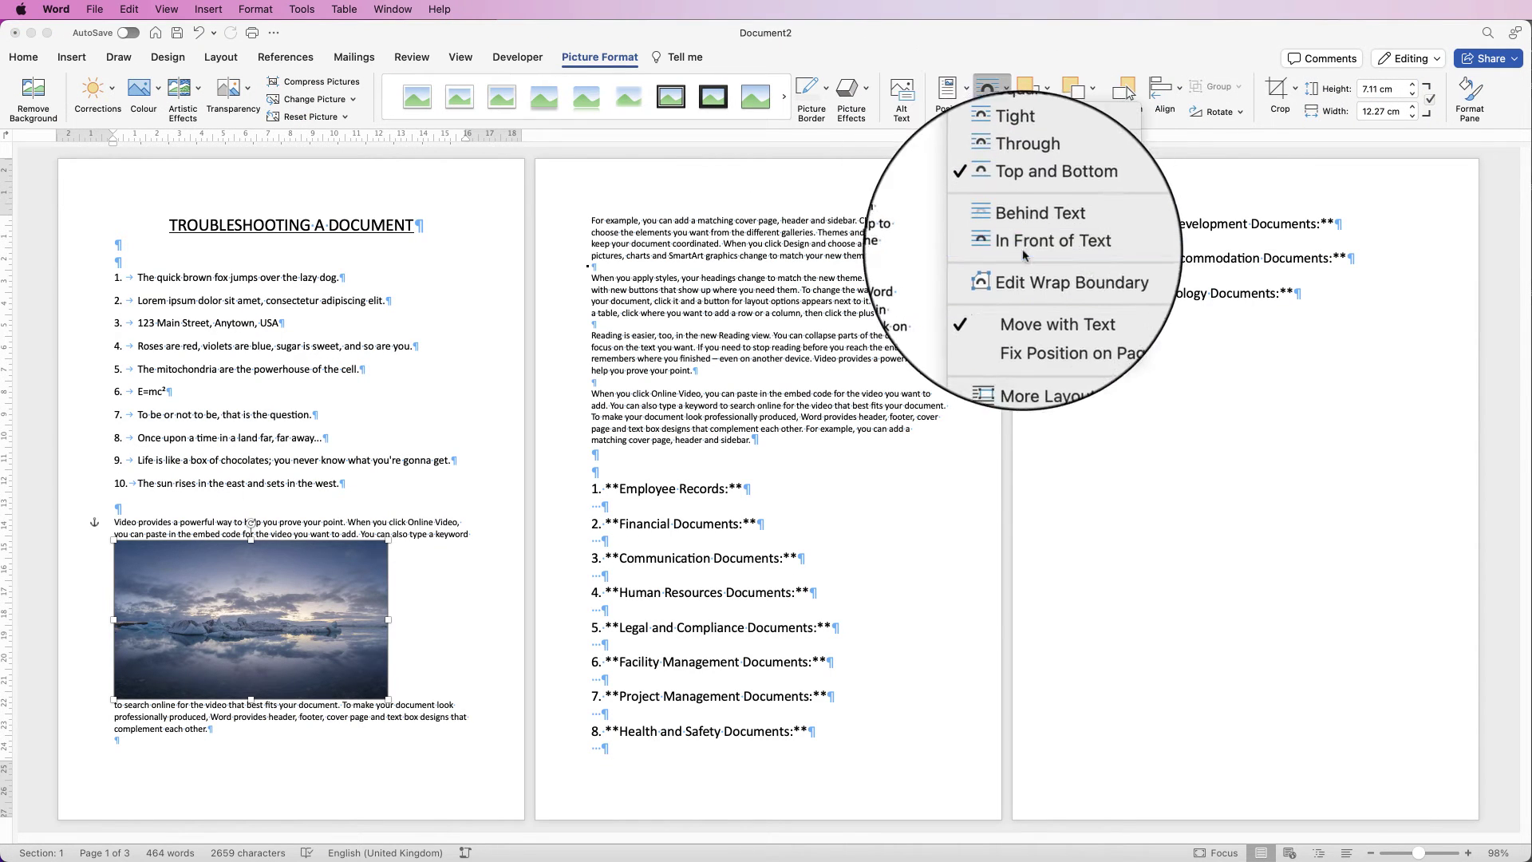
pyautogui.click(1034, 350)
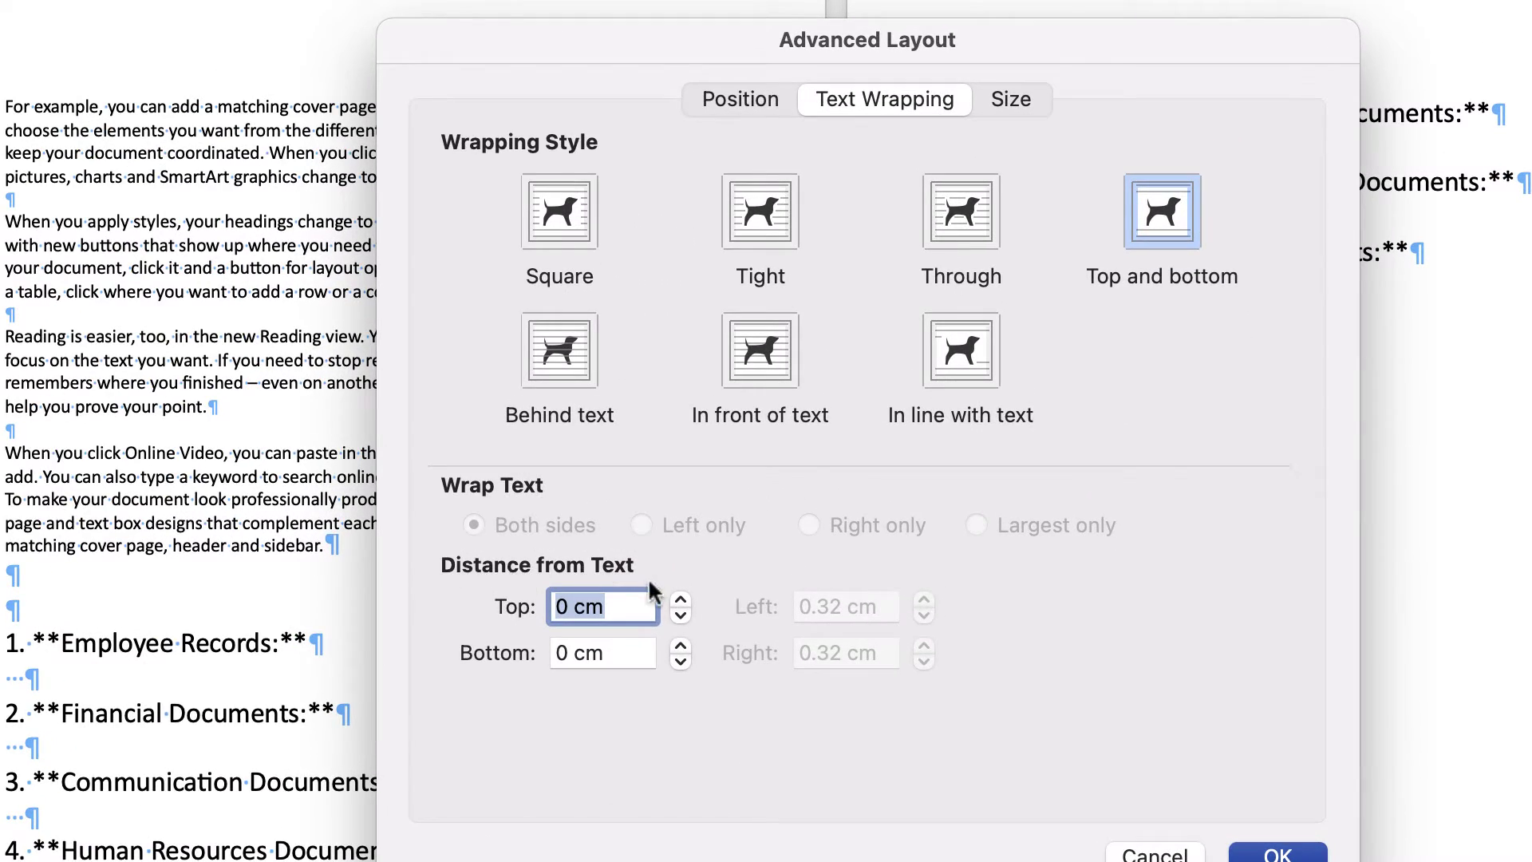
pyautogui.write('1')
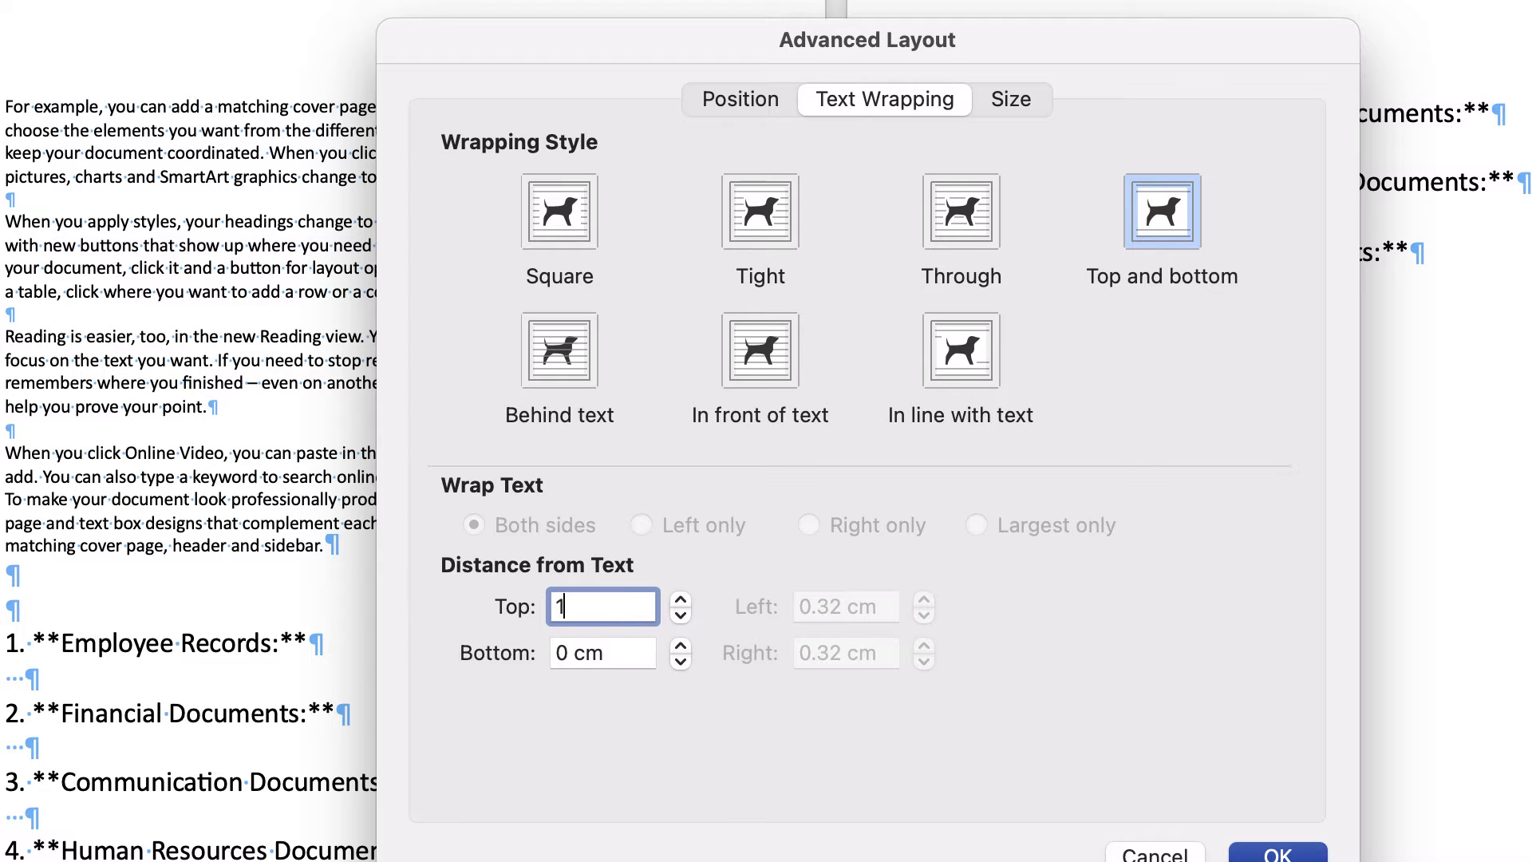
pyautogui.press('Tab')
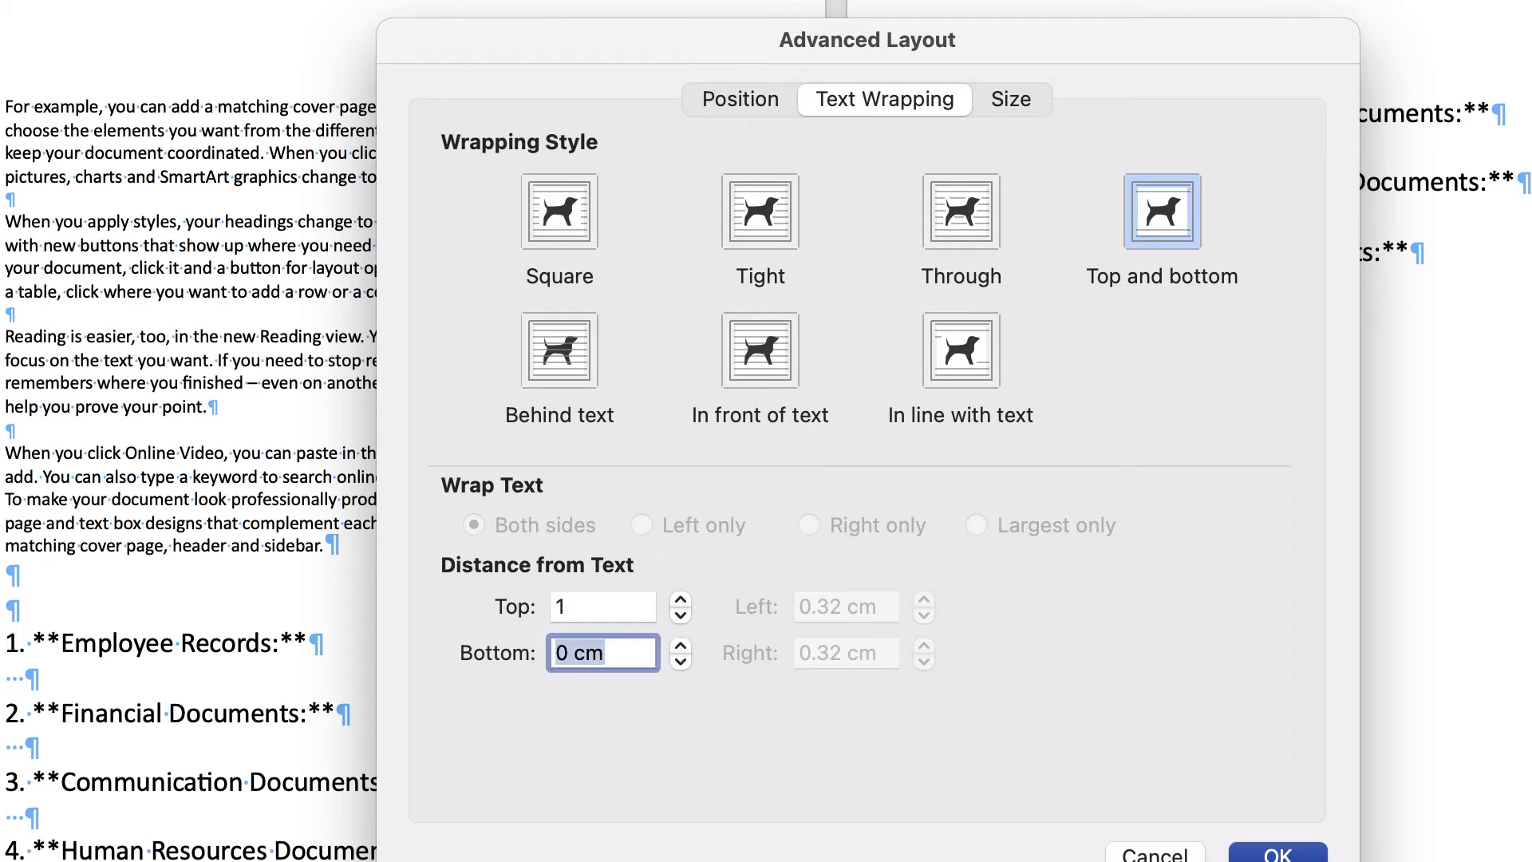
pyautogui.write('1')
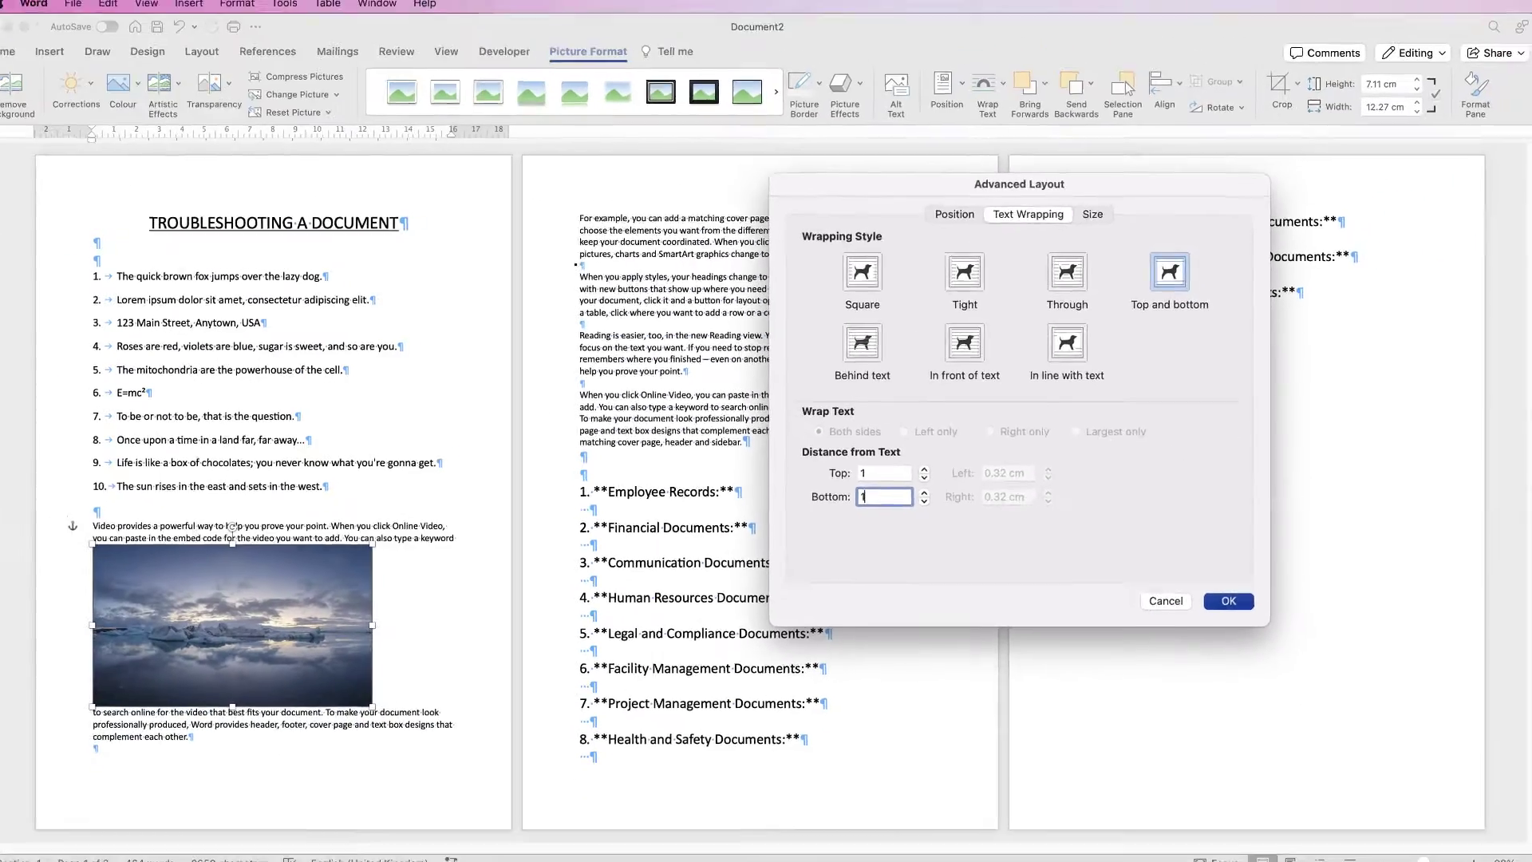
pyautogui.press('Return')
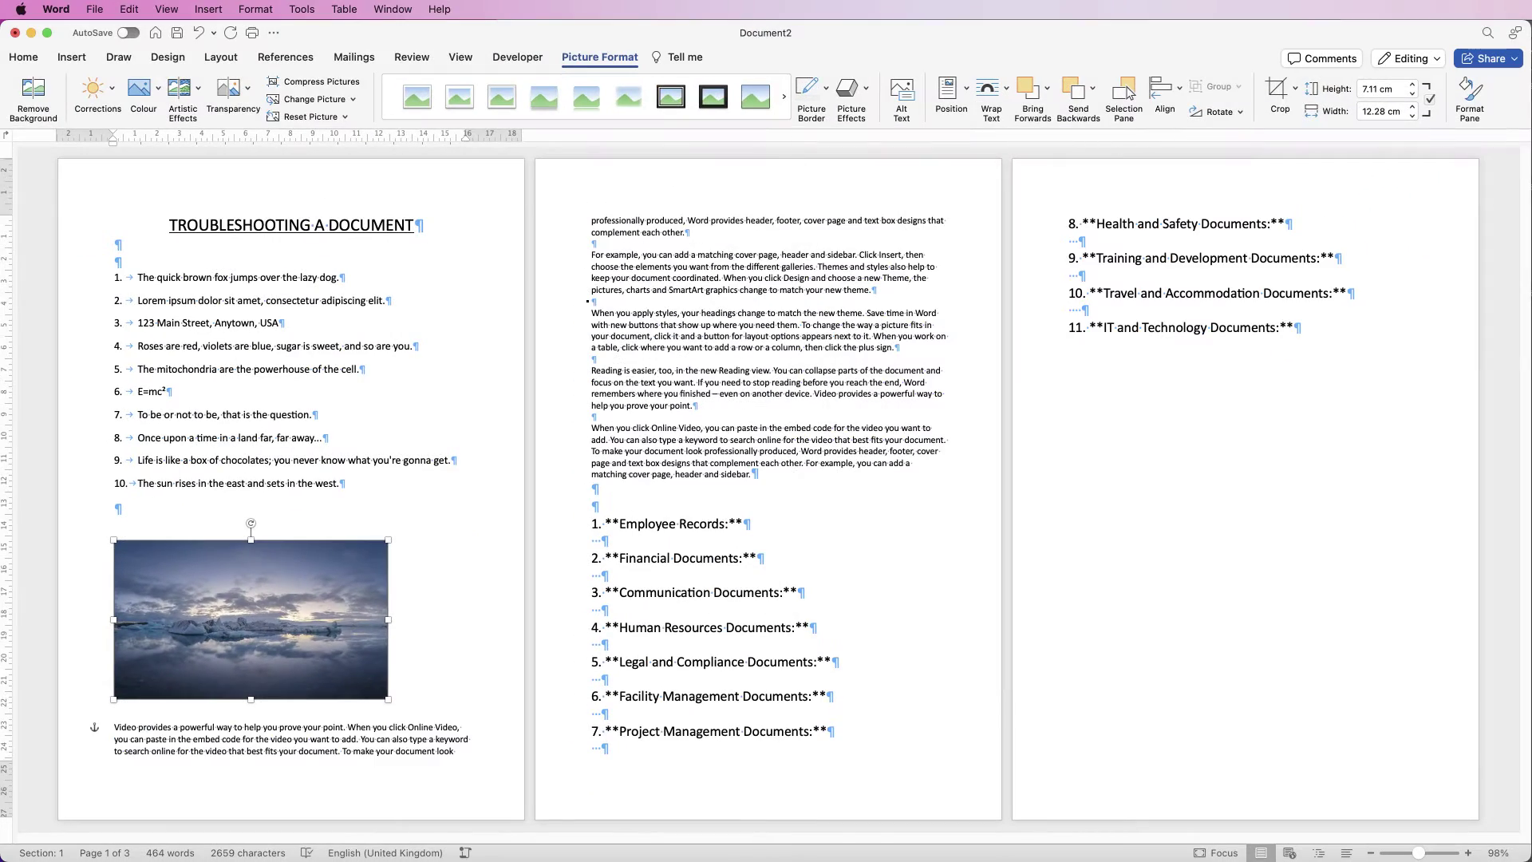
# Step: Move the iceberg picture to page 2 below the "Reading is easier" paragraph and shrink it to 11.02 cm wide by 6.38 cm high
pyautogui.moveTo(306, 612); pyautogui.dragTo(817, 335)
pyautogui.moveTo(896, 256); pyautogui.dragTo(873, 287)
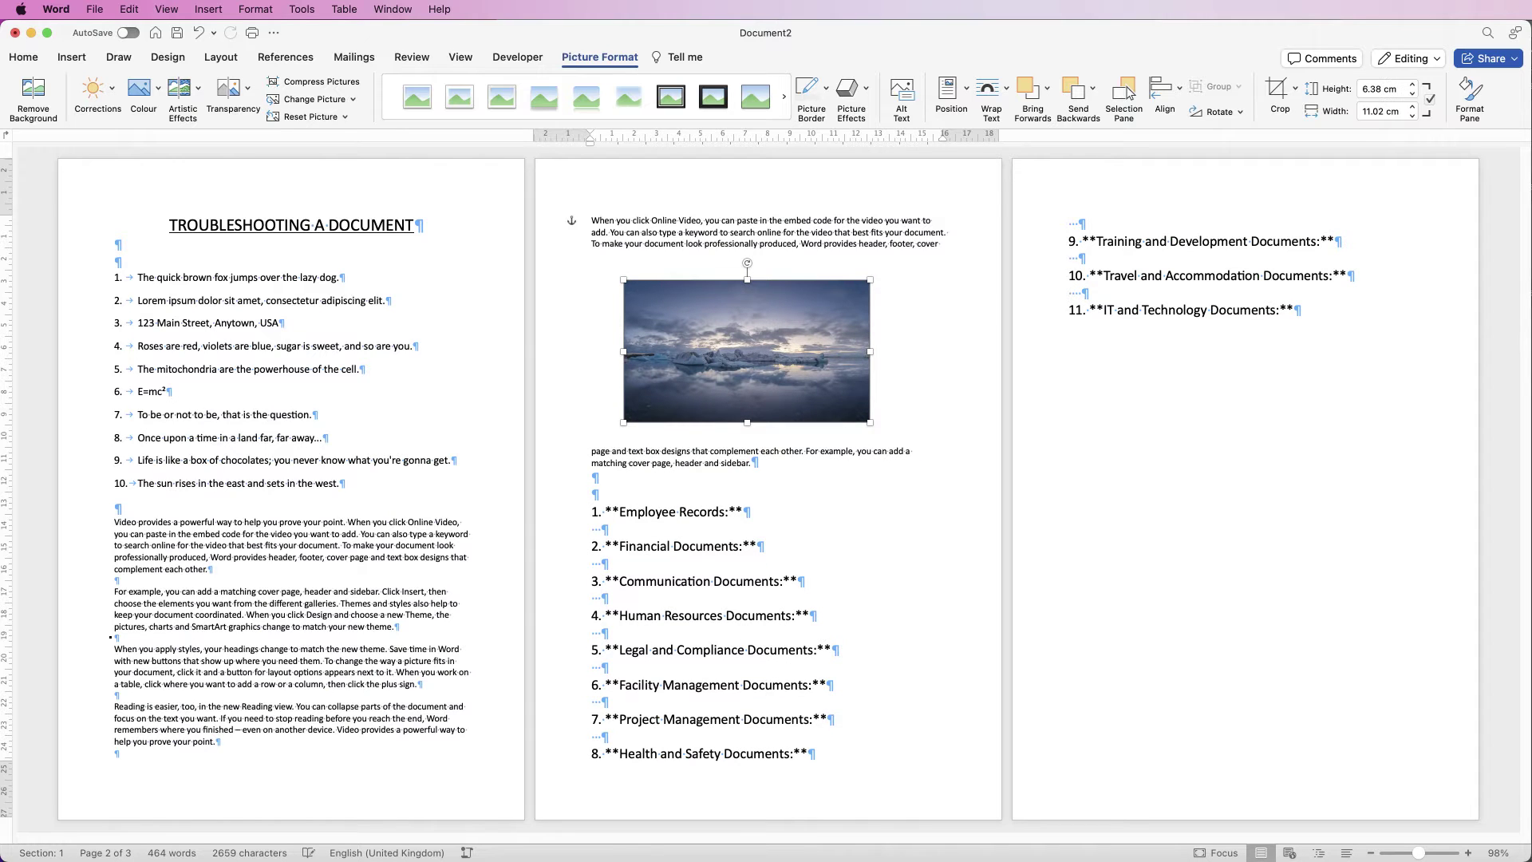
pyautogui.moveTo(747, 369)
pyautogui.mouseDown()
pyautogui.moveTo(774, 307)
pyautogui.moveTo(762, 339)
pyautogui.moveTo(745, 337)
pyautogui.moveTo(751, 379)
pyautogui.mouseUp()
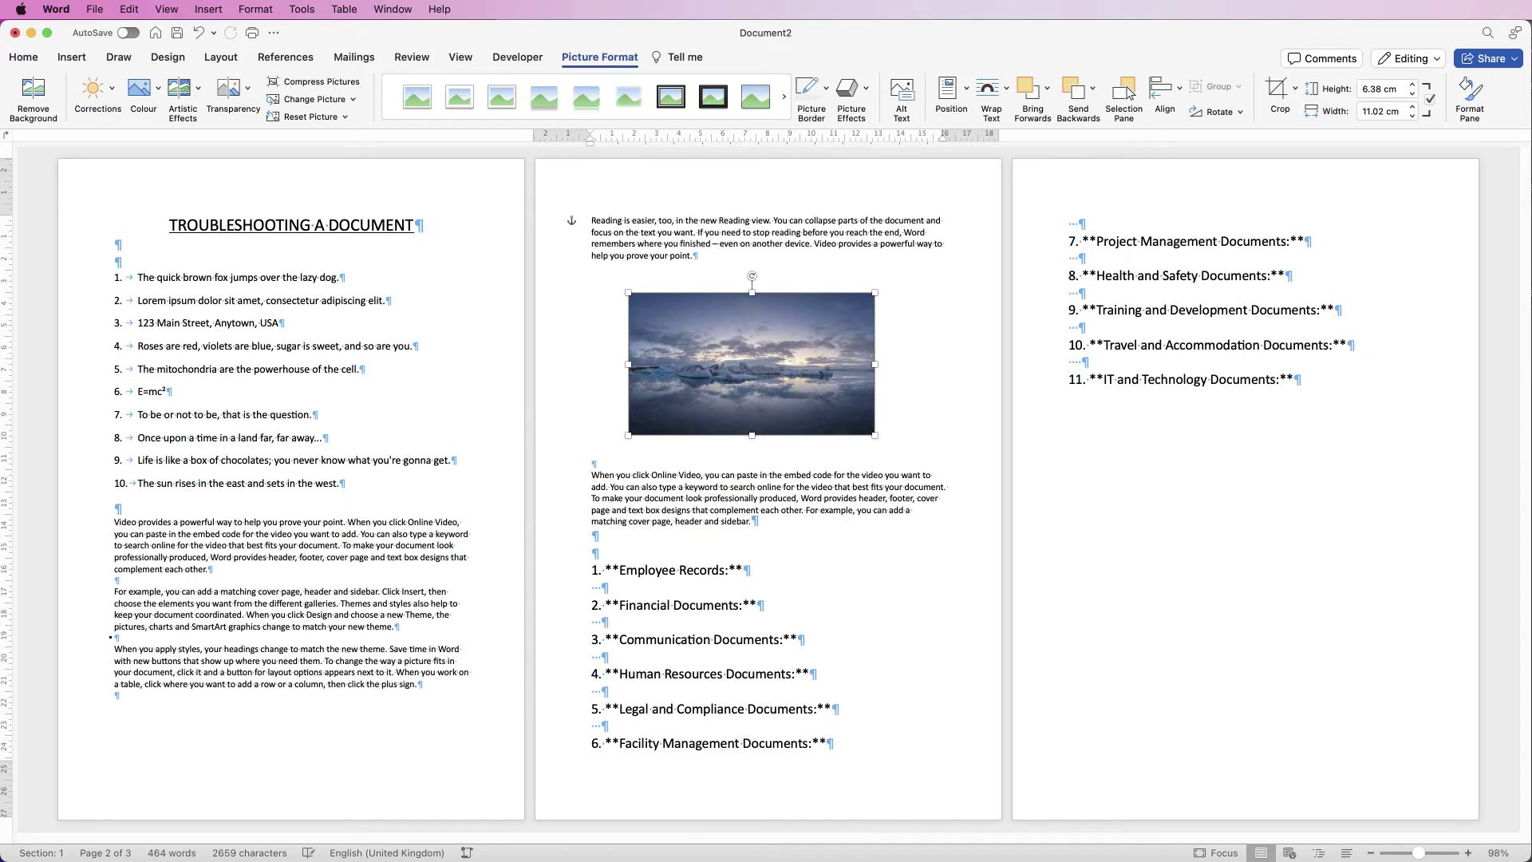
# Step: Centre the picture horizontally between the page margins and deselect it
pyautogui.click(1165, 88)
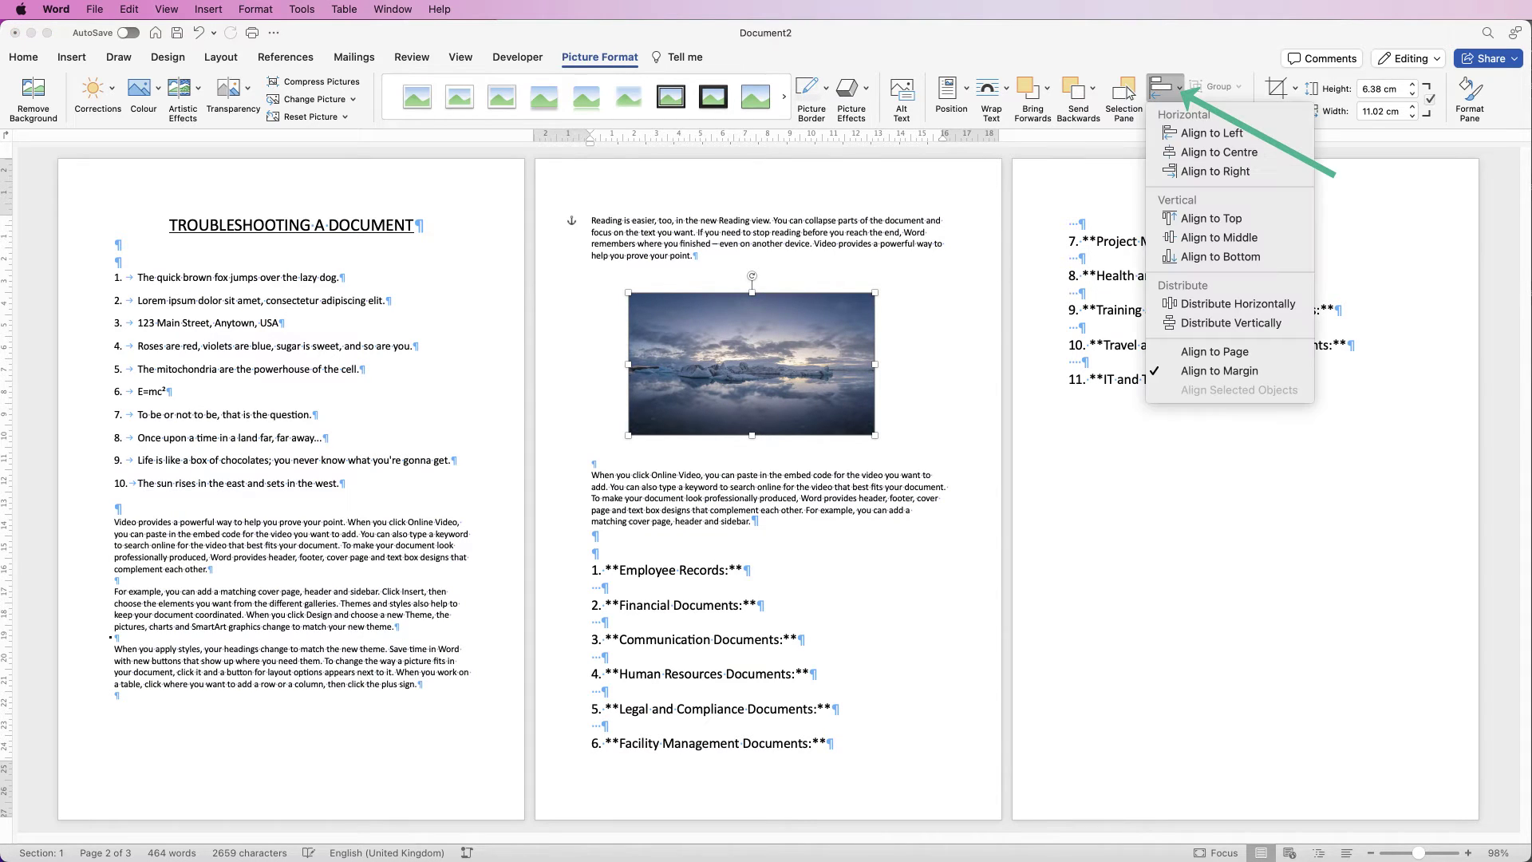
pyautogui.click(1218, 151)
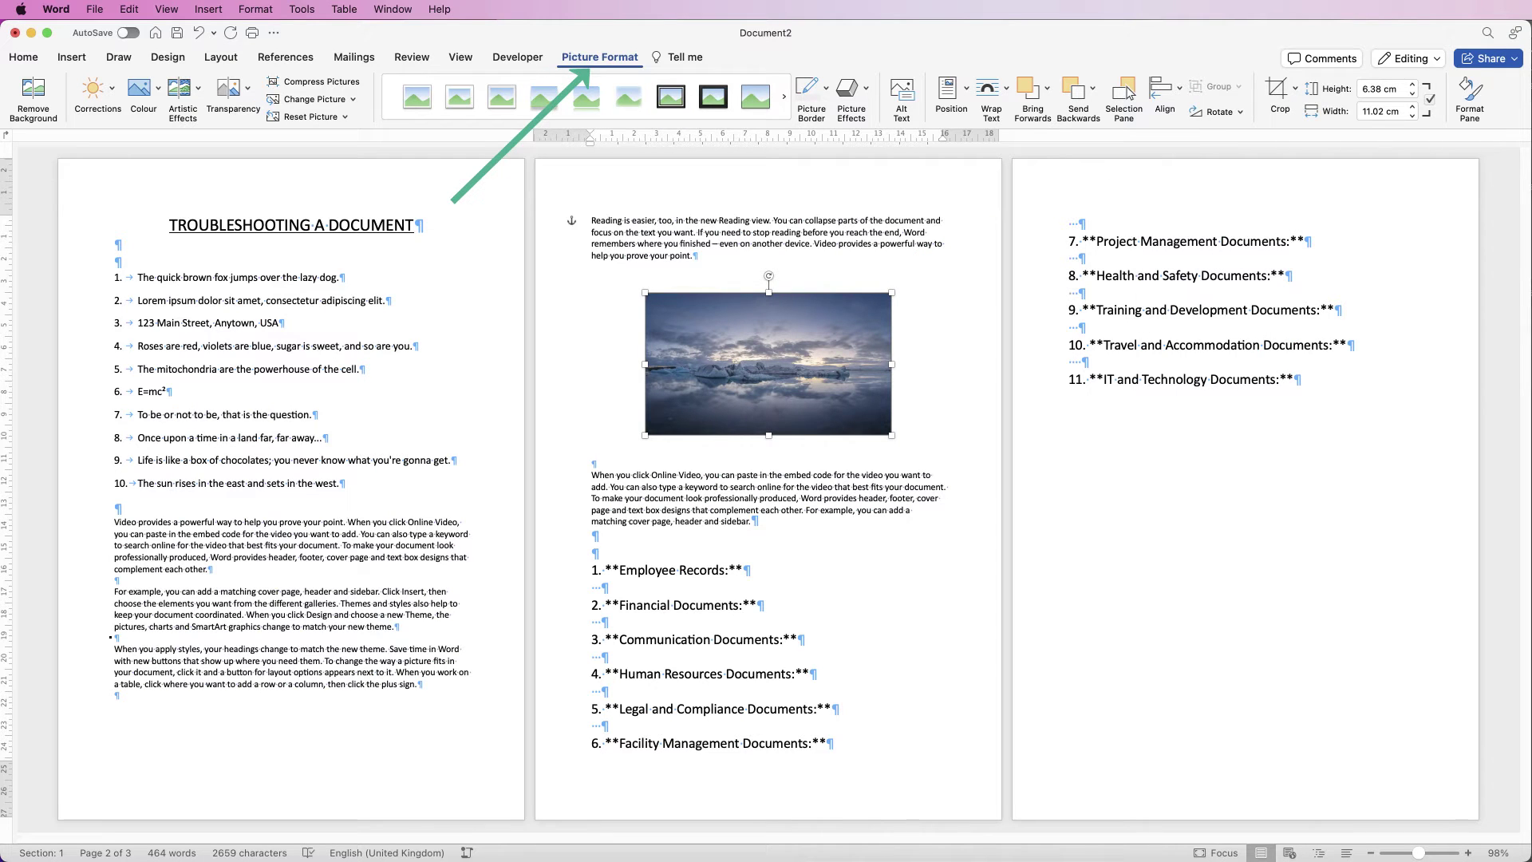
pyautogui.click(594, 553)
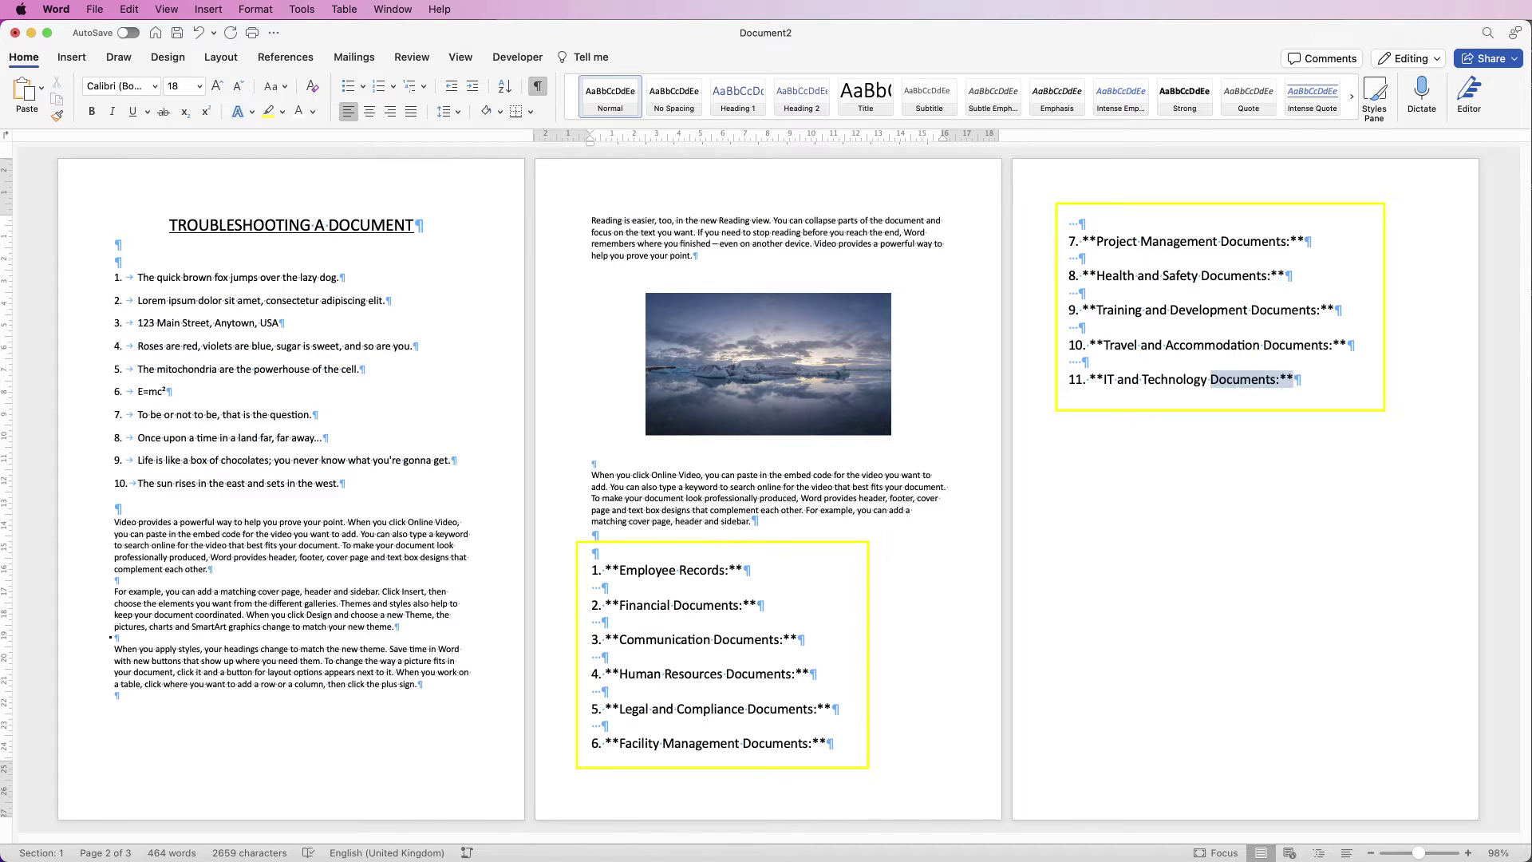
# Step: Remove every double asterisk from the list of document types by replacing all ** with nothing
pyautogui.click(1142, 379)
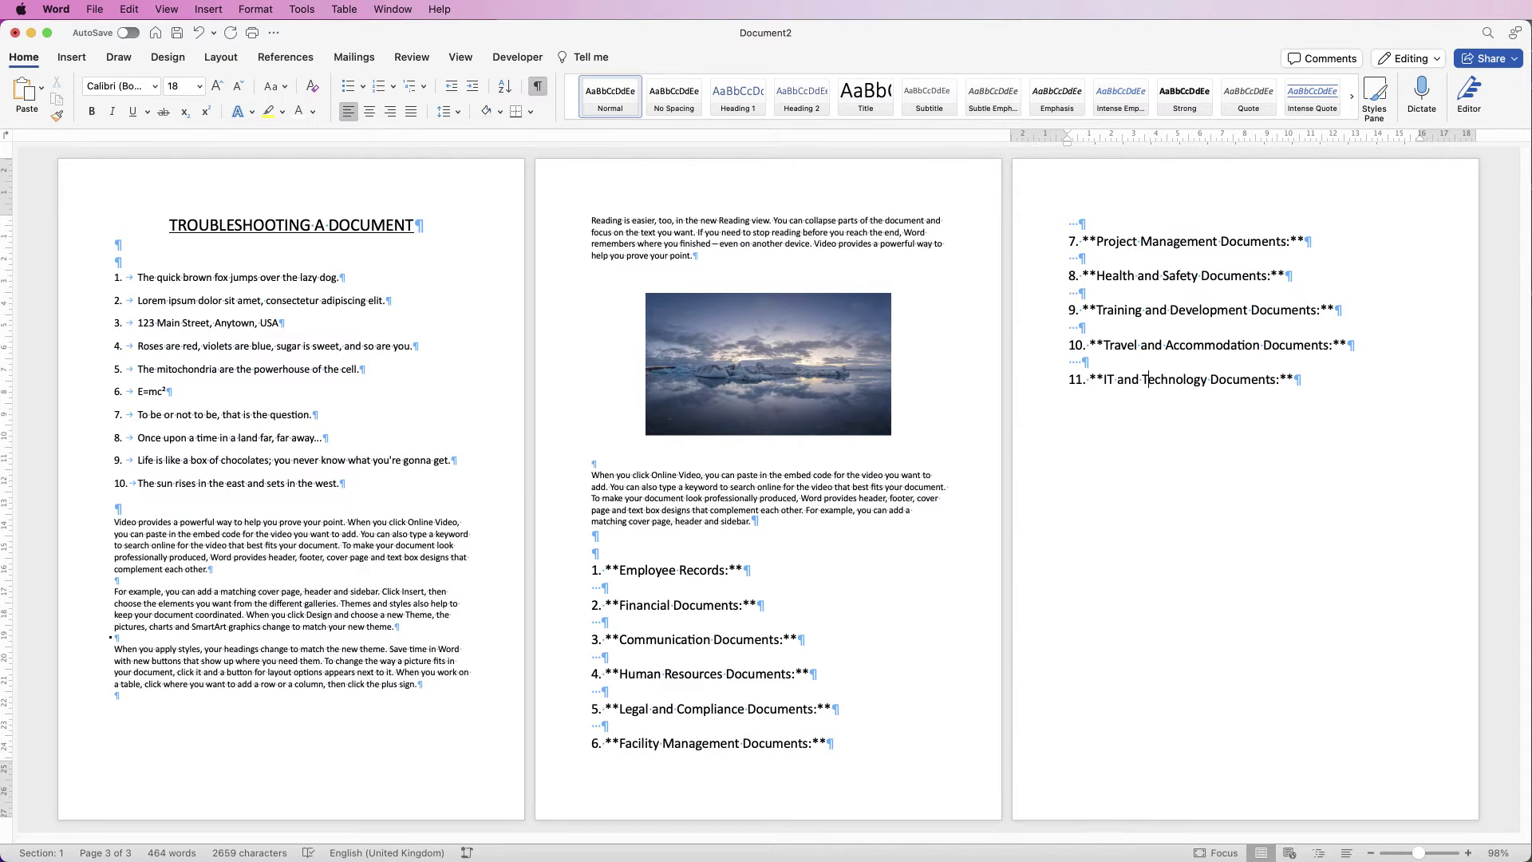
pyautogui.moveTo(1300, 380)
pyautogui.mouseDown()
pyautogui.moveTo(594, 487)
pyautogui.moveTo(607, 590)
pyautogui.moveTo(592, 570)
pyautogui.mouseUp()
pyautogui.click(285, 57)
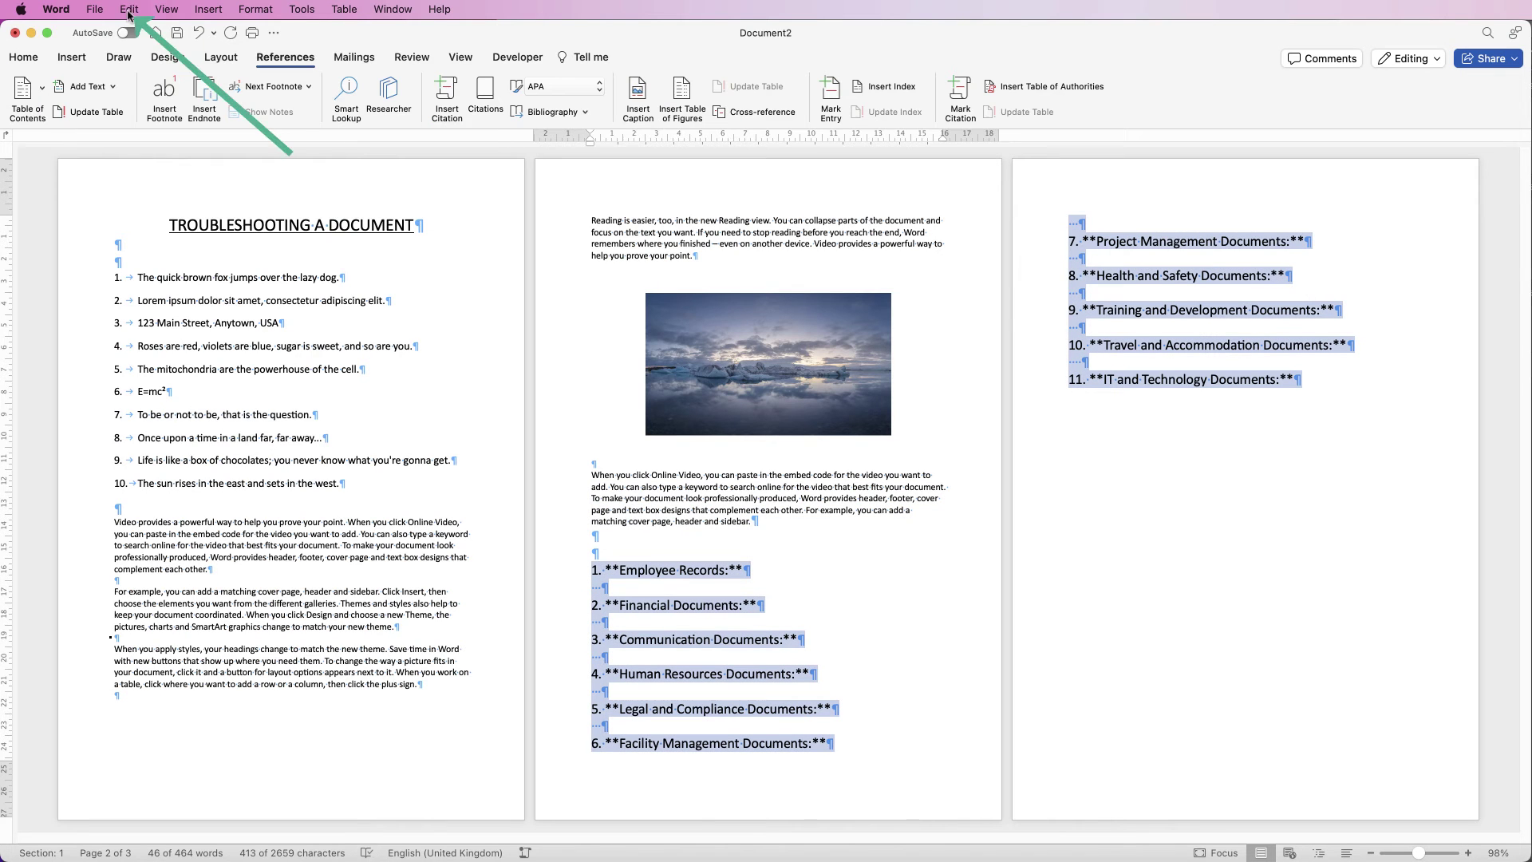
pyautogui.click(129, 9)
pyautogui.moveTo(247, 224)
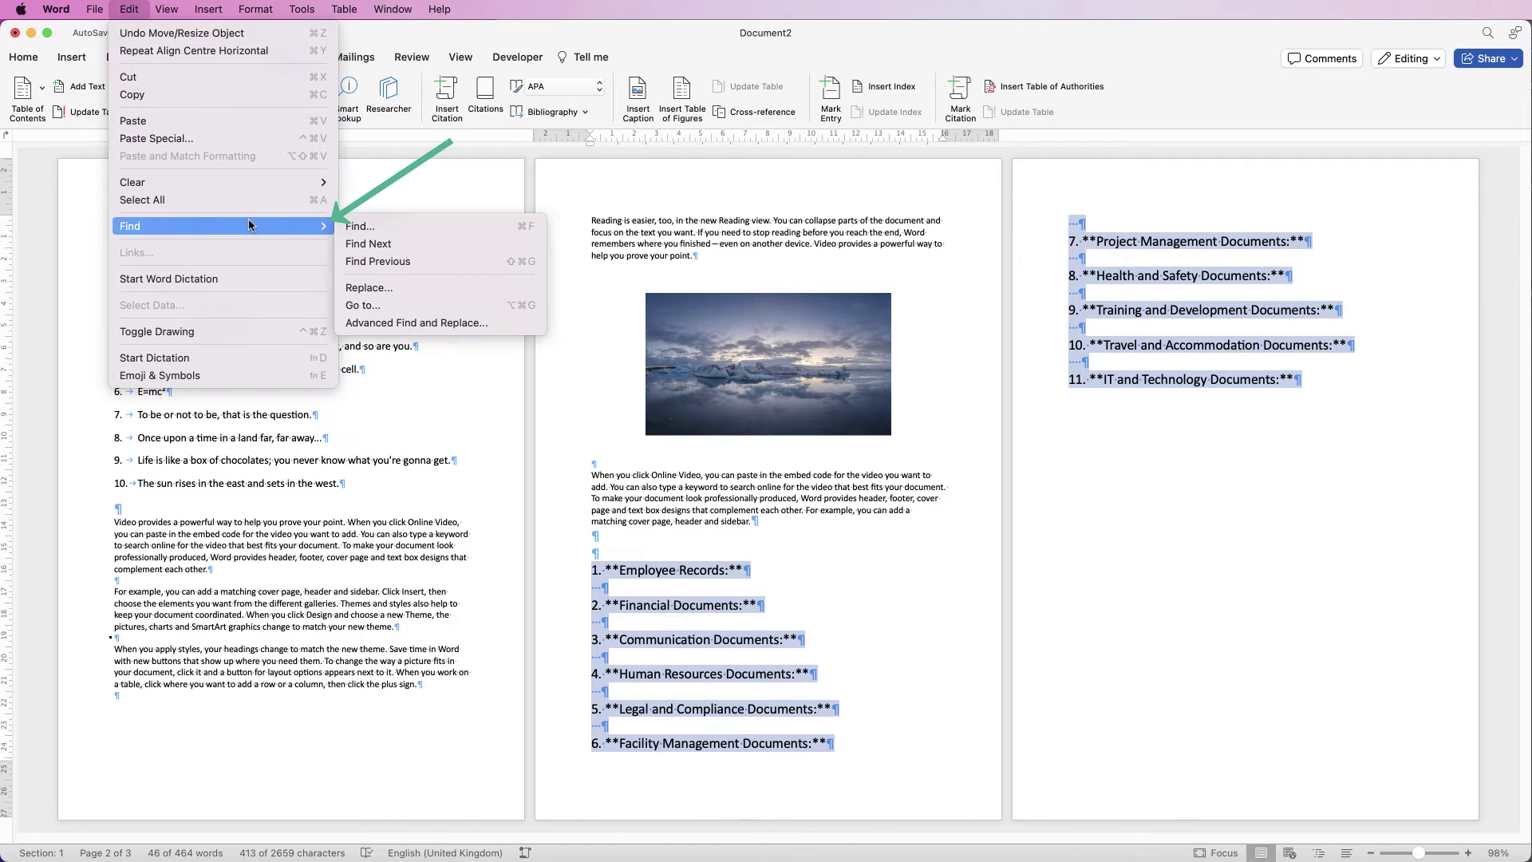
pyautogui.click(367, 289)
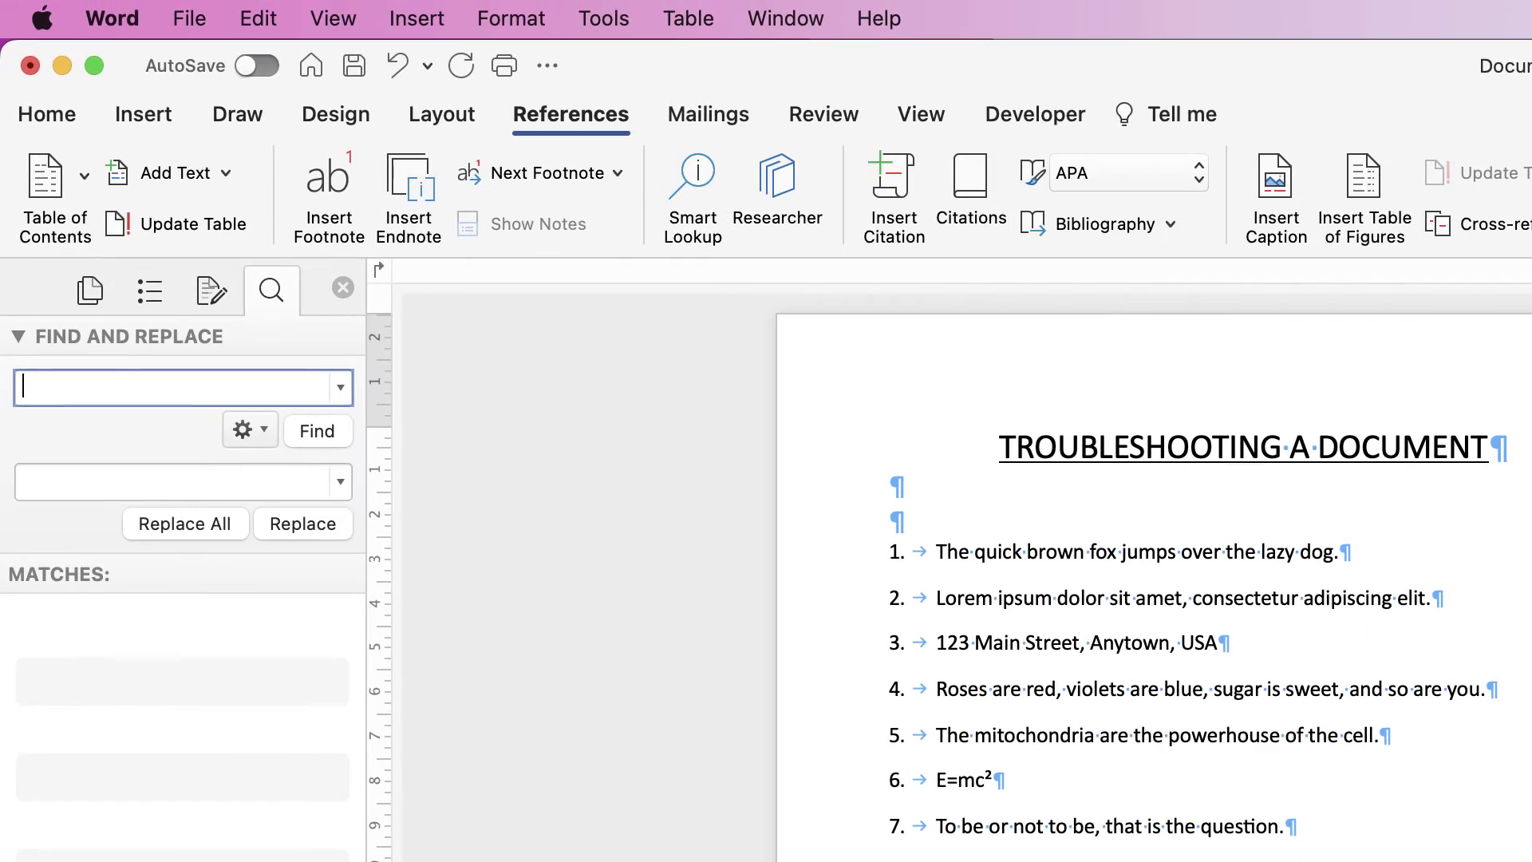
pyautogui.write('*')
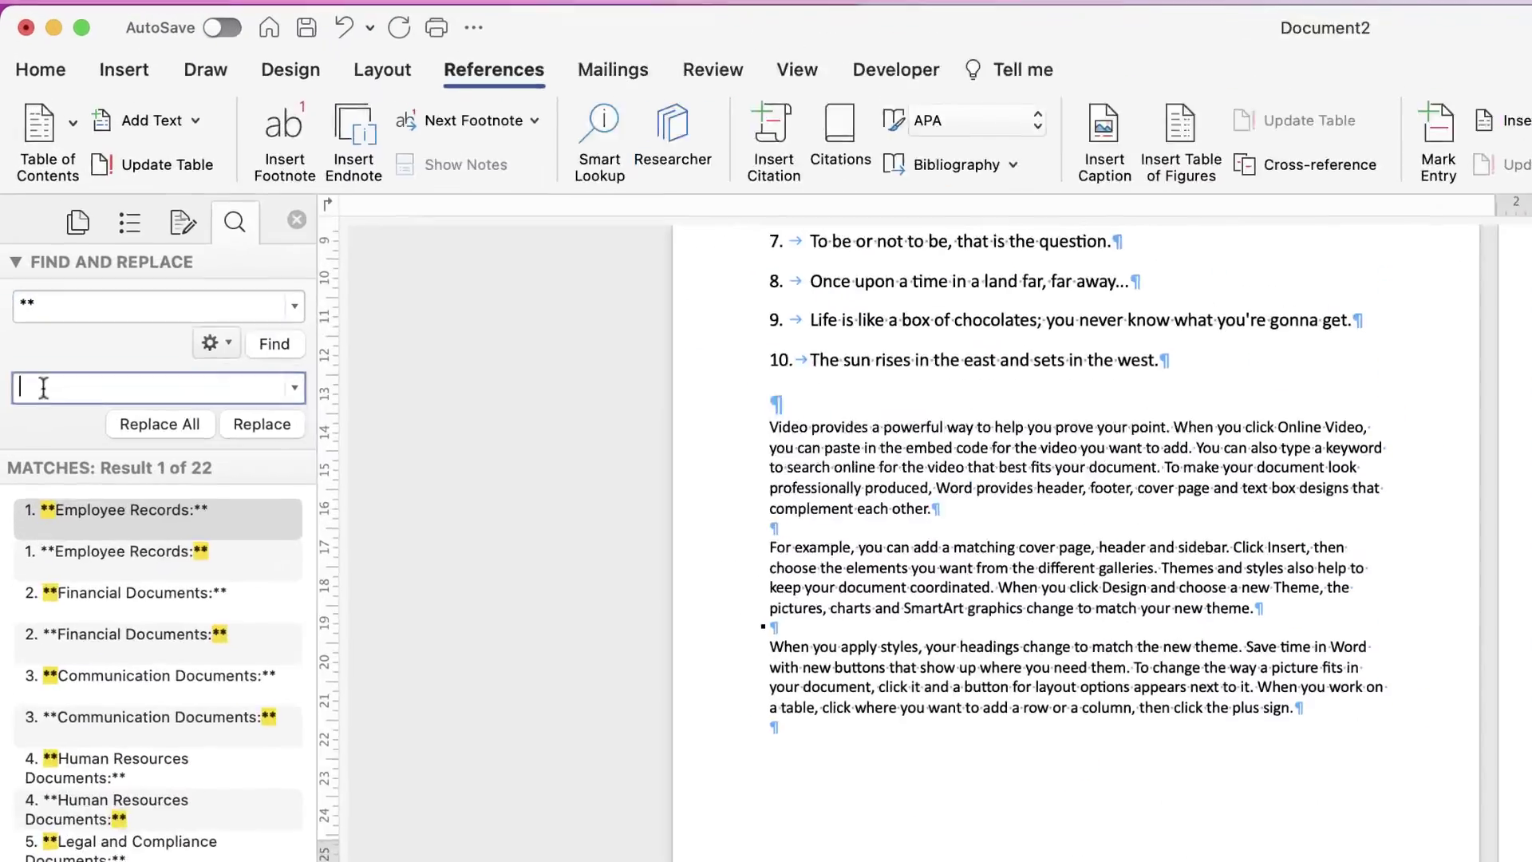
pyautogui.click(30, 244)
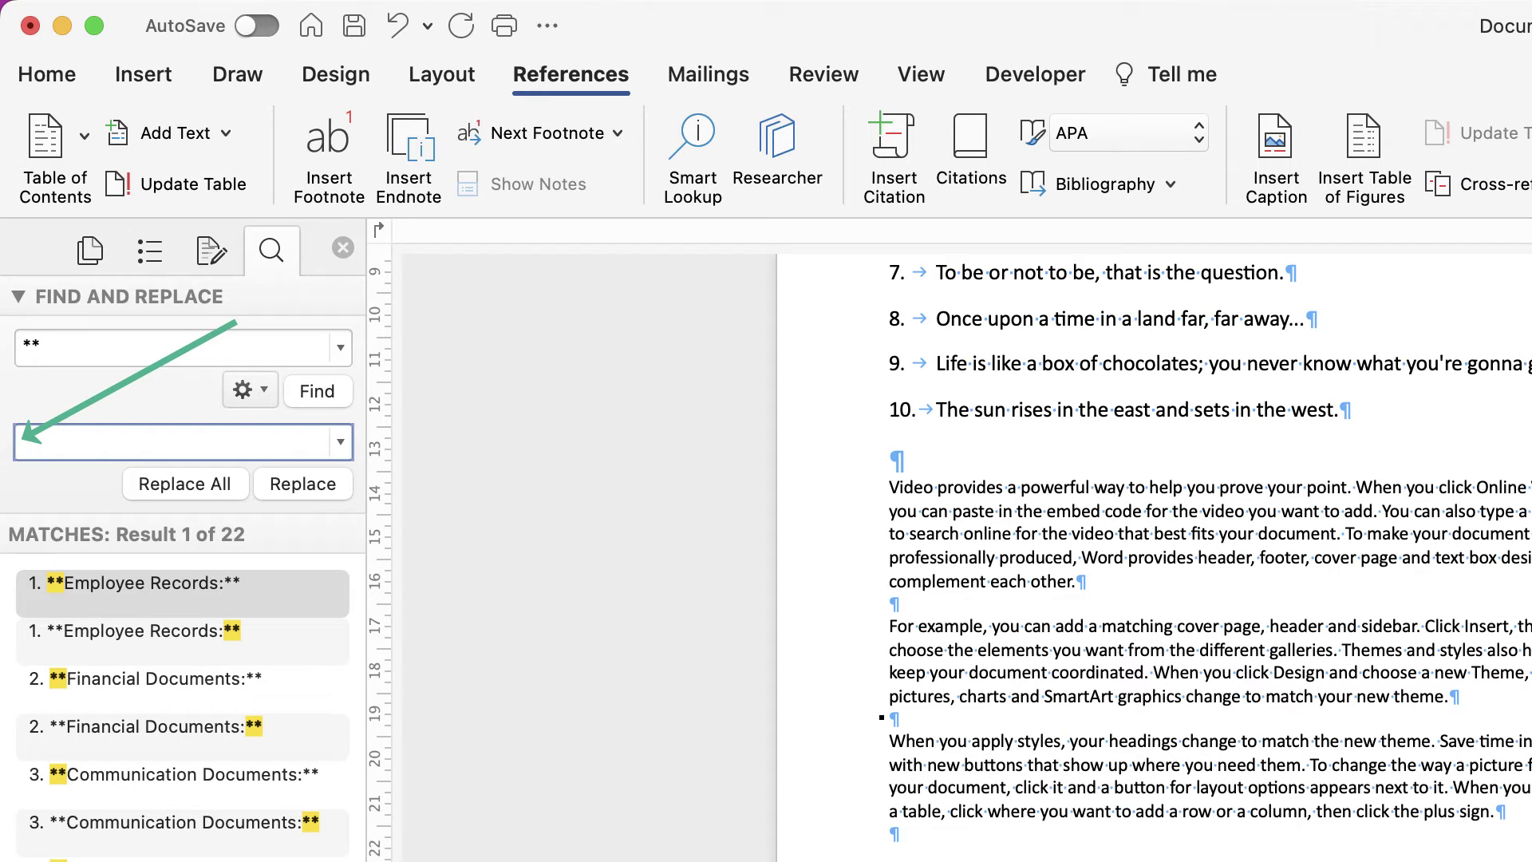
pyautogui.click(184, 484)
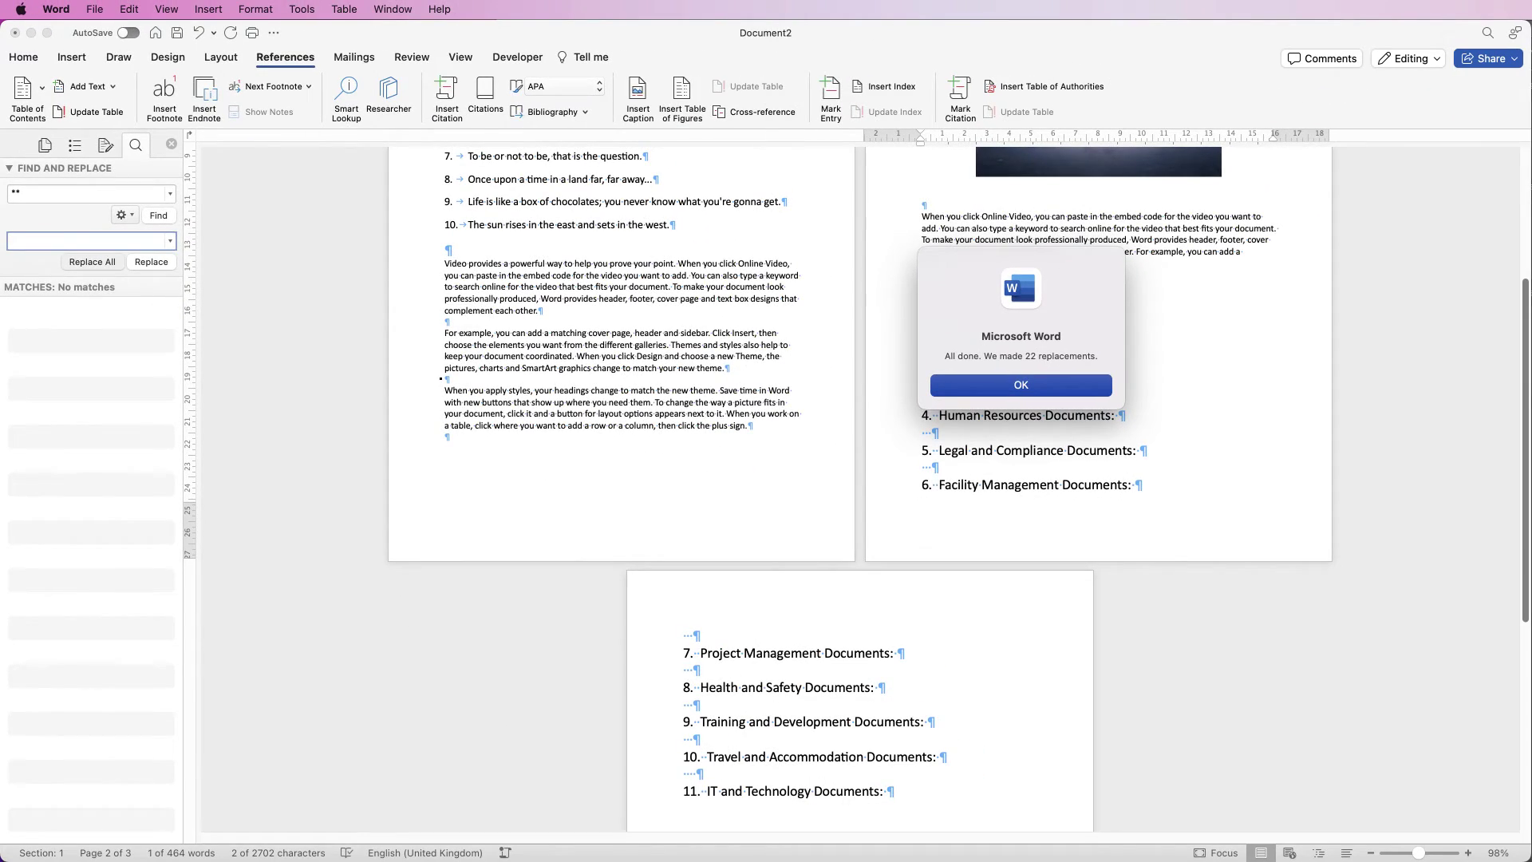
pyautogui.press('Return')
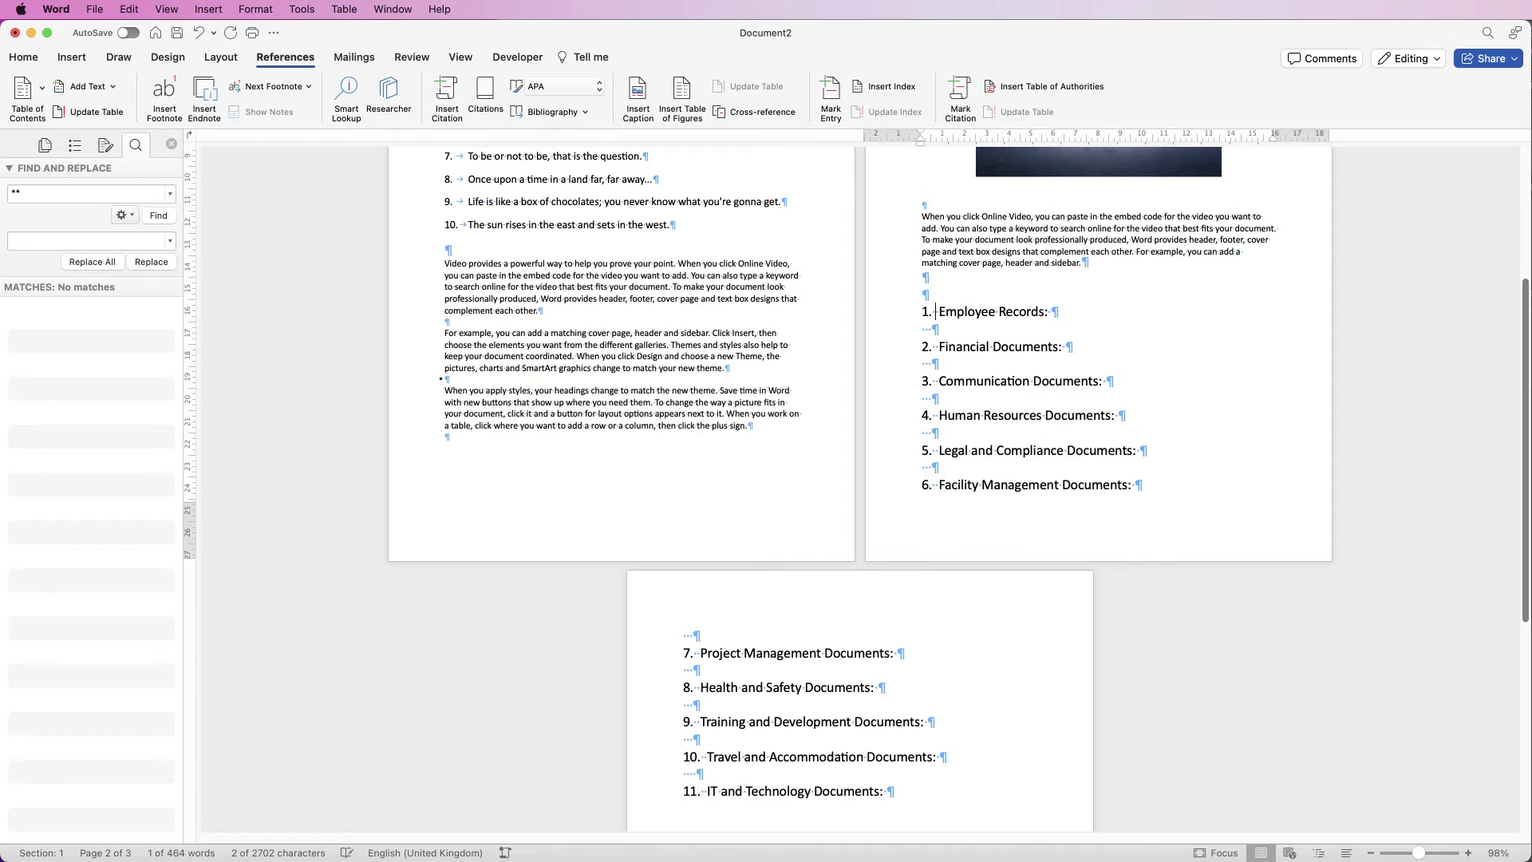
# Step: Hide the paragraph marks and other formatting symbols in the document
pyautogui.click(24, 56)
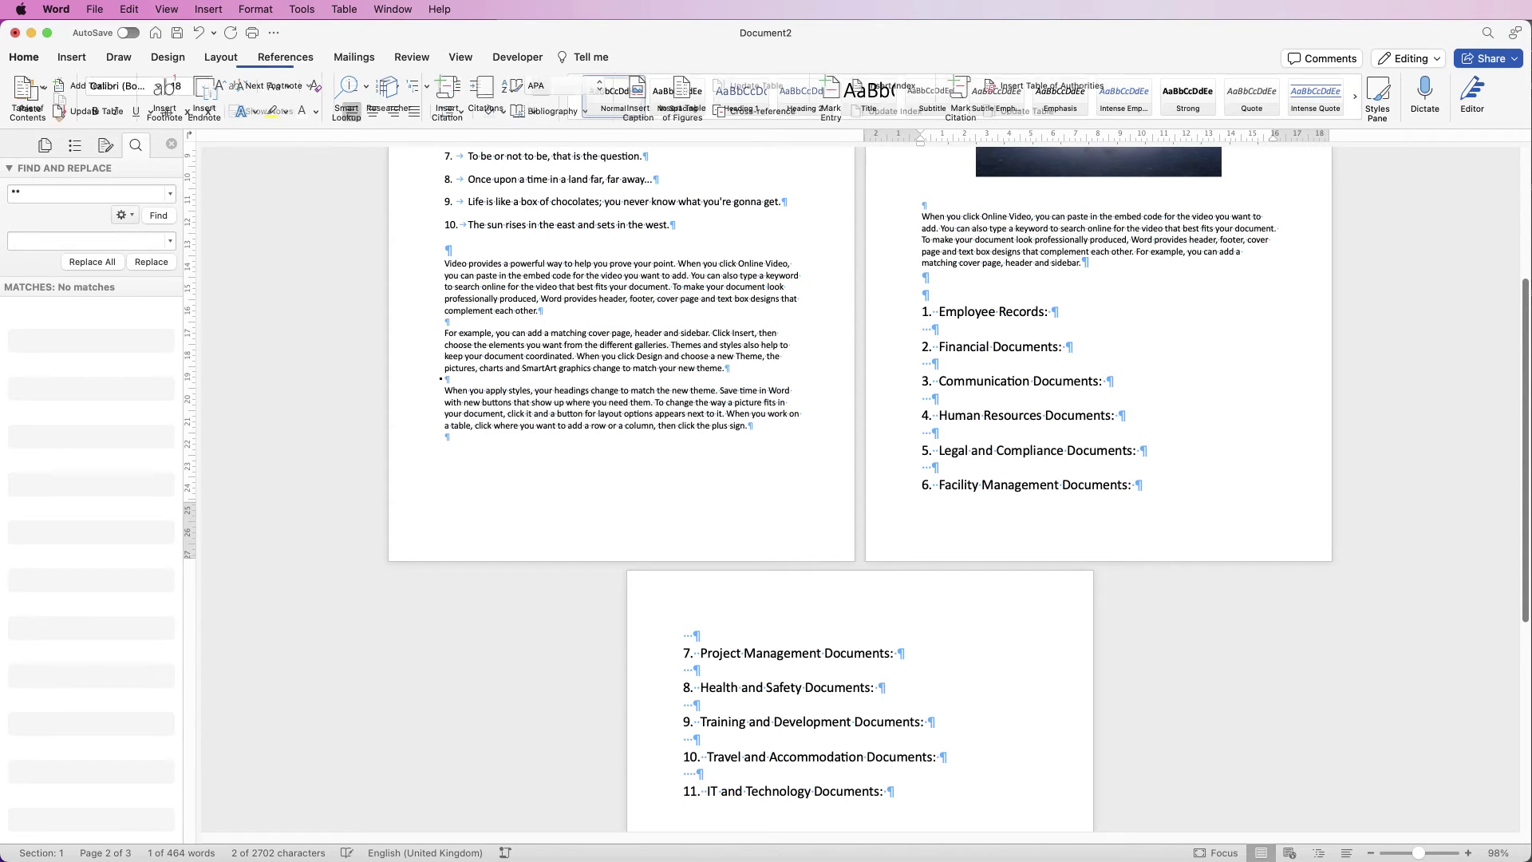
pyautogui.press('super+8')
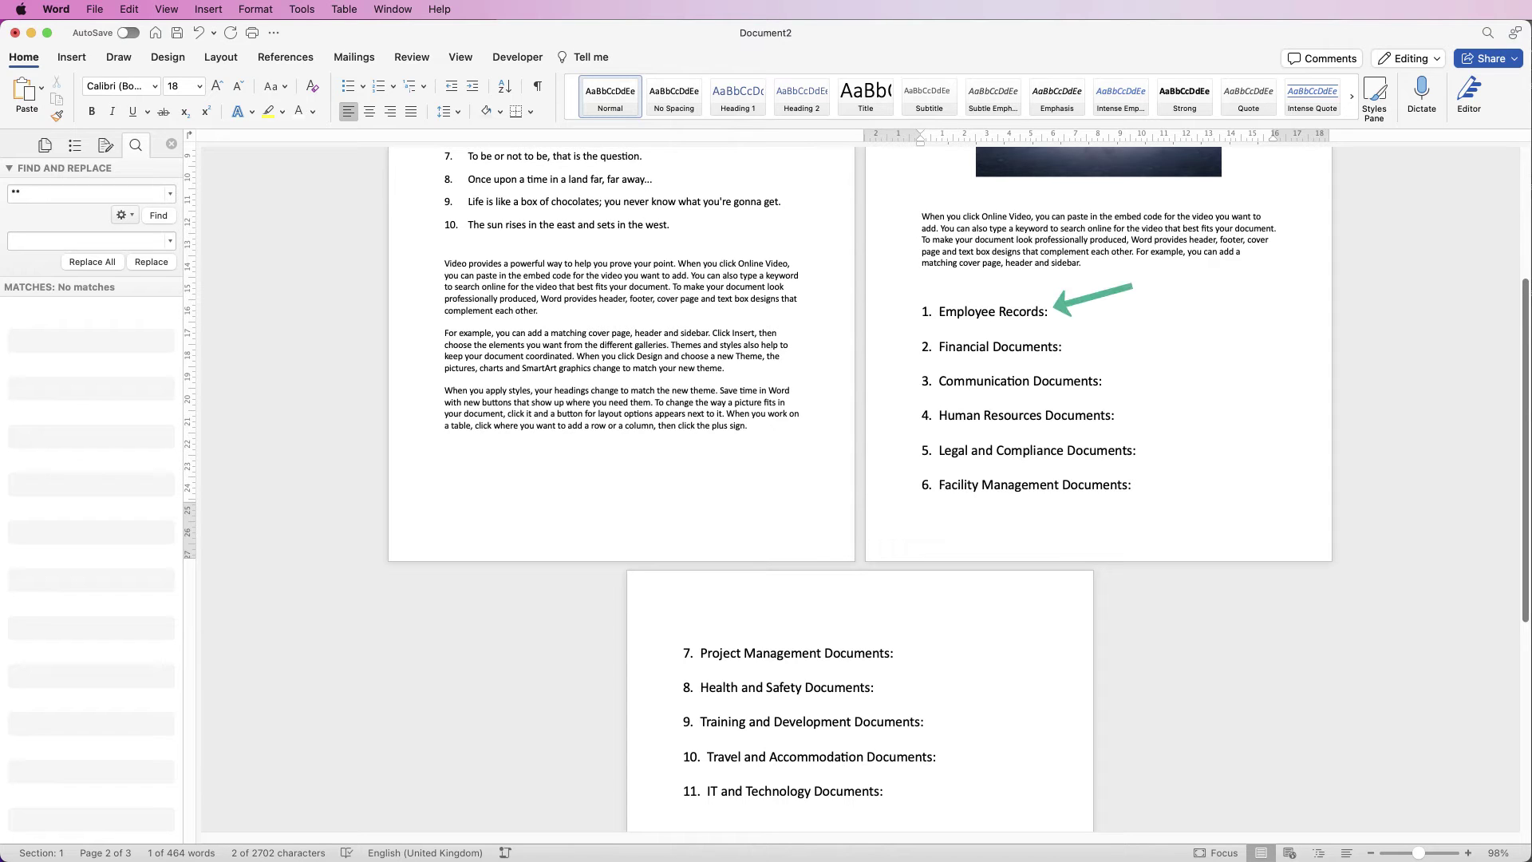
# Step: Remove the colons from all items in the document-types list by replacing every : with nothing
pyautogui.hotkey('shift', 'Up')
pyautogui.hotkey('shift', 'Up')
pyautogui.hotkey('shift', 'Up')
pyautogui.hotkey('shift', 'Up')
pyautogui.hotkey('shift', 'Up')
pyautogui.hotkey('shift', 'Up')
pyautogui.hotkey('shift', 'Up')
pyautogui.hotkey('shift', 'Up')
pyautogui.hotkey('shift', 'Up')
pyautogui.hotkey('shift', 'Up')
pyautogui.hotkey('shift', 'Up')
pyautogui.hotkey('shift', 'Up')
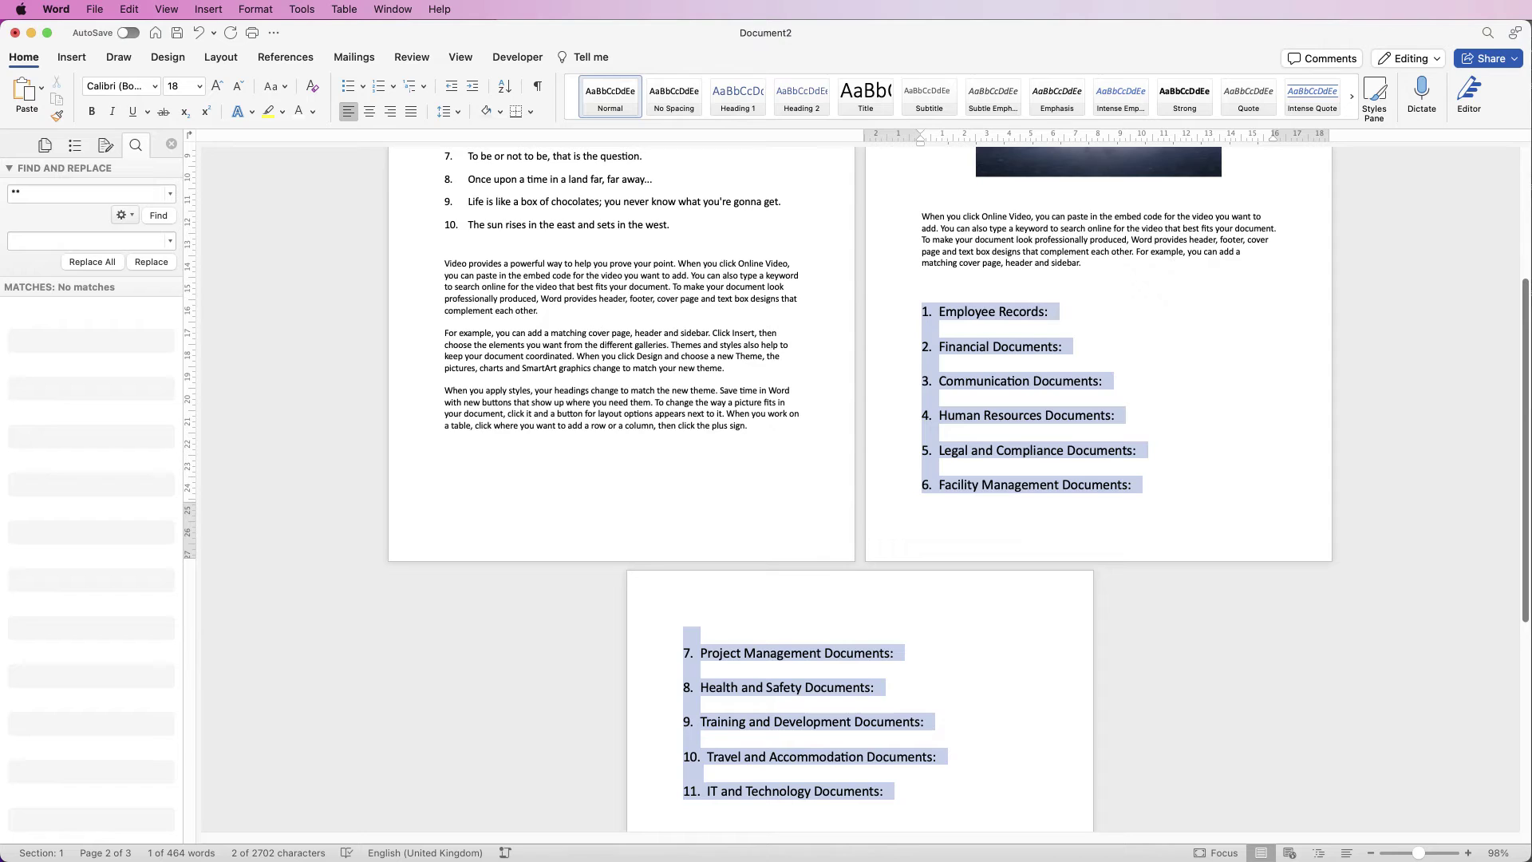
pyautogui.click(19, 193)
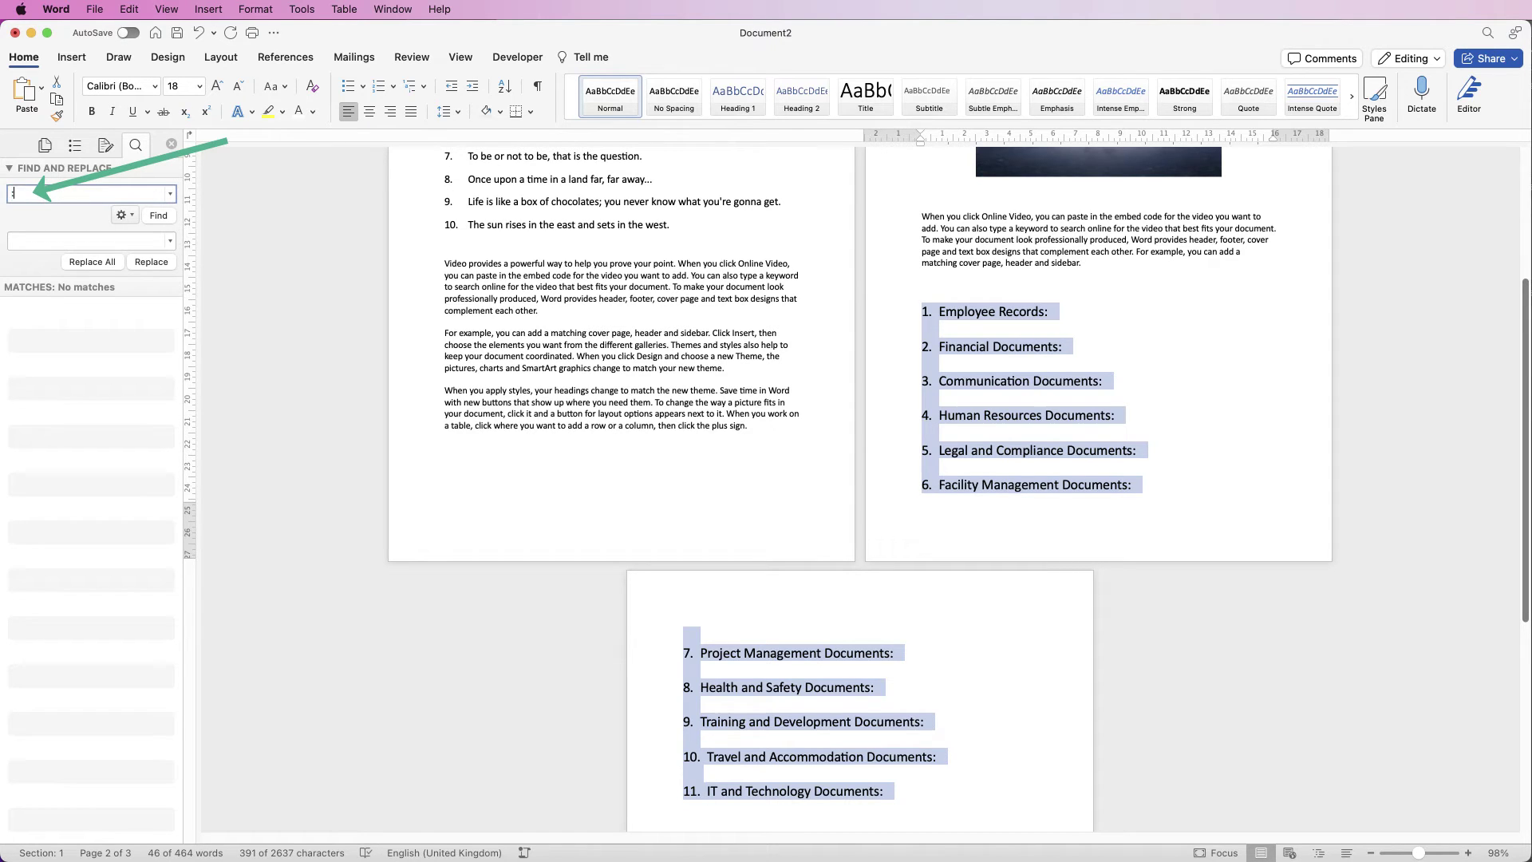
pyautogui.write(':')
pyautogui.click(26, 242)
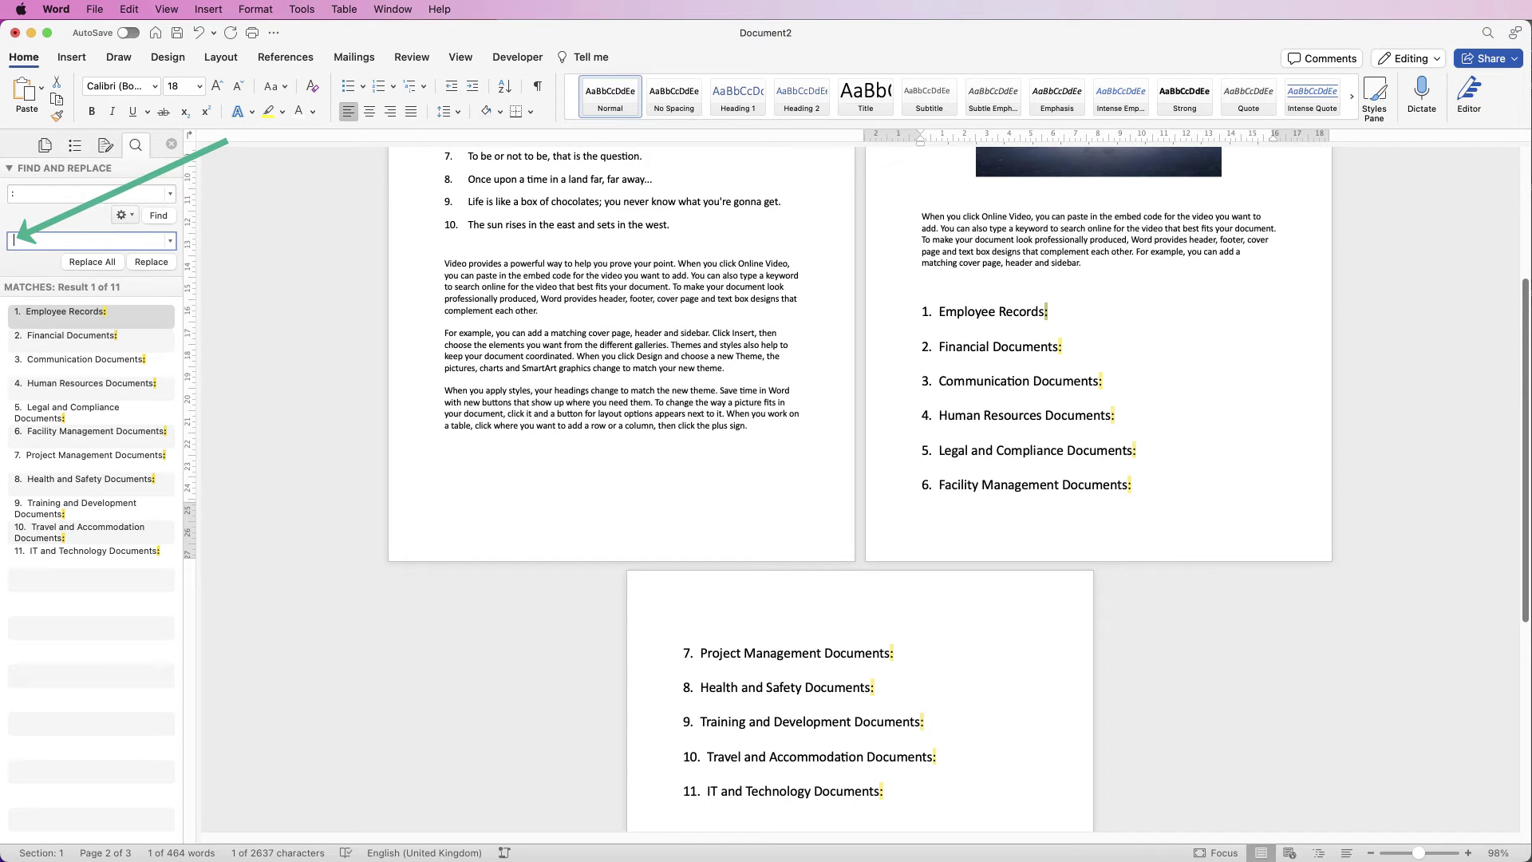
pyautogui.click(92, 262)
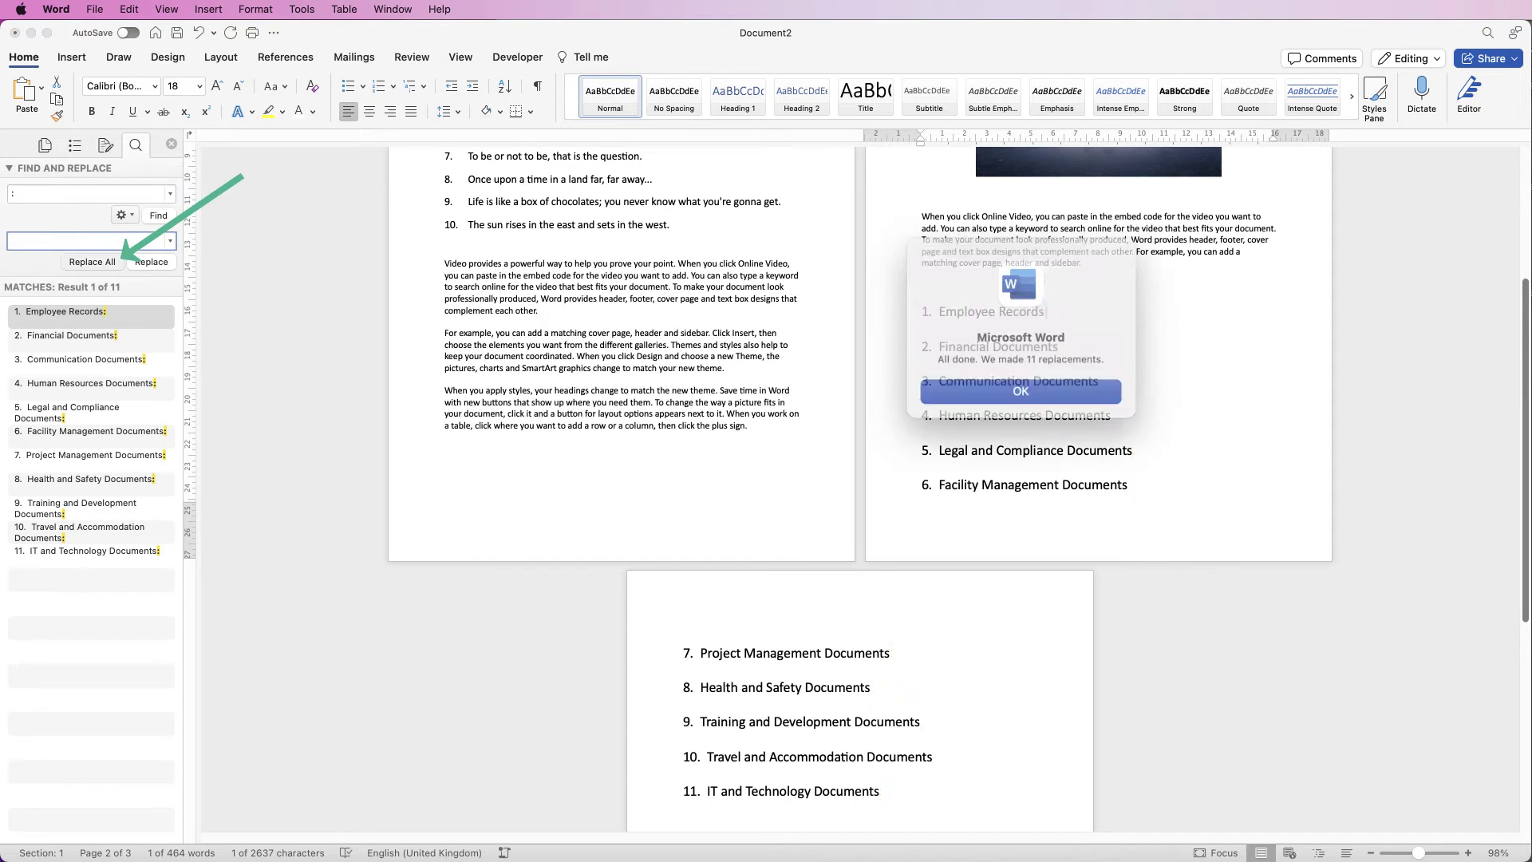
pyautogui.press('Return')
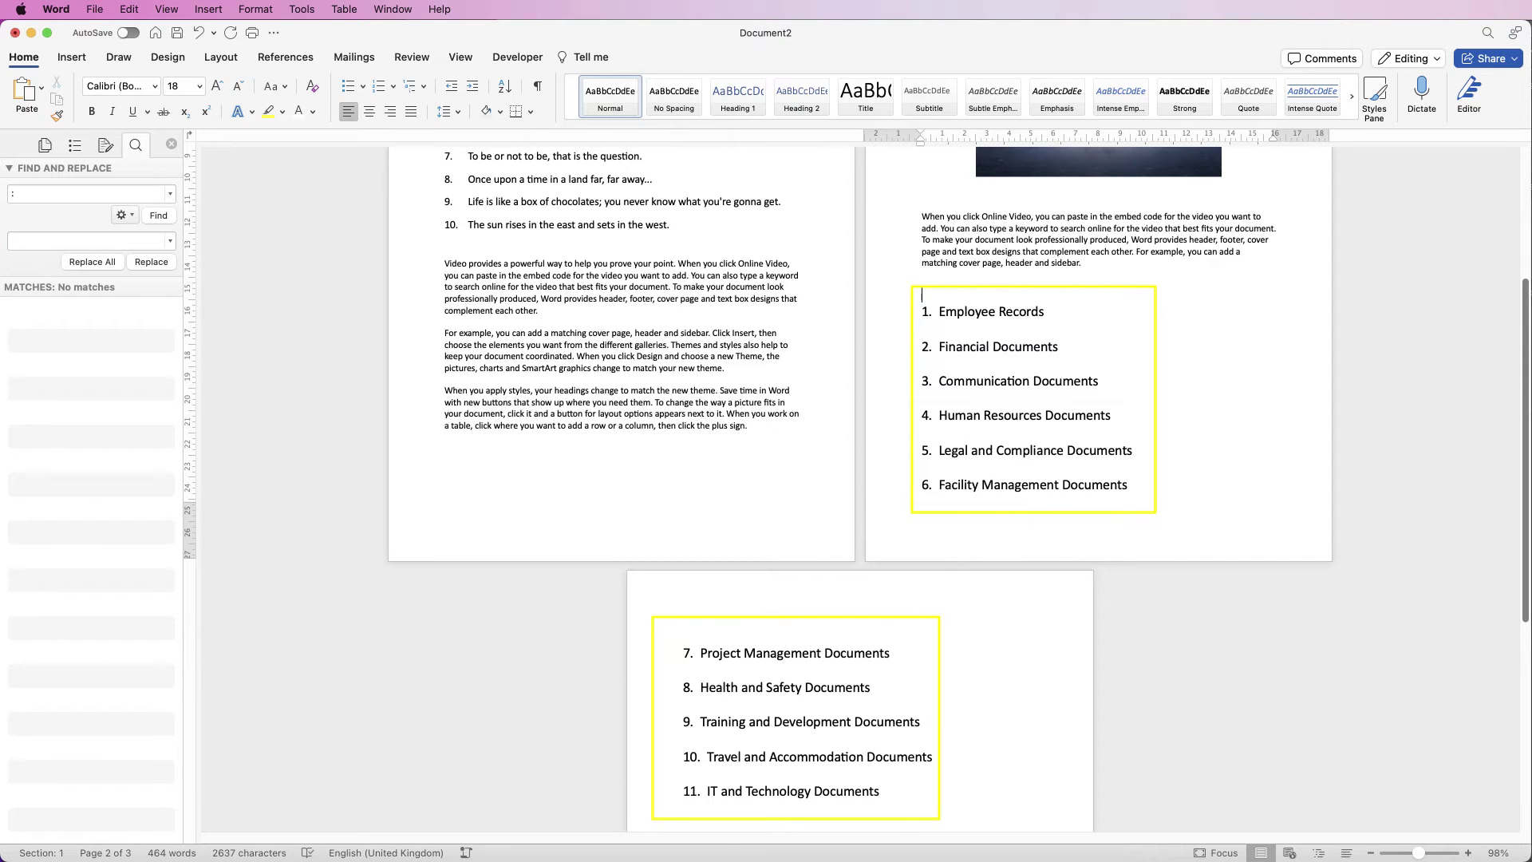
# Step: Add an extra blank line above Employee Records and insert a page break there so the list starts on page 3
pyautogui.press('Return')
pyautogui.press('Return')
pyautogui.press('Return')
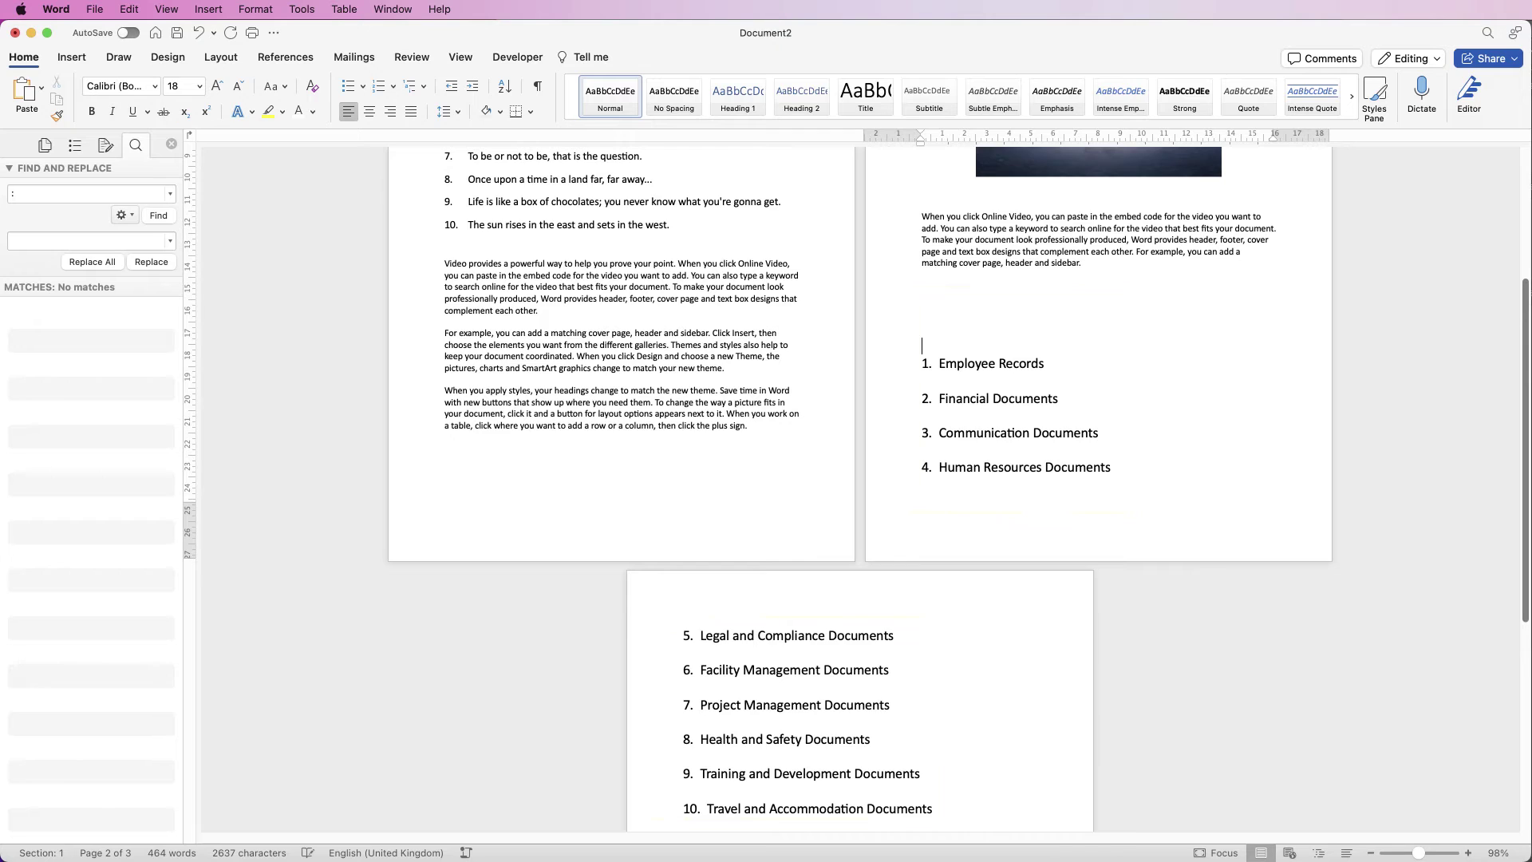
pyautogui.press('BackSpace')
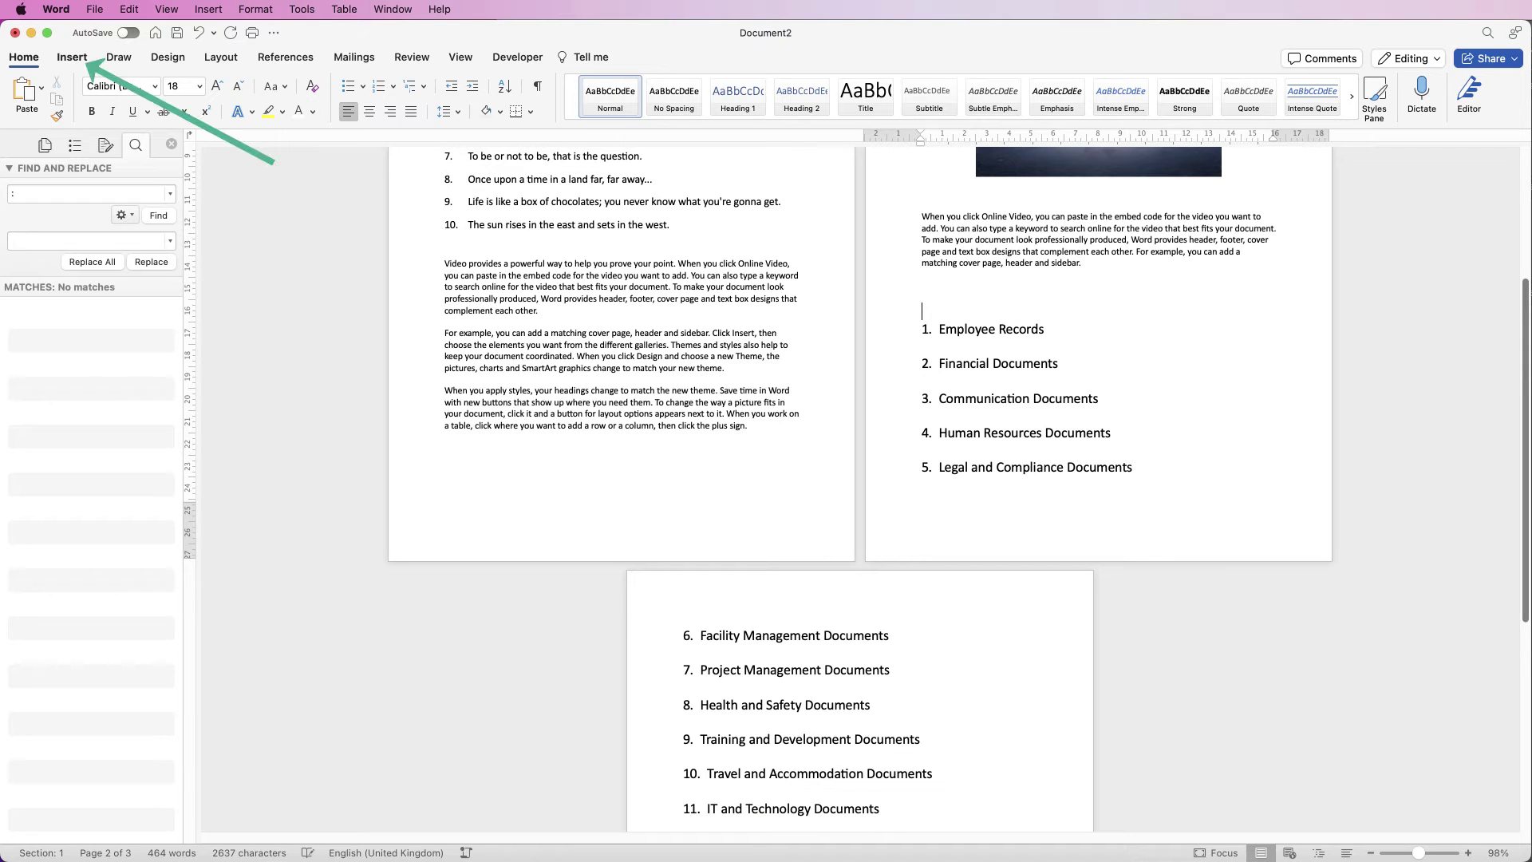
pyautogui.click(92, 94)
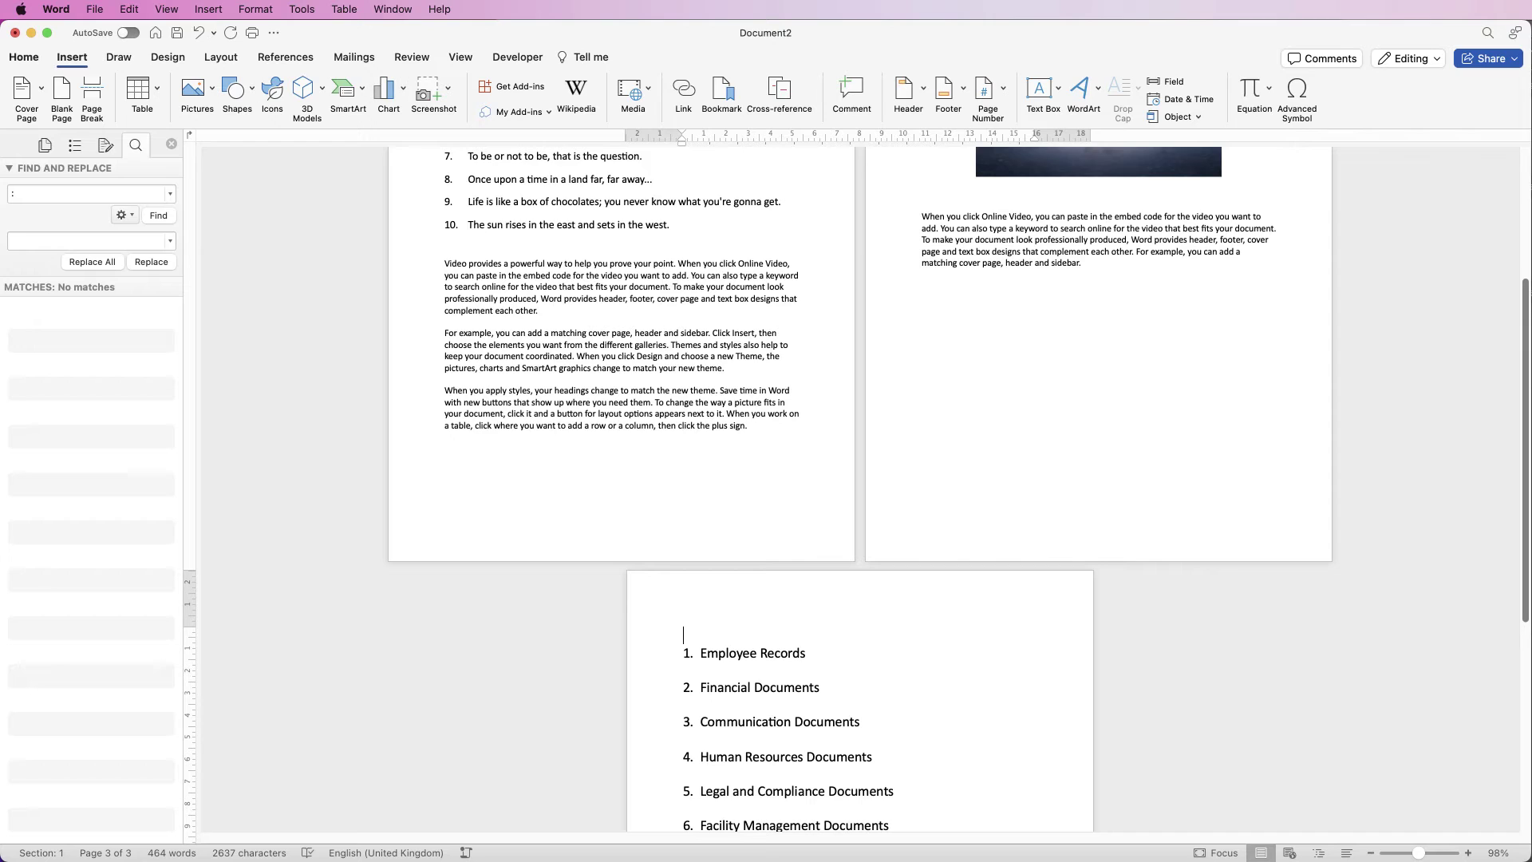
# Step: Show the formatting marks and check the page break below the last paragraph on page 2
pyautogui.click(24, 57)
pyautogui.click(536, 87)
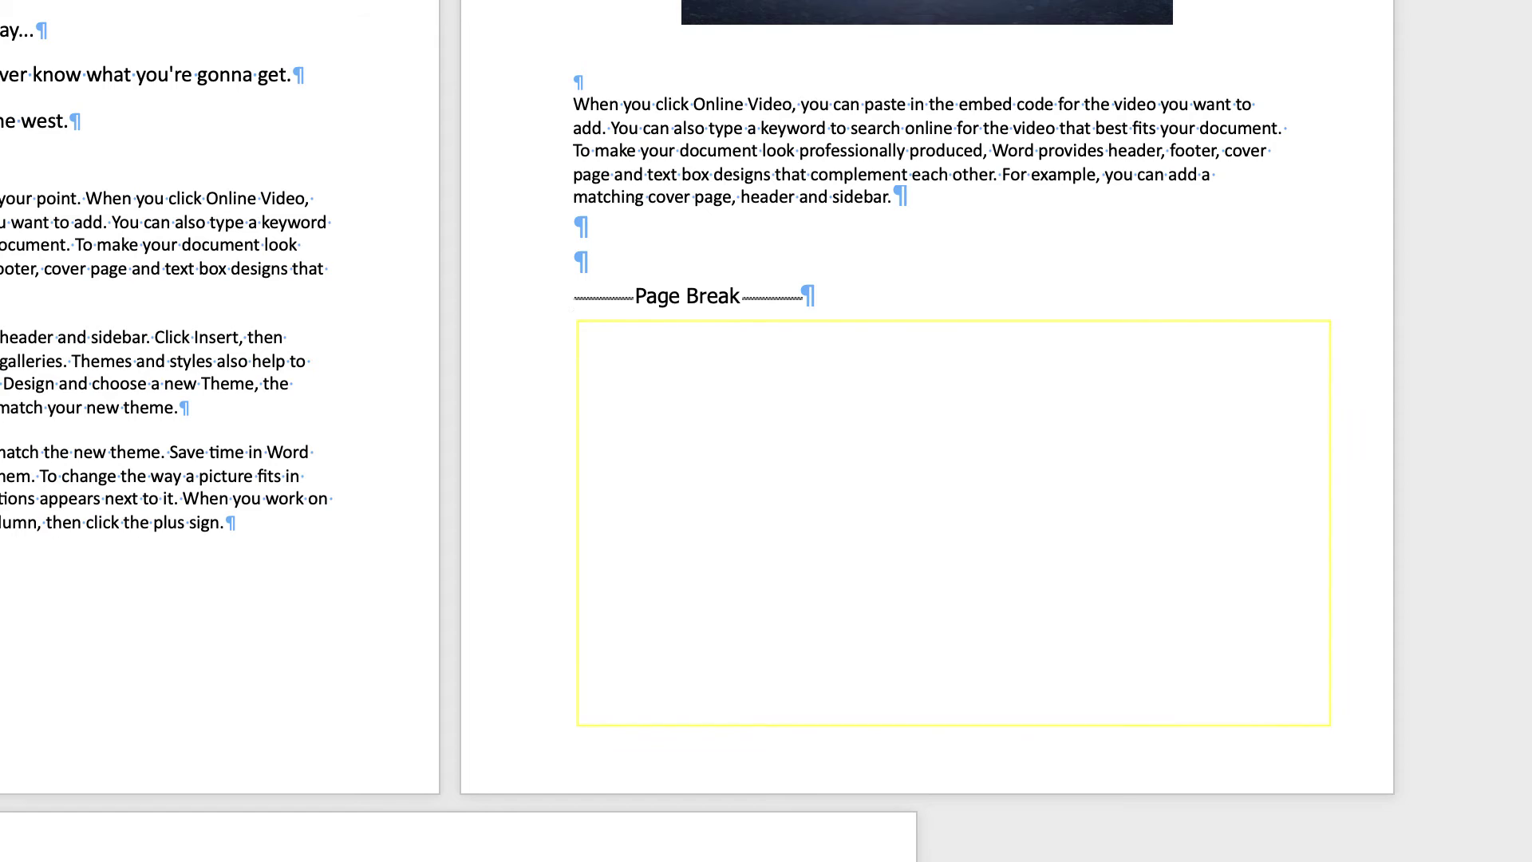
pyautogui.click(574, 261)
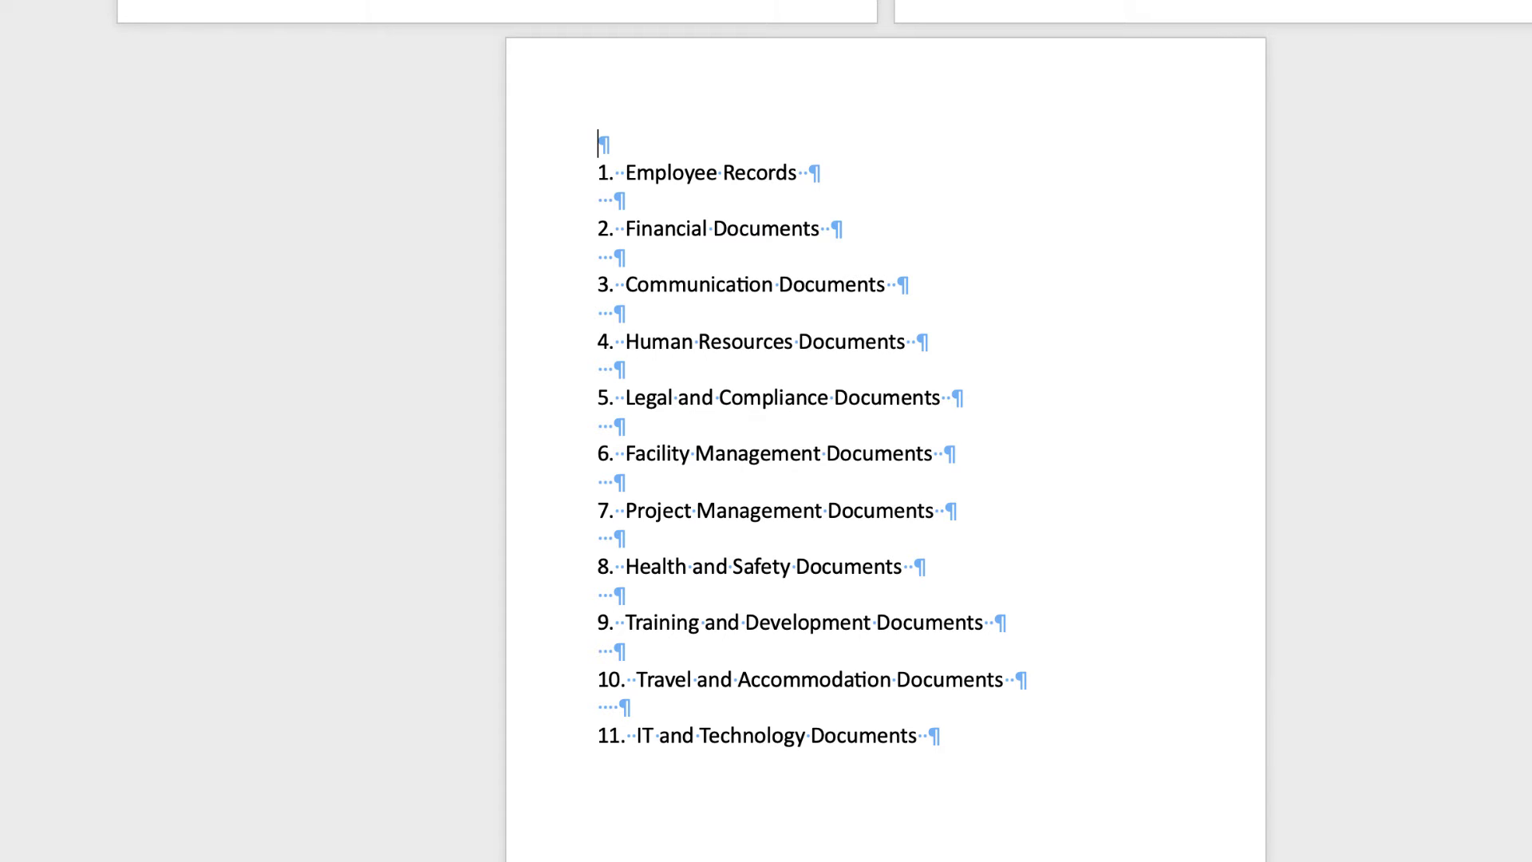
# Step: Delete the blank paragraphs between items 1 and 9 of the document-types list on page 3
pyautogui.tripleClick(611, 200)
pyautogui.press('BackSpace')
pyautogui.press('Down')
pyautogui.hotkey('shift', 'Down')
pyautogui.press('BackSpace')
pyautogui.press('Down')
pyautogui.hotkey('shift', 'Down')
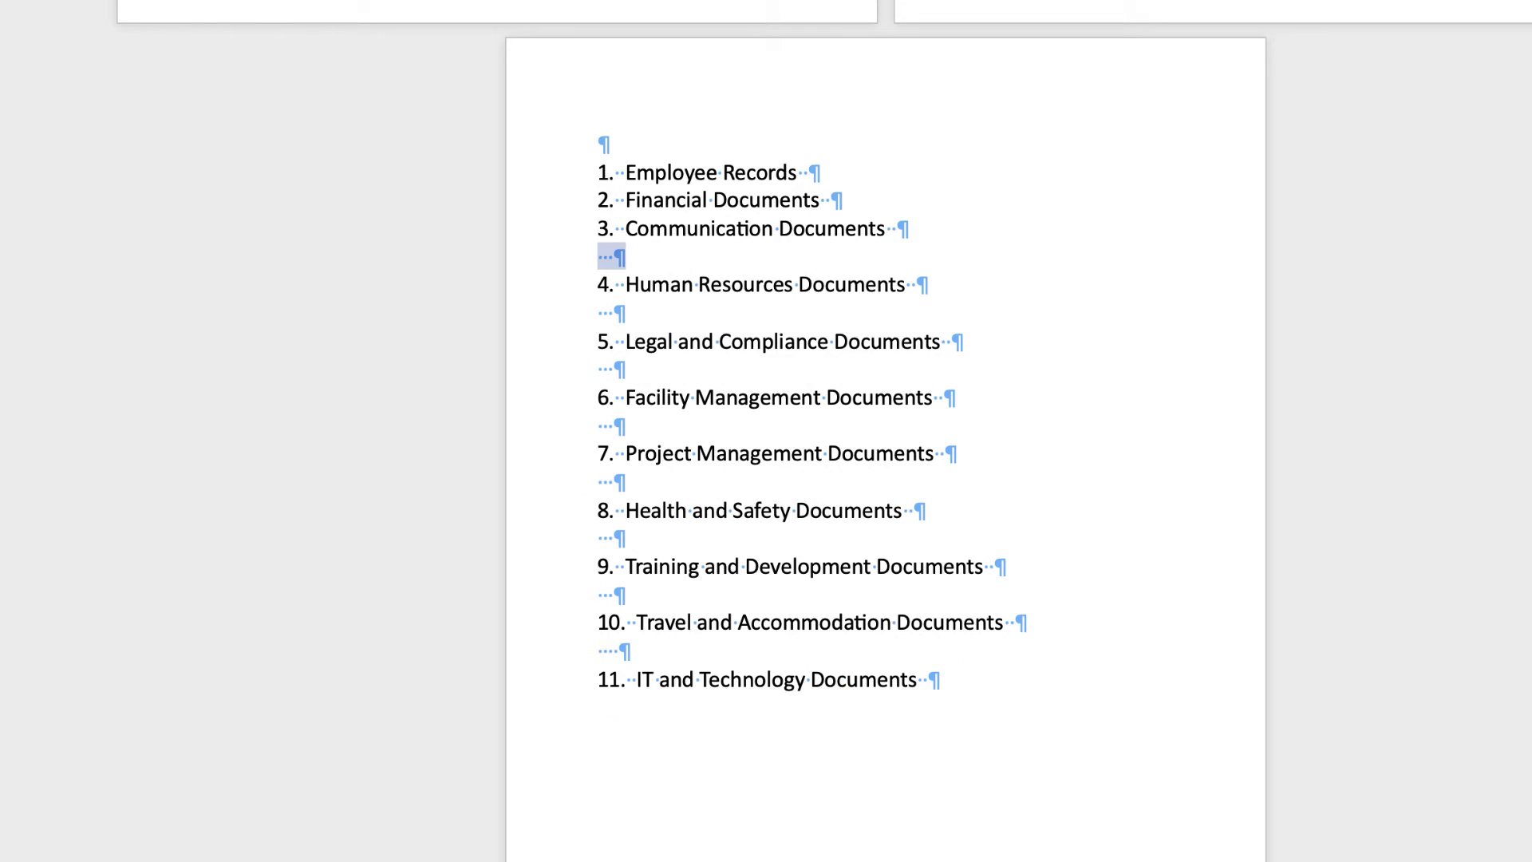
pyautogui.press('BackSpace')
pyautogui.press('Down')
pyautogui.hotkey('shift', 'Down')
pyautogui.press('BackSpace')
pyautogui.press('Down')
pyautogui.hotkey('shift', 'Down')
pyautogui.press('BackSpace')
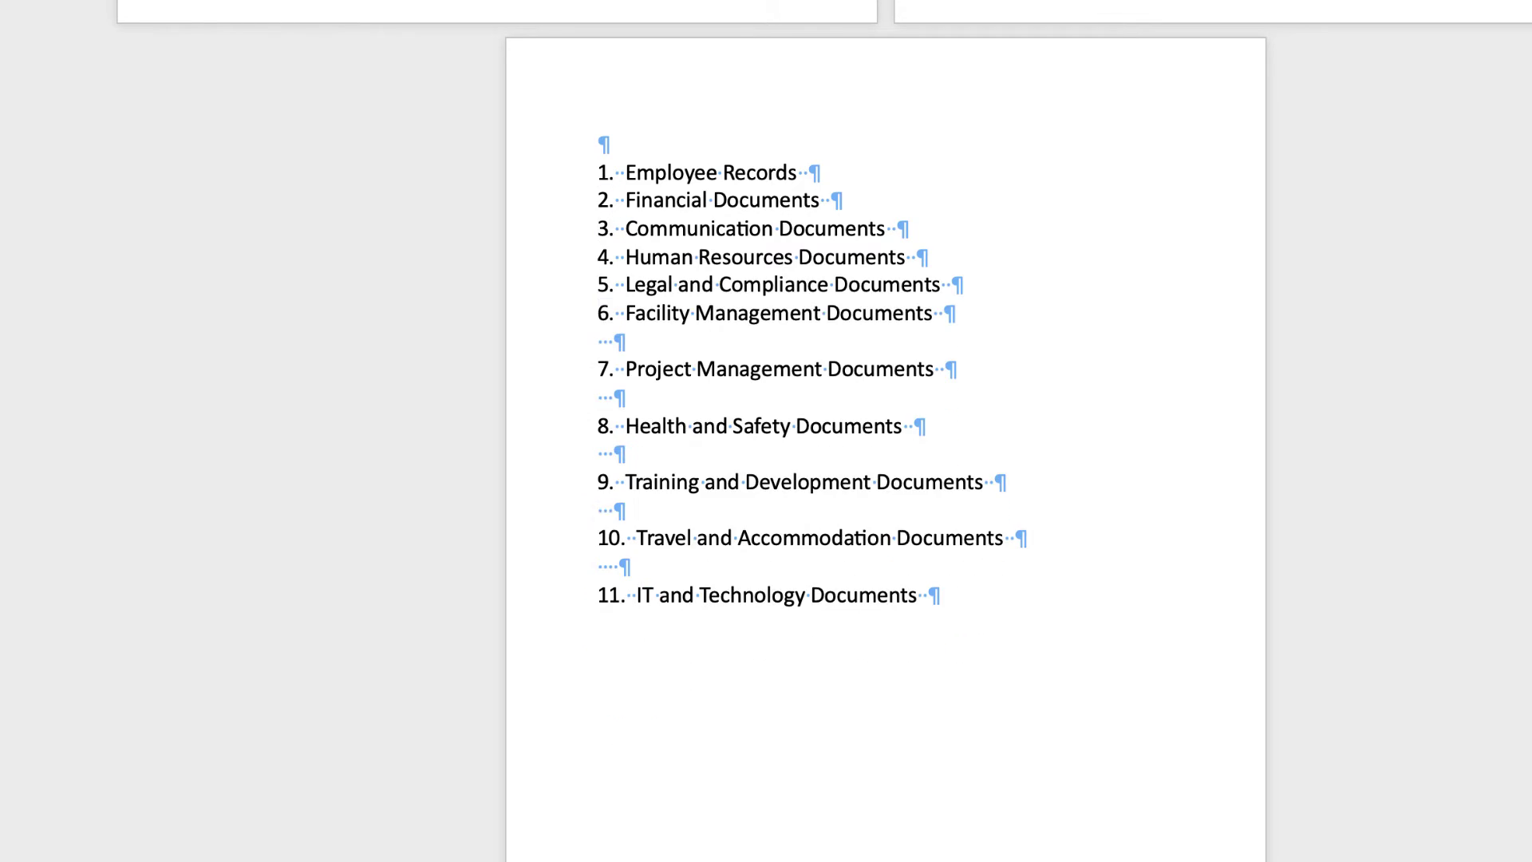
pyautogui.press('Down')
pyautogui.hotkey('shift', 'Down')
pyautogui.press('BackSpace')
pyautogui.press('Down')
pyautogui.hotkey('shift', 'Down')
pyautogui.press('BackSpace')
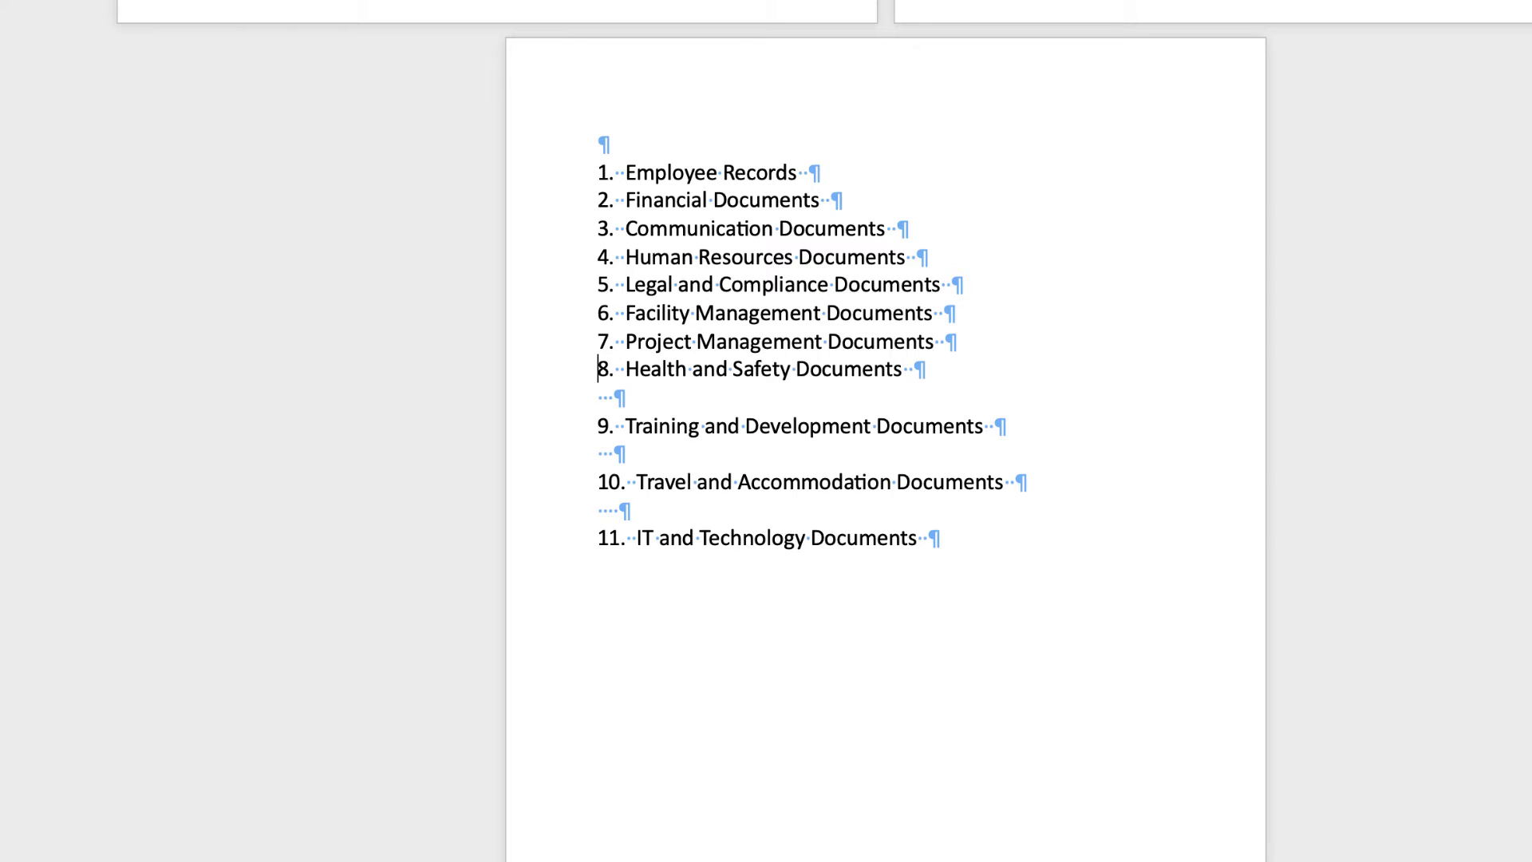
pyautogui.press('Down')
pyautogui.hotkey('shift', 'Down')
pyautogui.press('BackSpace')
pyautogui.hotkey('shift', 'End')
pyautogui.press('BackSpace')
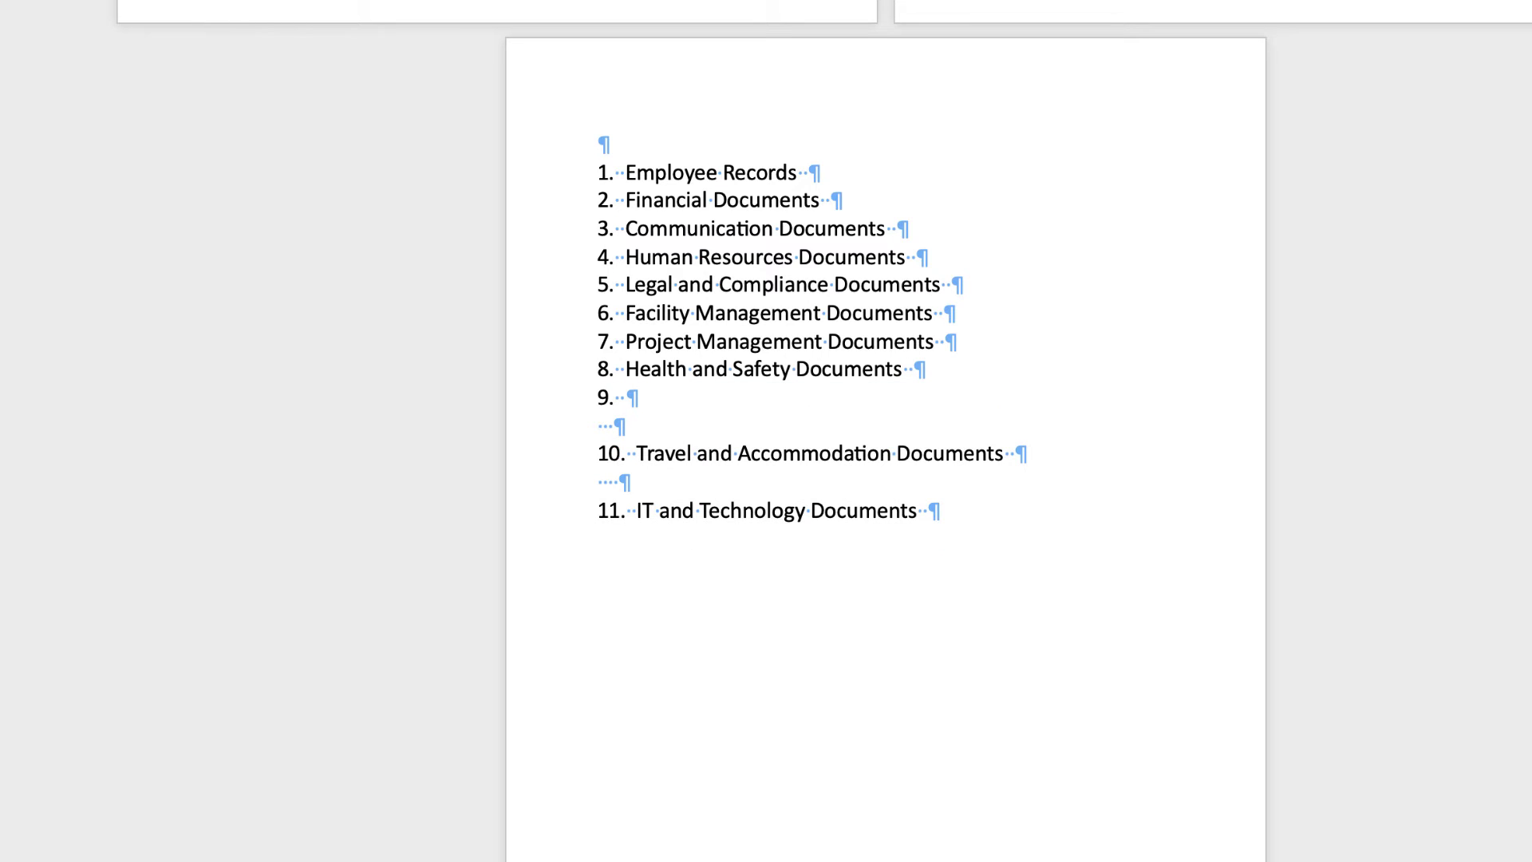
pyautogui.press('super+z')
# Step: Delete the remaining blank paragraphs above Travel and Accommodation Documents and IT and Technology Documents
pyautogui.press('Down')
pyautogui.hotkey('shift', 'Down')
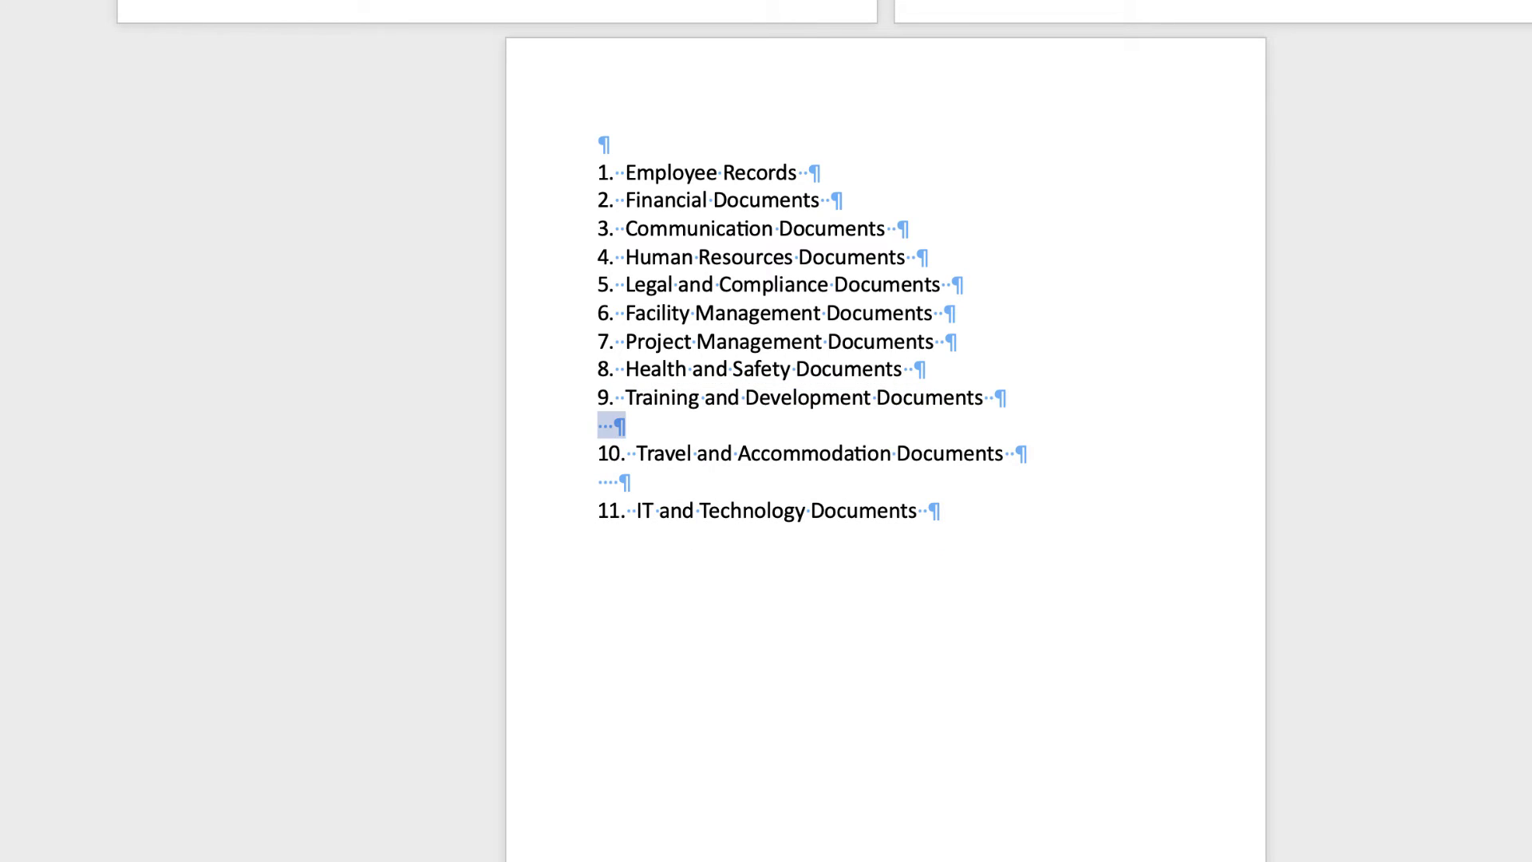
pyautogui.press('BackSpace')
pyautogui.press('BackSpace')
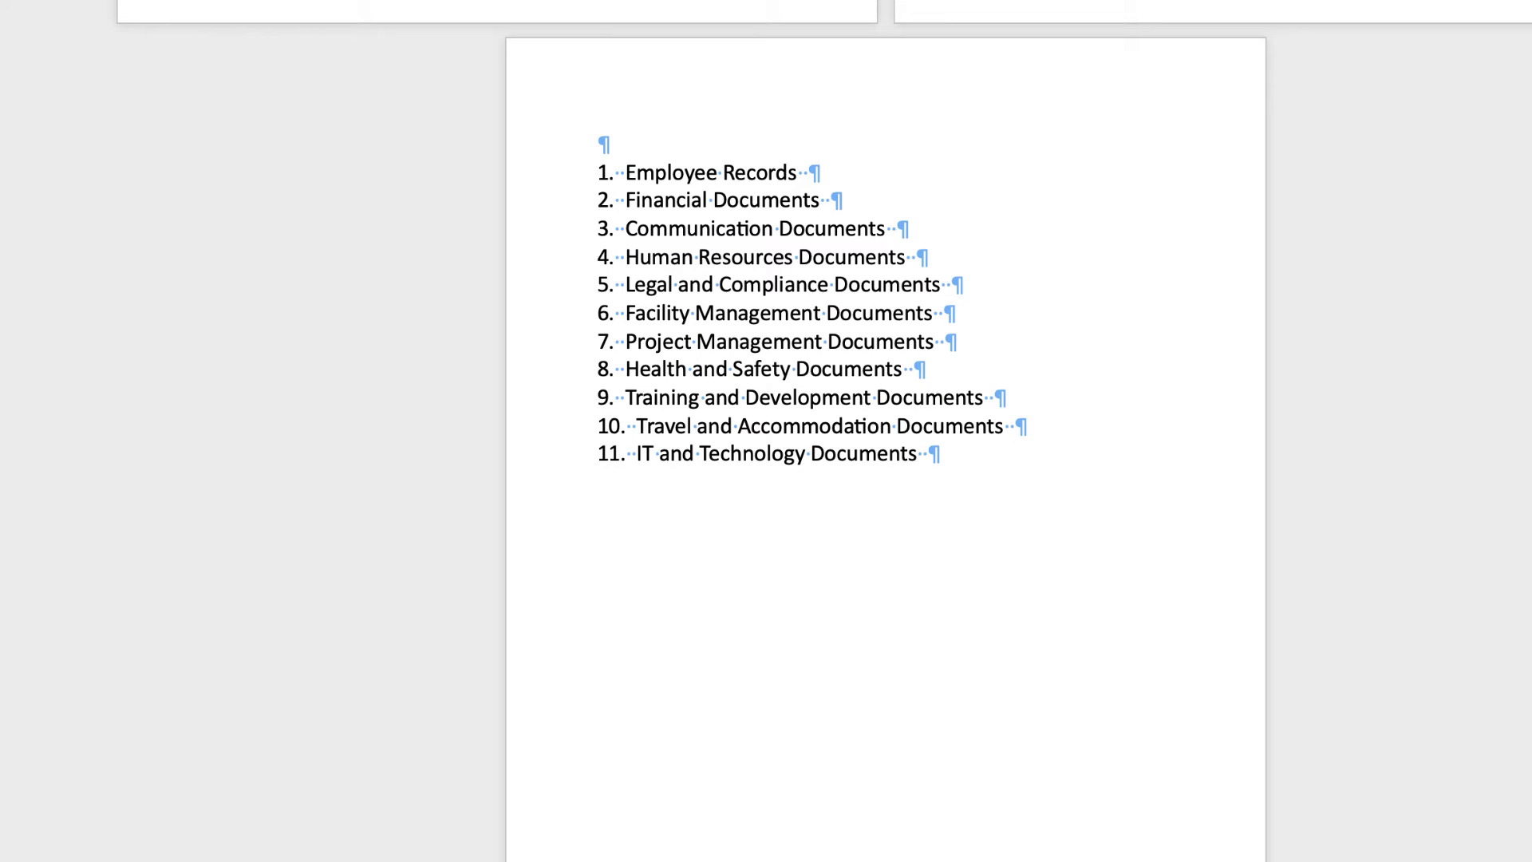
# Step: Set the line spacing of the whole document-types list, items 1 to 11, to 1.15
pyautogui.hotkey('shift', 'Up')
pyautogui.hotkey('shift', 'Up')
pyautogui.hotkey('shift', 'Up')
pyautogui.hotkey('shift', 'Up')
pyautogui.hotkey('shift', 'Up')
pyautogui.hotkey('shift', 'Up')
pyautogui.hotkey('shift', 'Up')
pyautogui.hotkey('shift', 'Up')
pyautogui.hotkey('shift', 'Up')
pyautogui.hotkey('shift', 'Up')
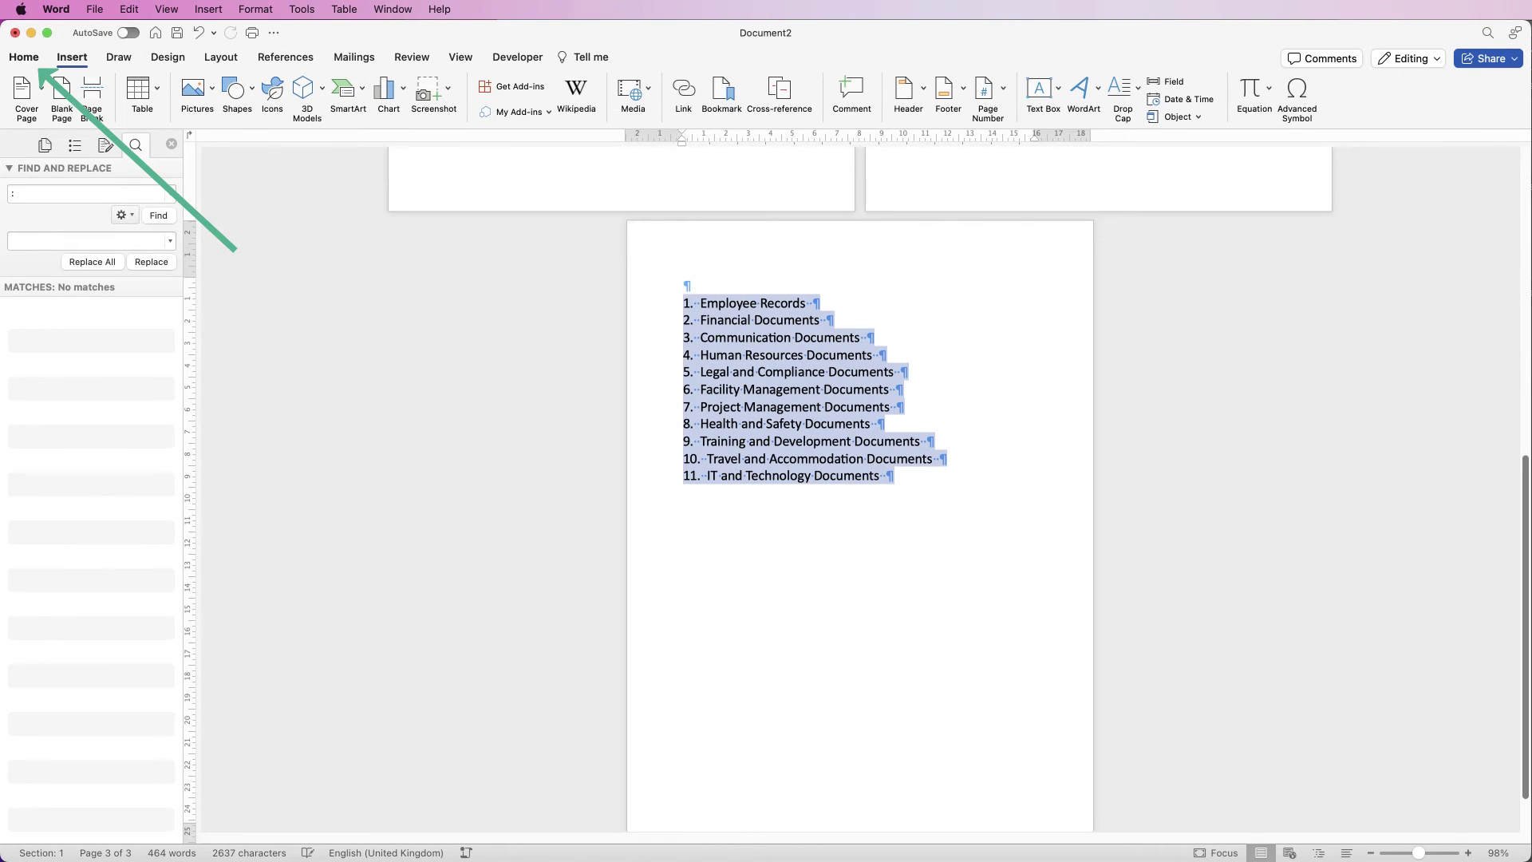
pyautogui.click(458, 111)
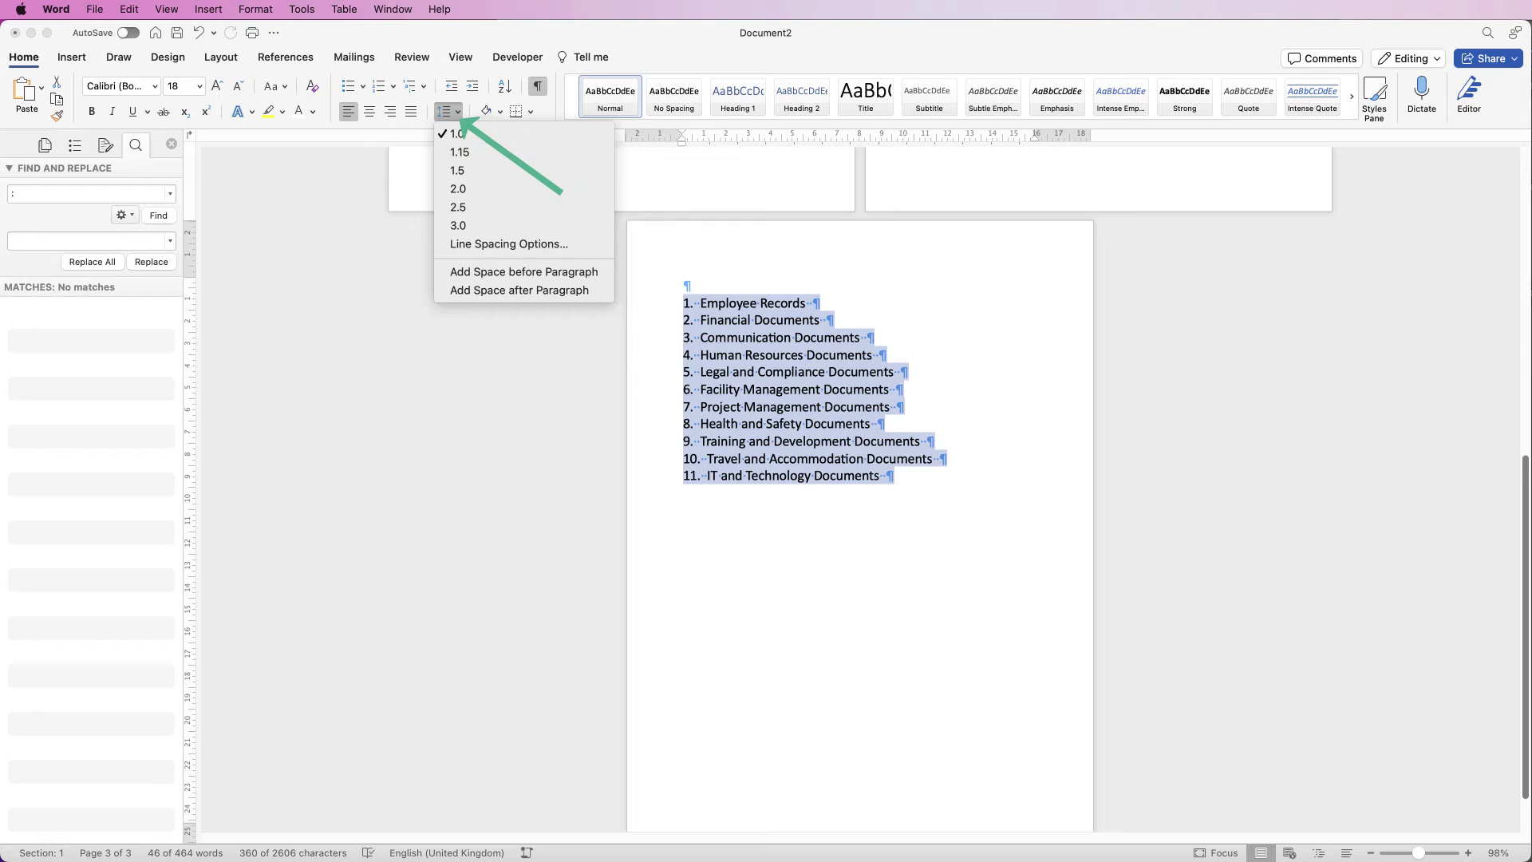
pyautogui.click(460, 152)
# Step: Try a line spacing of 1.5 on the selected document-types list
pyautogui.click(457, 111)
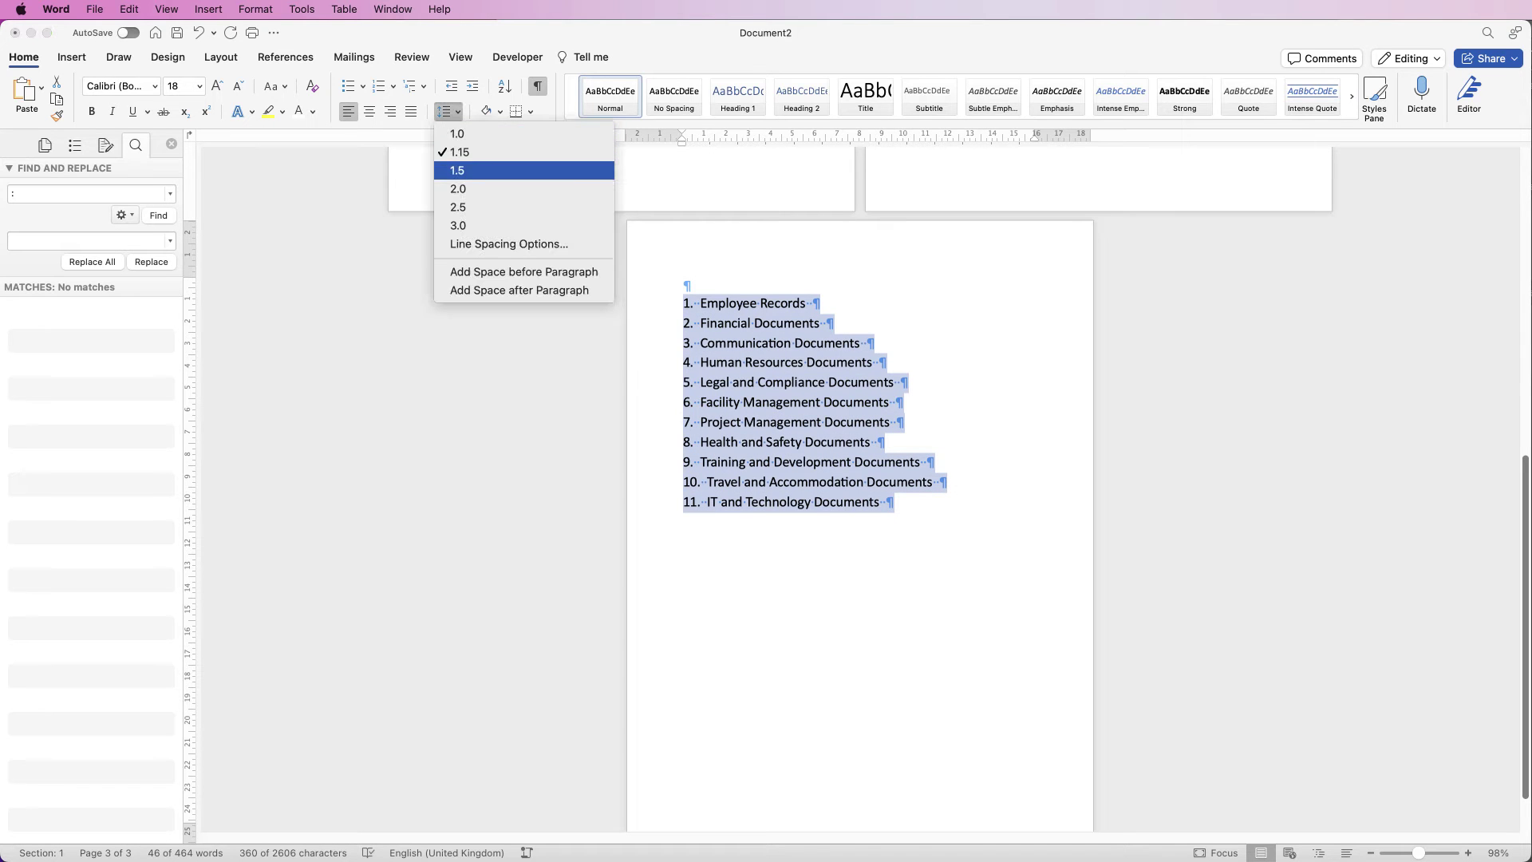
pyautogui.click(460, 170)
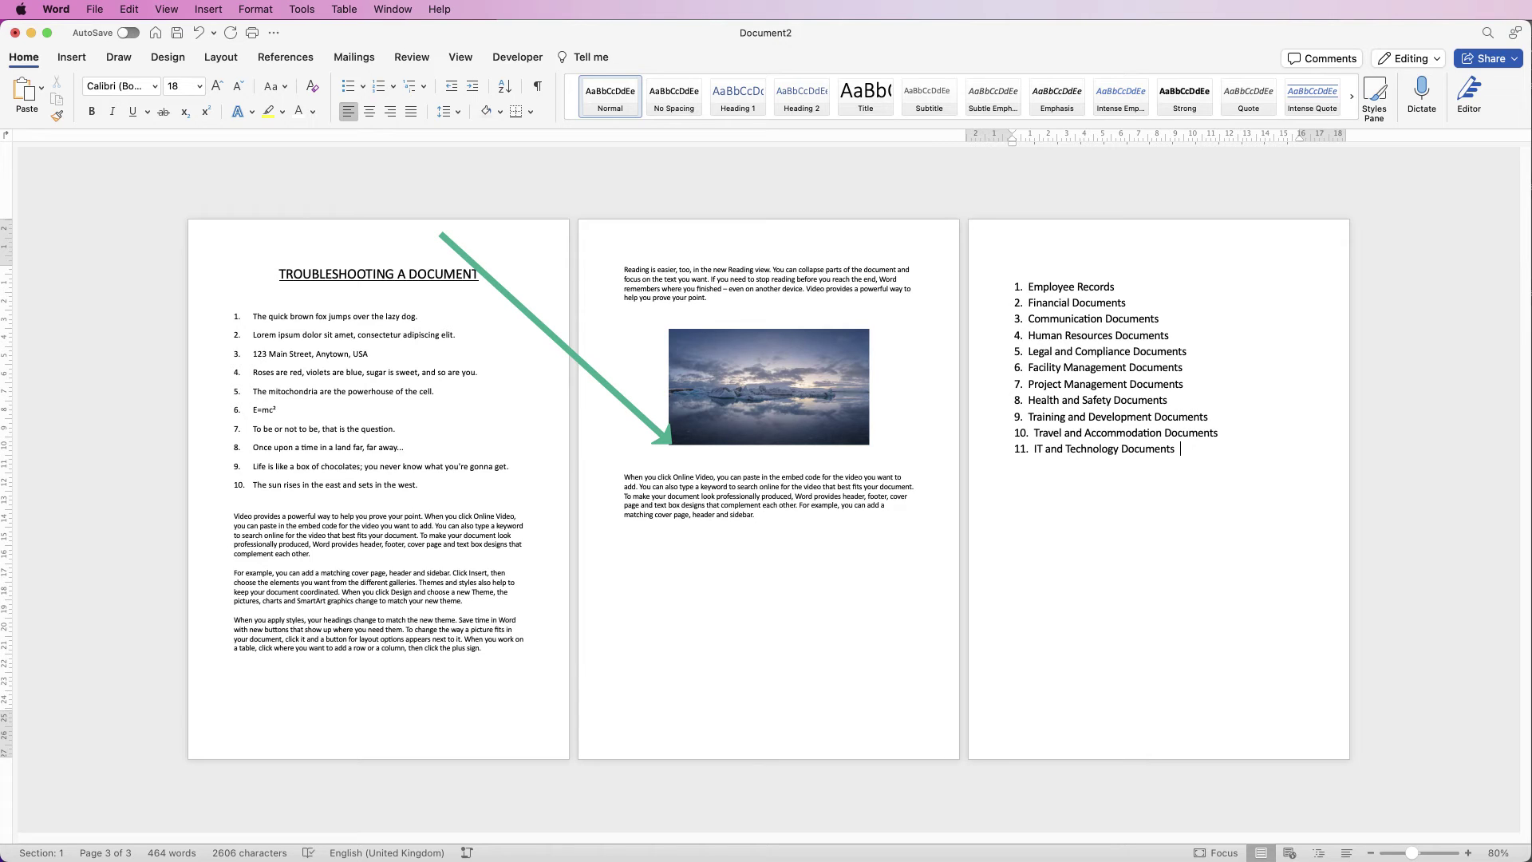
# Step: Start a caption for the landscape picture on page 2 and set its label to Figure
pyautogui.rightClick(750, 367)
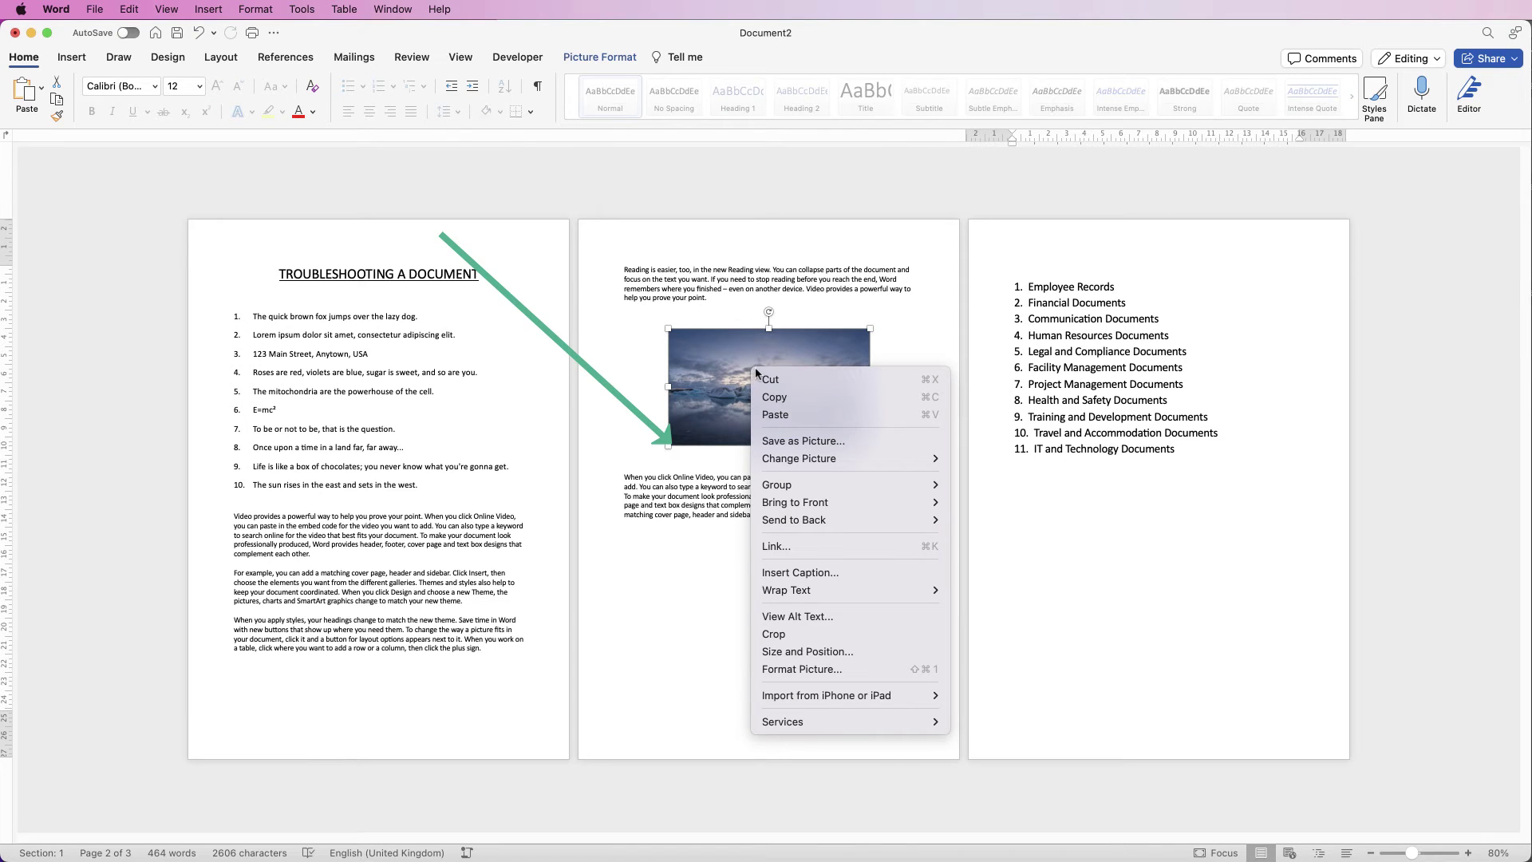
pyautogui.click(795, 573)
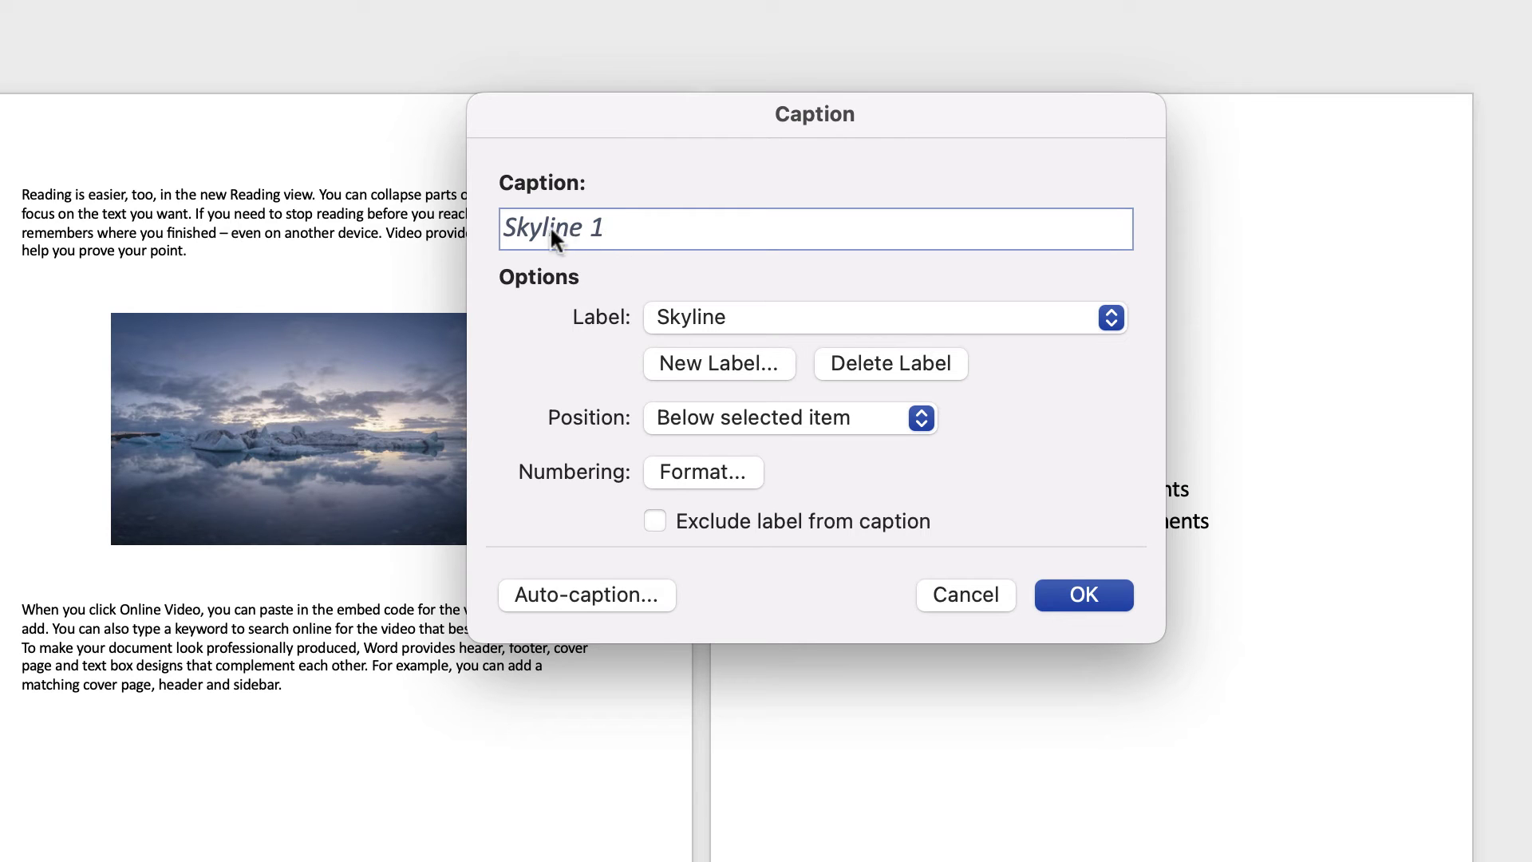
pyautogui.click(706, 321)
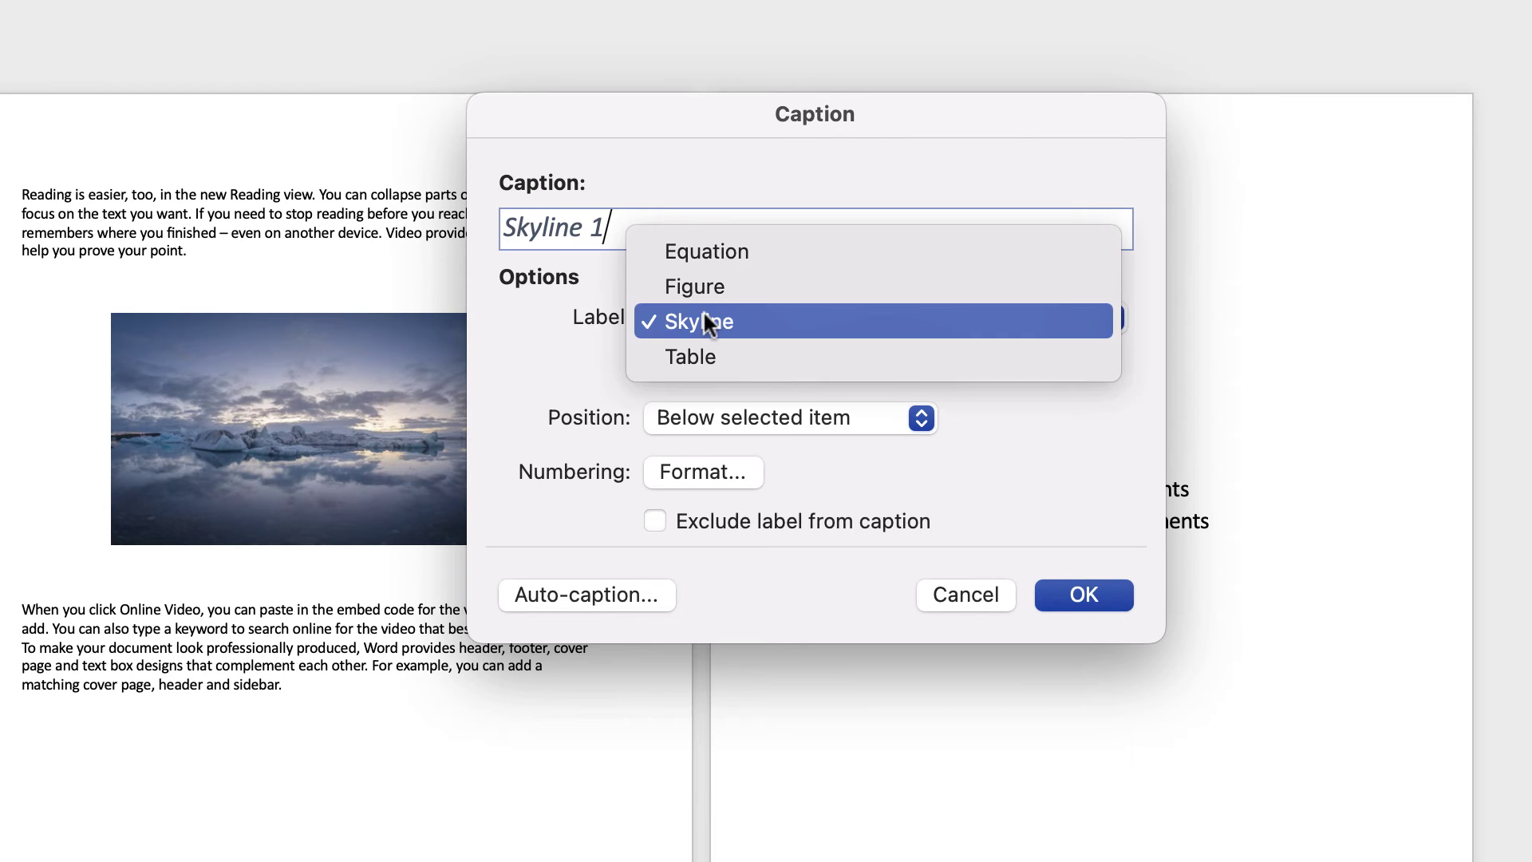
pyautogui.click(696, 288)
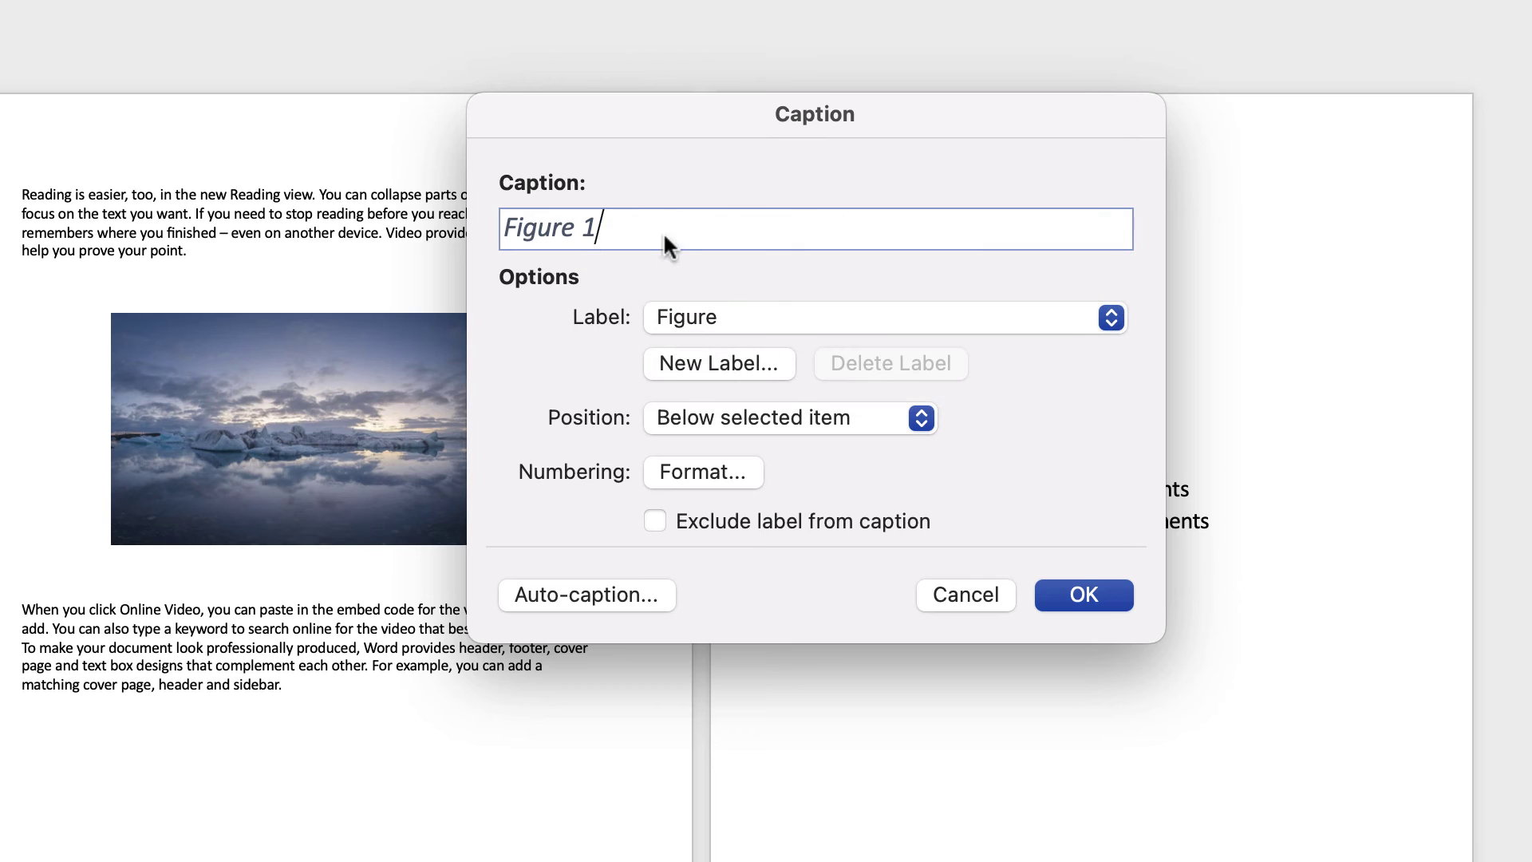
# Step: Check the available number formats for the caption numbering without changing them
pyautogui.click(689, 471)
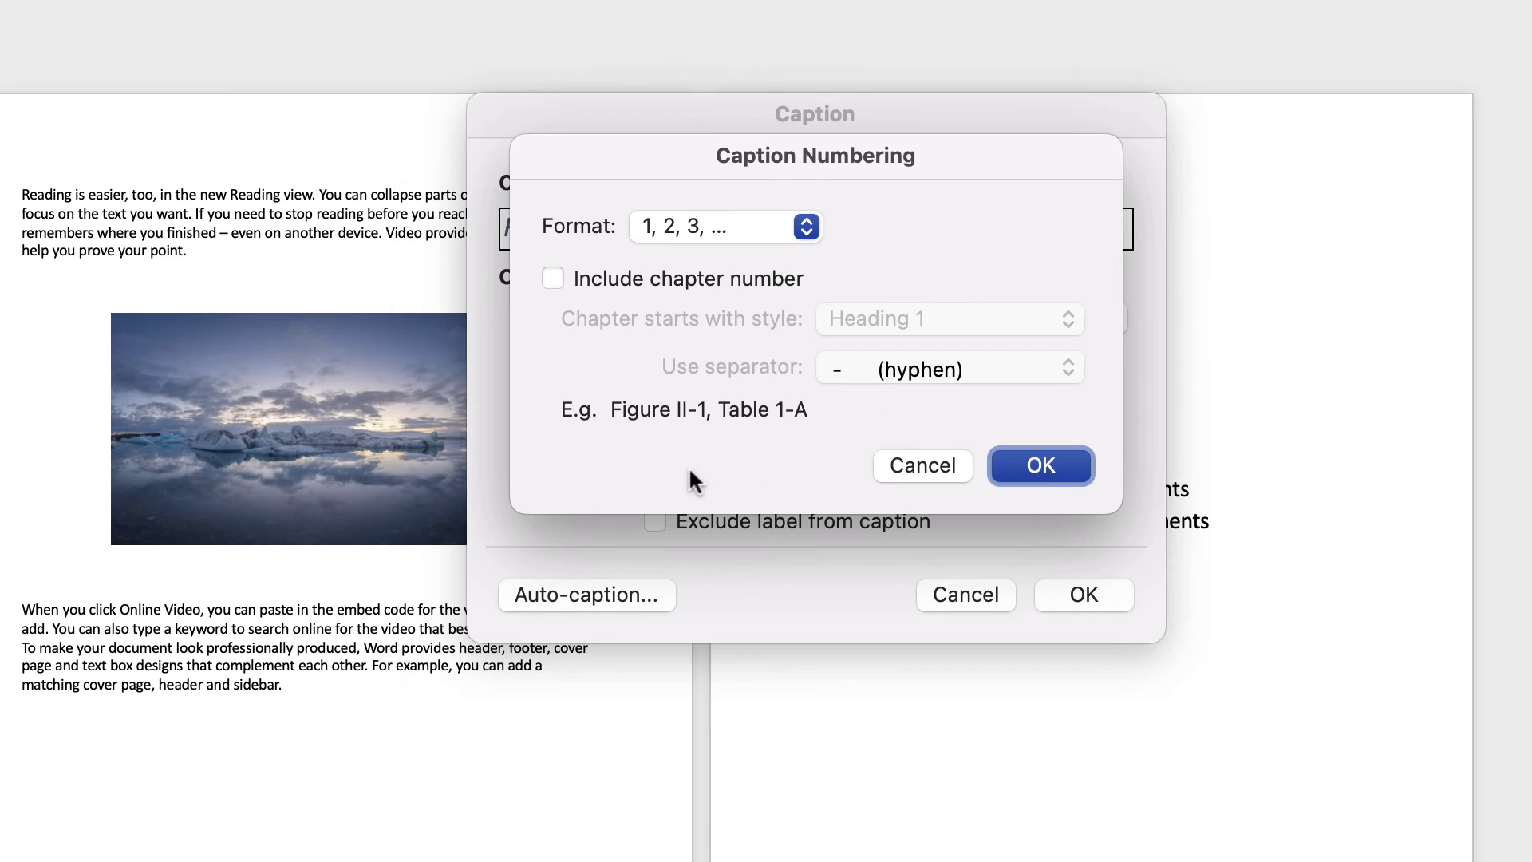
pyautogui.click(764, 226)
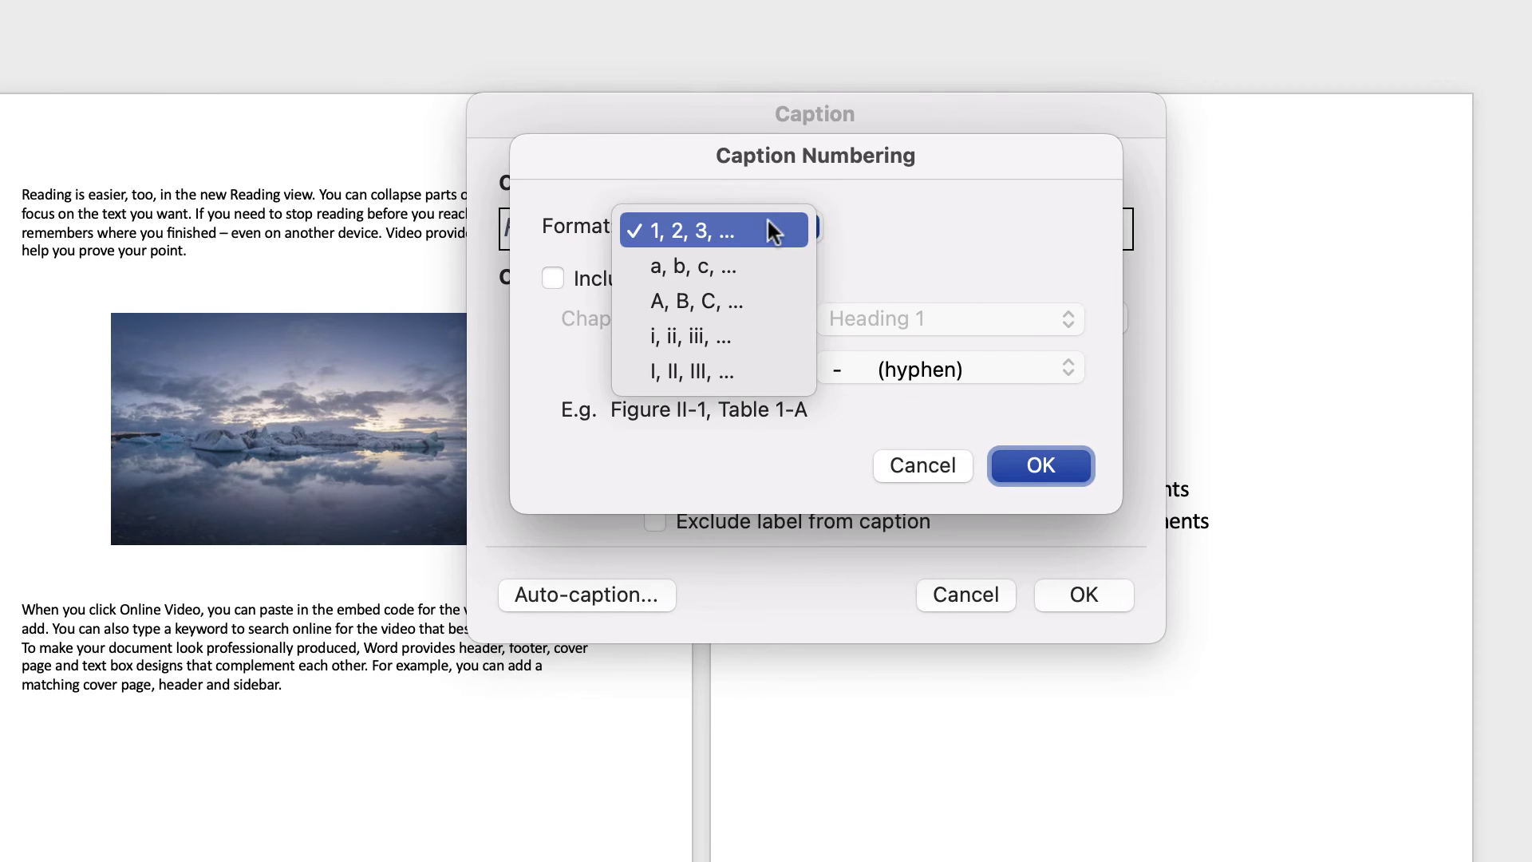
pyautogui.click(772, 225)
pyautogui.click(925, 466)
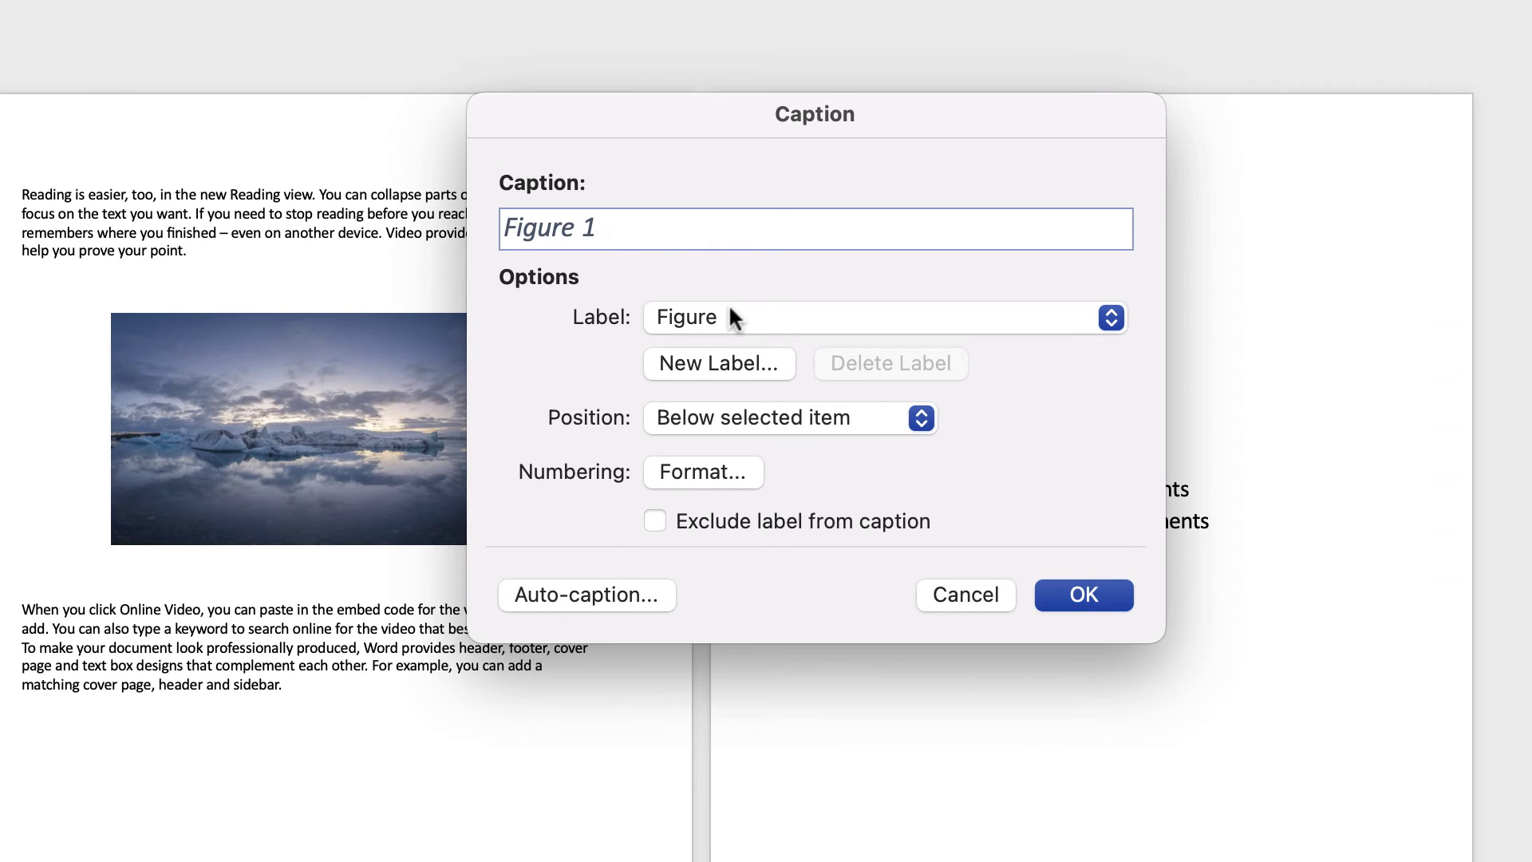
# Step: Append "- Skyline" to the Figure 1 caption text and insert the caption below the picture
pyautogui.write('- Skyline')
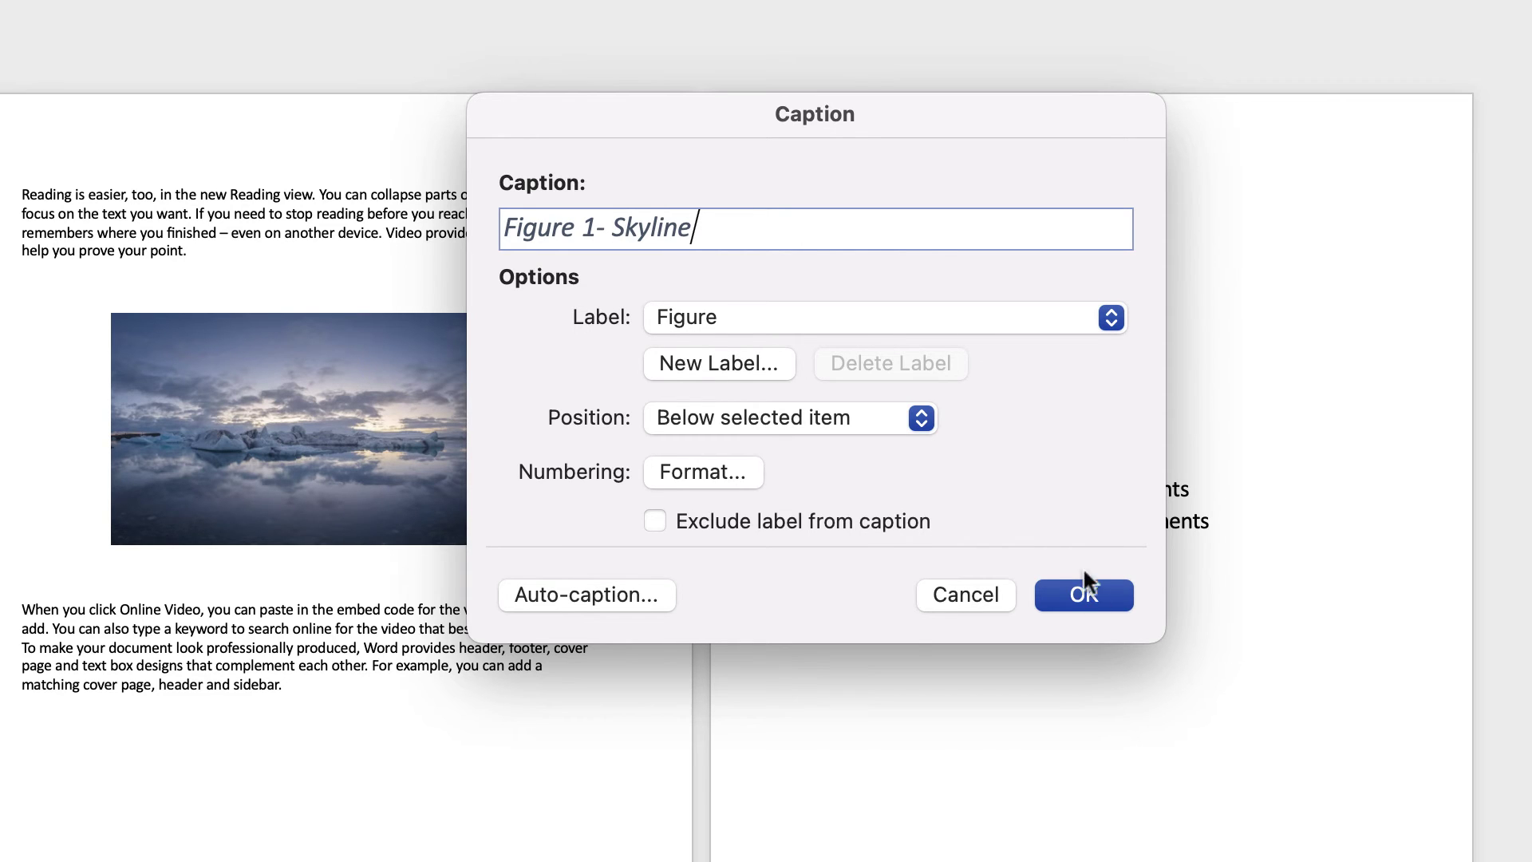
pyautogui.press('Return')
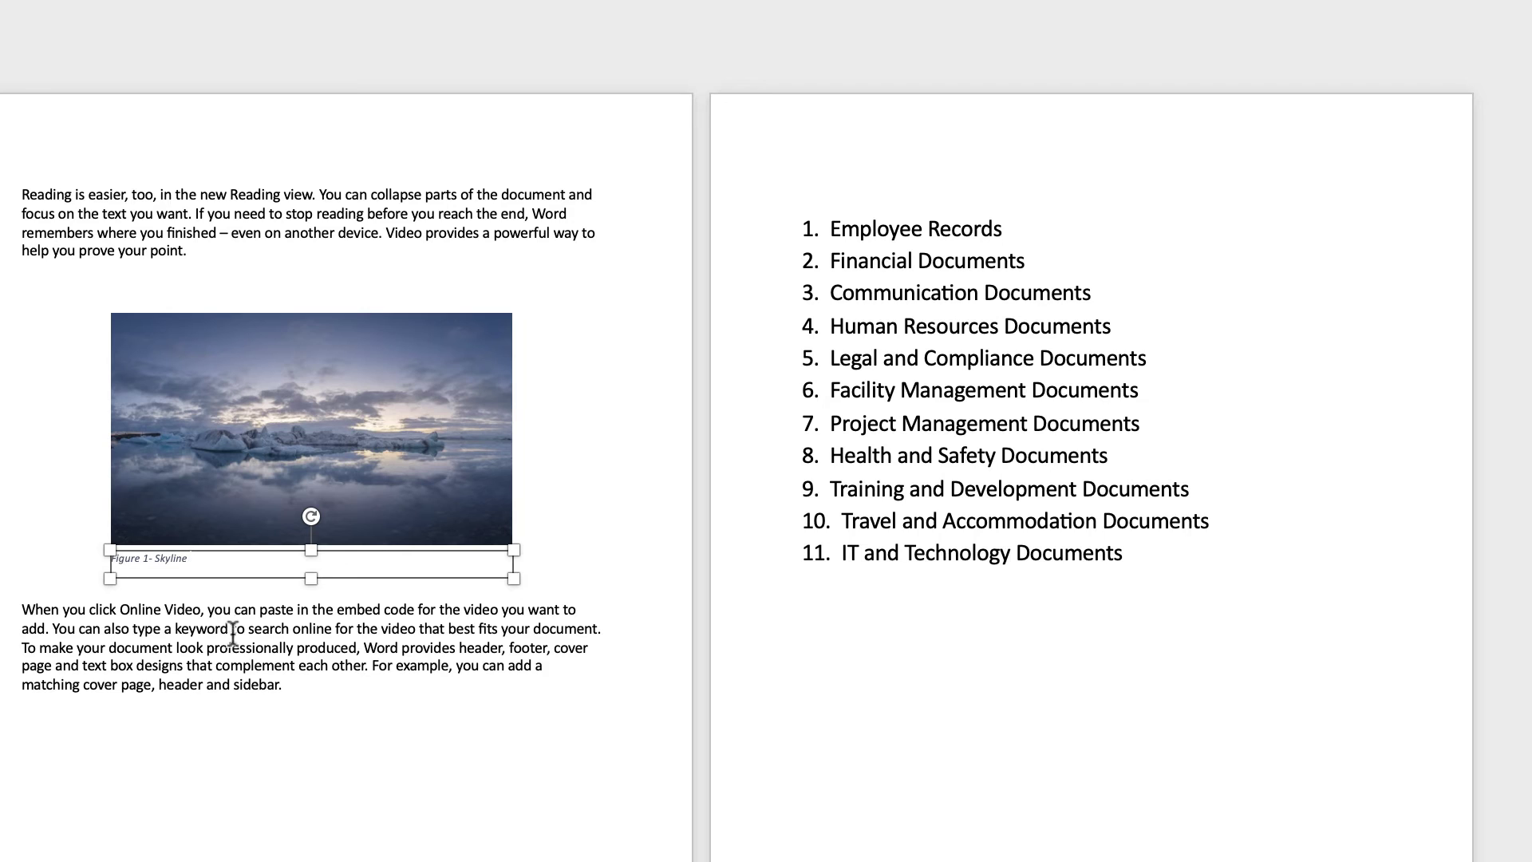
pyautogui.click(214, 757)
# Step: Format the whole caption below the picture in Aharoni, size 12, without italics
pyautogui.click(165, 554)
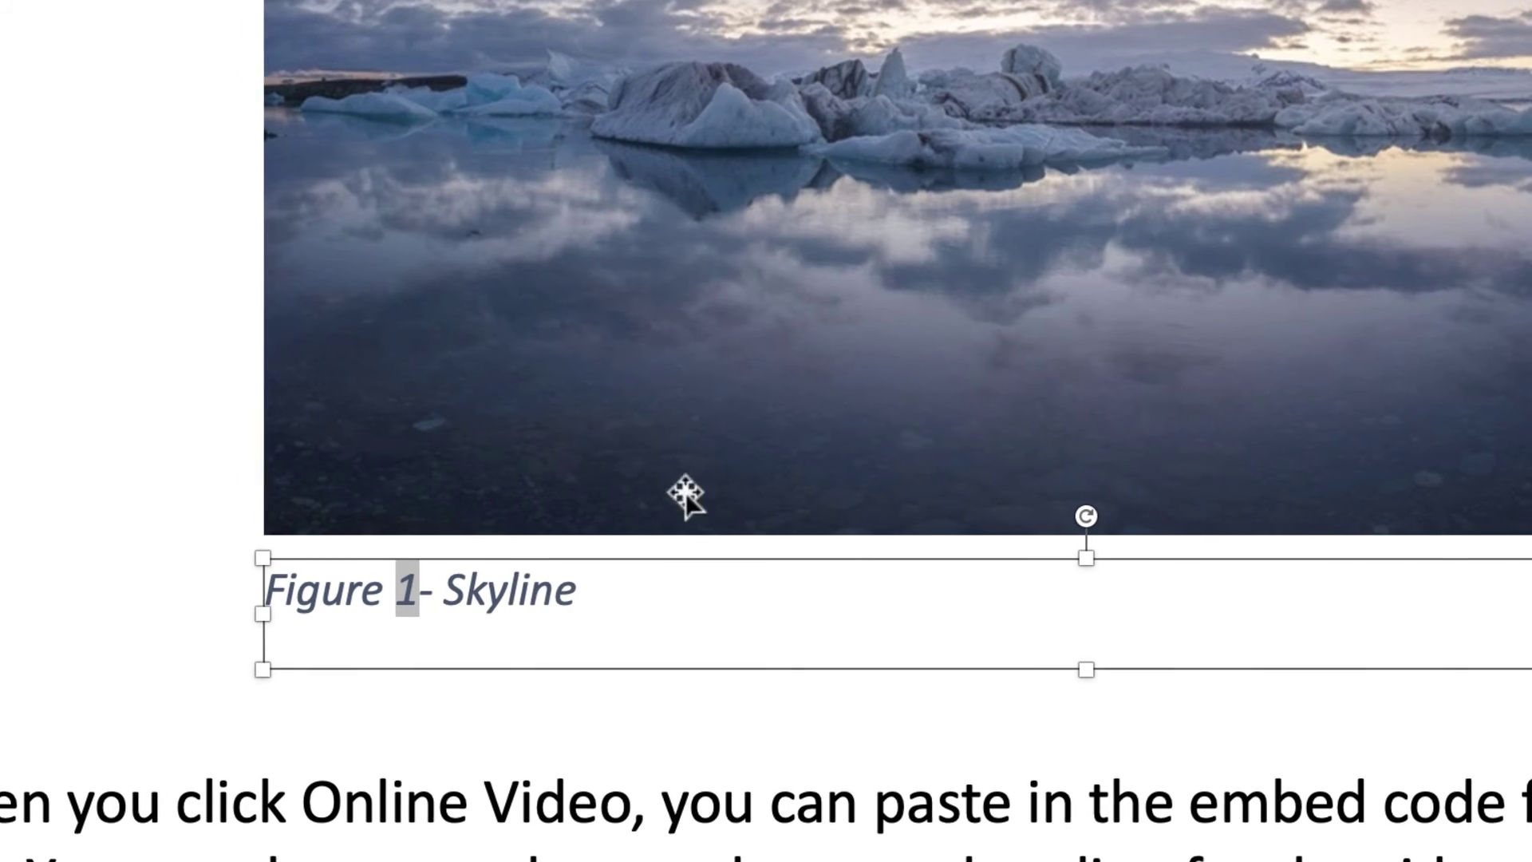
pyautogui.click(619, 602)
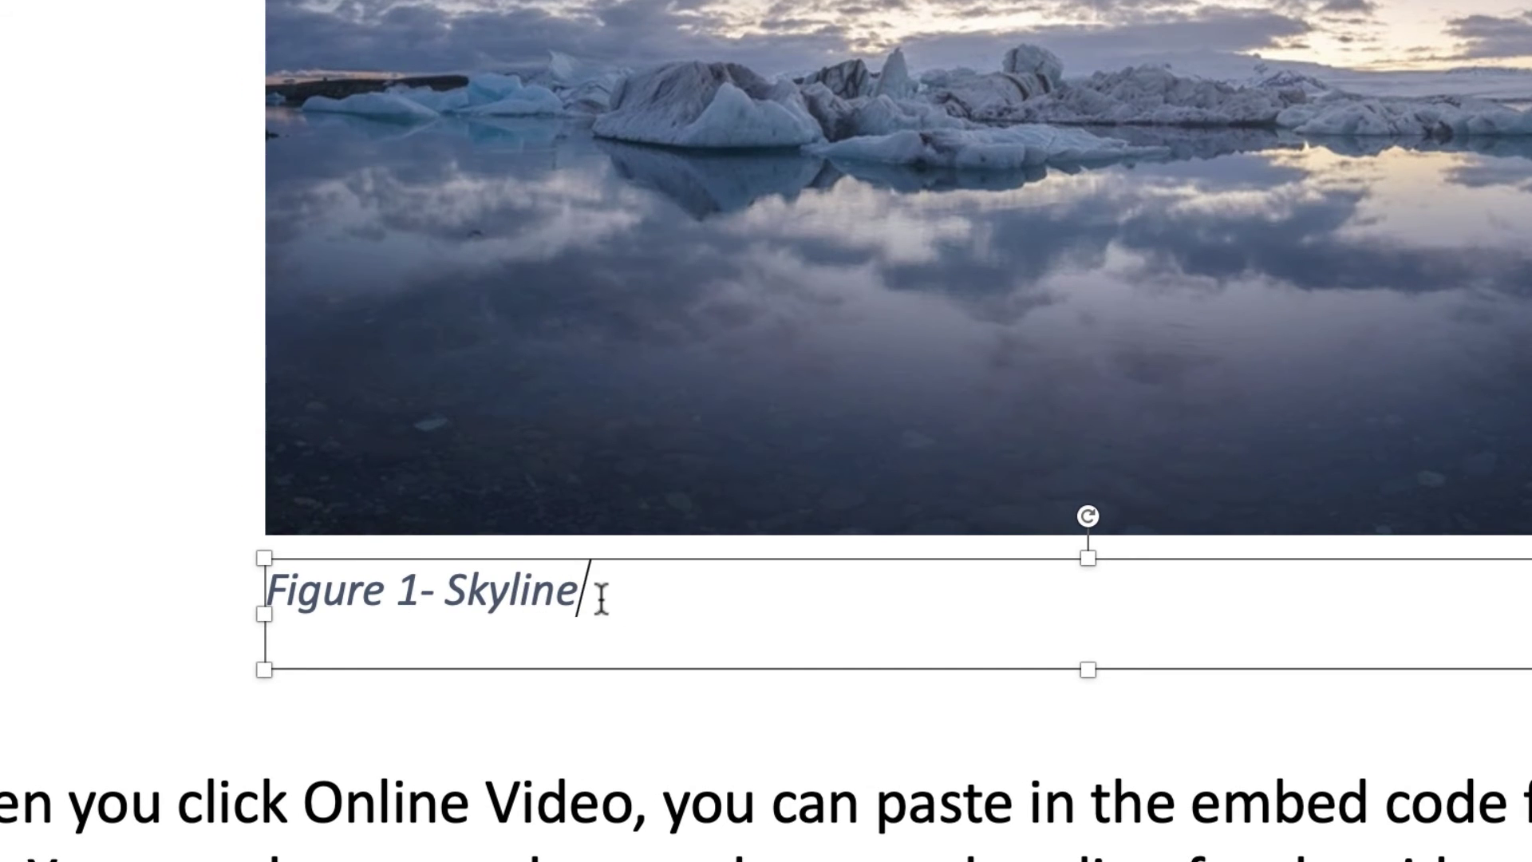
pyautogui.moveTo(602, 598); pyautogui.dragTo(339, 592)
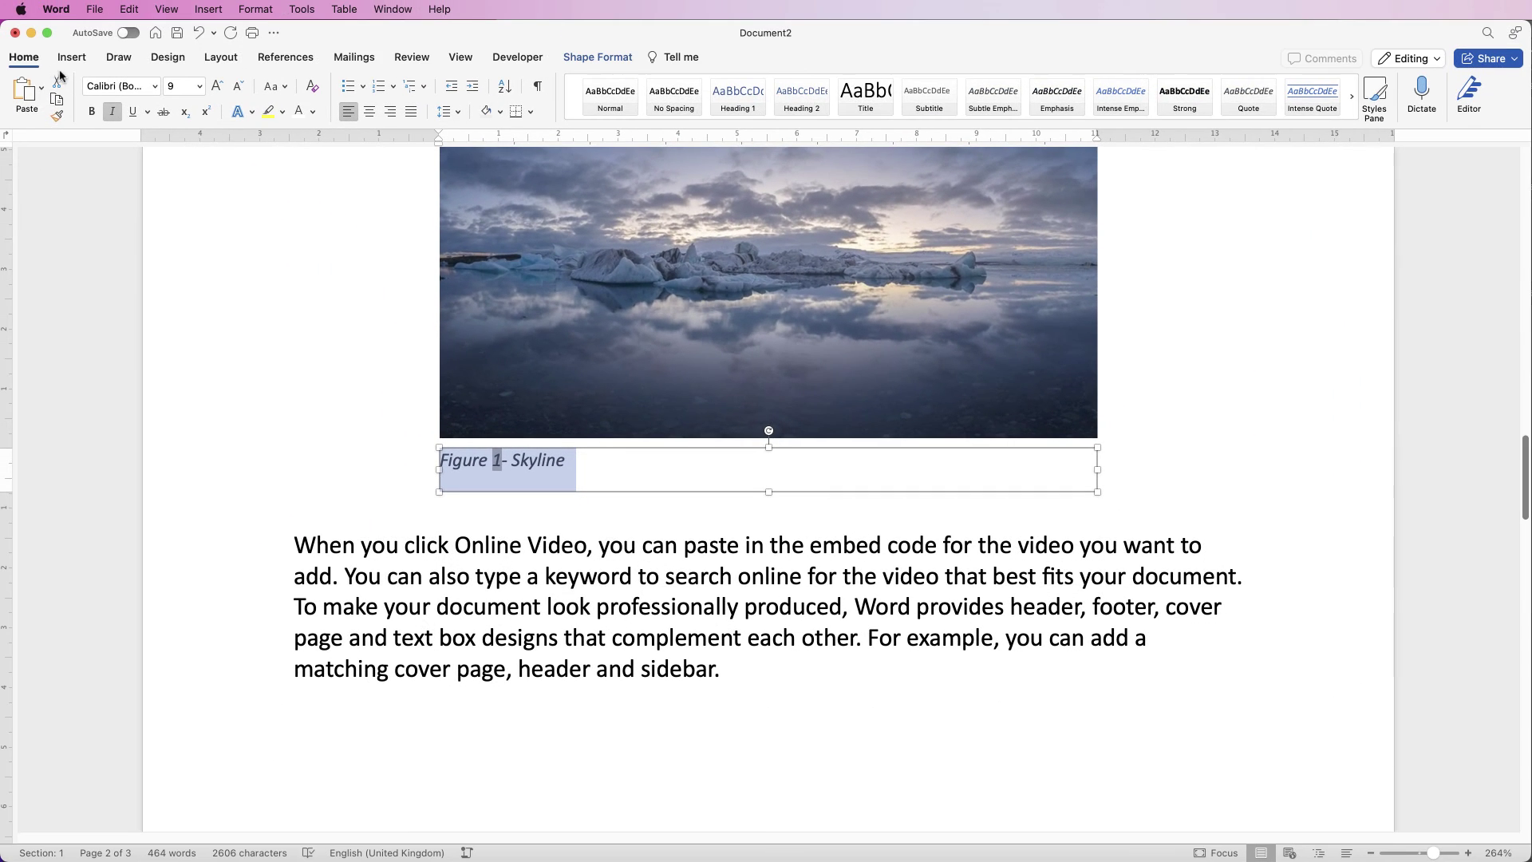
pyautogui.click(154, 86)
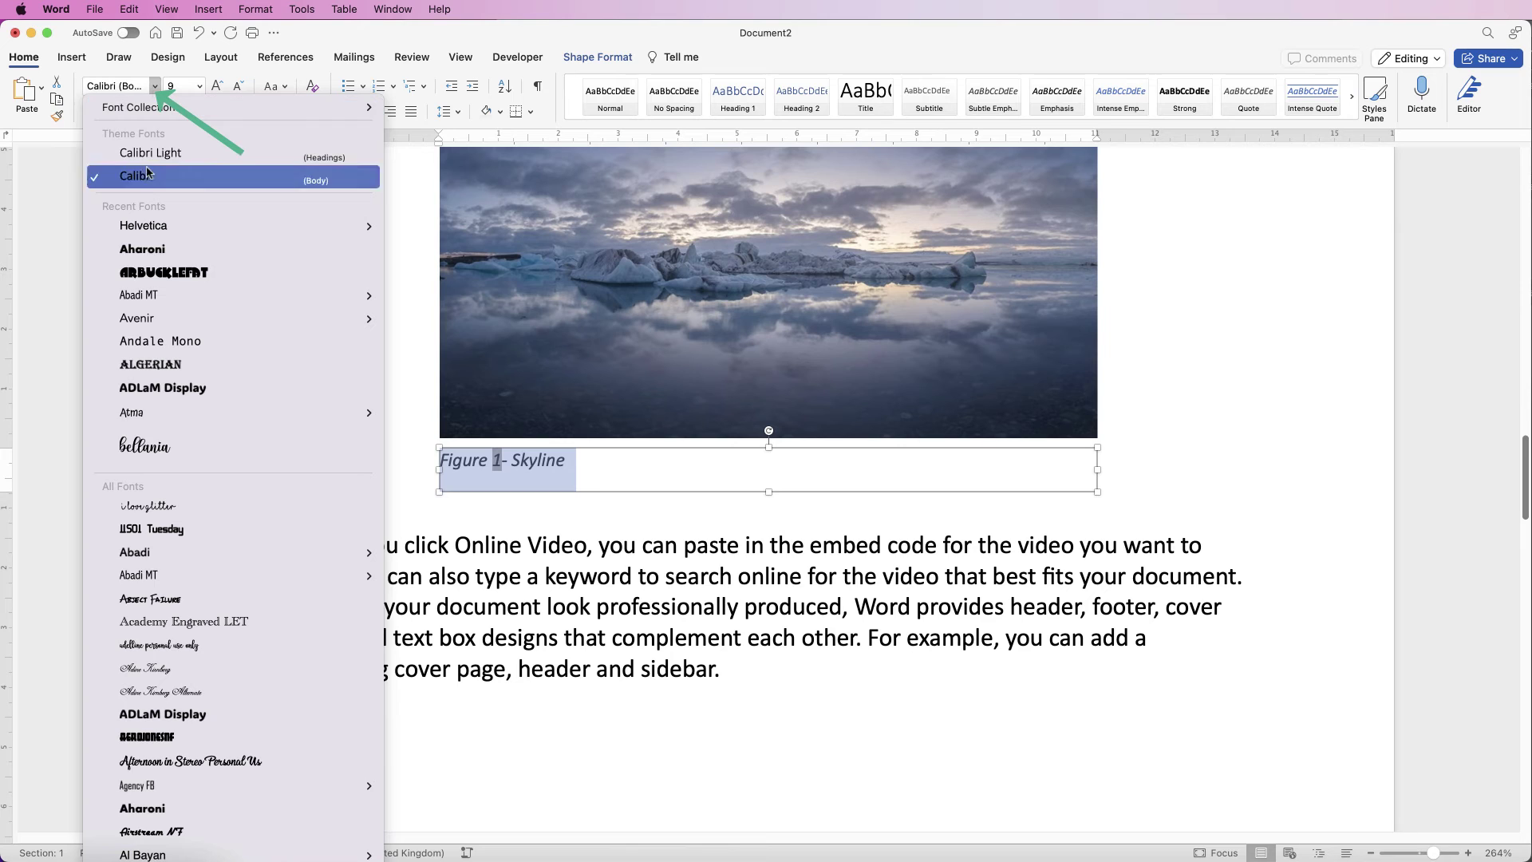
pyautogui.click(156, 247)
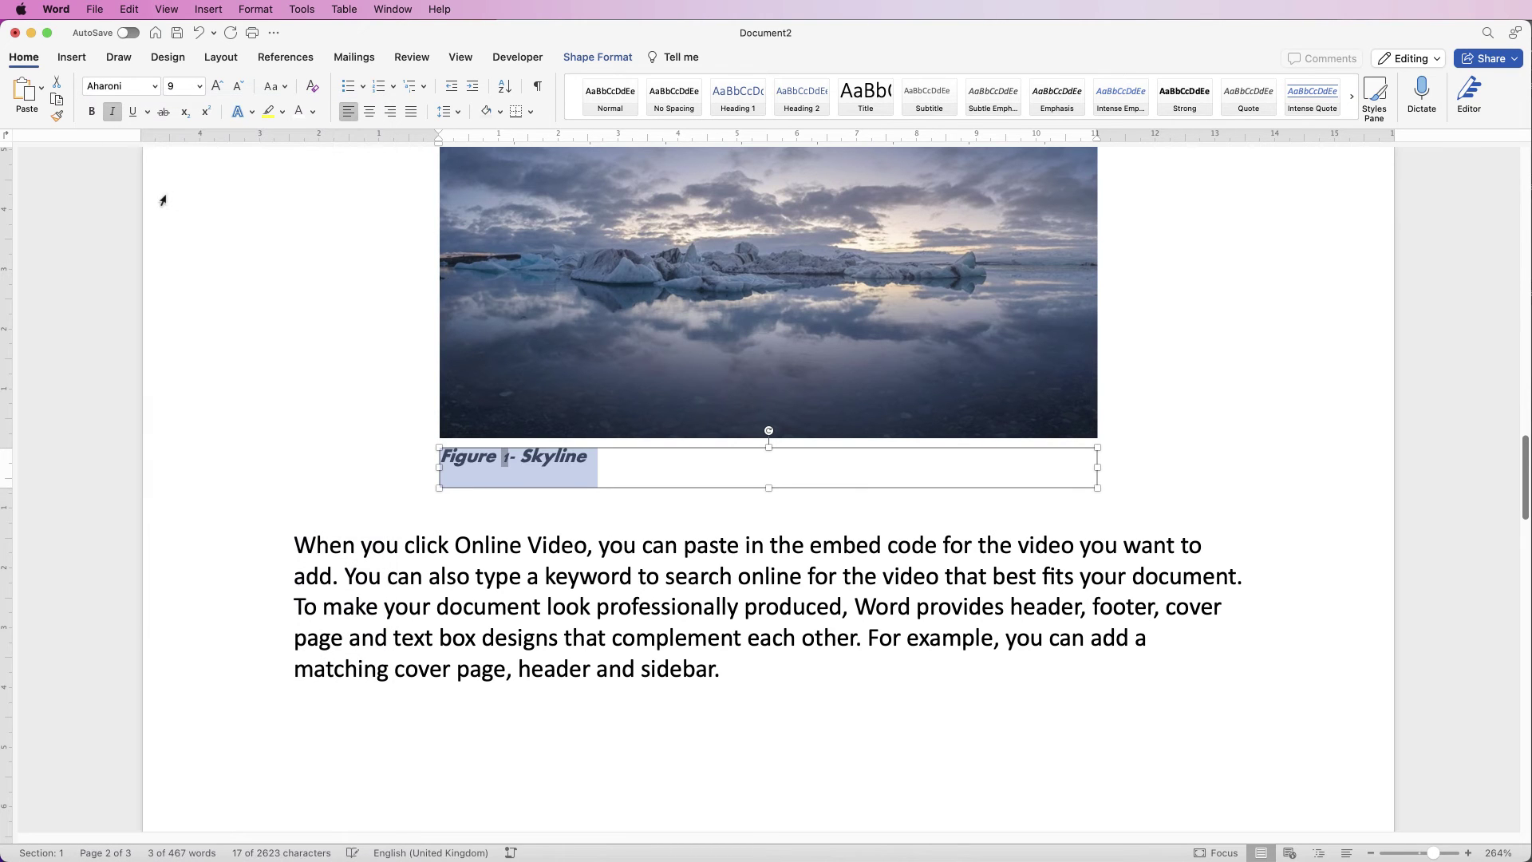
pyautogui.click(199, 86)
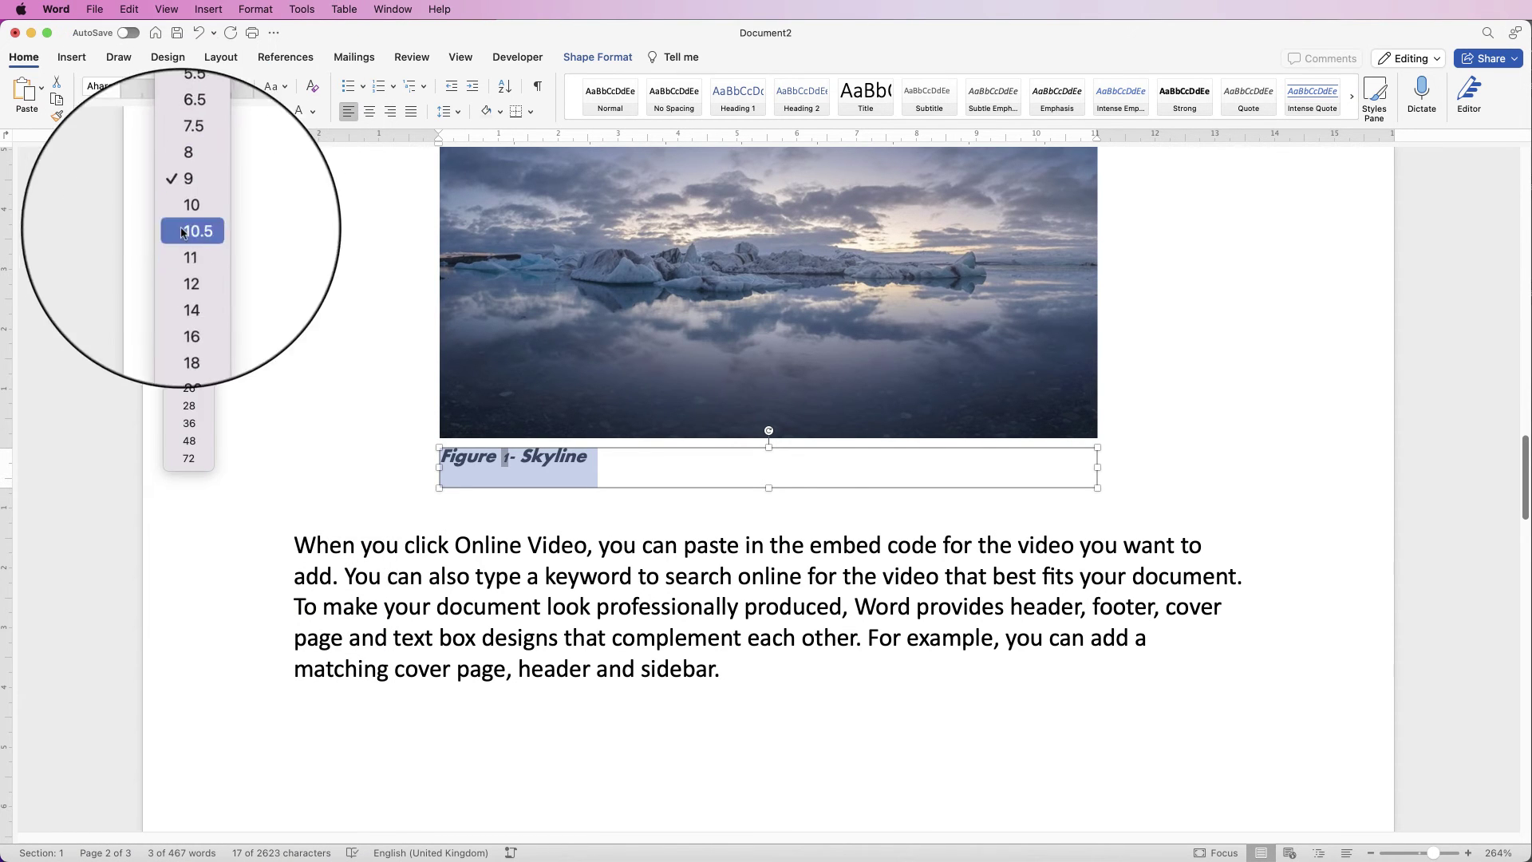
pyautogui.click(192, 262)
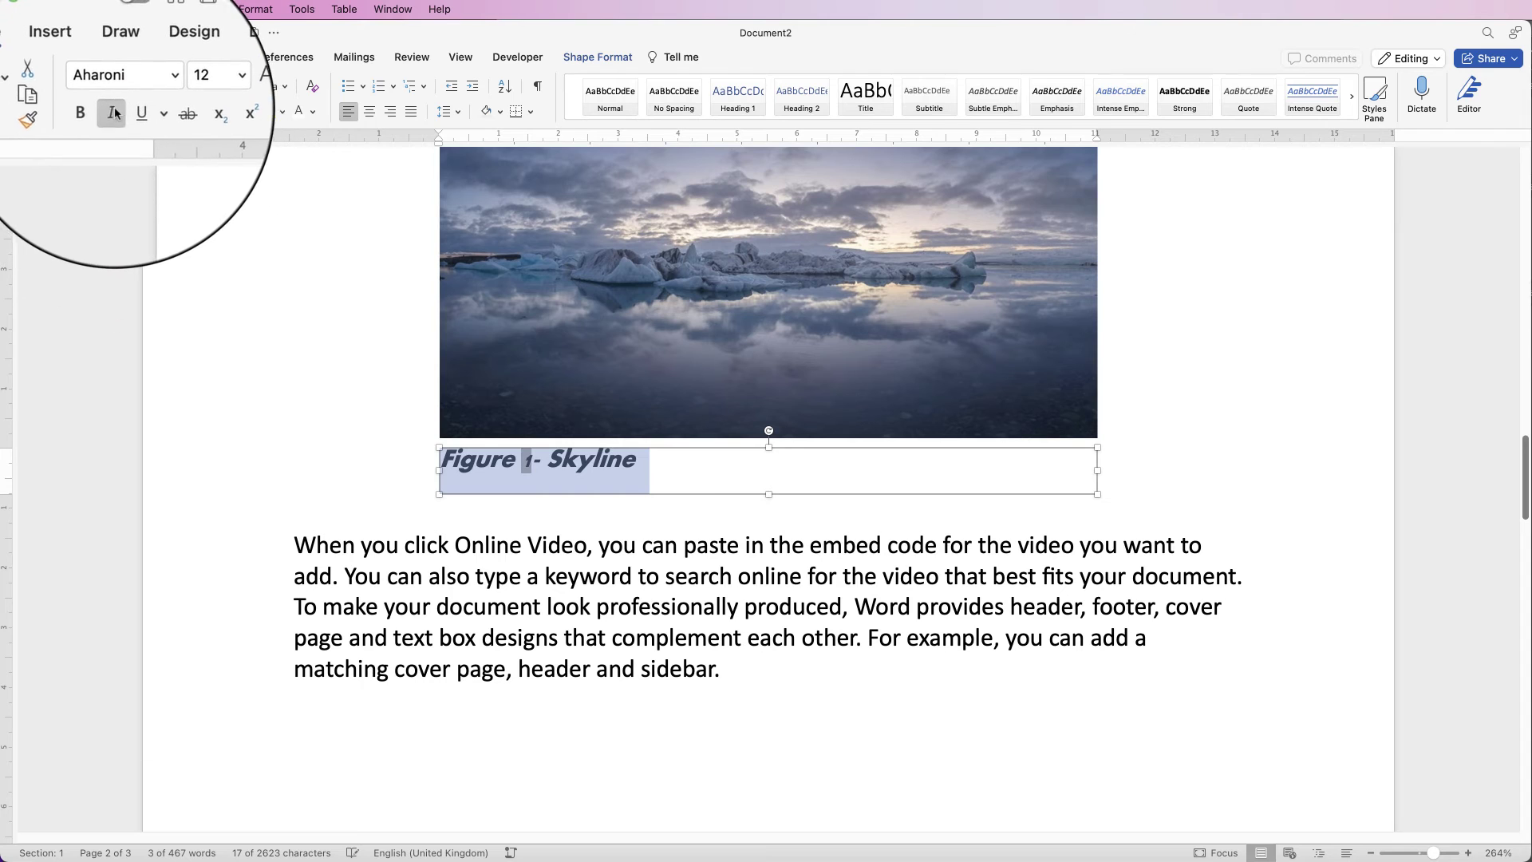
pyautogui.click(112, 111)
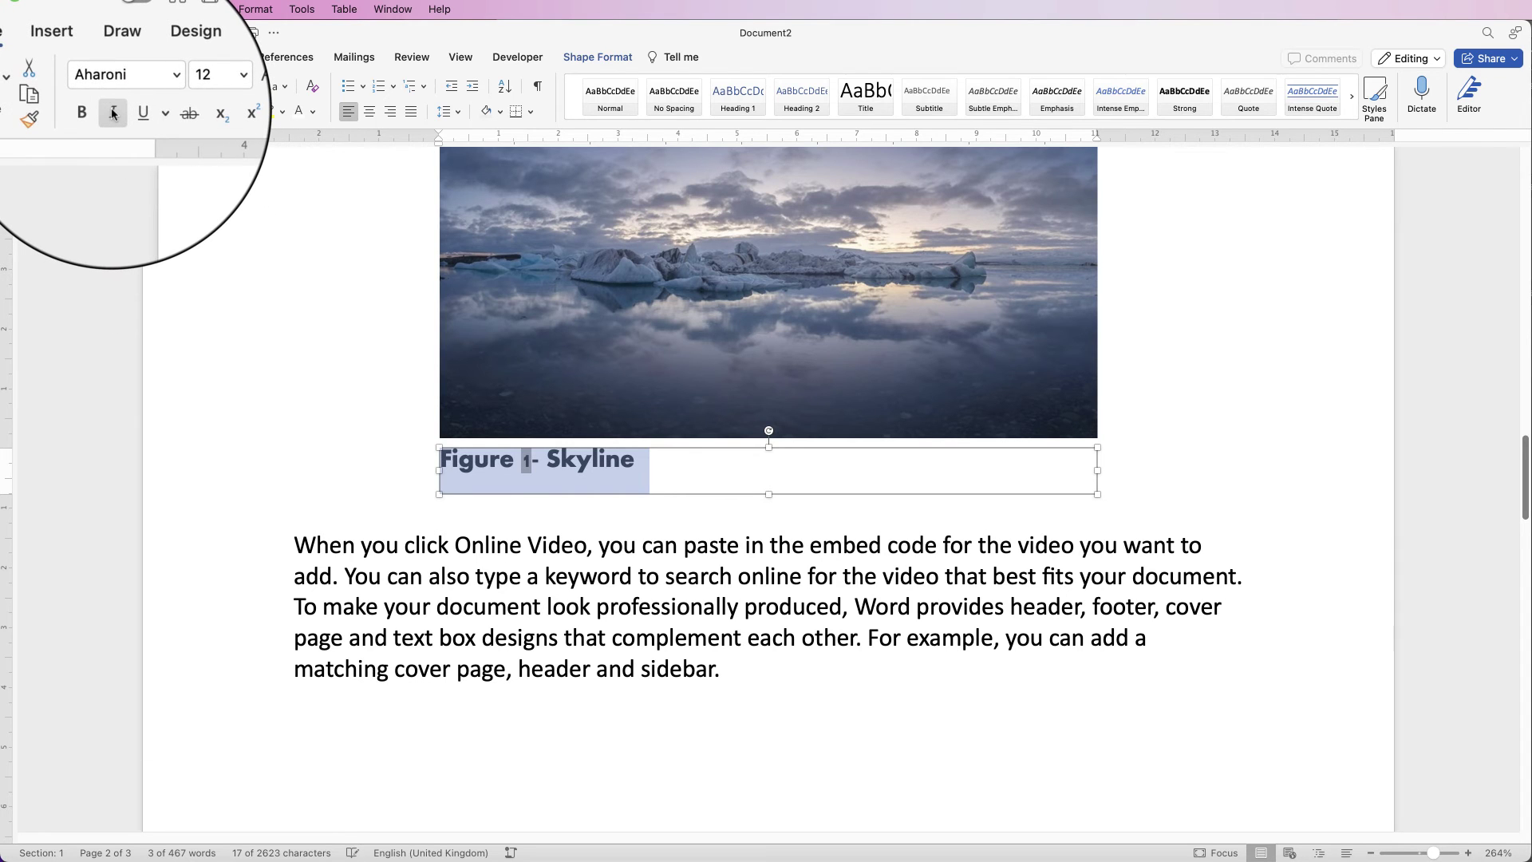
# Step: Delete the Figure 1- Skyline caption box below the picture
pyautogui.click(762, 485)
pyautogui.moveTo(763, 448)
pyautogui.mouseDown()
pyautogui.moveTo(757, 304)
pyautogui.moveTo(717, 478)
pyautogui.moveTo(837, 444)
pyautogui.moveTo(734, 417)
pyautogui.moveTo(758, 381)
pyautogui.moveTo(753, 449)
pyautogui.mouseUp()
pyautogui.click(593, 472)
pyautogui.click(614, 496)
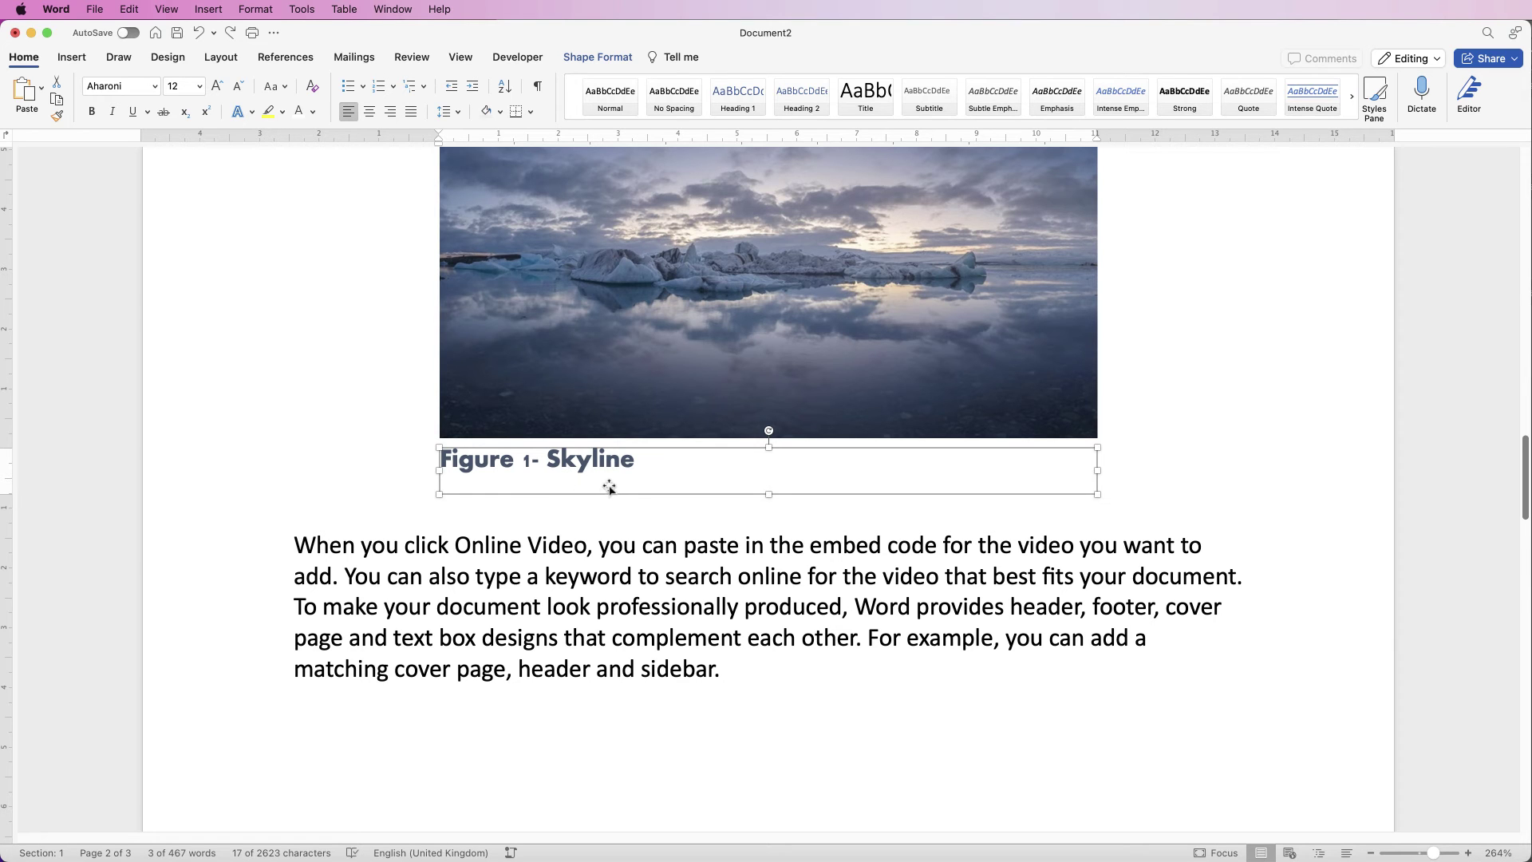
pyautogui.press('BackSpace')
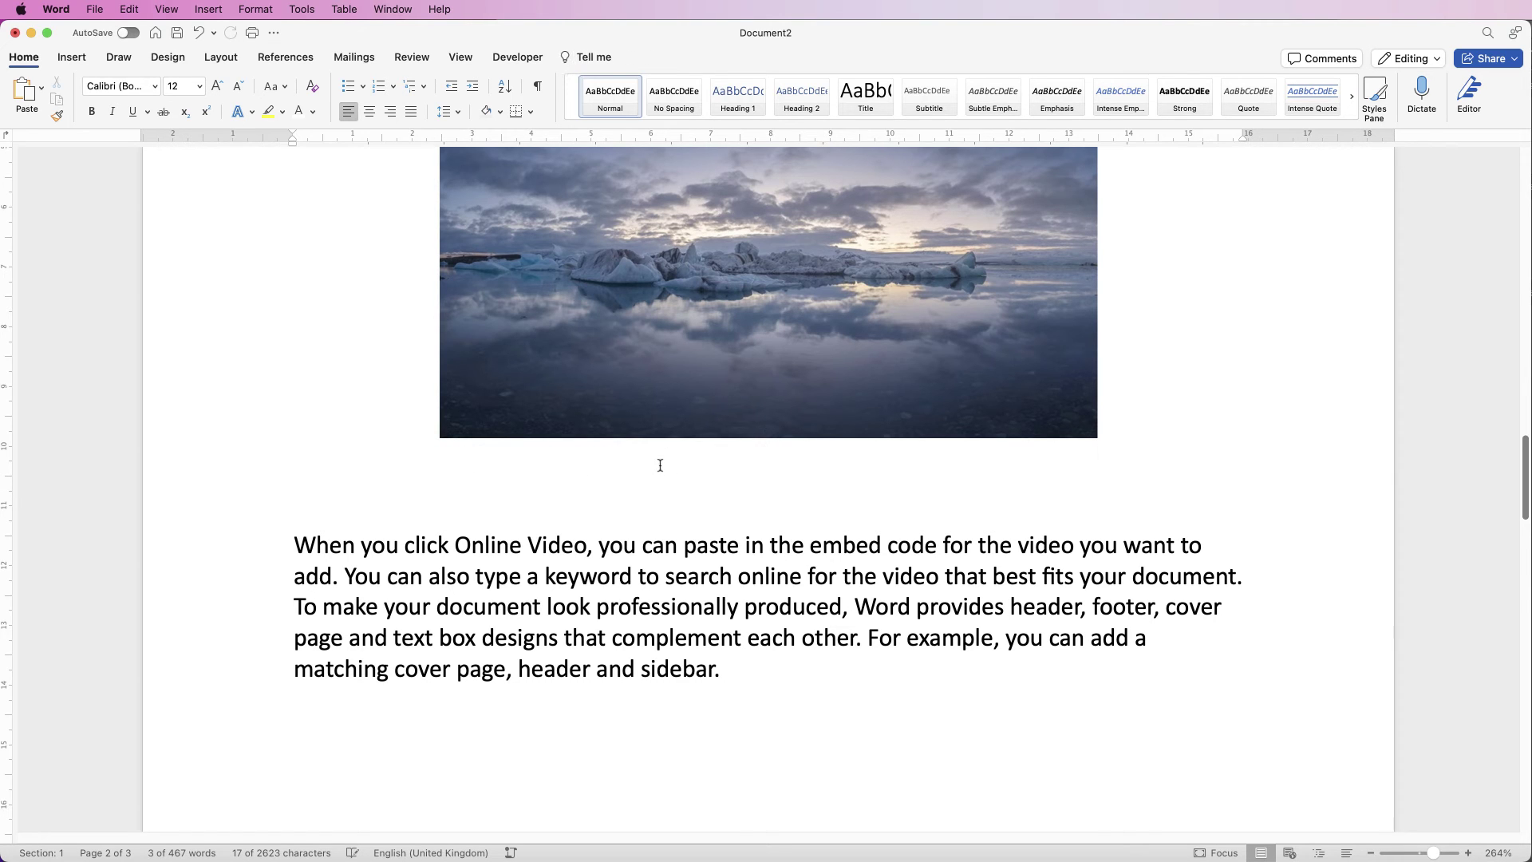
# Step: Draw a text box about 2.24 cm high and 6.86 cm wide below the picture and enter "Skyline at night" in it
pyautogui.click(71, 57)
pyautogui.click(1020, 87)
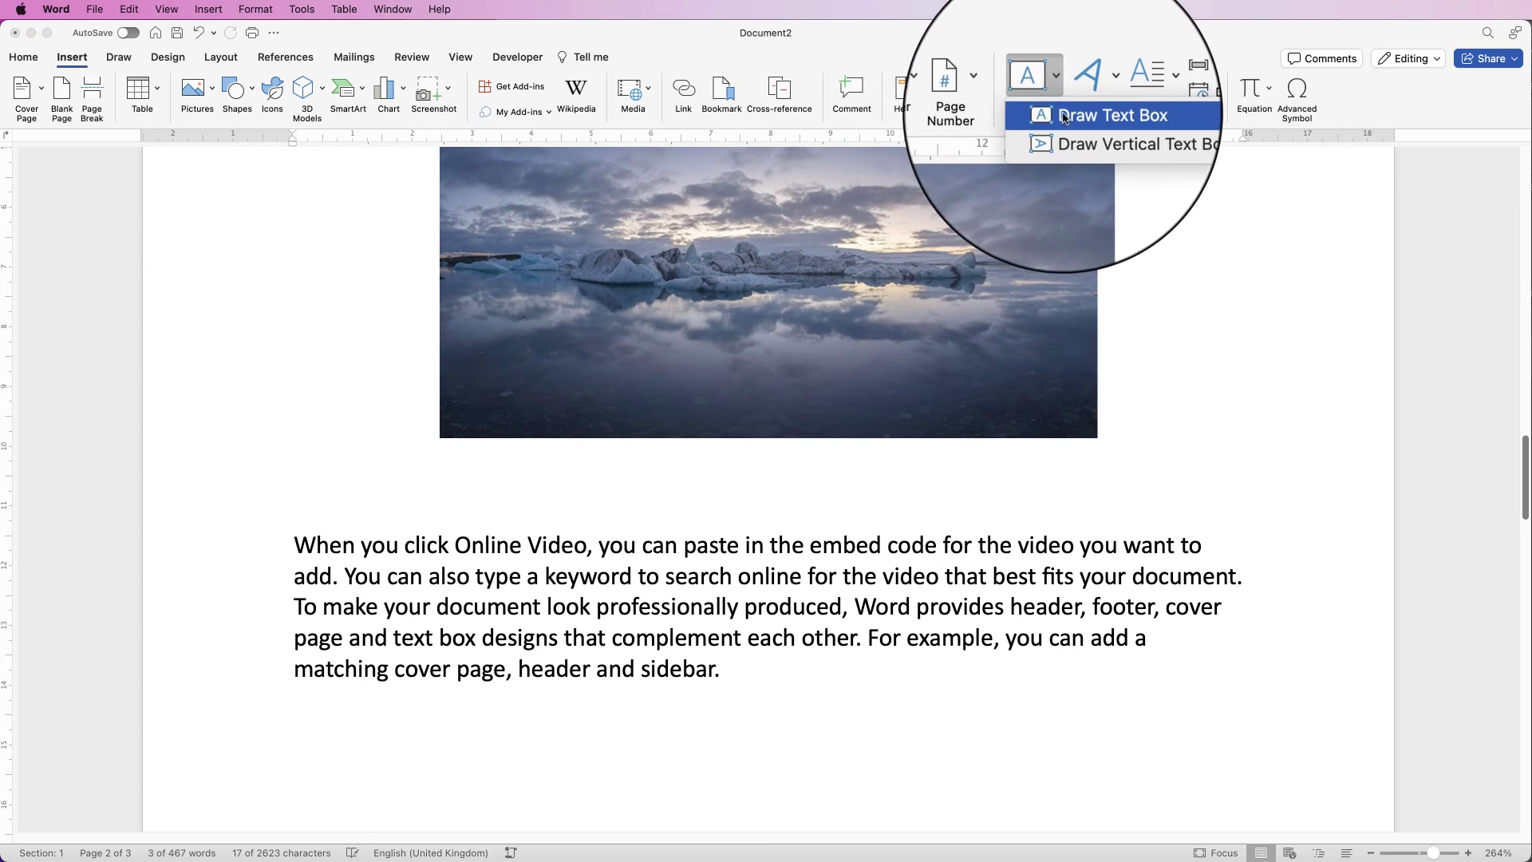
pyautogui.click(1063, 117)
pyautogui.moveTo(439, 453)
pyautogui.mouseDown()
pyautogui.moveTo(521, 497)
pyautogui.moveTo(710, 499)
pyautogui.moveTo(850, 544)
pyautogui.moveTo(850, 587)
pyautogui.mouseUp()
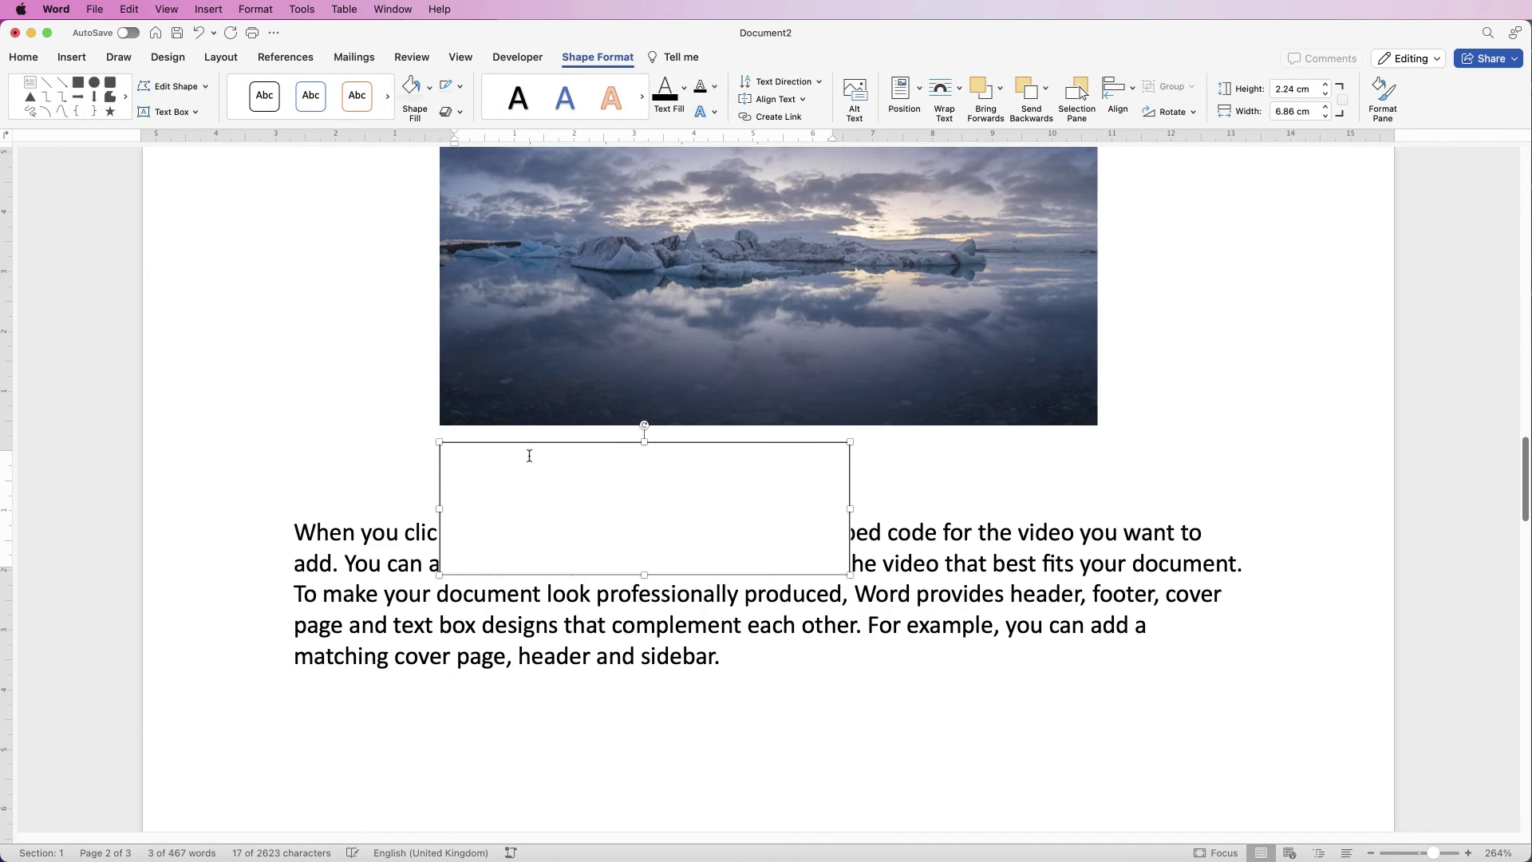
pyautogui.write('S')
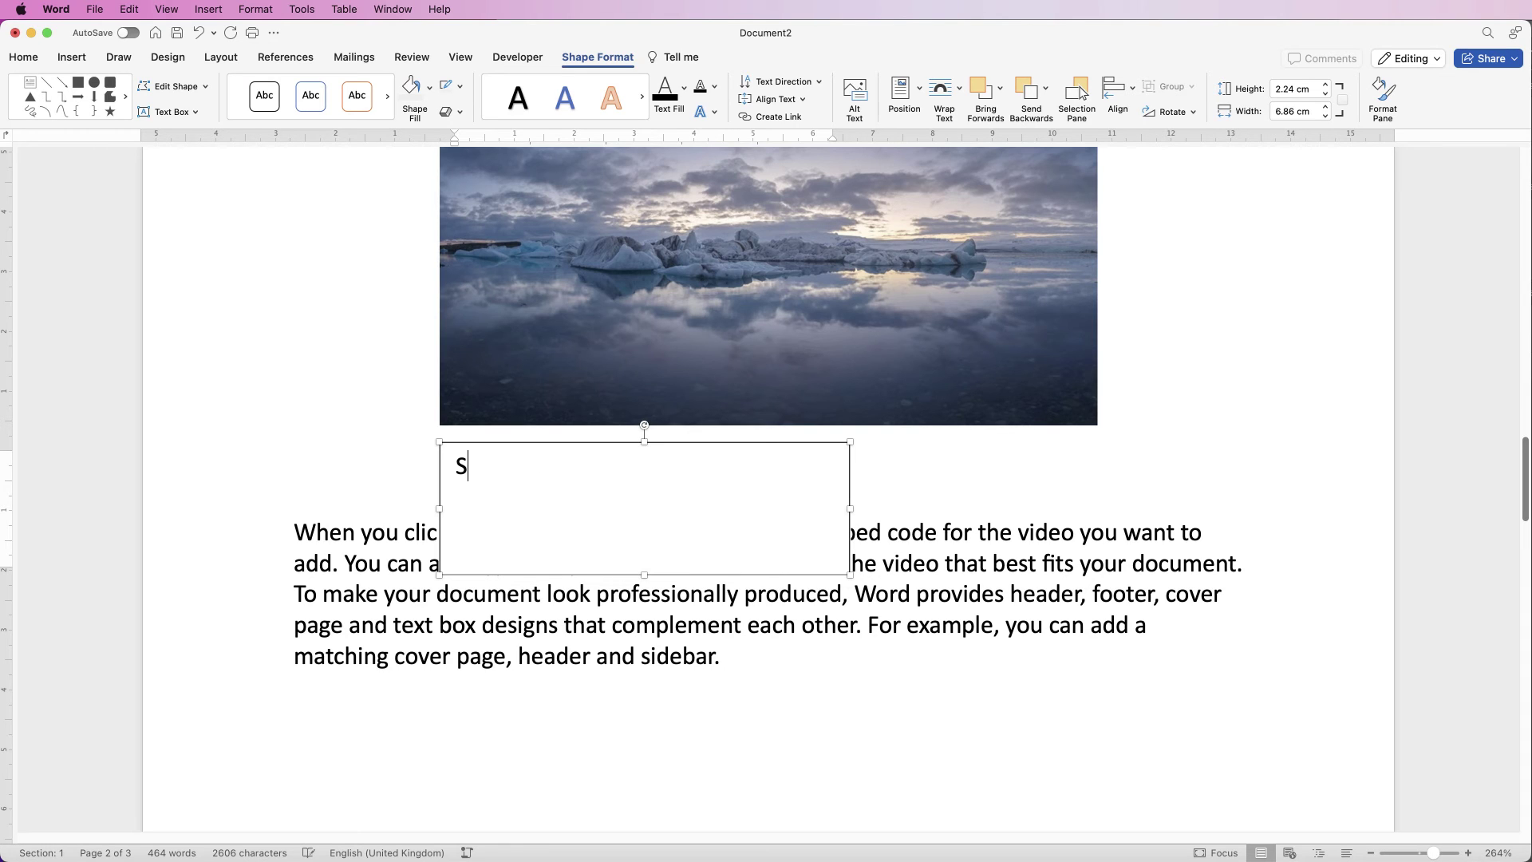
pyautogui.write('kyline at n')
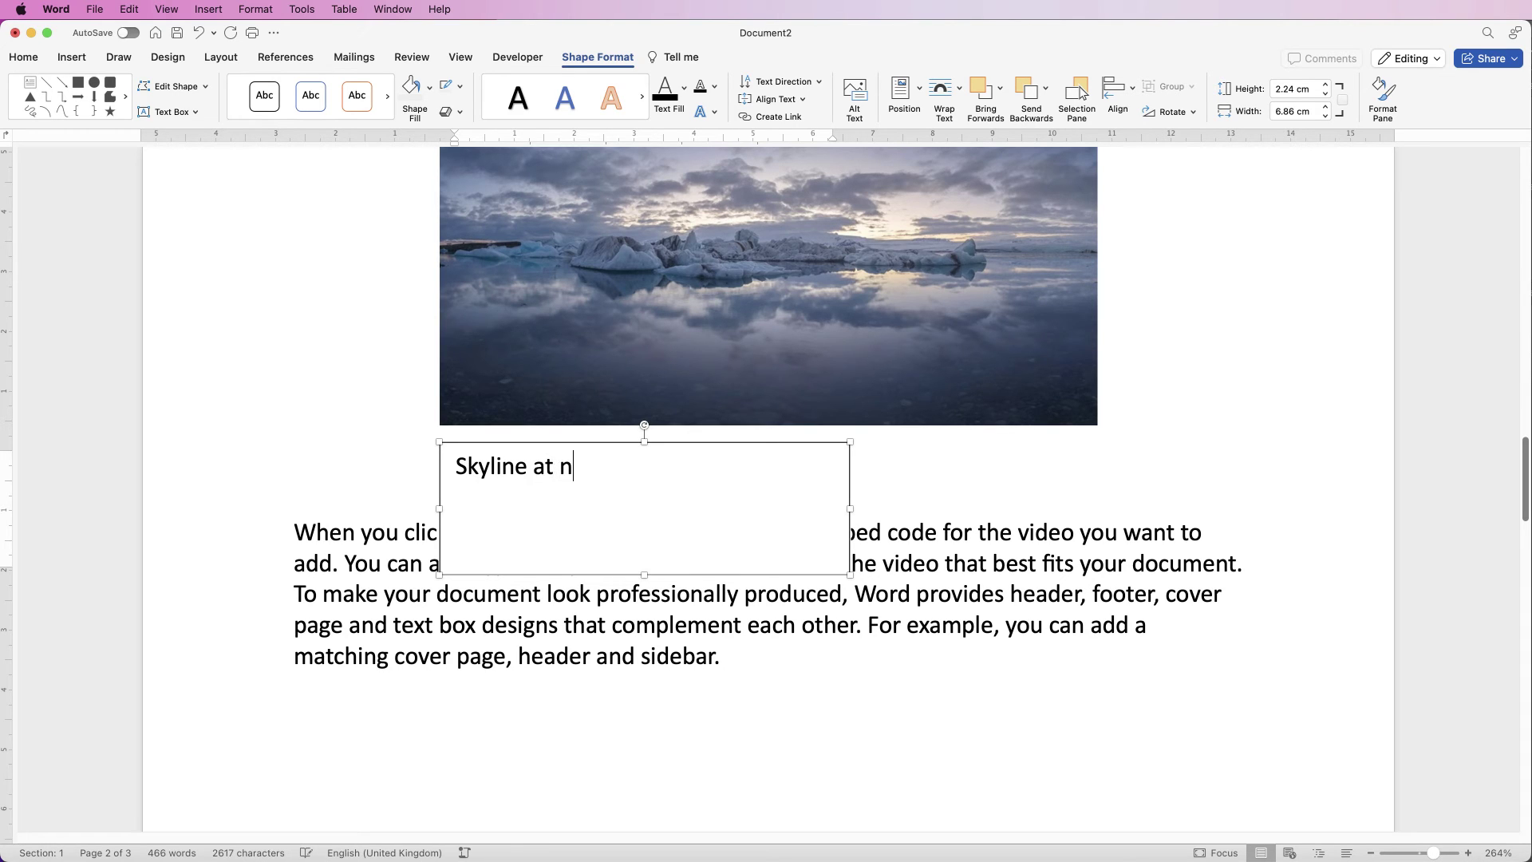
pyautogui.write('ight')
# Step: Shorten the Skyline at night text box to about 0.97 cm high and remove its outline
pyautogui.moveTo(644, 575); pyautogui.dragTo(645, 499)
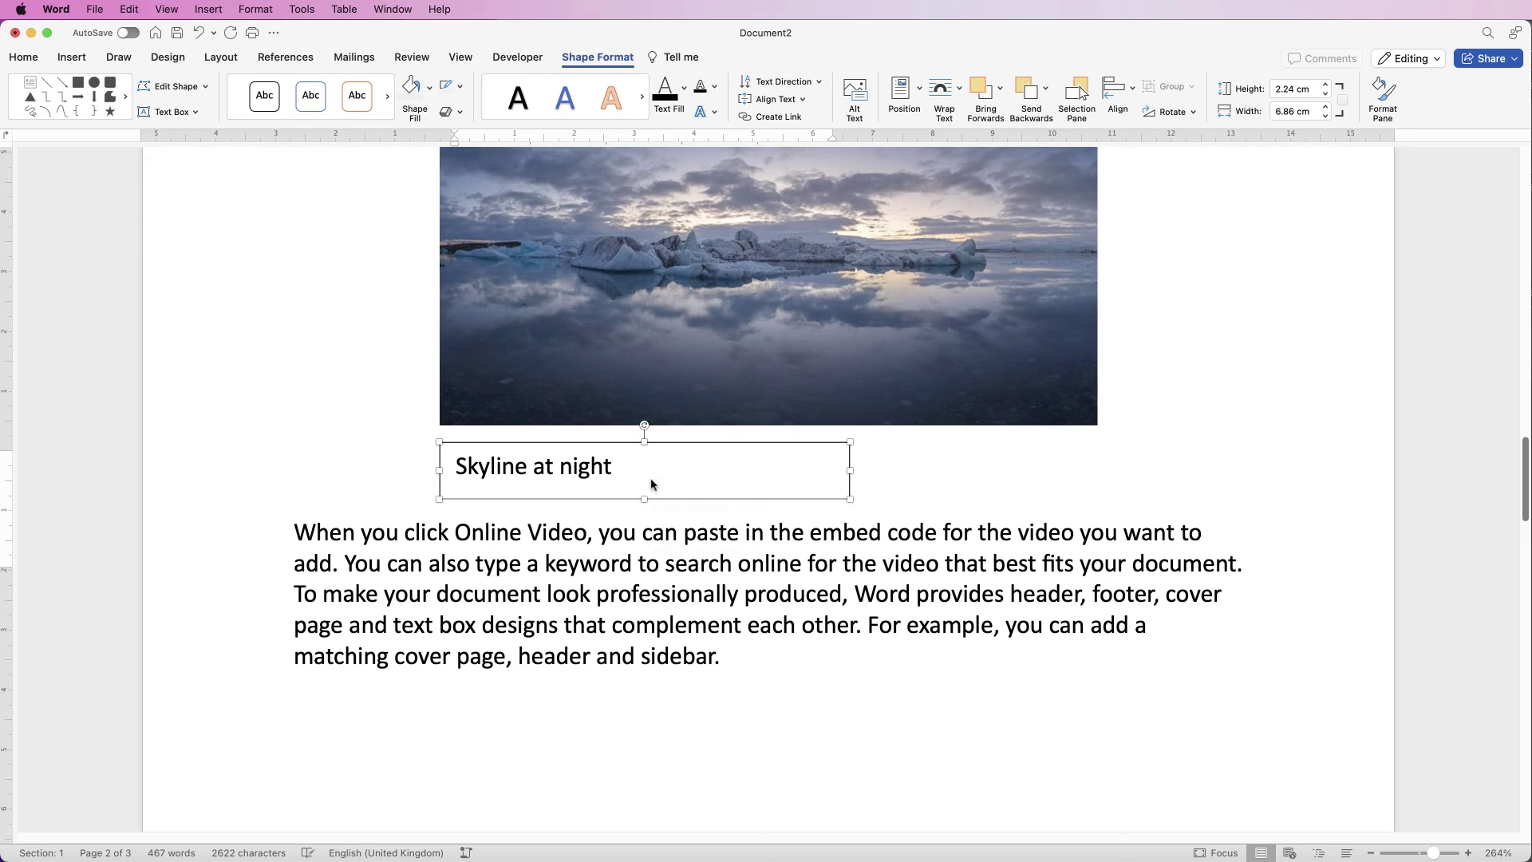
pyautogui.click(911, 466)
pyautogui.scroll(3, 876, 476)
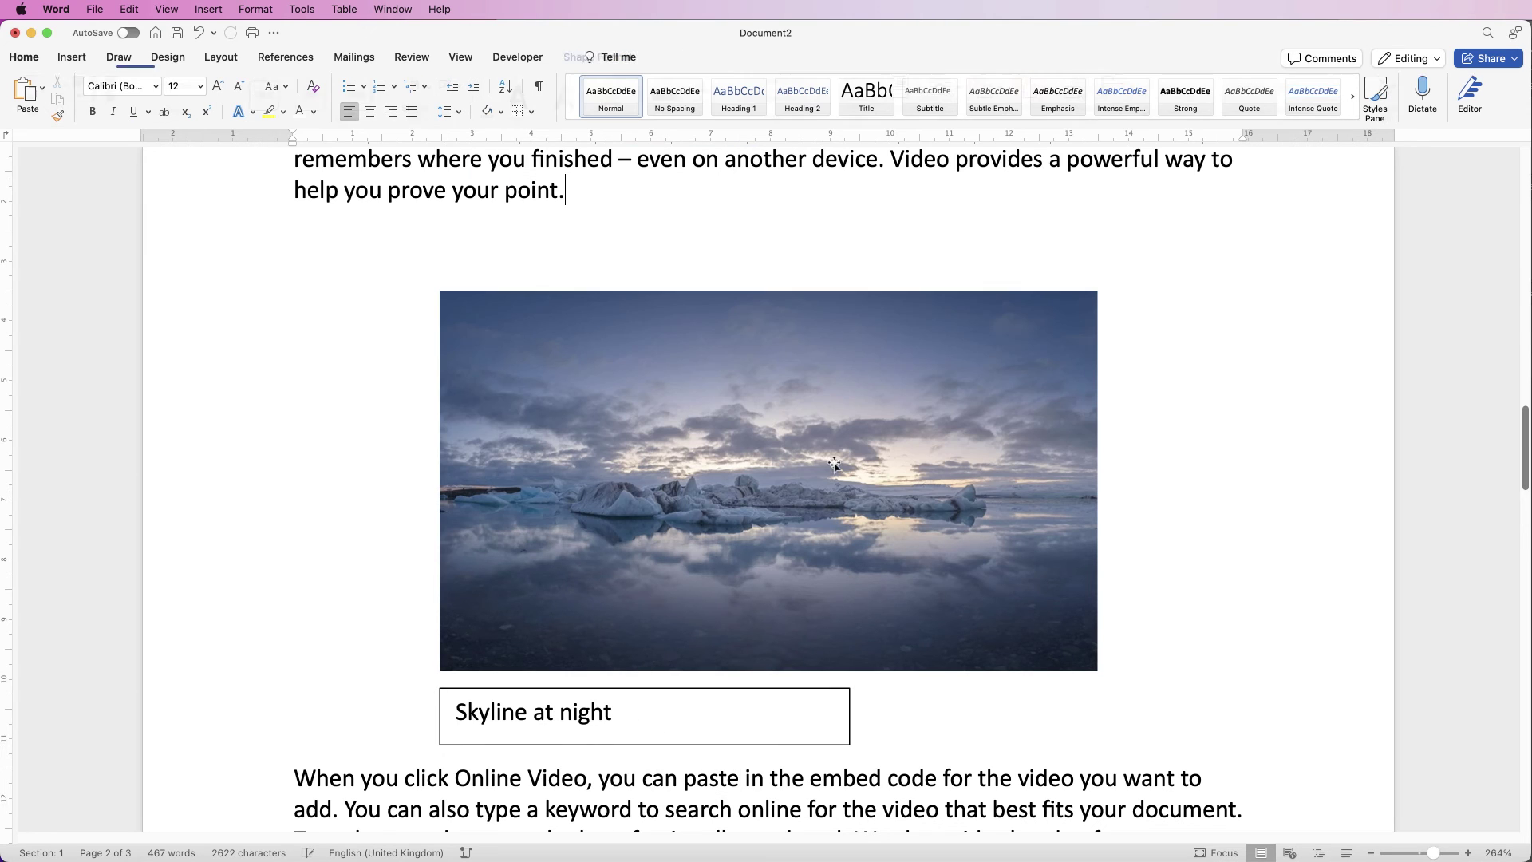
pyautogui.click(581, 711)
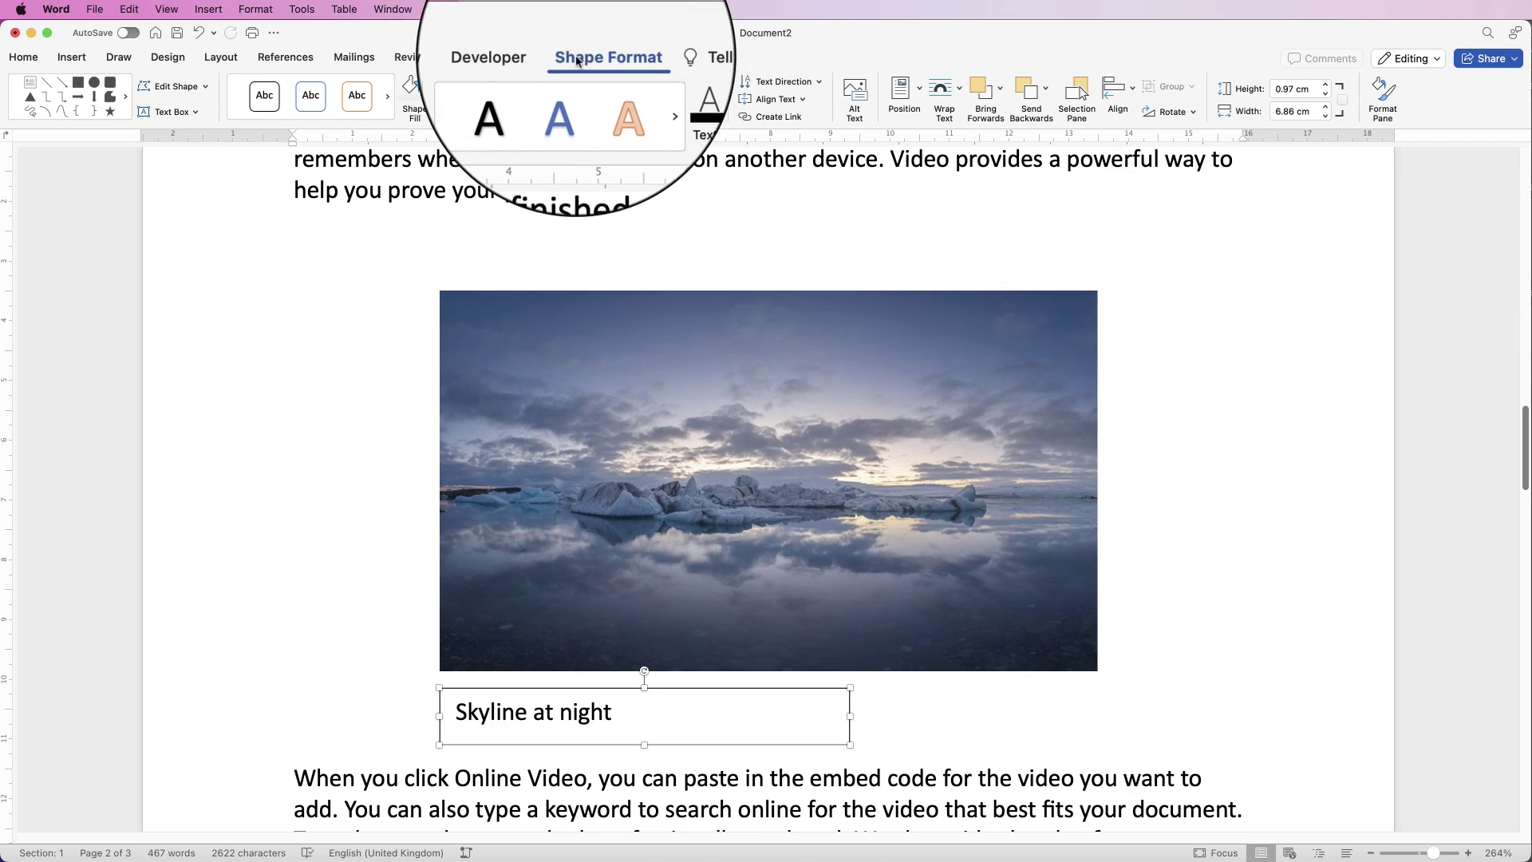
pyautogui.click(460, 88)
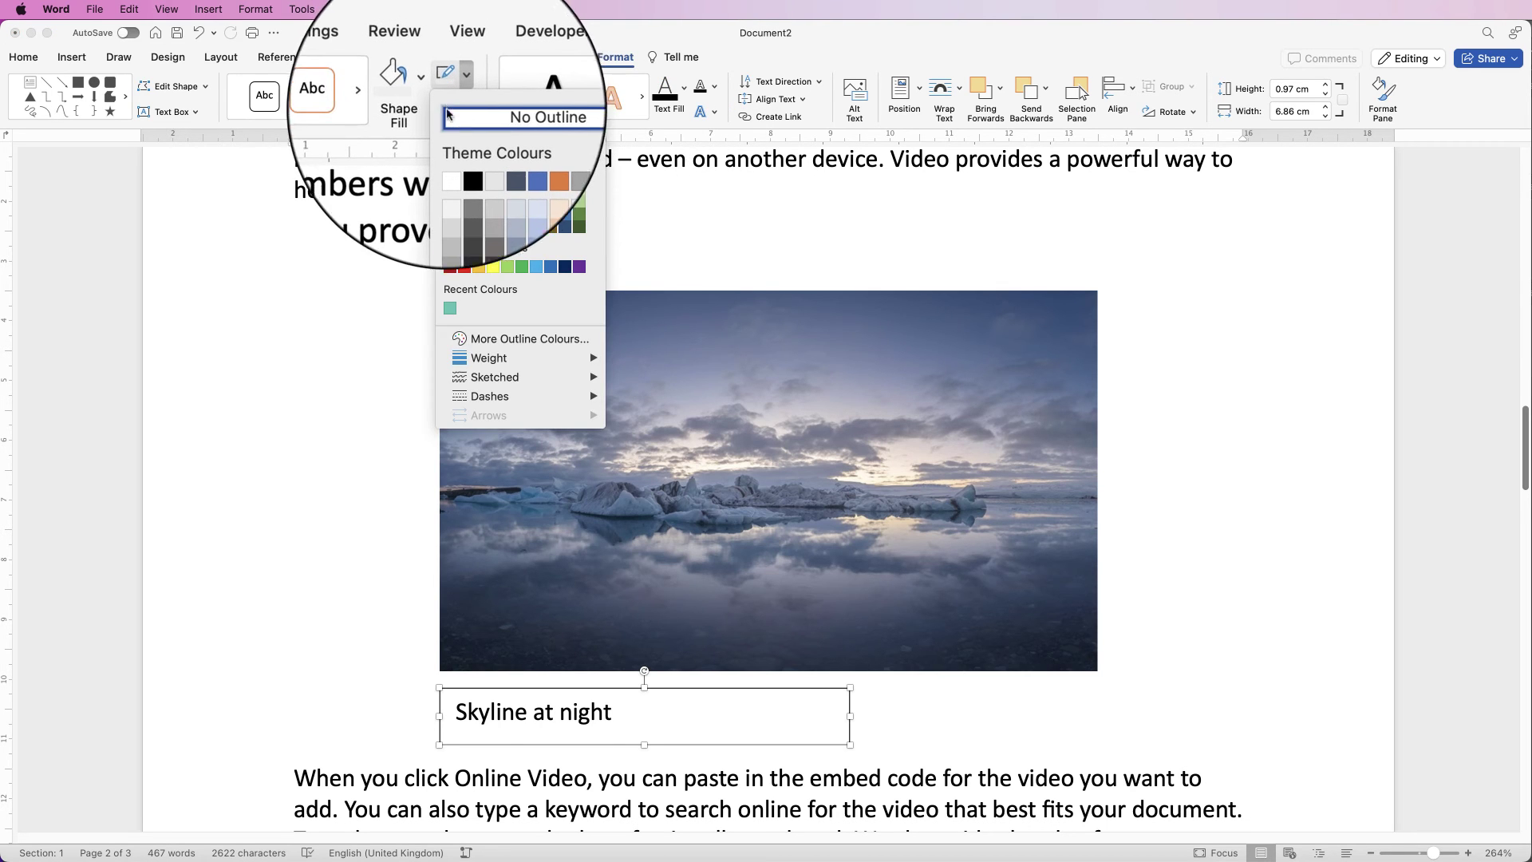
pyautogui.click(518, 128)
# Step: Position the Skyline at night text box directly beneath the picture, with its text aligned to the picture's left edge
pyautogui.moveTo(583, 720); pyautogui.dragTo(647, 708)
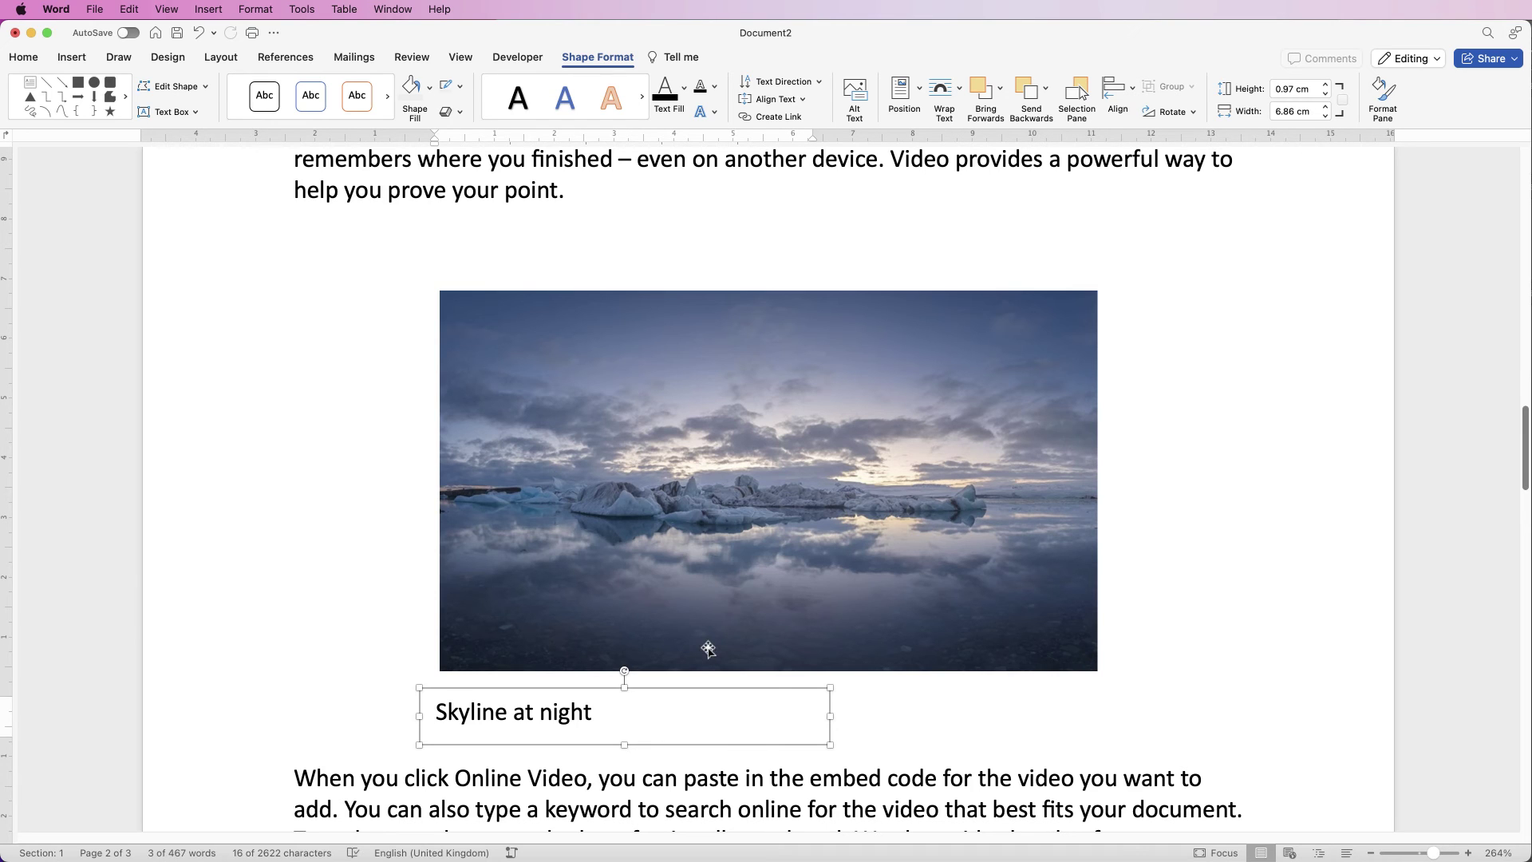
pyautogui.press('Up')
pyautogui.press('Up')
pyautogui.press('Up')
pyautogui.press('Up')
pyautogui.press('Up')
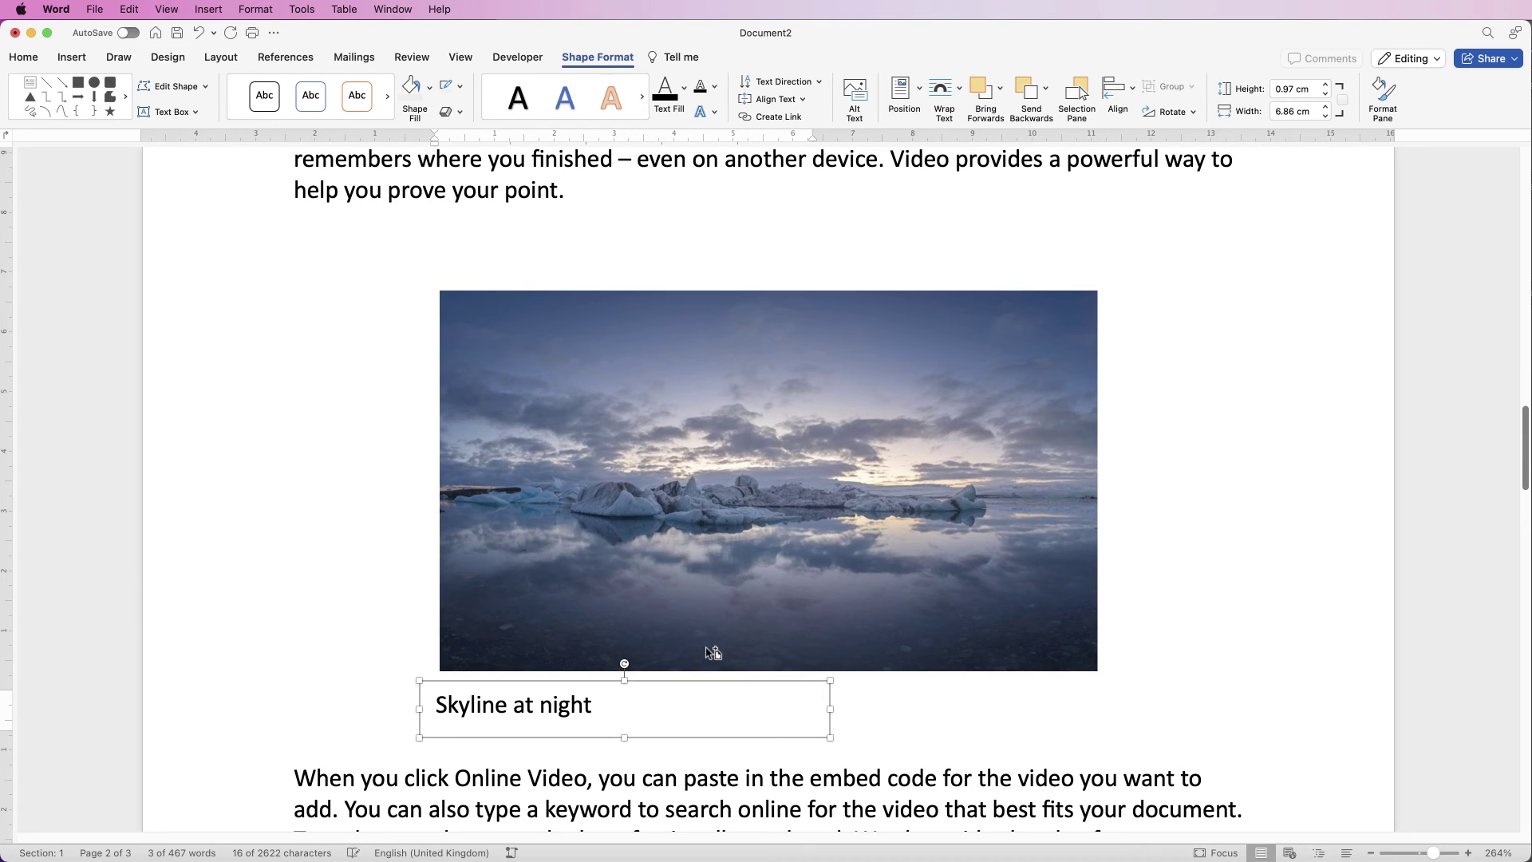
pyautogui.press('Right')
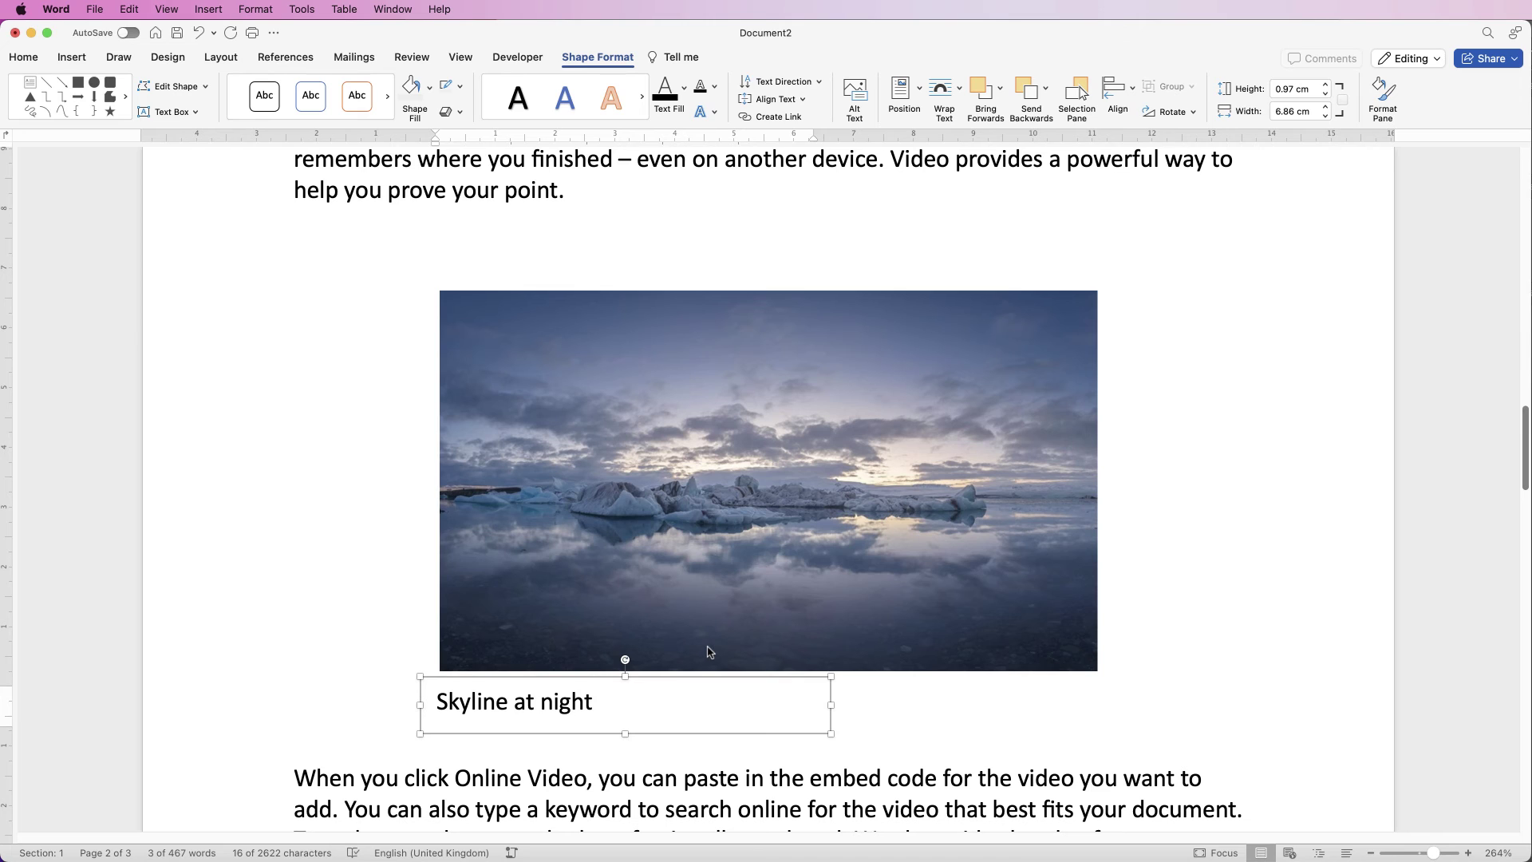
pyautogui.press('Up')
pyautogui.press('Up')
pyautogui.press('Up')
pyautogui.click(932, 702)
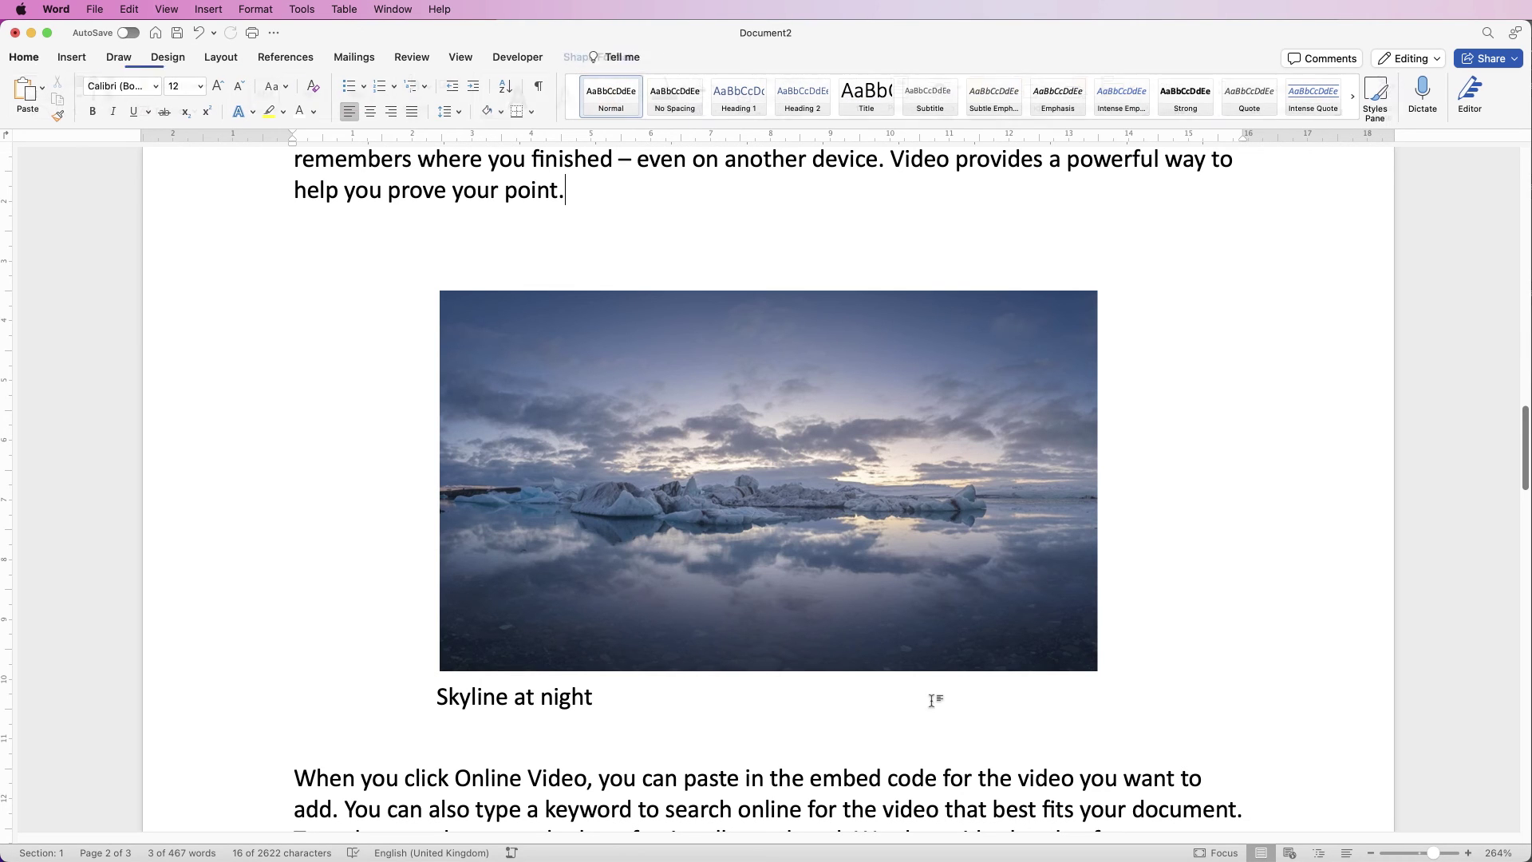
# Step: Group the Skyline at night text box with the picture
pyautogui.click(563, 702)
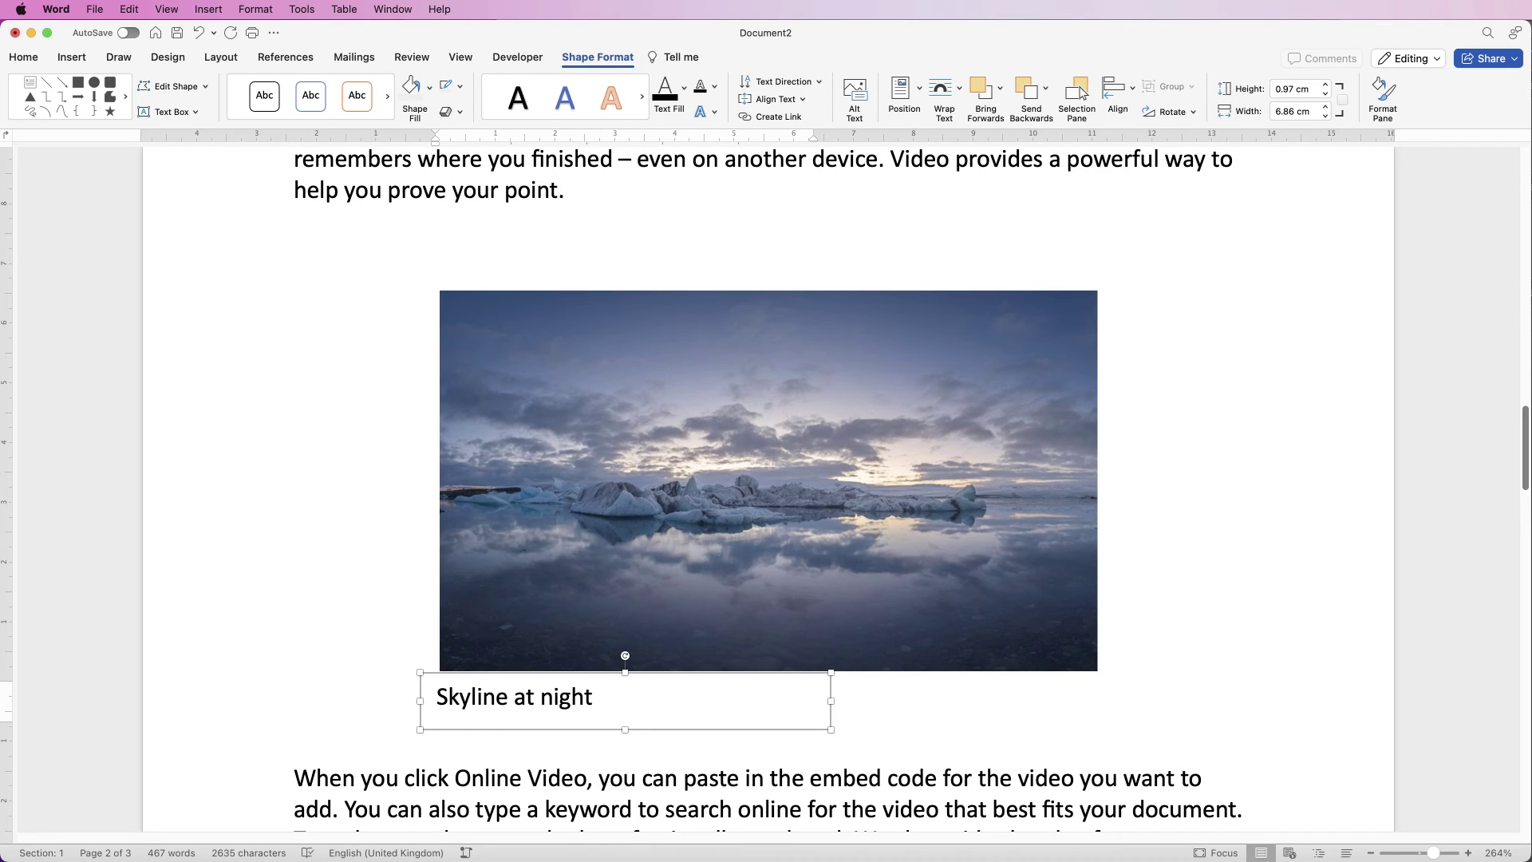
pyautogui.keyDown('shift'); pyautogui.click(718, 479); pyautogui.keyUp('shift')
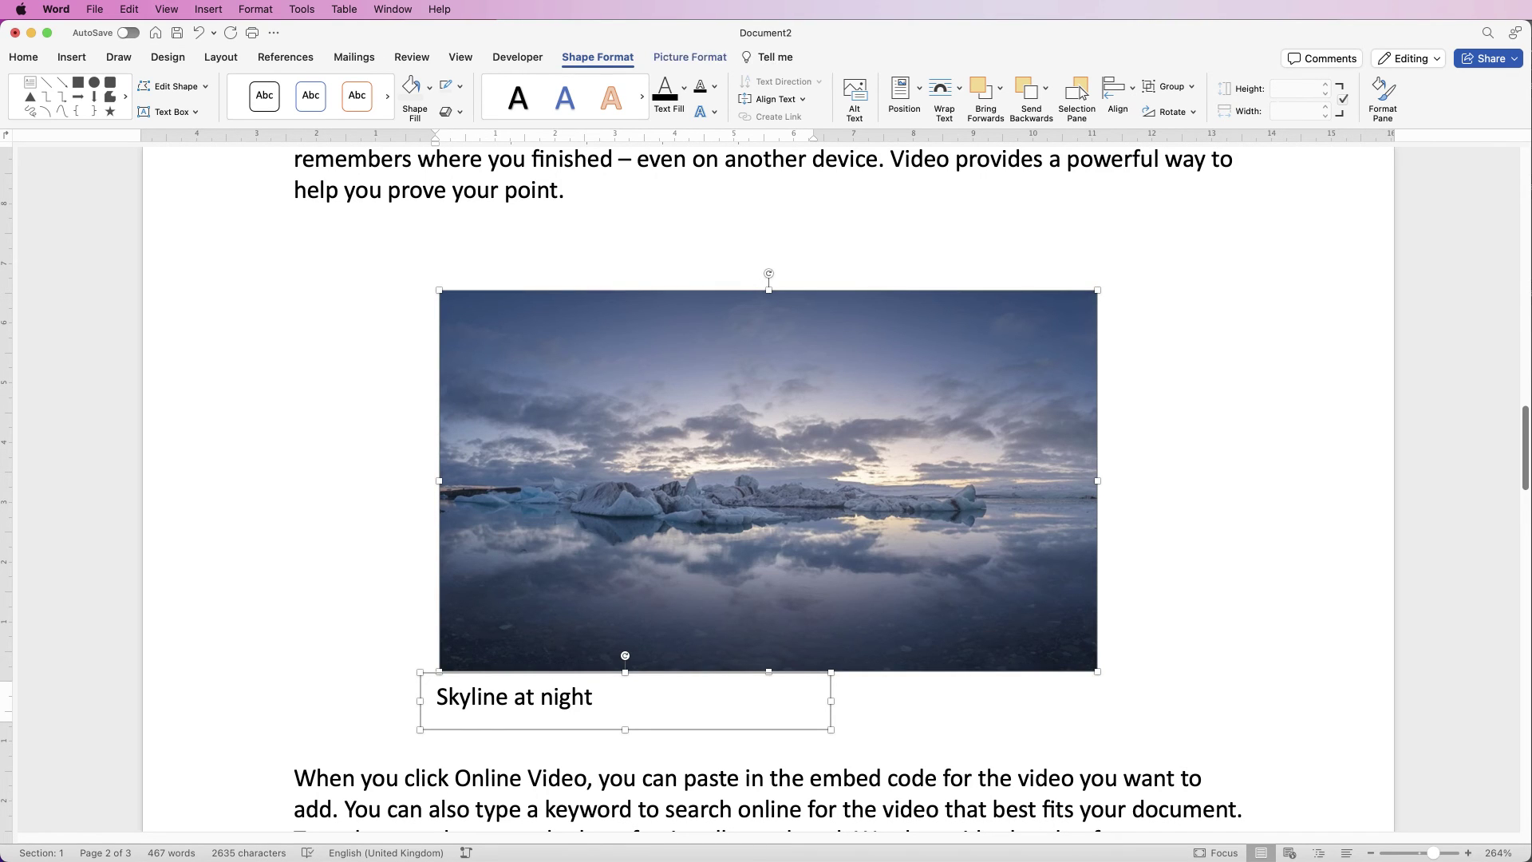
pyautogui.click(1168, 87)
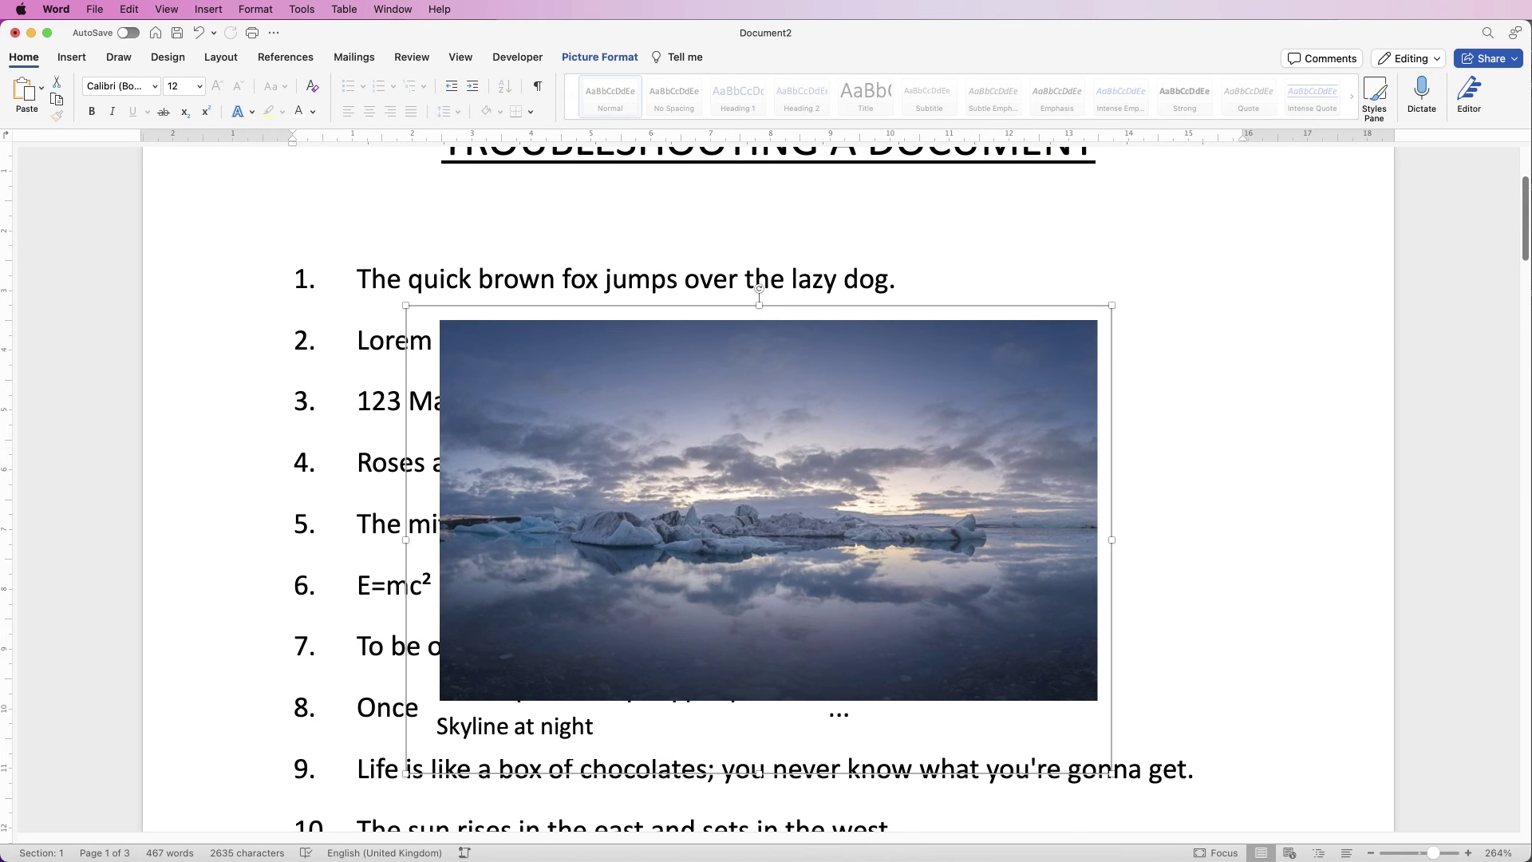
# Step: Set the text wrapping of the grouped picture and Skyline at night caption to Top and Bottom
pyautogui.click(600, 57)
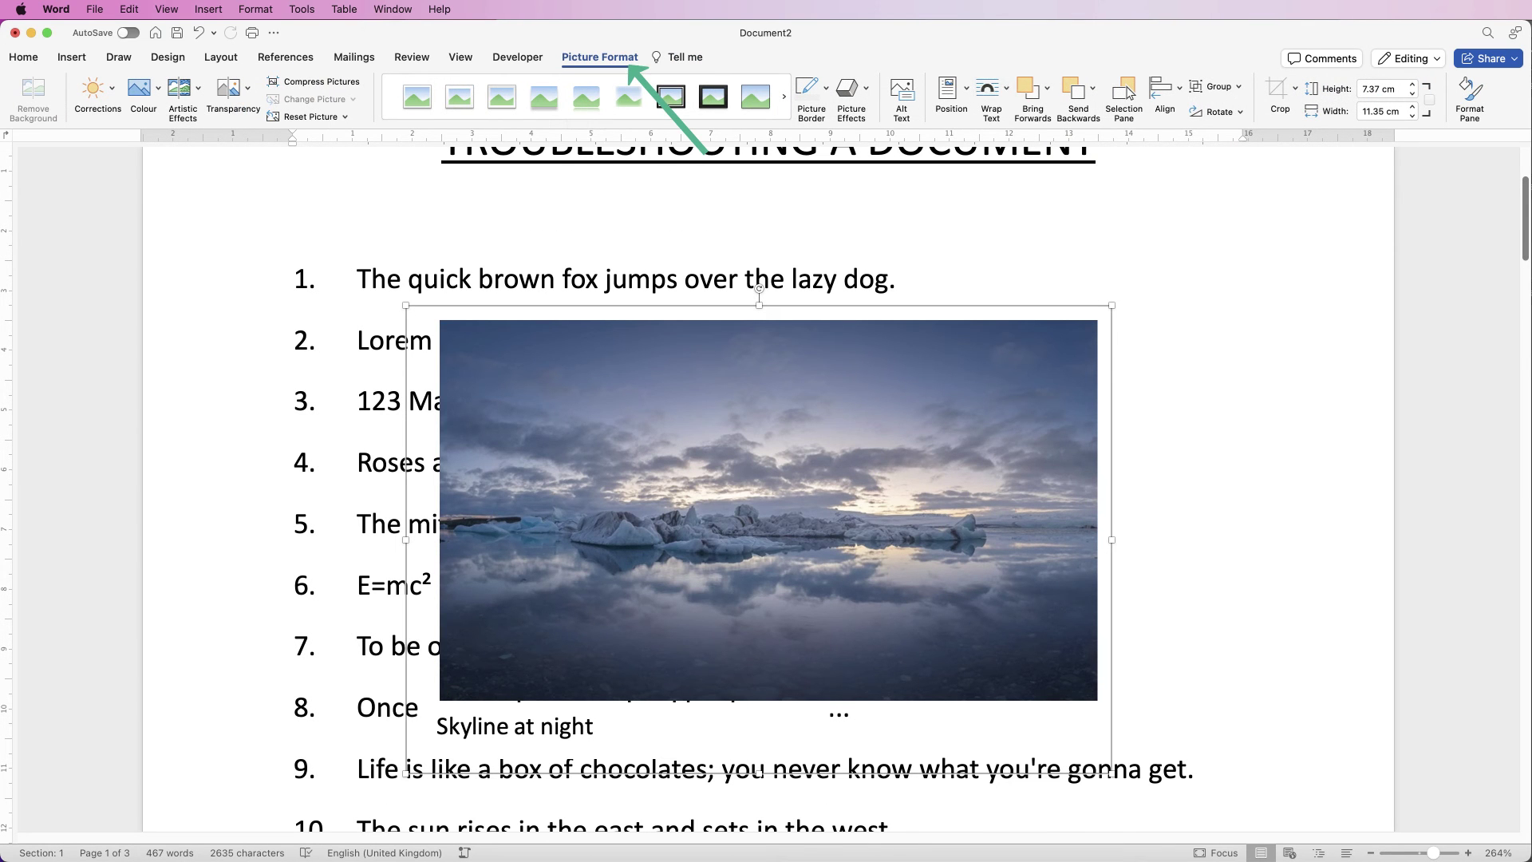
pyautogui.click(993, 86)
pyautogui.press('Down')
pyautogui.press('Down')
pyautogui.press('Down')
pyautogui.press('Down')
pyautogui.press('Down')
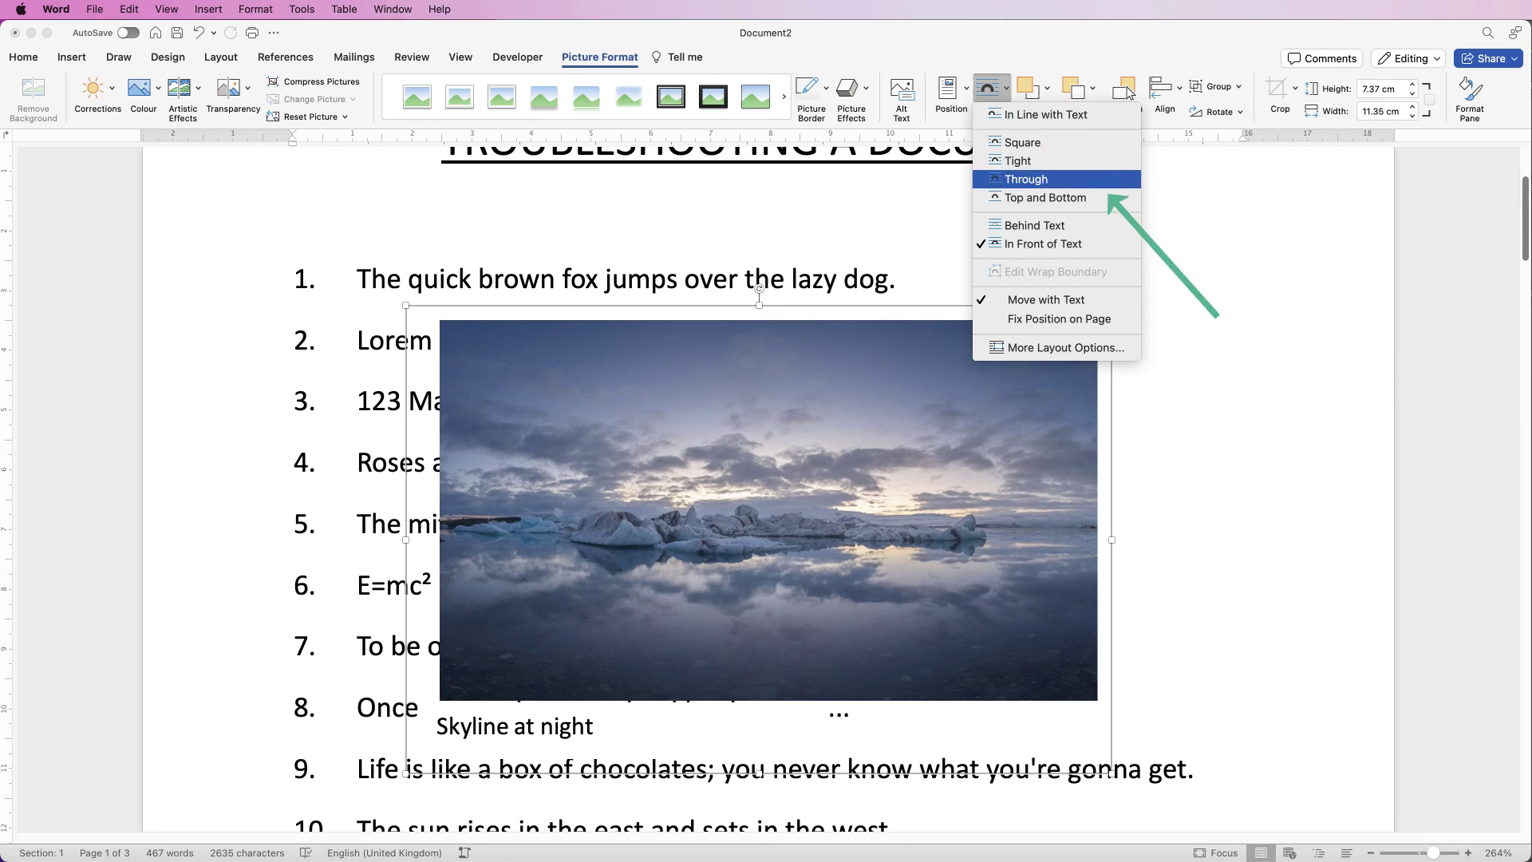
pyautogui.press('Return')
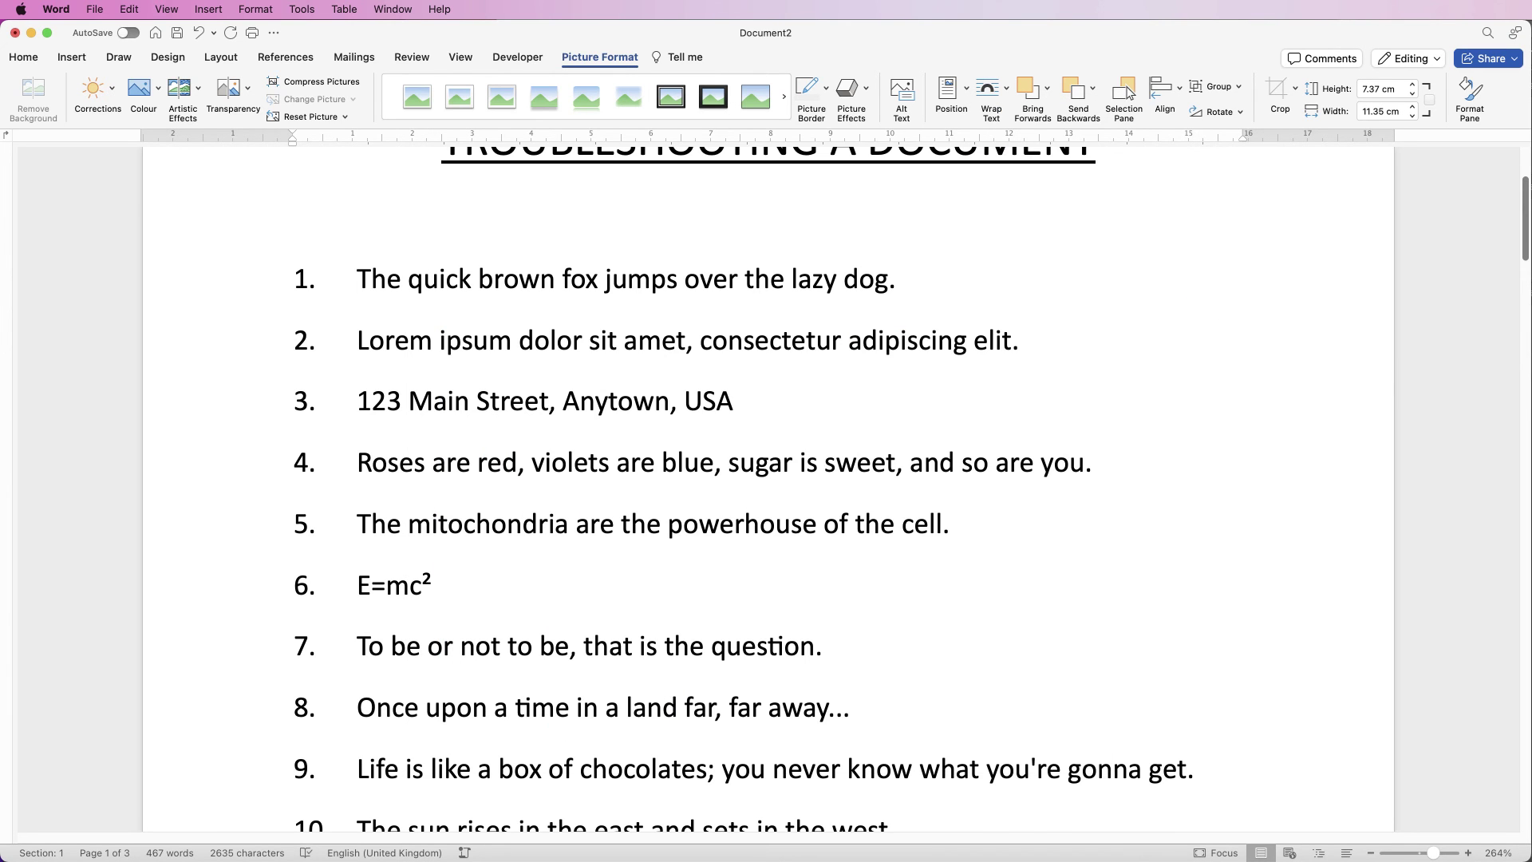
# Step: Move the grouped picture and caption slightly up and to the left within the page 2 text
pyautogui.scroll(-10, 766, 486)
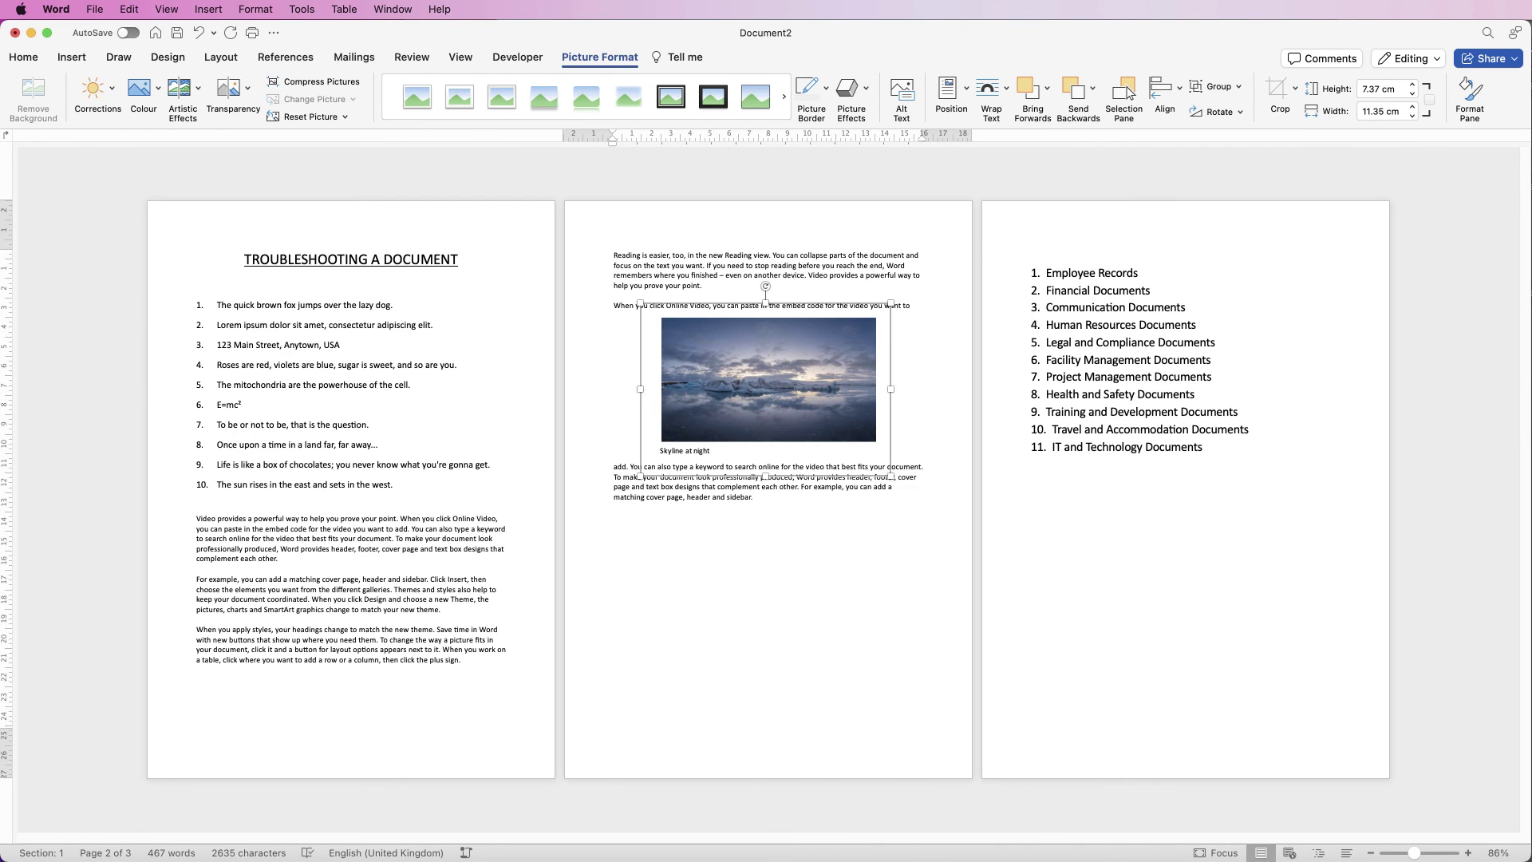
pyautogui.moveTo(766, 375)
pyautogui.mouseDown()
pyautogui.moveTo(774, 310)
pyautogui.moveTo(781, 345)
pyautogui.moveTo(753, 365)
pyautogui.moveTo(753, 322)
pyautogui.moveTo(755, 382)
pyautogui.mouseUp()
pyautogui.click(711, 500)
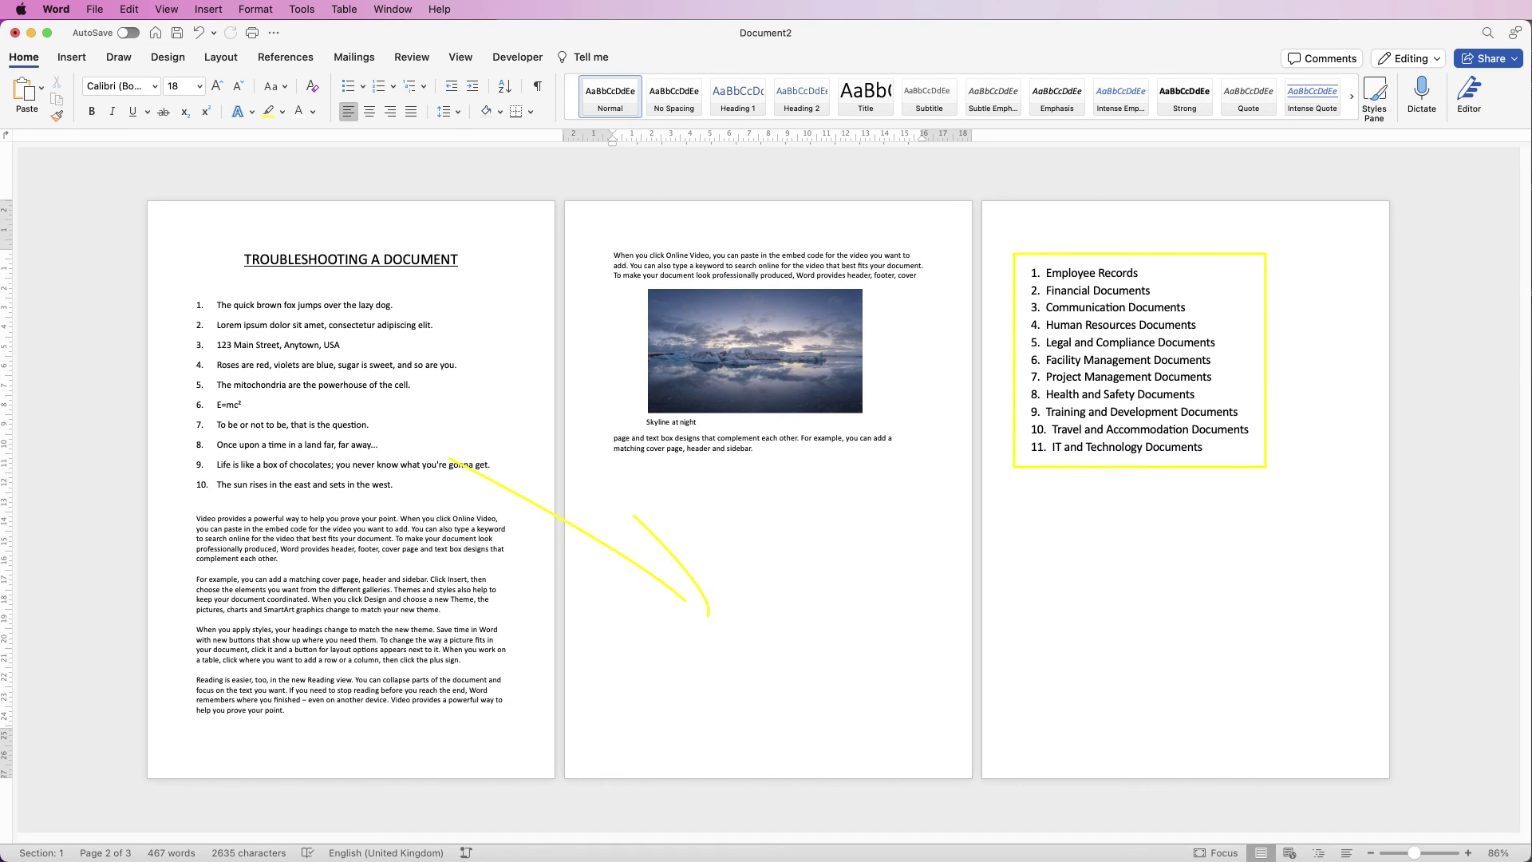
# Step: Reveal the formatting marks to delete the page break before the Employee Records list, hide them again and adjust the blank lines above the list
pyautogui.press('super+8')
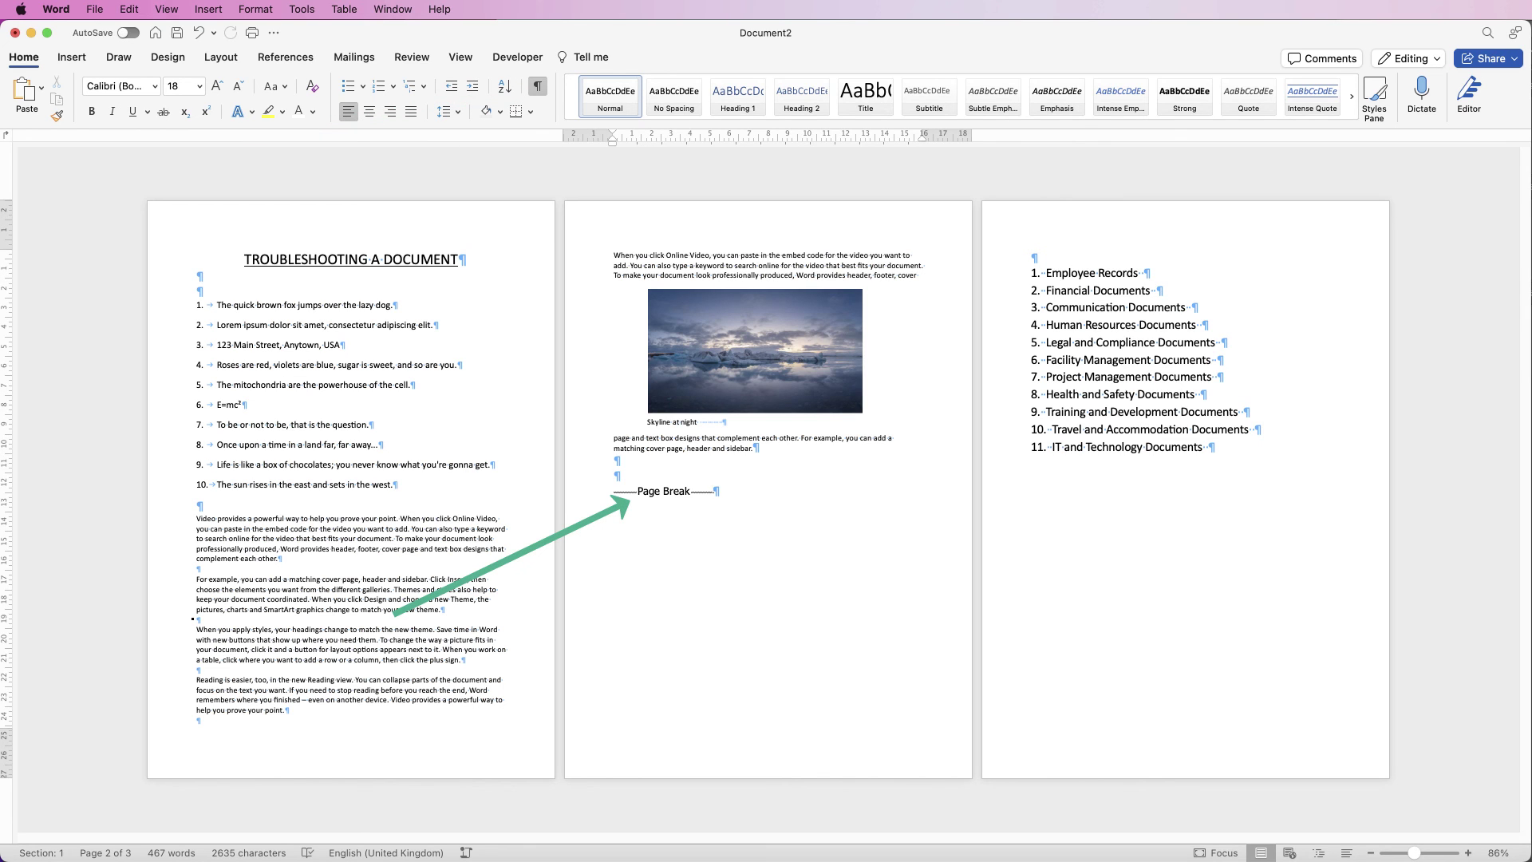
pyautogui.doubleClick(664, 490)
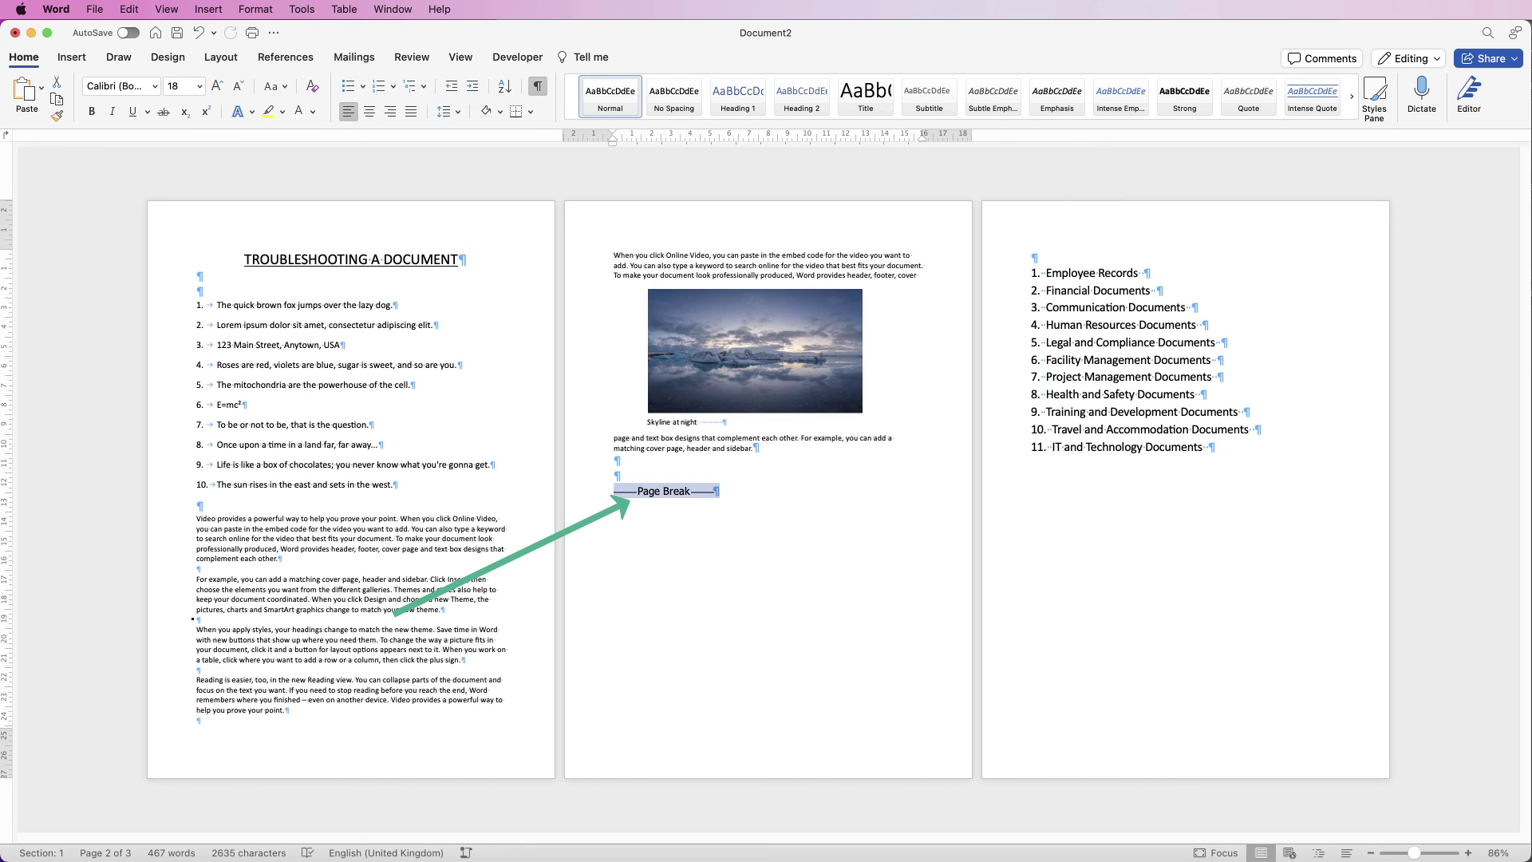
pyautogui.press('Delete')
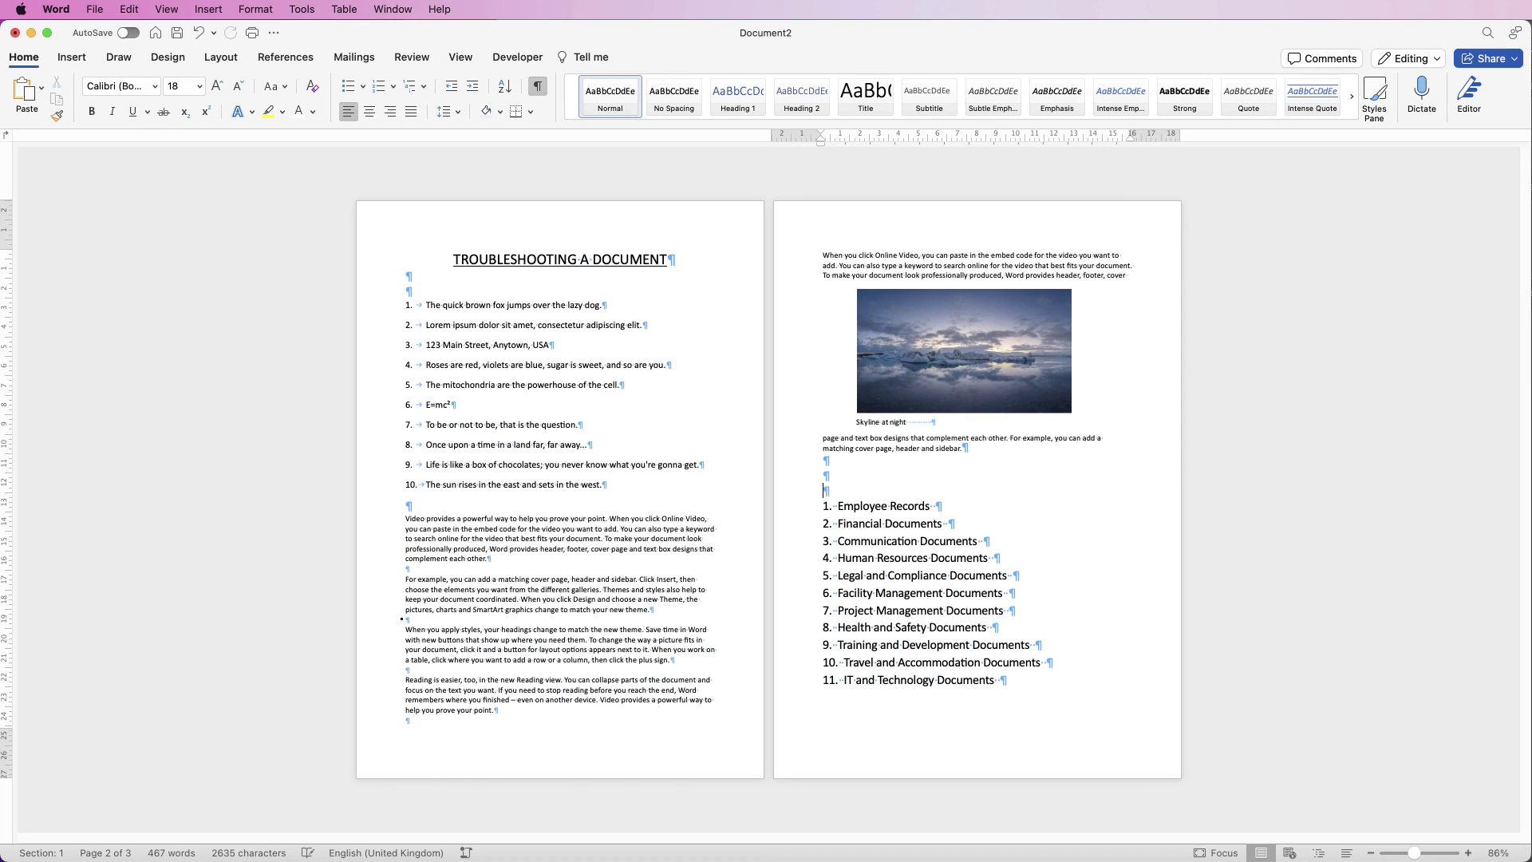
pyautogui.press('BackSpace')
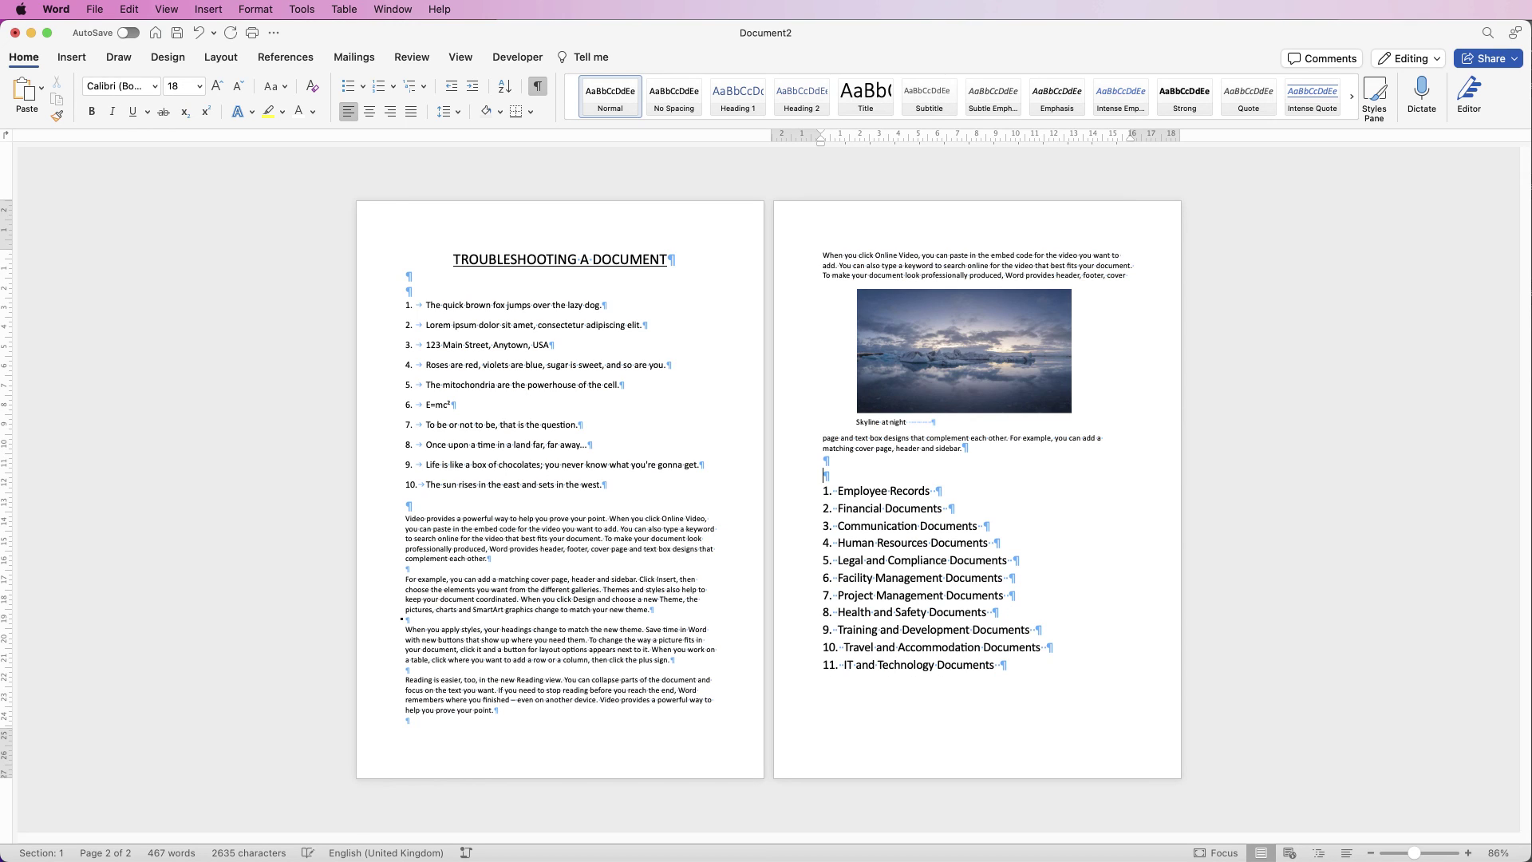
pyautogui.press('super+8')
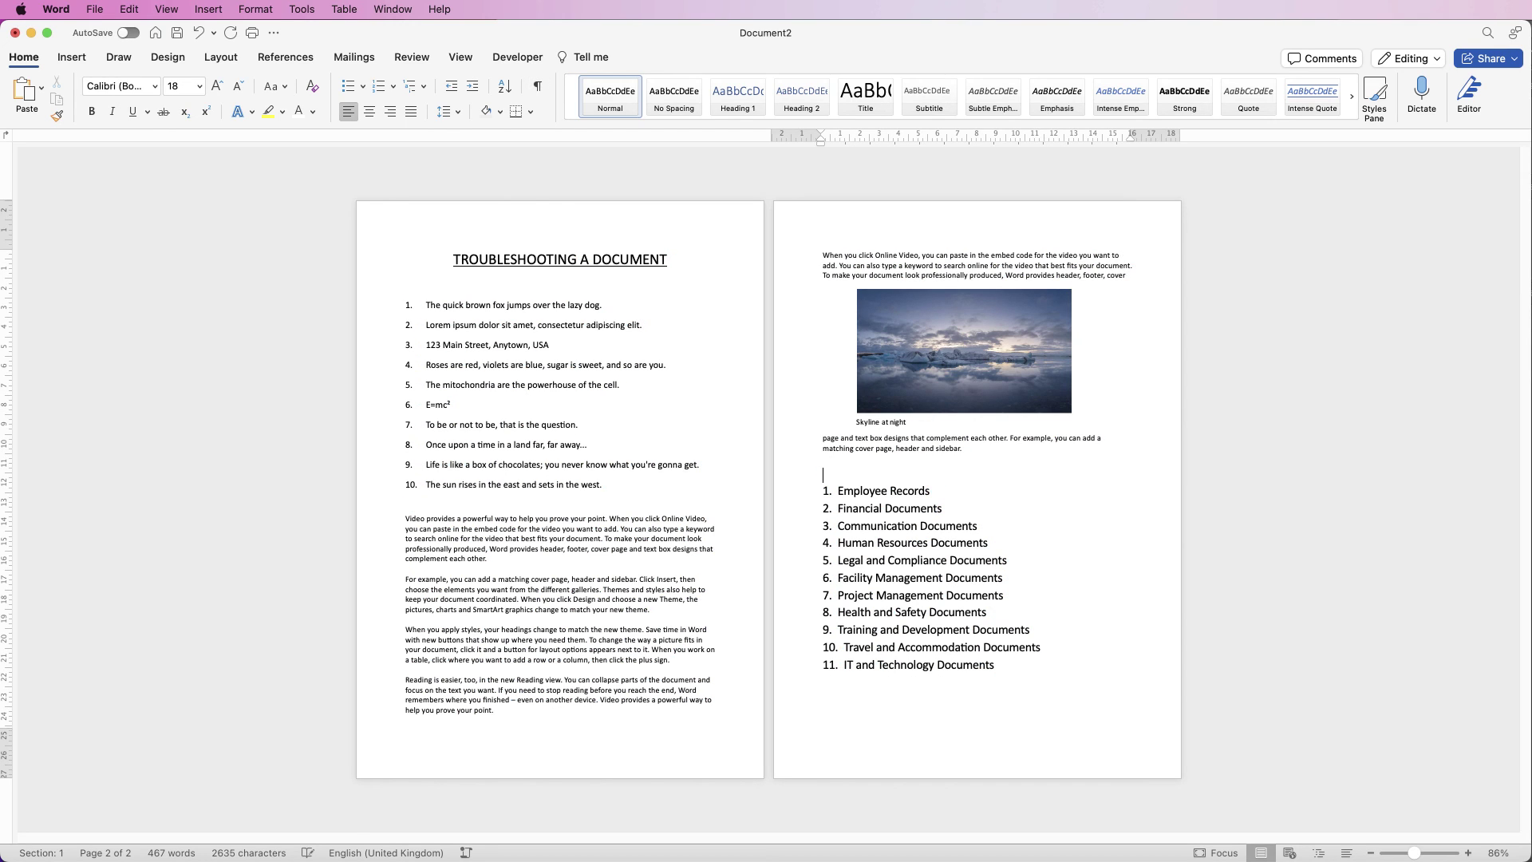
pyautogui.press('Return')
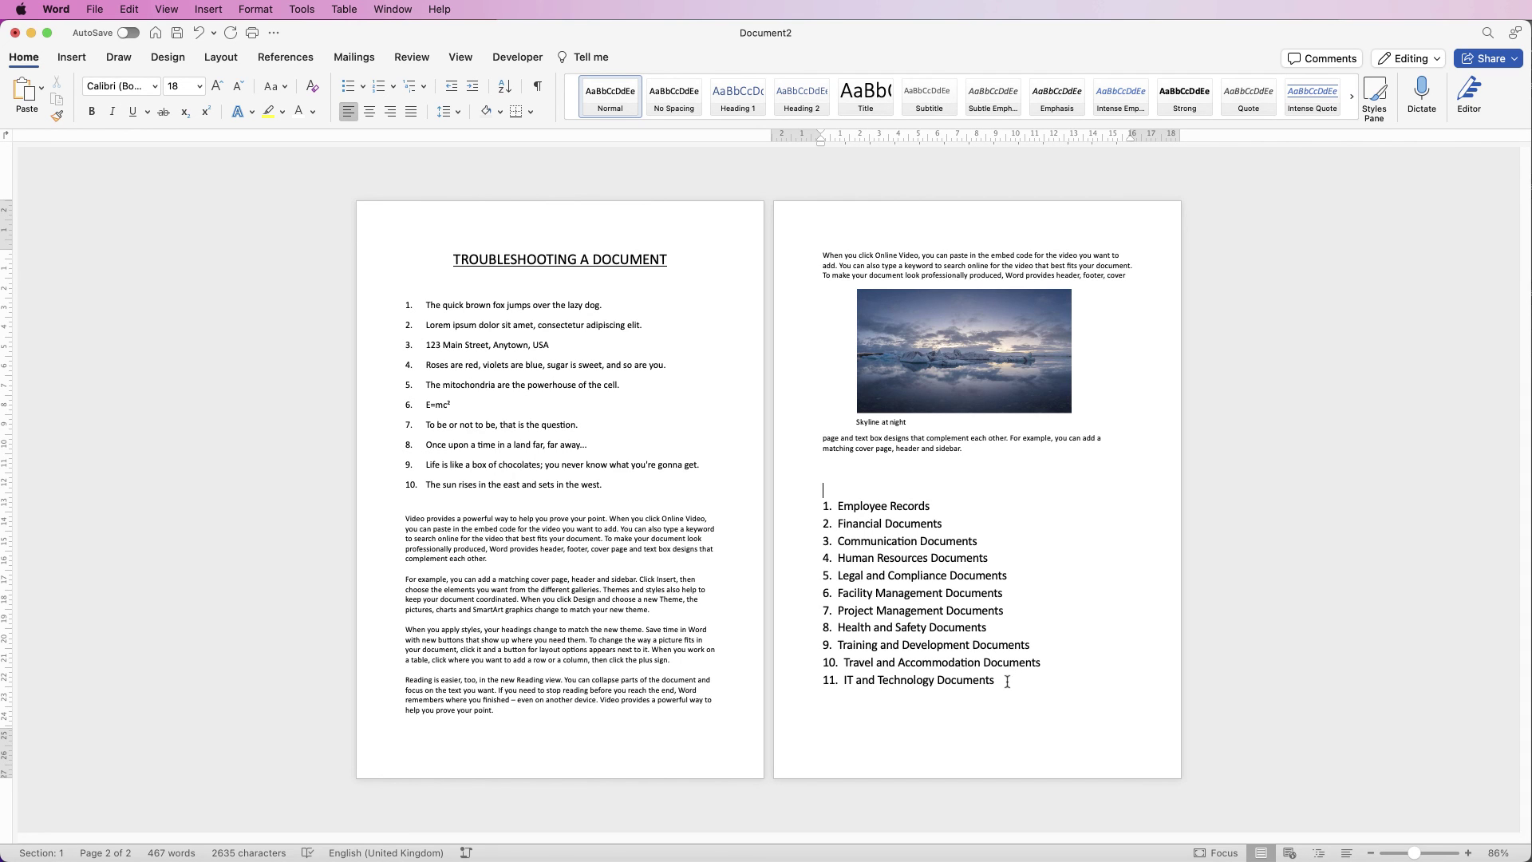
# Step: Change all text below the title, from the first numbered list through the final list, to Helvetica at size 12
pyautogui.moveTo(1007, 682); pyautogui.dragTo(396, 302)
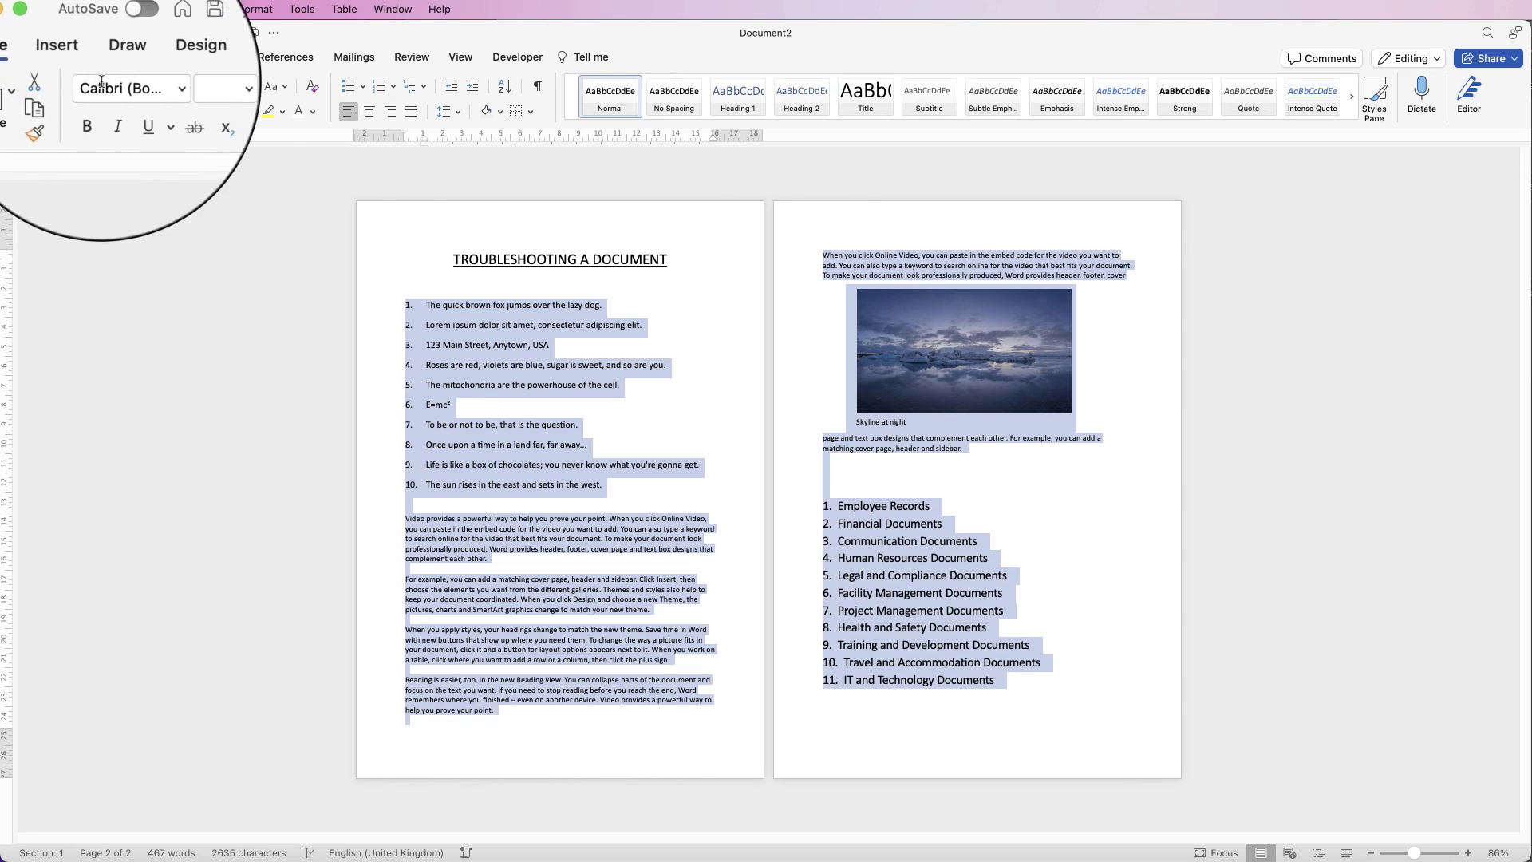
pyautogui.click(151, 86)
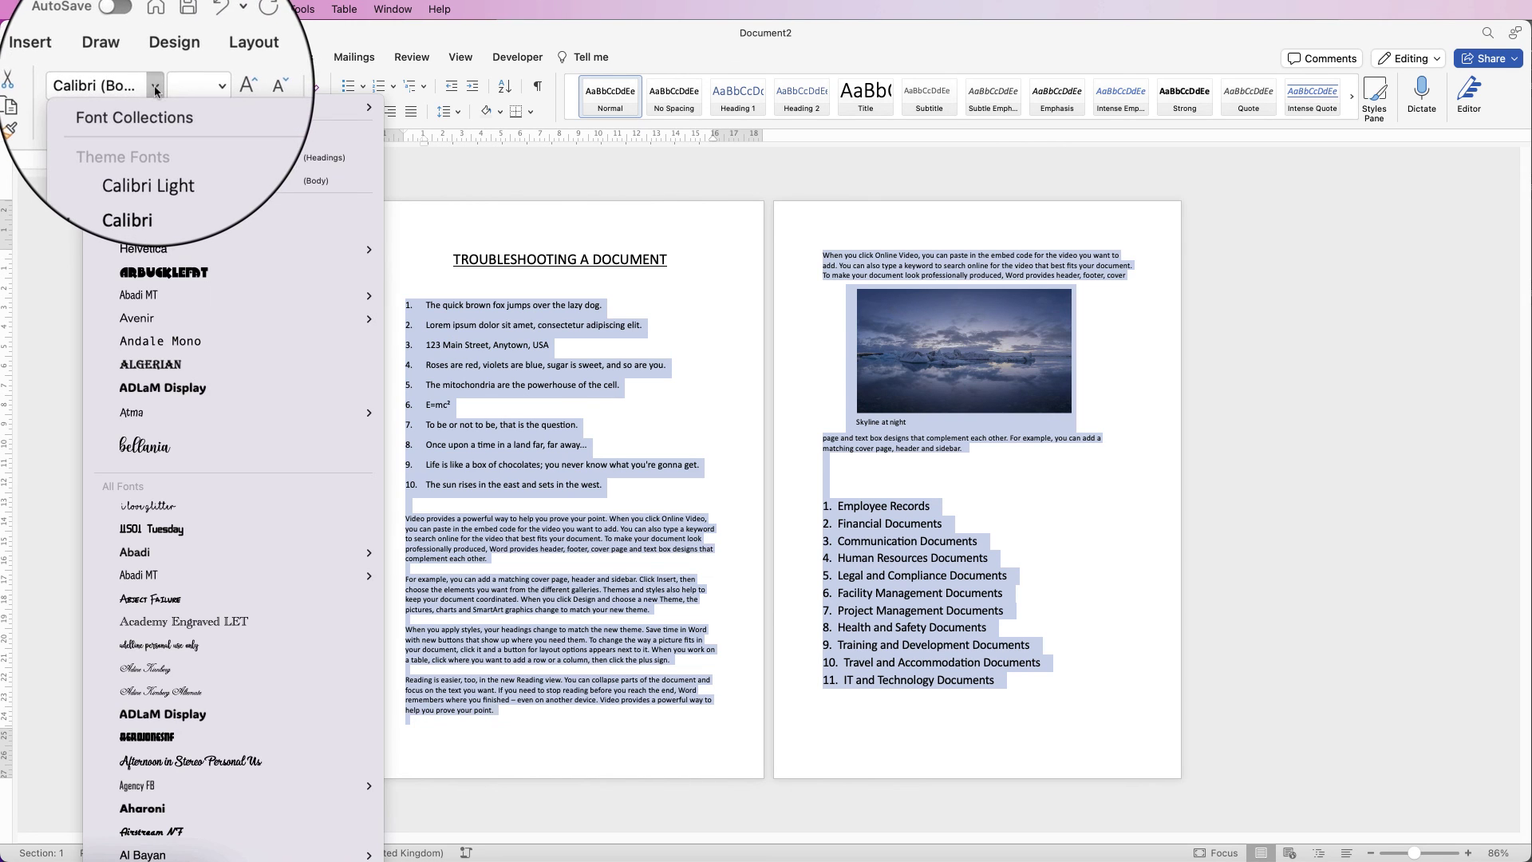
pyautogui.click(145, 255)
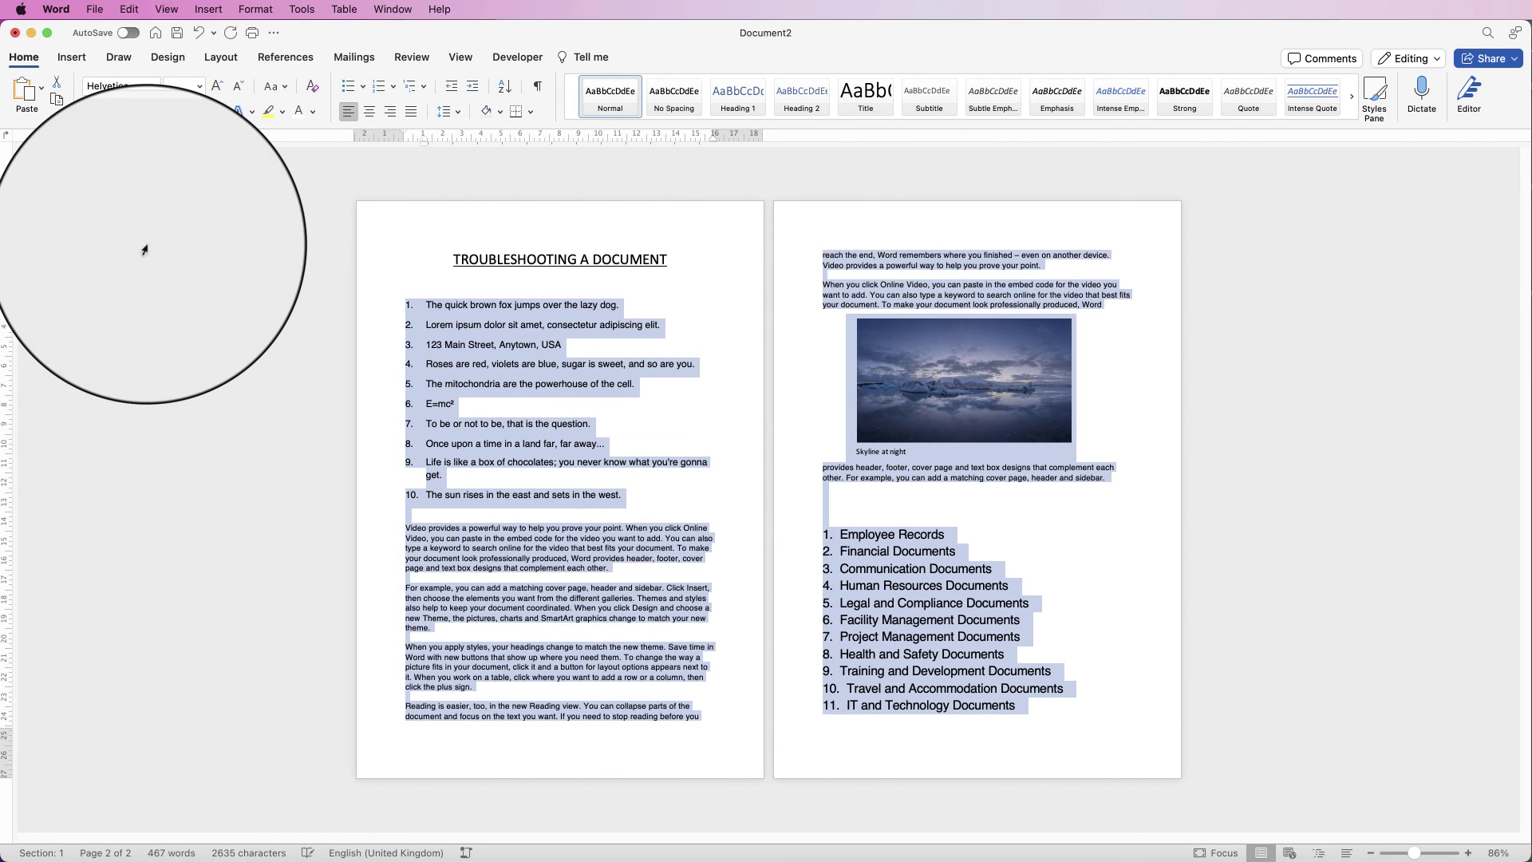
pyautogui.click(198, 85)
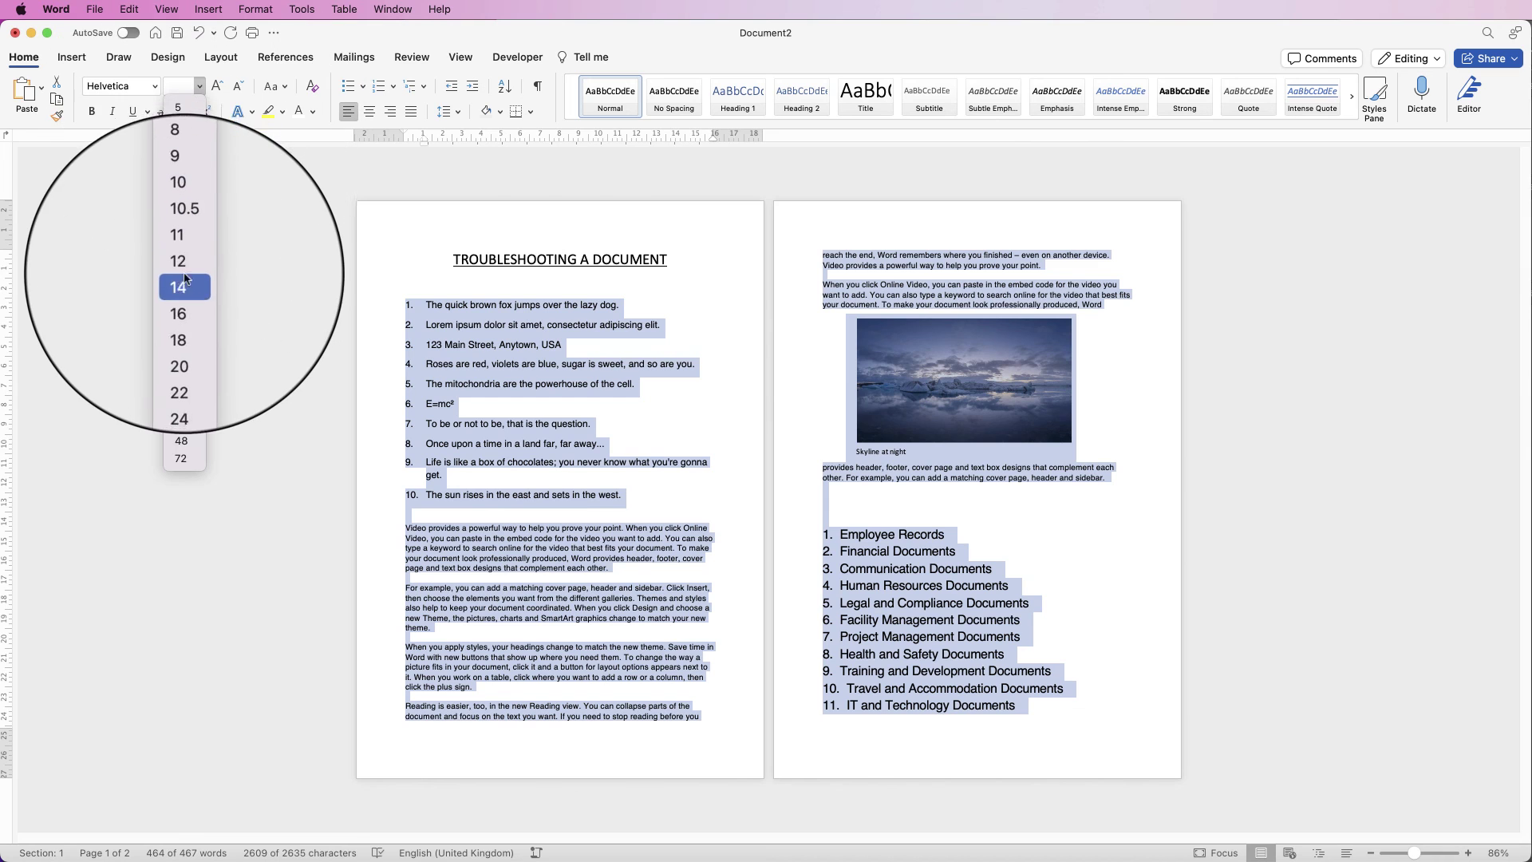
pyautogui.press('Escape')
pyautogui.click(1026, 559)
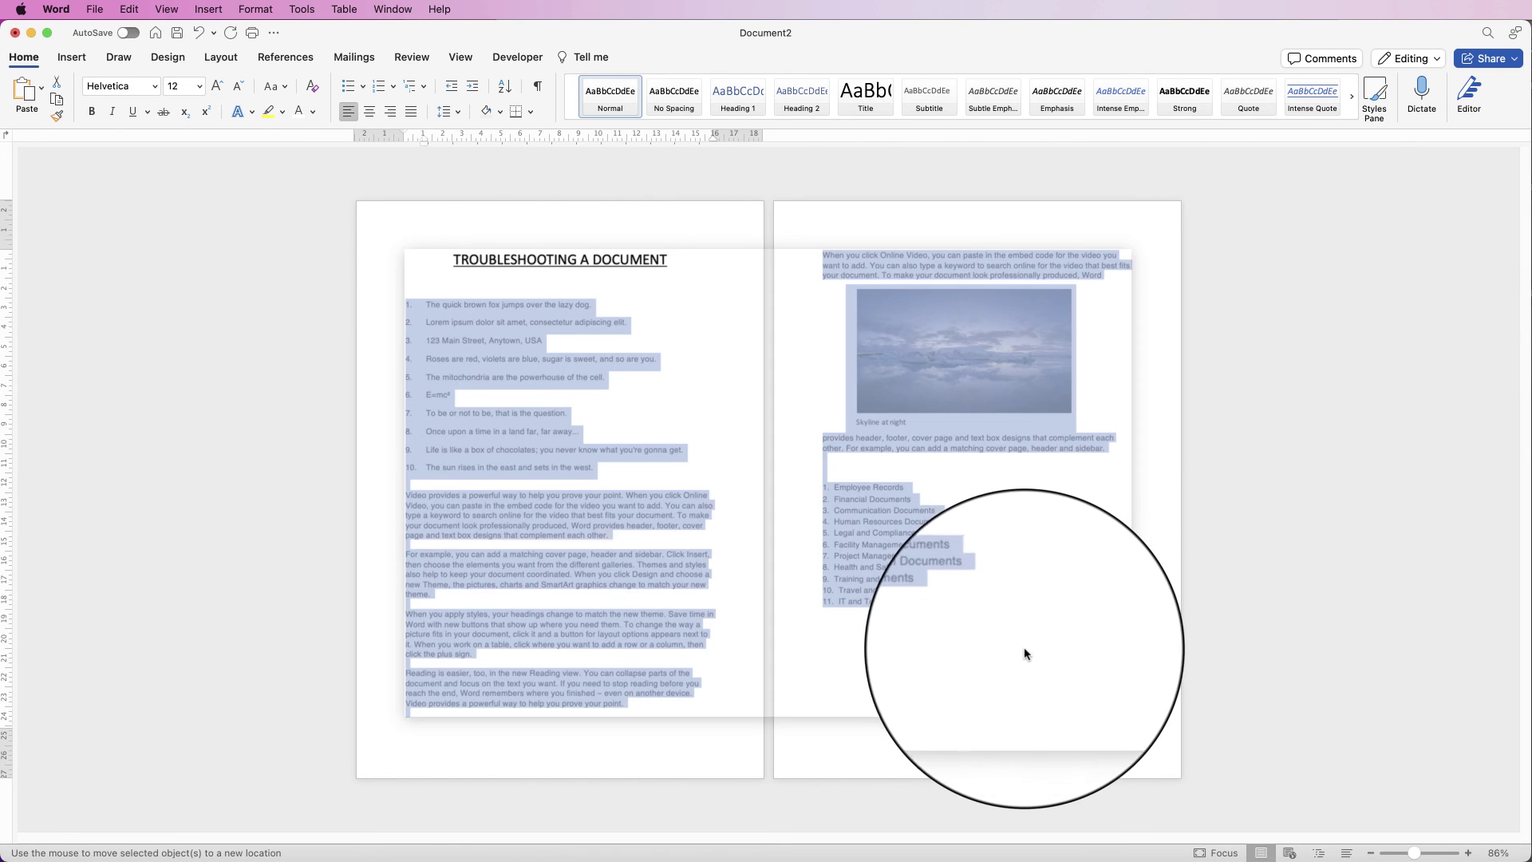